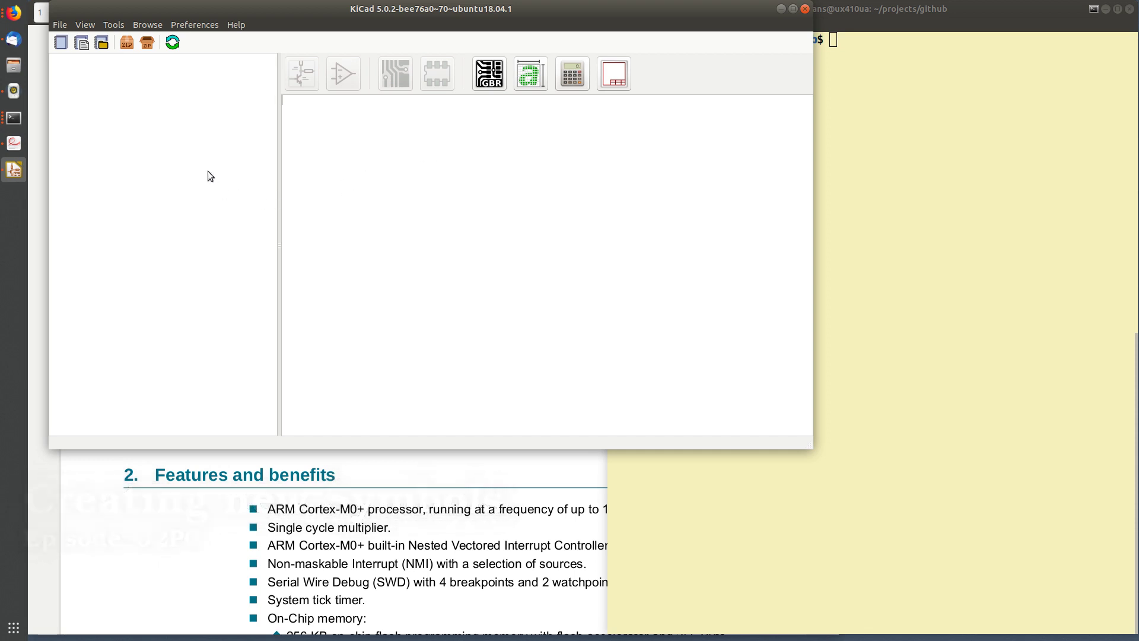
- Examine the LPC51U68 datasheet's ordering information for the LPC51U68JBD48 and LPC51U68JBD64 package variants
left_click_drag(363, 8, 370, 109)
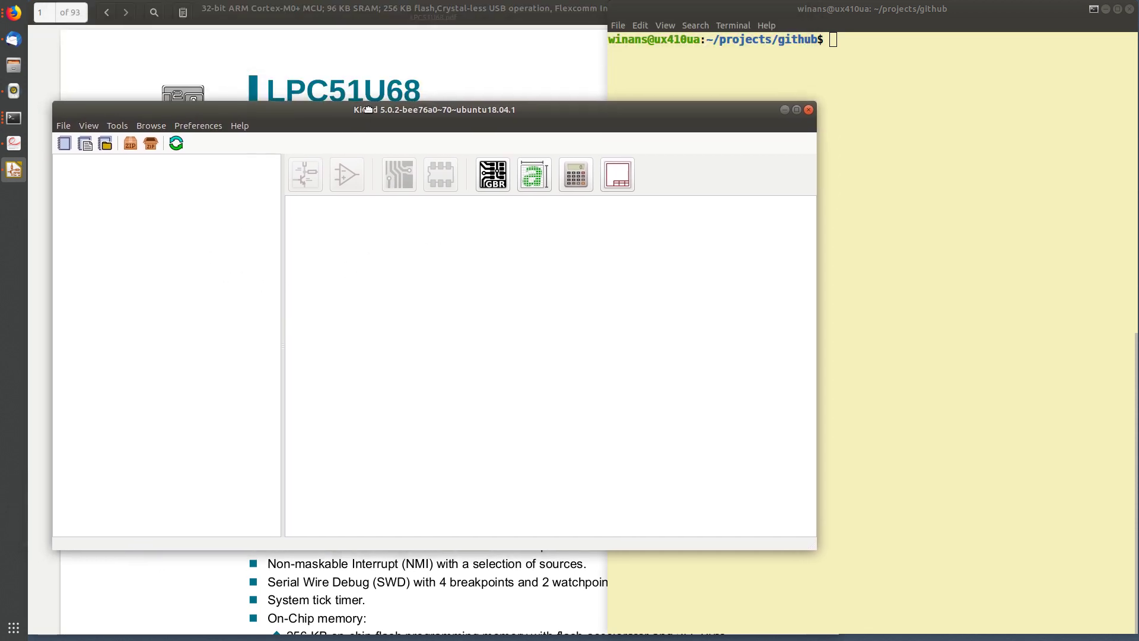
left_click(385, 6)
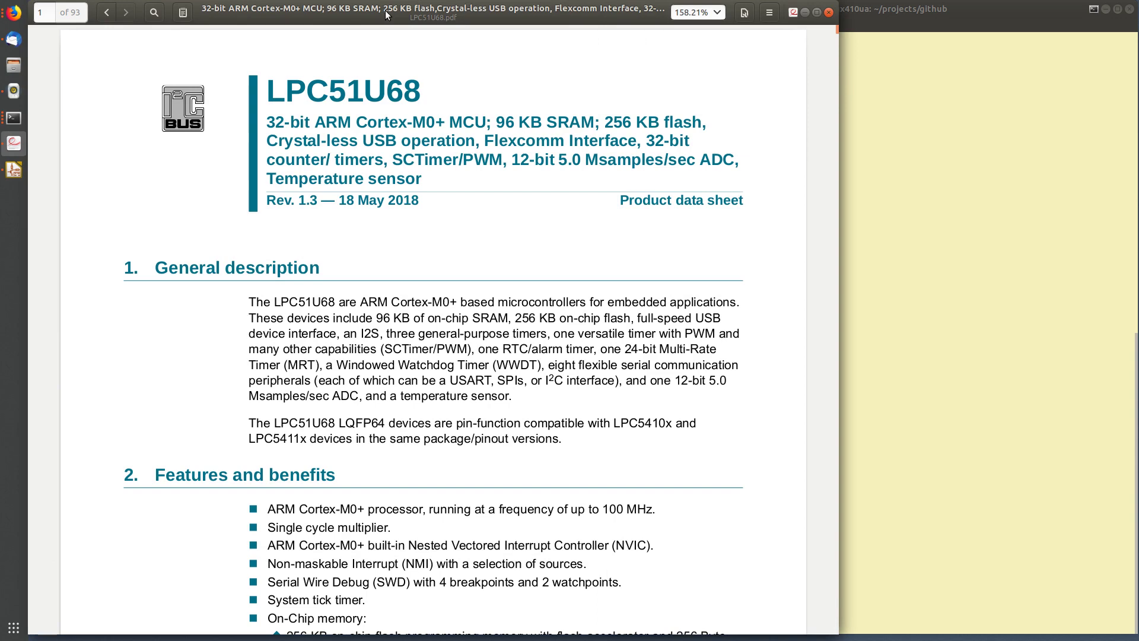
double_click(357, 100)
left_click(359, 99)
scroll(418, 178, "down", 15)
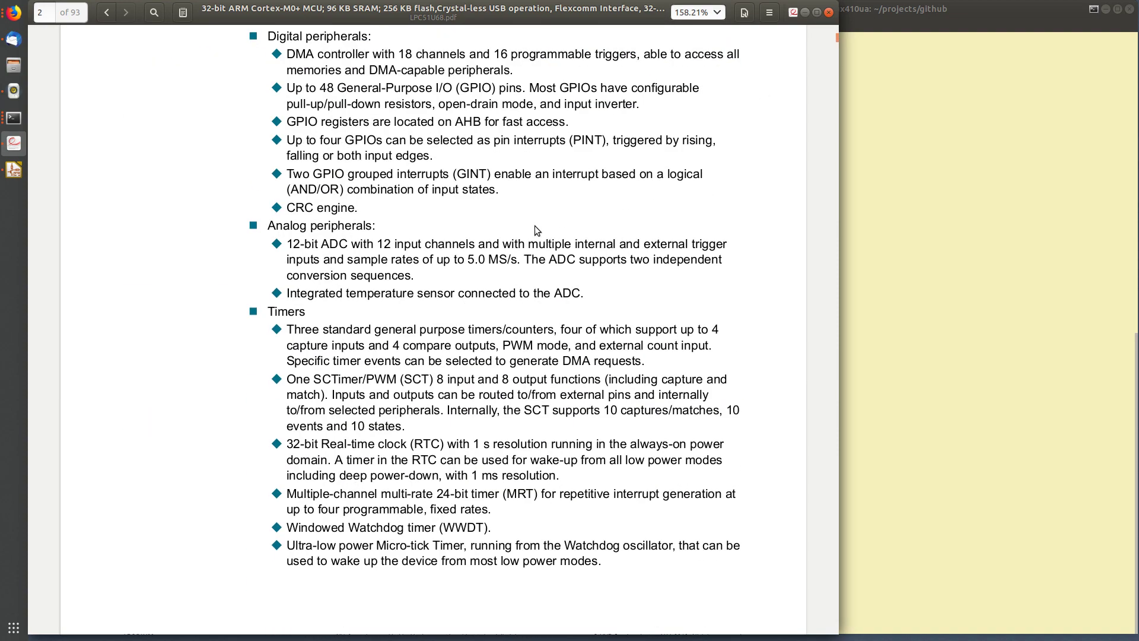
scroll(535, 226, "down", 20)
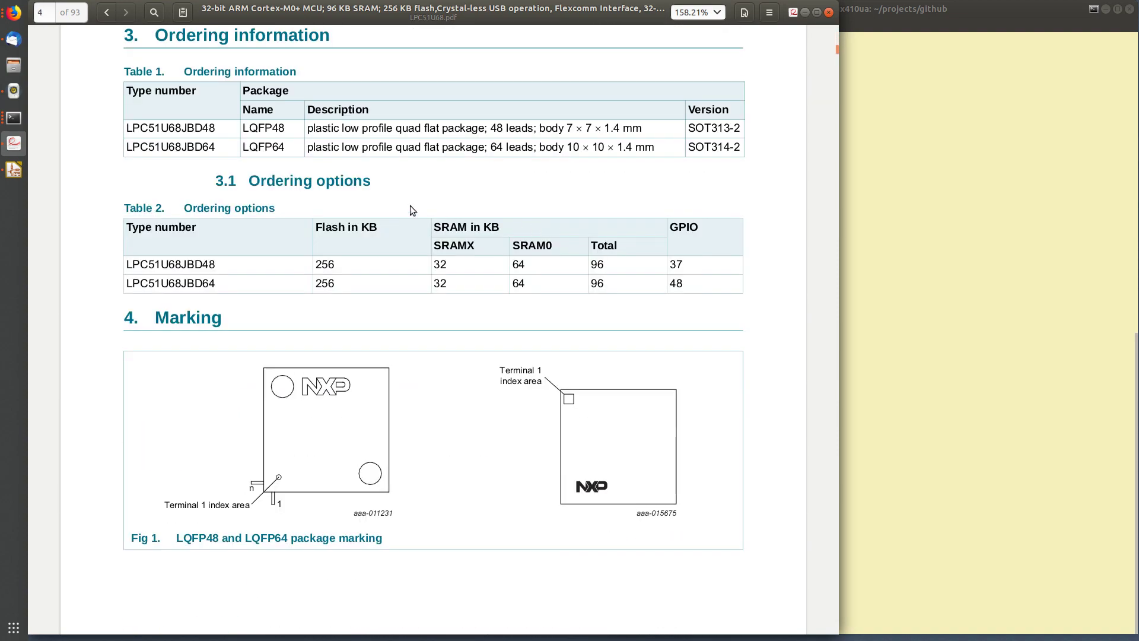
double_click(201, 266)
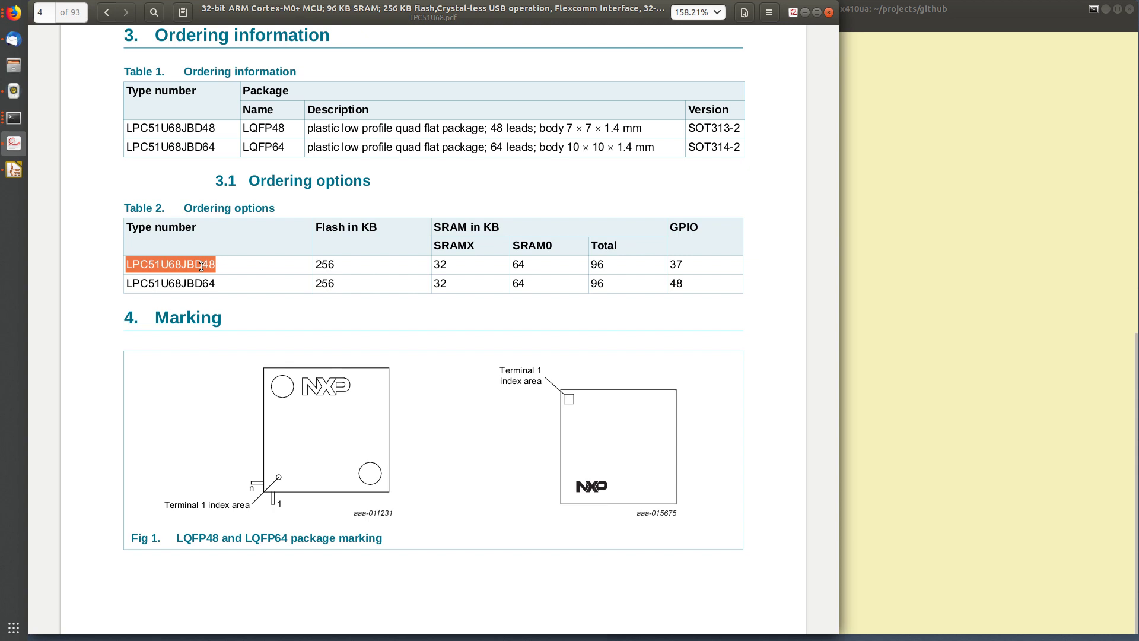
double_click(204, 285)
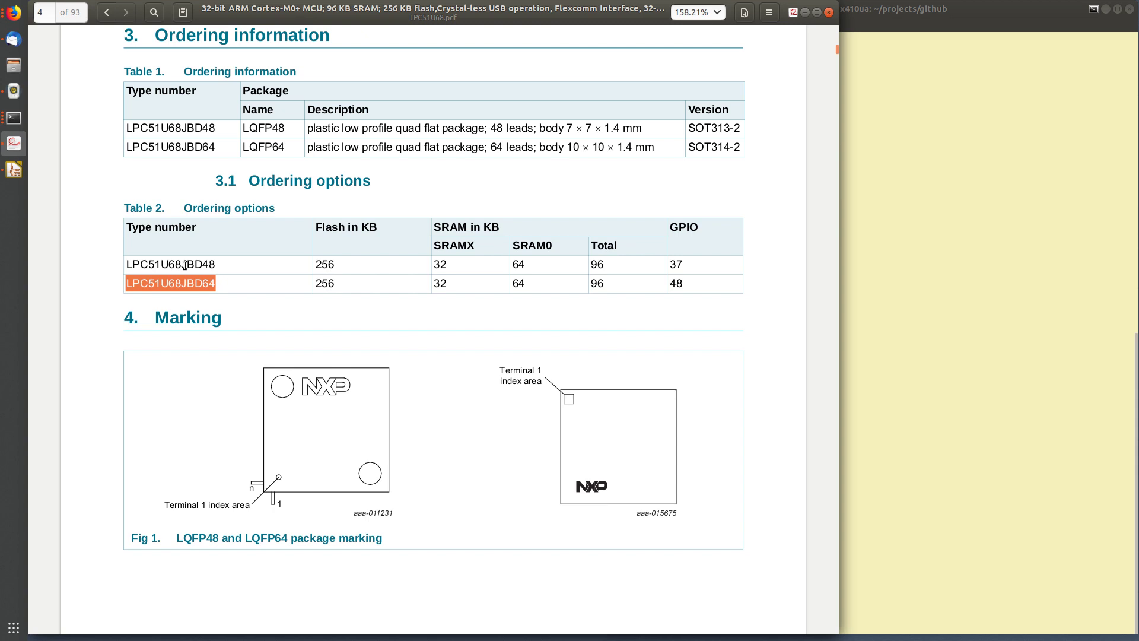
double_click(185, 265)
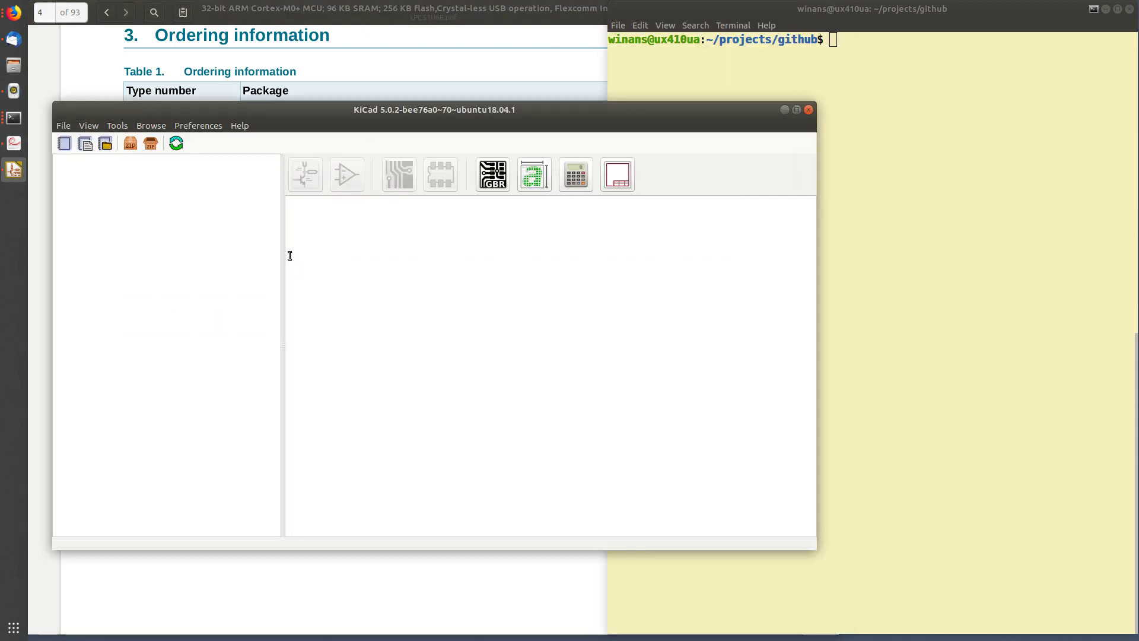
- Switch to KiCad and create a new project named 2046-test in its own directory inside the github folder
left_click(332, 112)
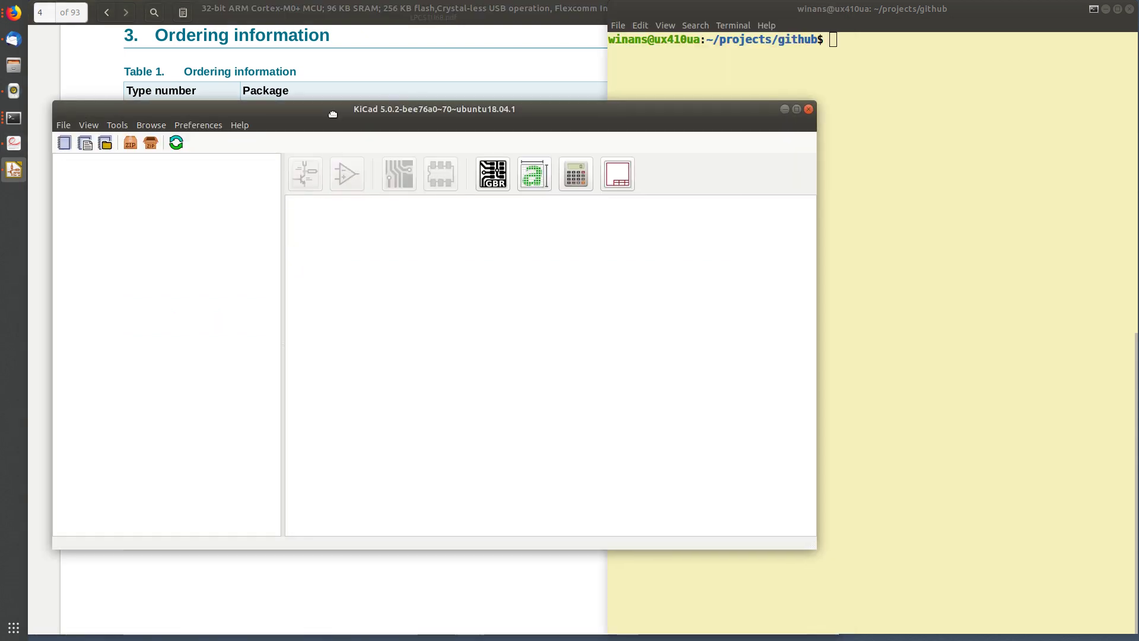
left_click_drag(333, 113, 348, 12)
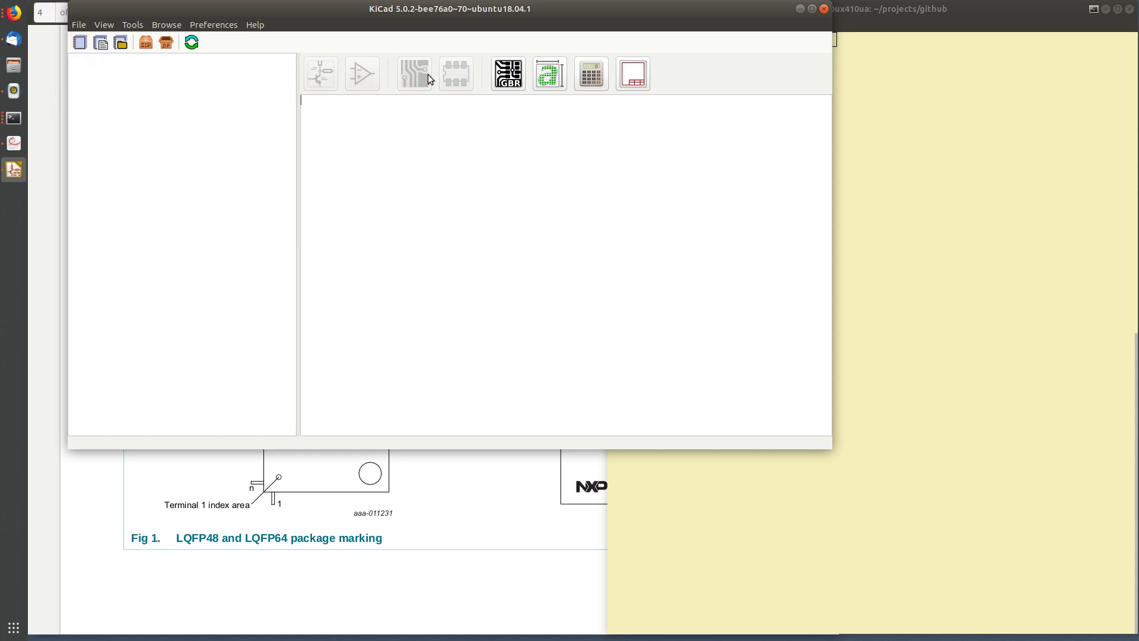
left_click(80, 42)
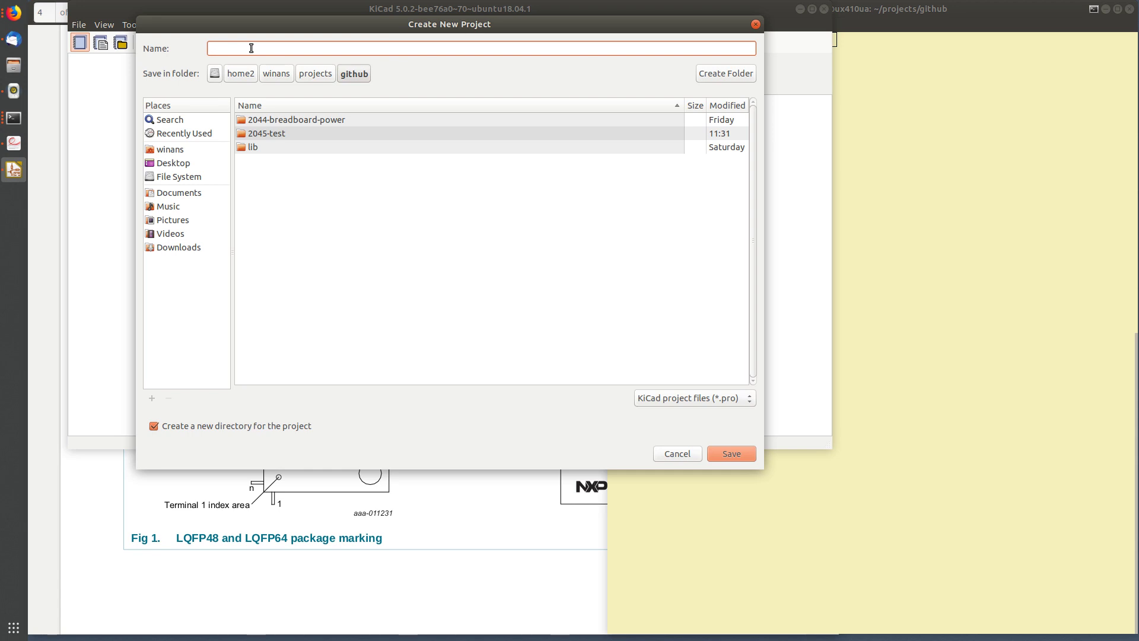
type("20")
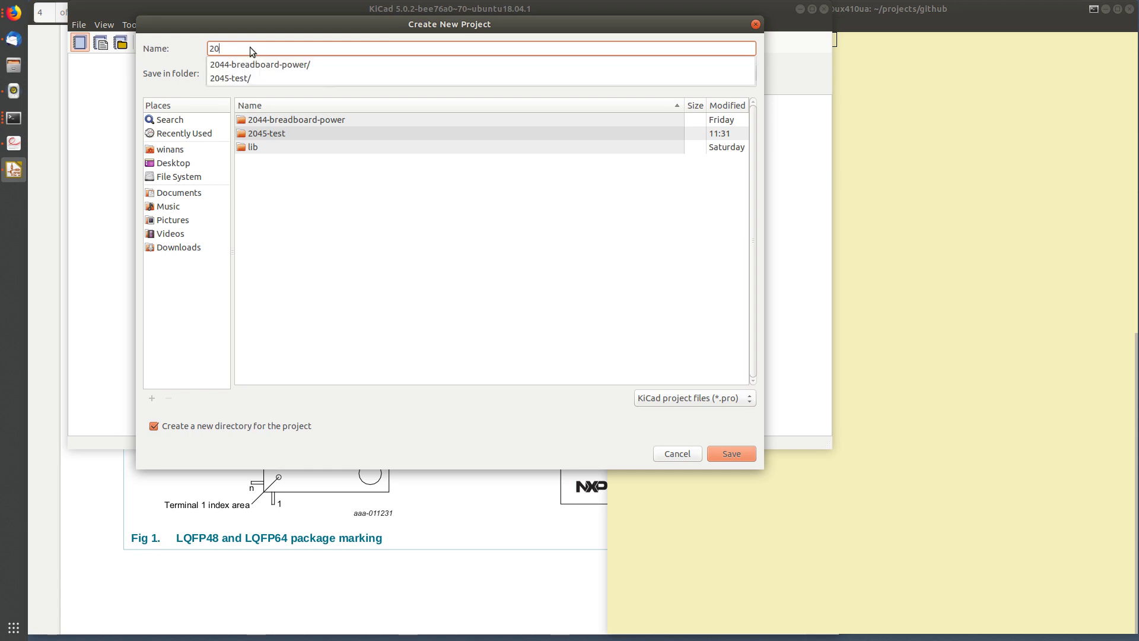
type("46-test")
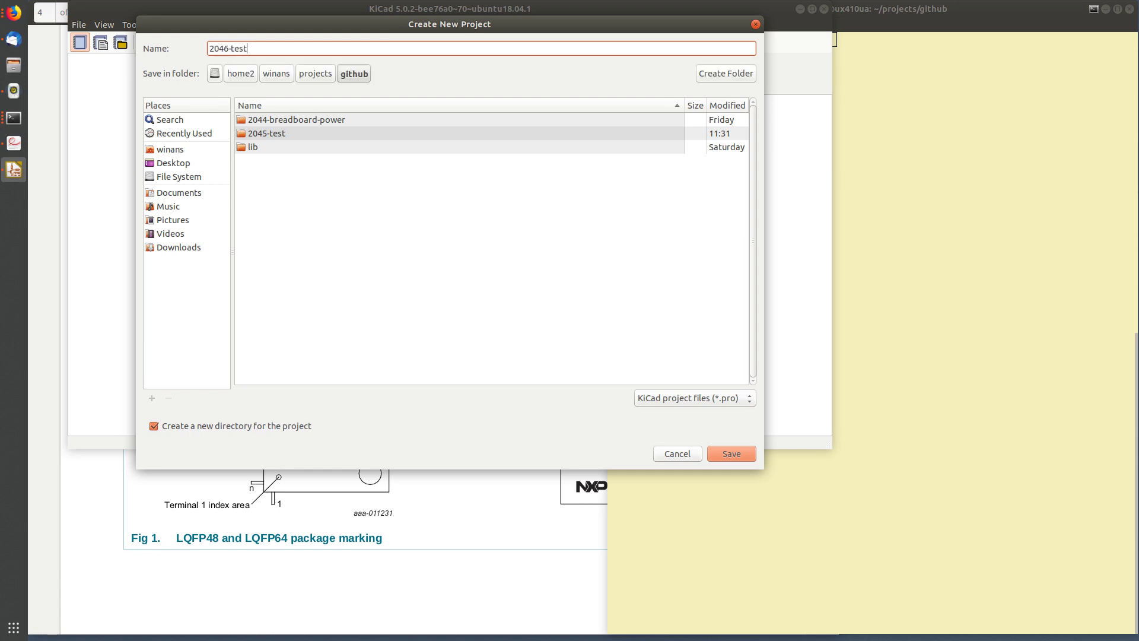
left_click(741, 458)
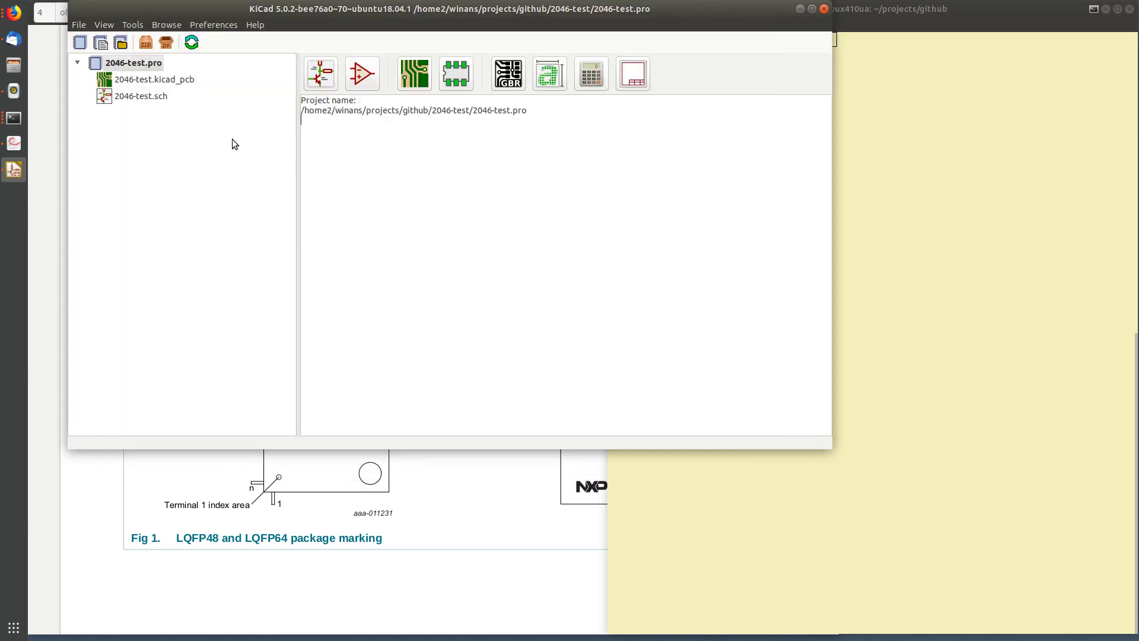
- Open the Symbol Library Editor and restore, reposition and resize its window so the terminal is reachable beside it
left_click(362, 76)
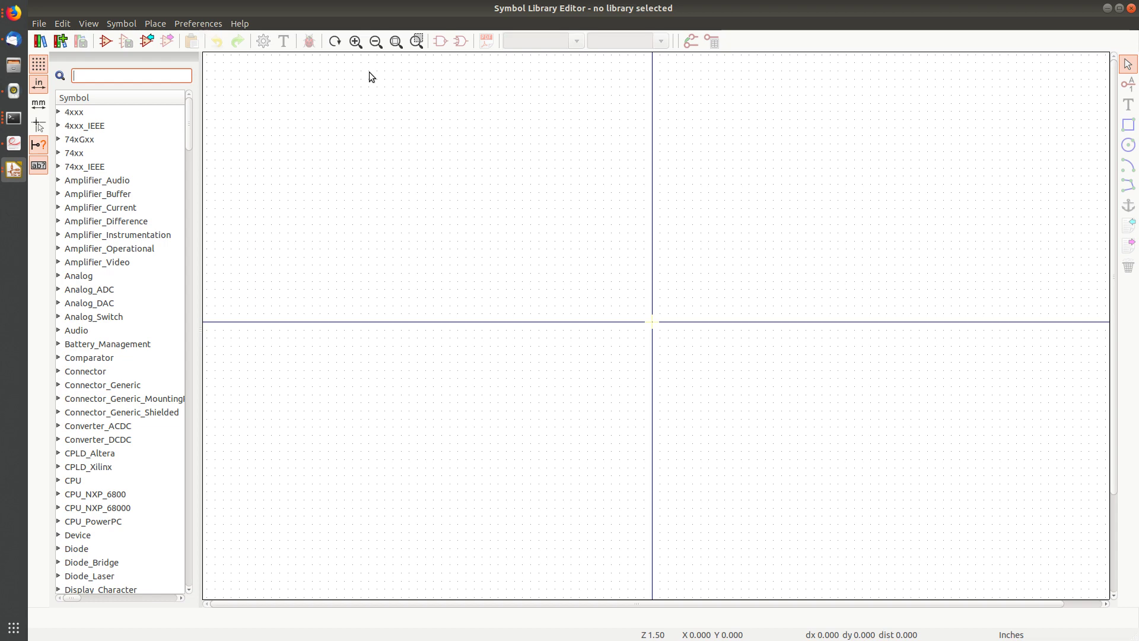
left_click(1119, 9)
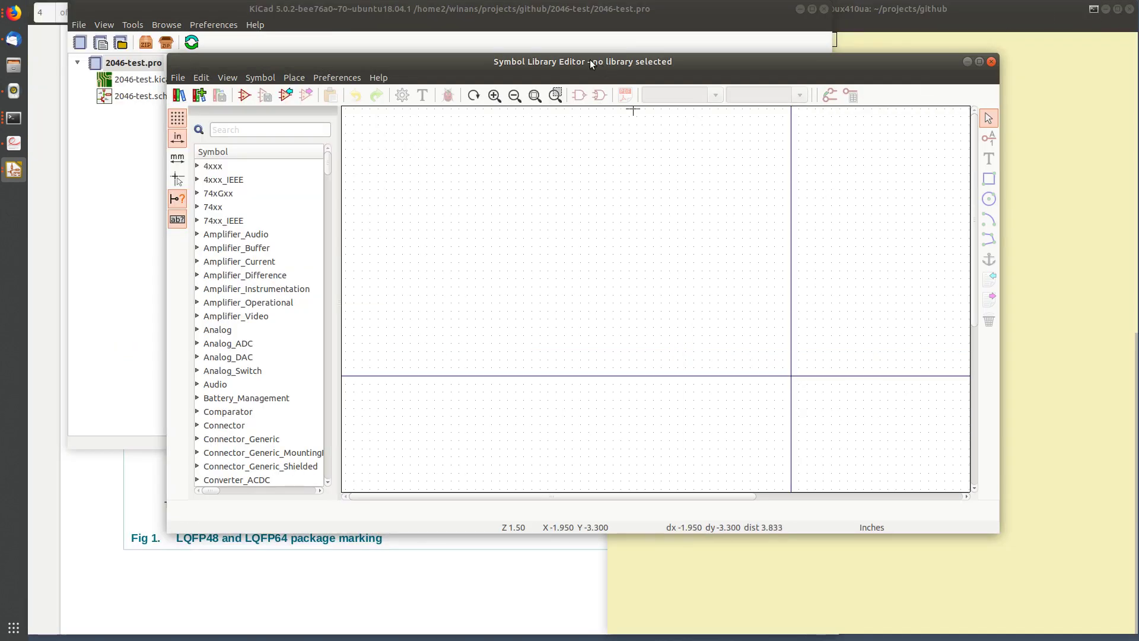
left_click_drag(593, 62, 523, 11)
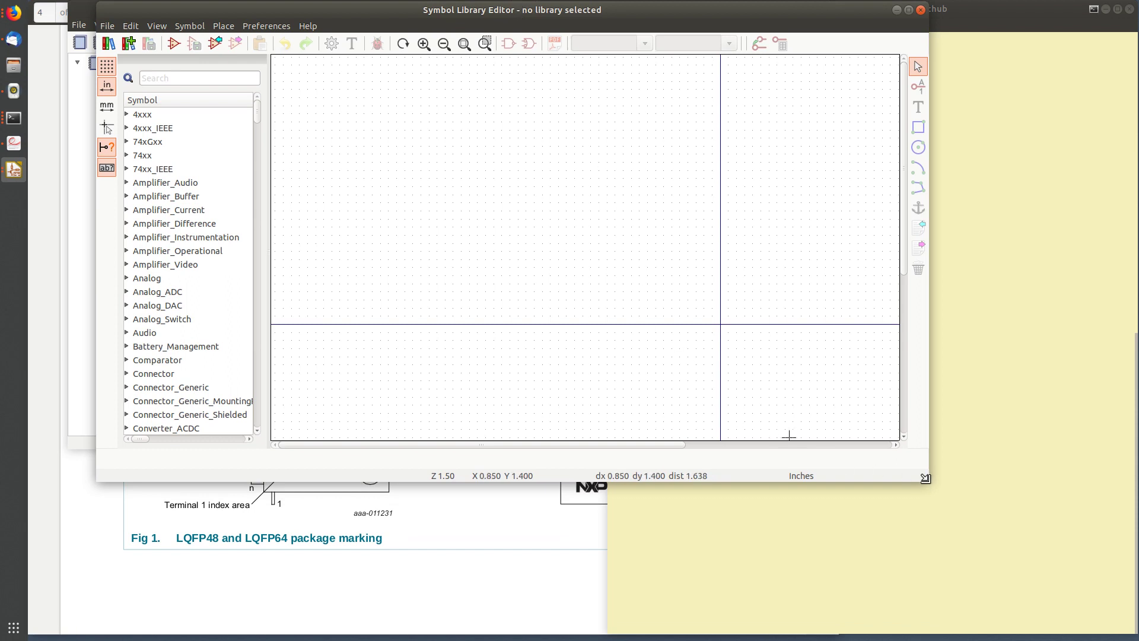
left_click_drag(927, 480, 902, 628)
middle_click_drag(753, 322, 700, 371)
- Switch to the terminal, print the working directory with pwd and list its contents with ll
left_click(948, 242)
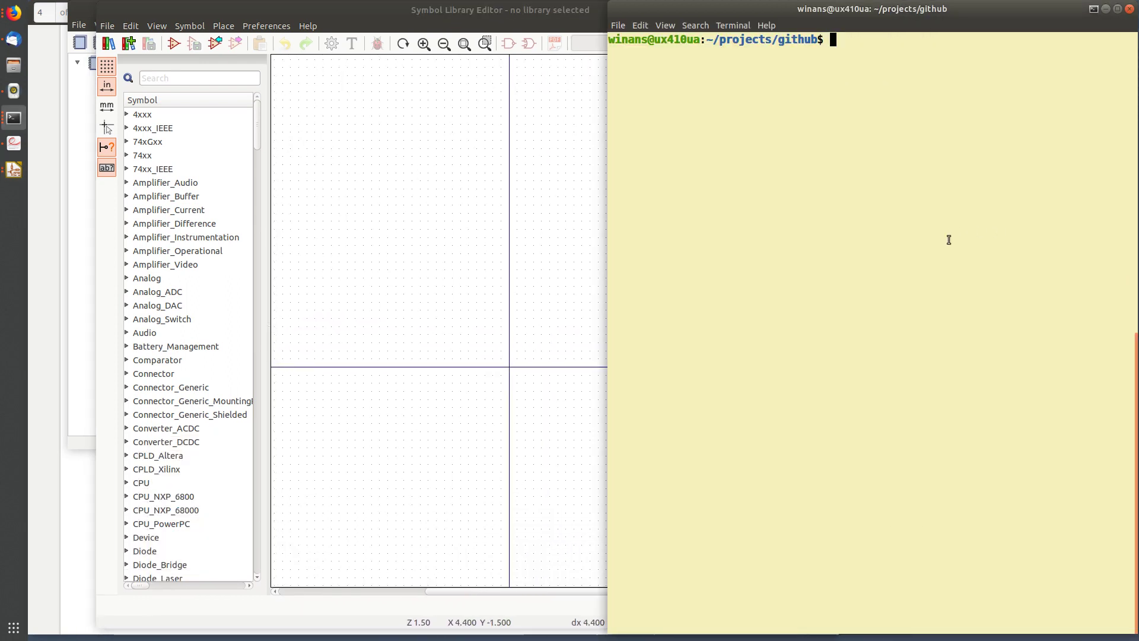
type("pwd")
key("Return")
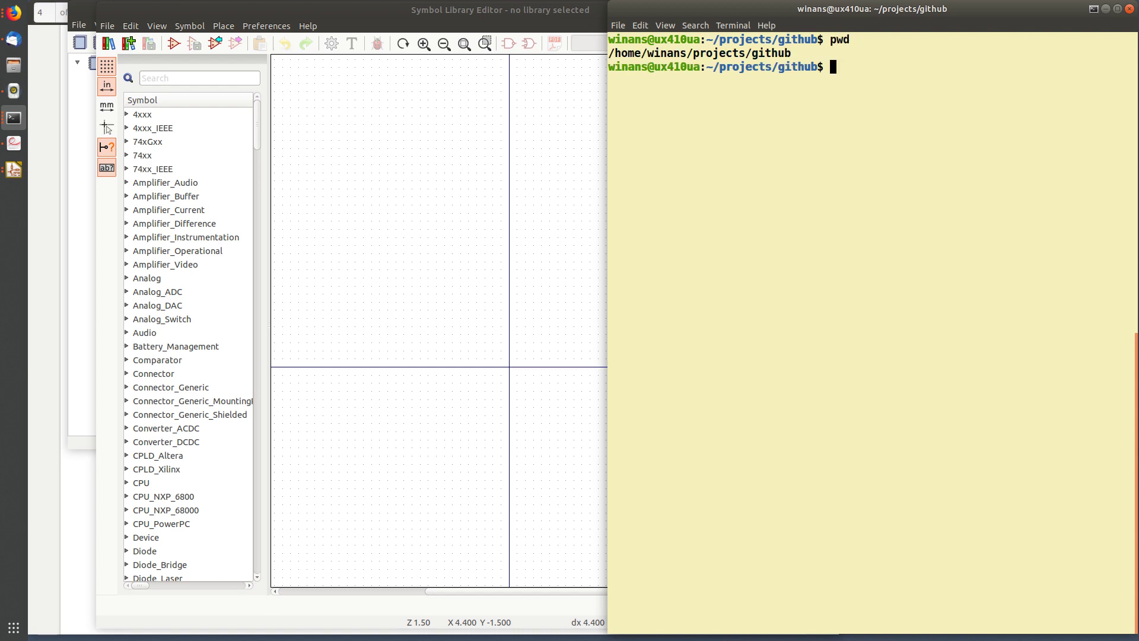
type("ll")
key("Return")
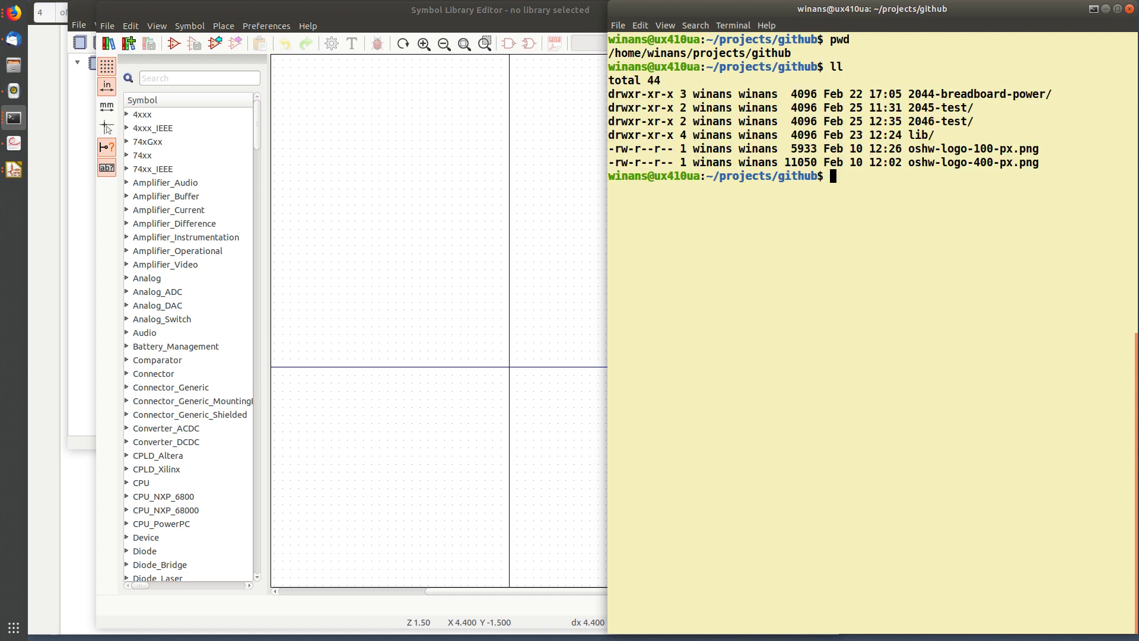
- Change the terminal's directory to lib/ and list its contents with ll
double_click(917, 135)
type("cd")
middle_click(917, 135)
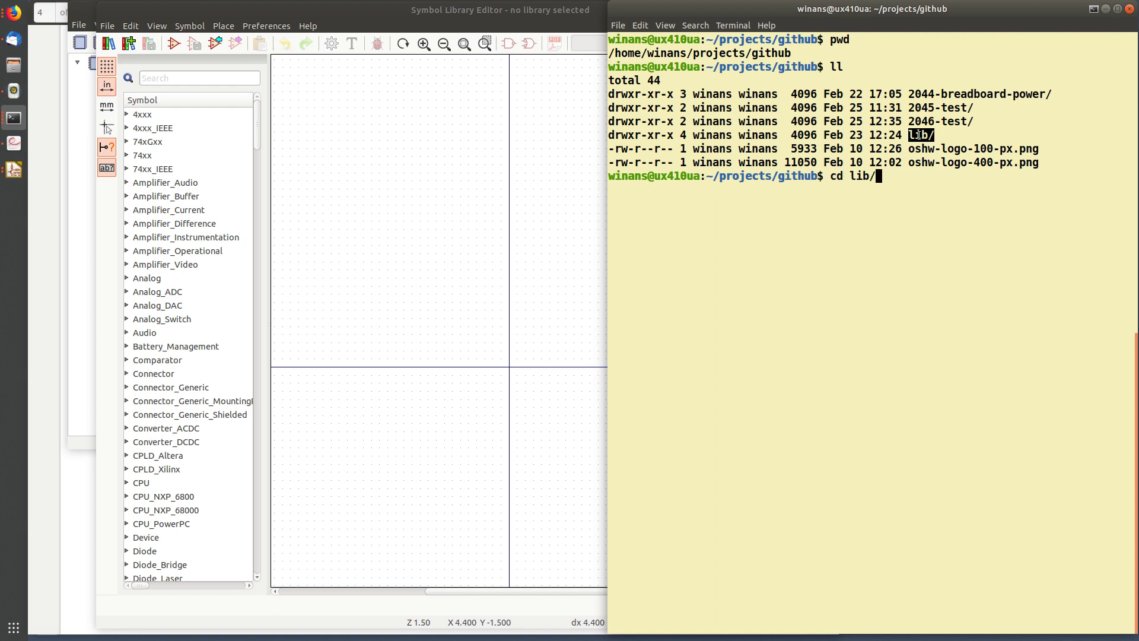
key("Return")
type("ll")
key("Return")
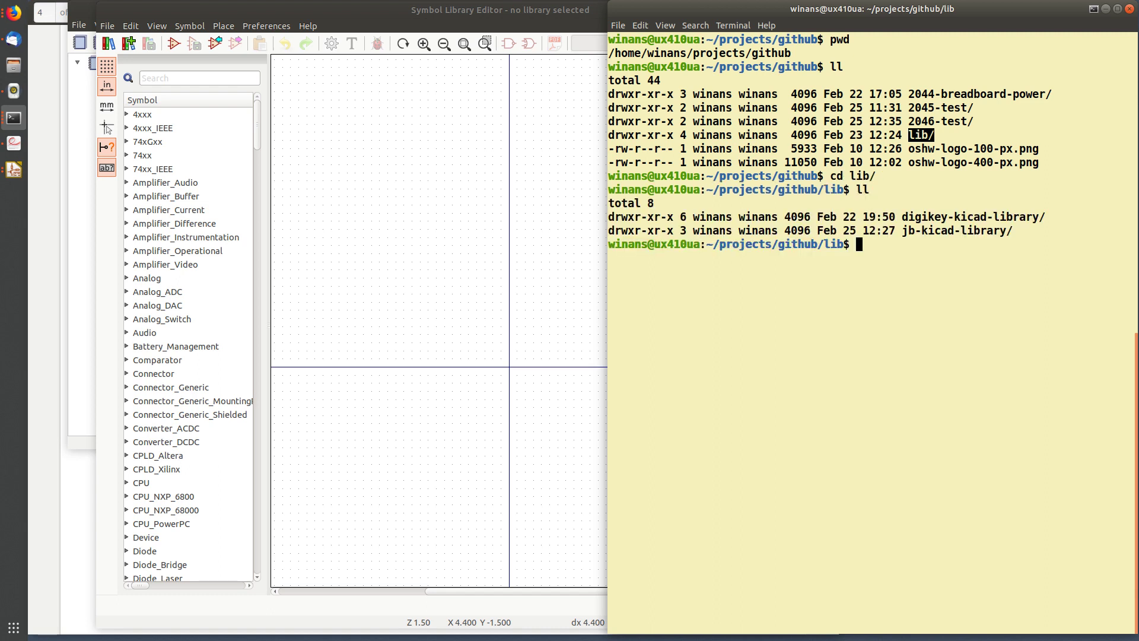
- Change the terminal's directory to jb-kicad-library/ and list its contents with ll
double_click(960, 215)
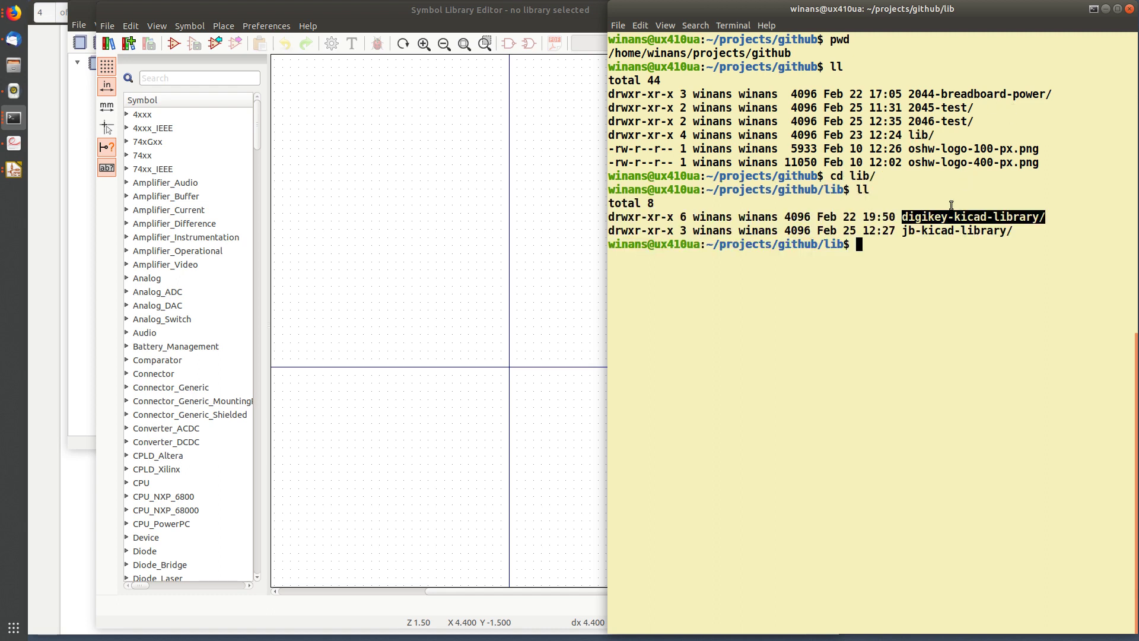
double_click(935, 231)
type("cd")
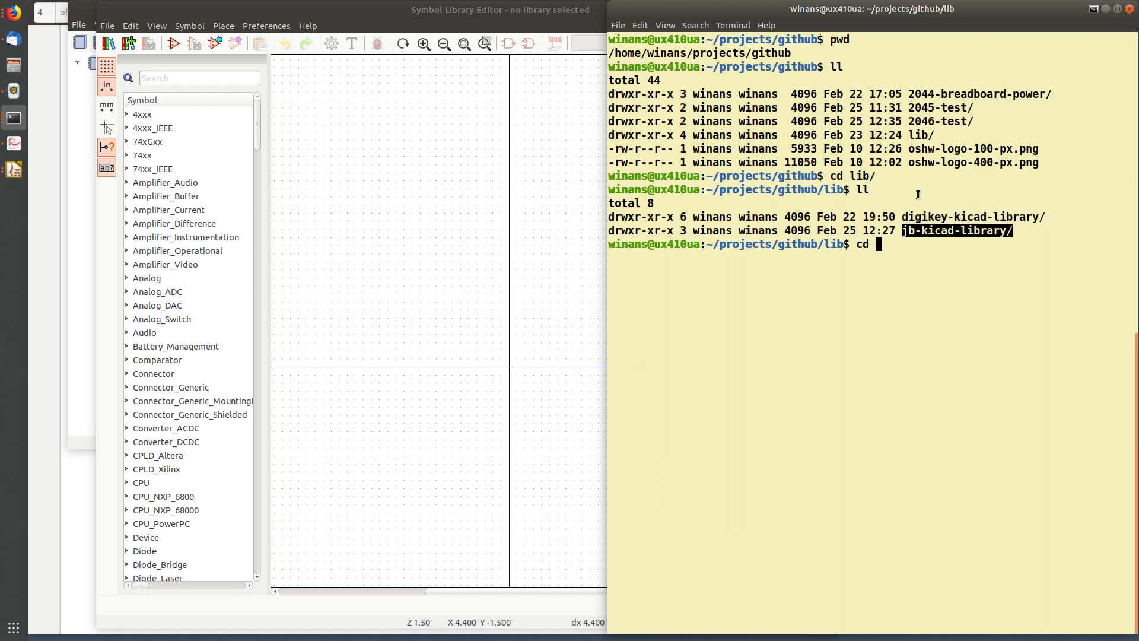
middle_click(917, 195)
key("Return")
type("ll")
key("Return")
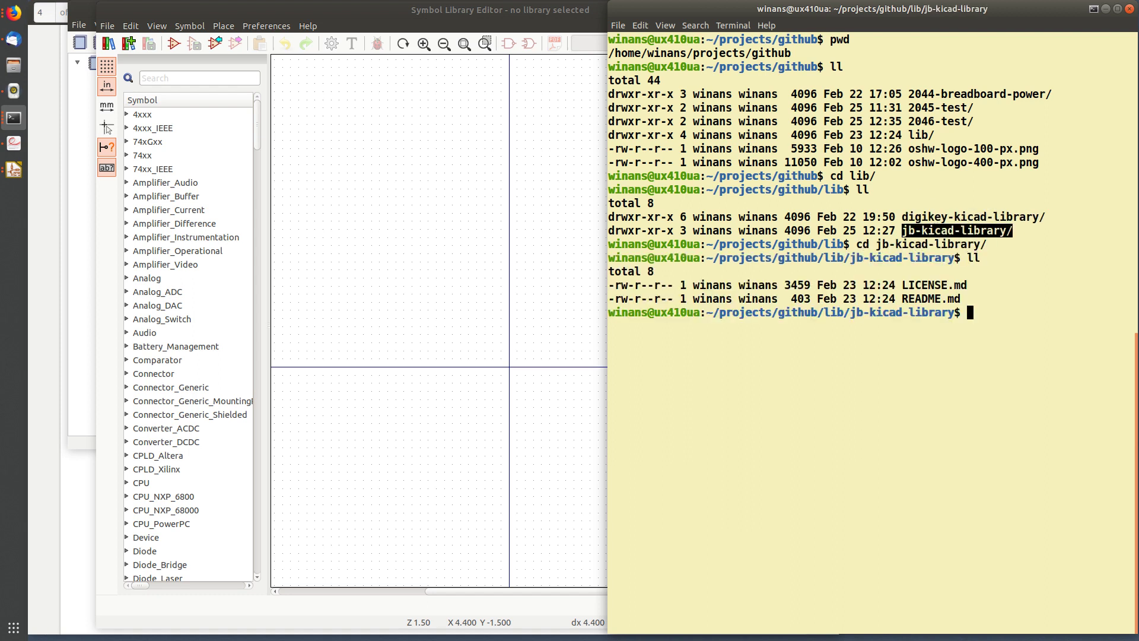
left_click(957, 284)
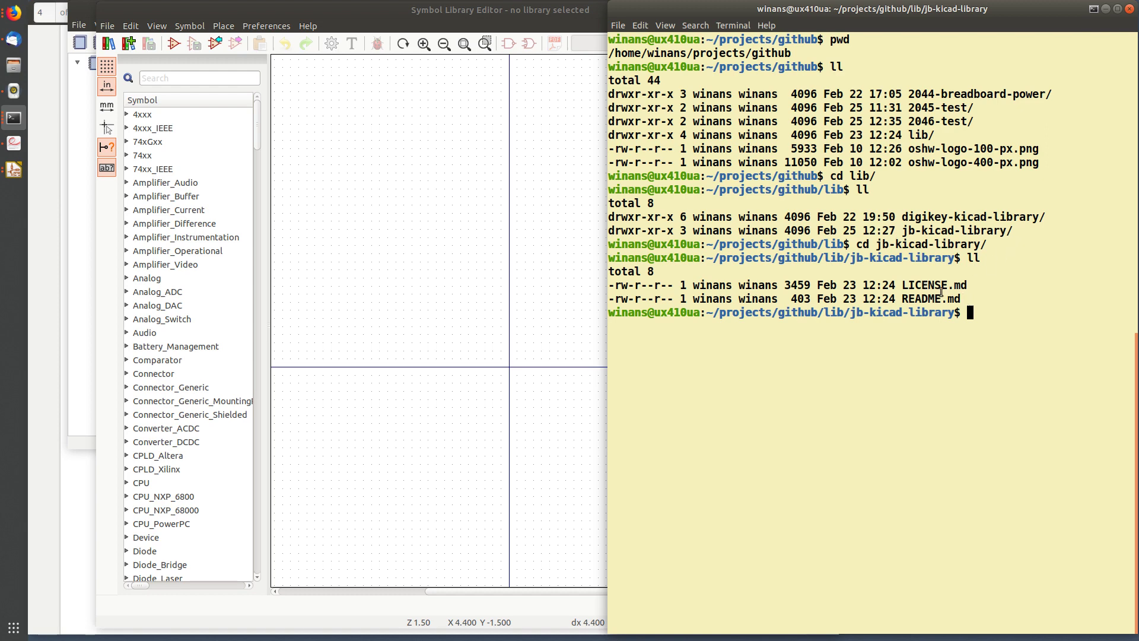
- Switch back to the Symbol Library Editor and start a new library with github/lib/jb-kicad-library as its save folder
left_click(549, 13)
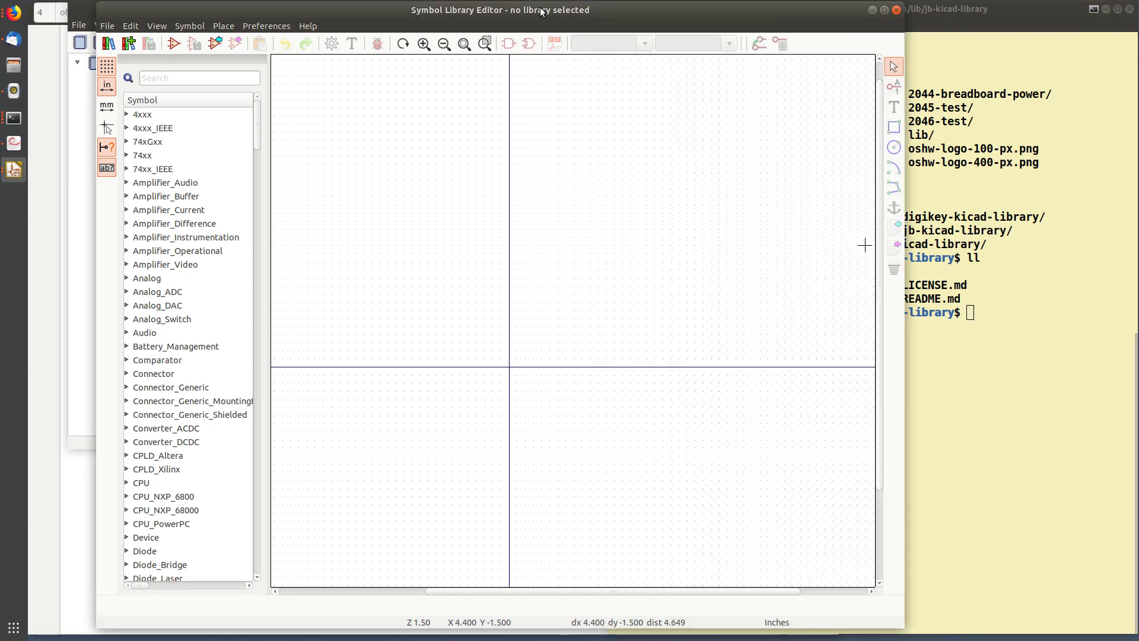
middle_click_drag(481, 207, 495, 178)
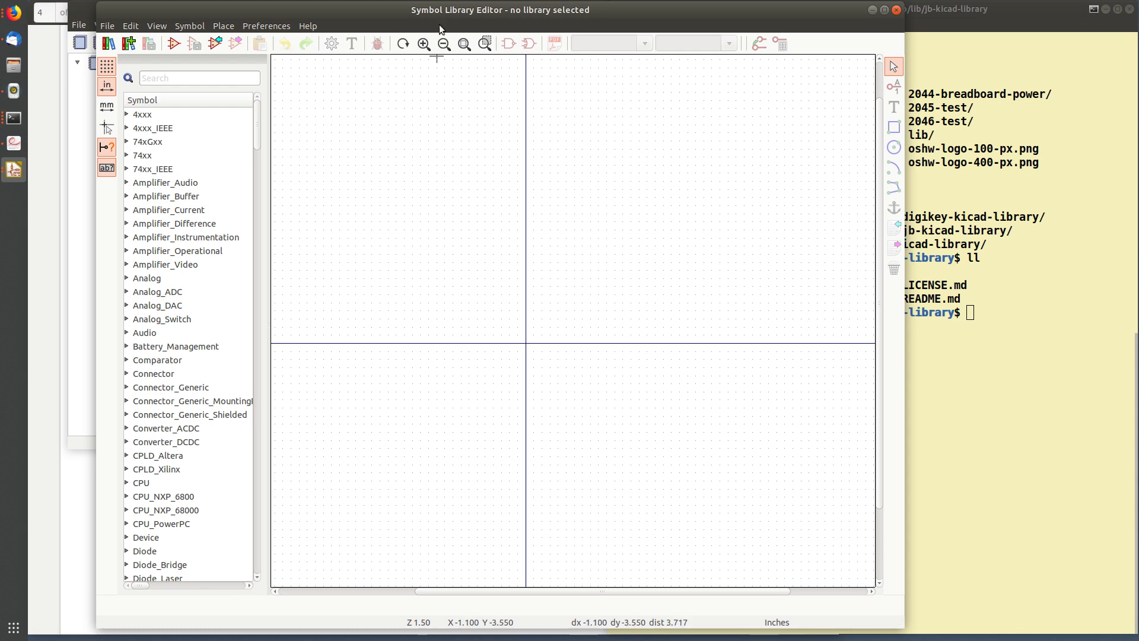
left_click_drag(439, 8, 414, 7)
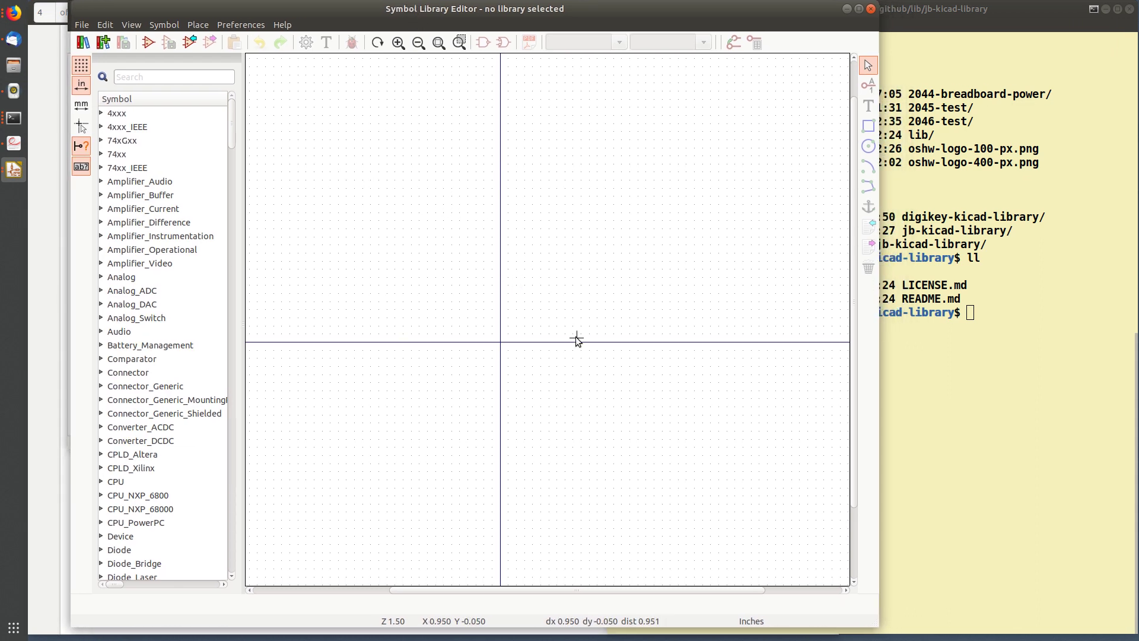
middle_click_drag(478, 321, 492, 267)
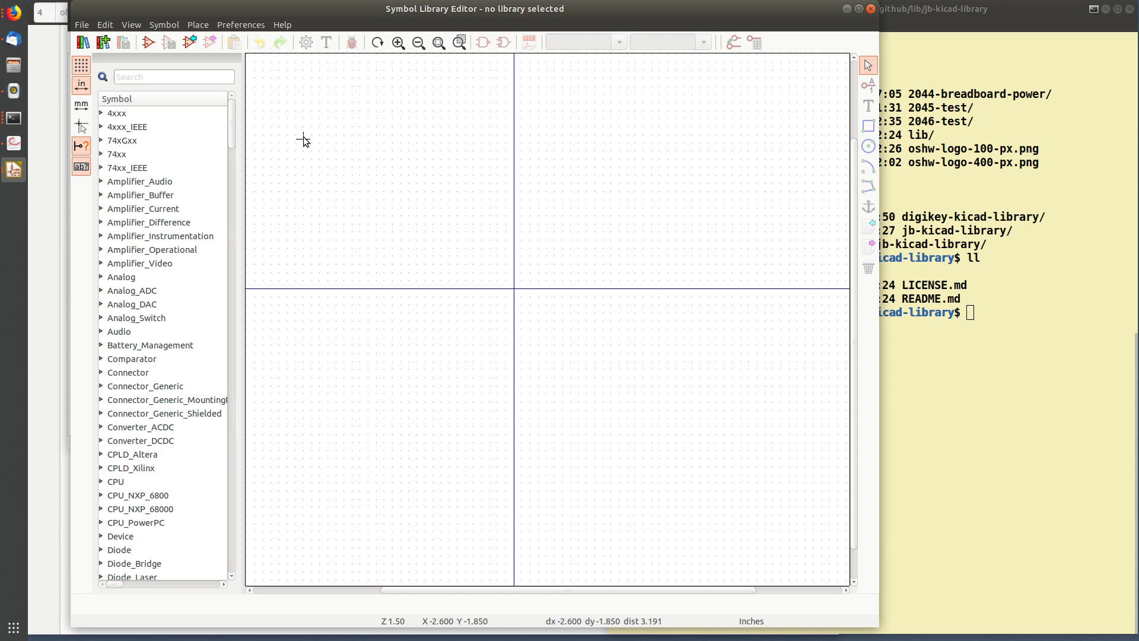
left_click(82, 43)
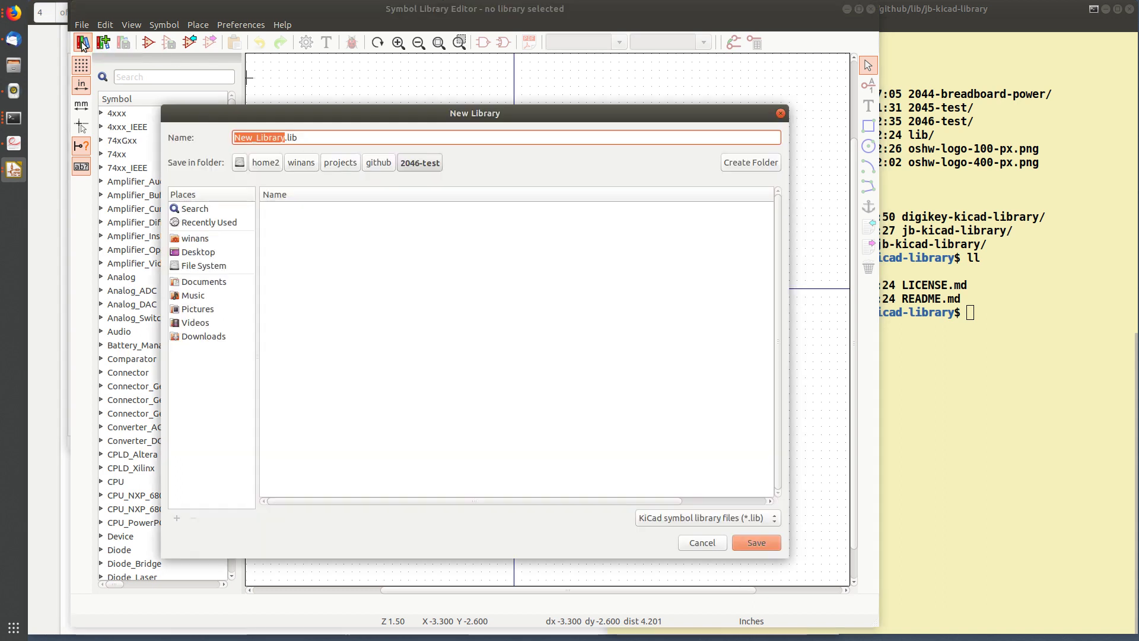
left_click(381, 163)
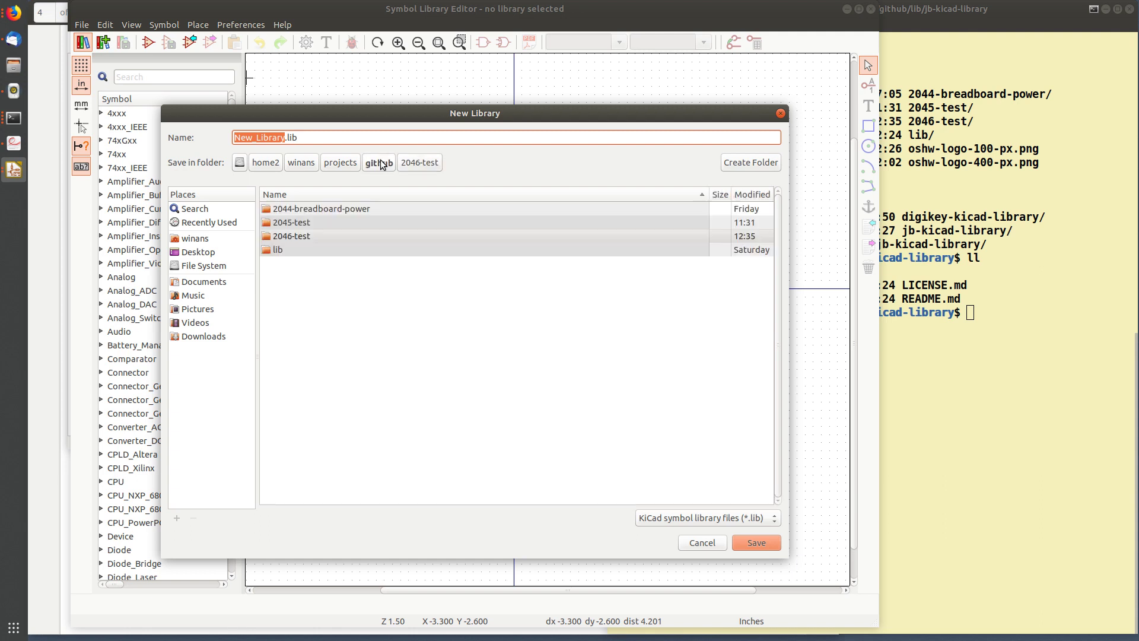
double_click(287, 249)
double_click(331, 223)
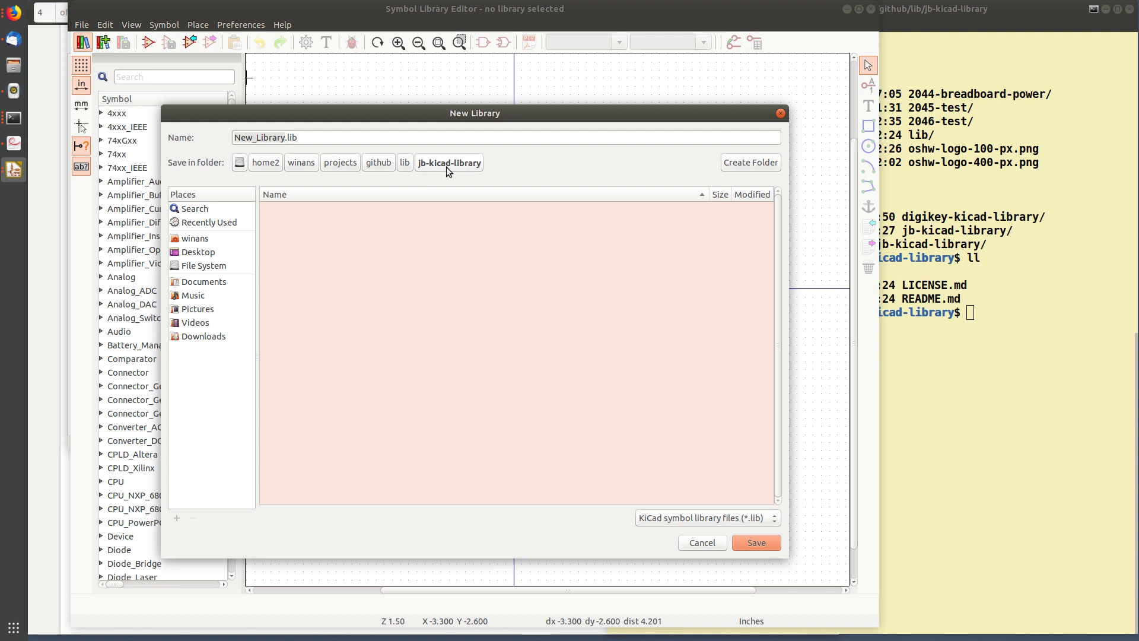
- Save the new library as jb-symbol.lib and add it to the Global symbol library table
left_click_drag(284, 137, 241, 137)
type("k")
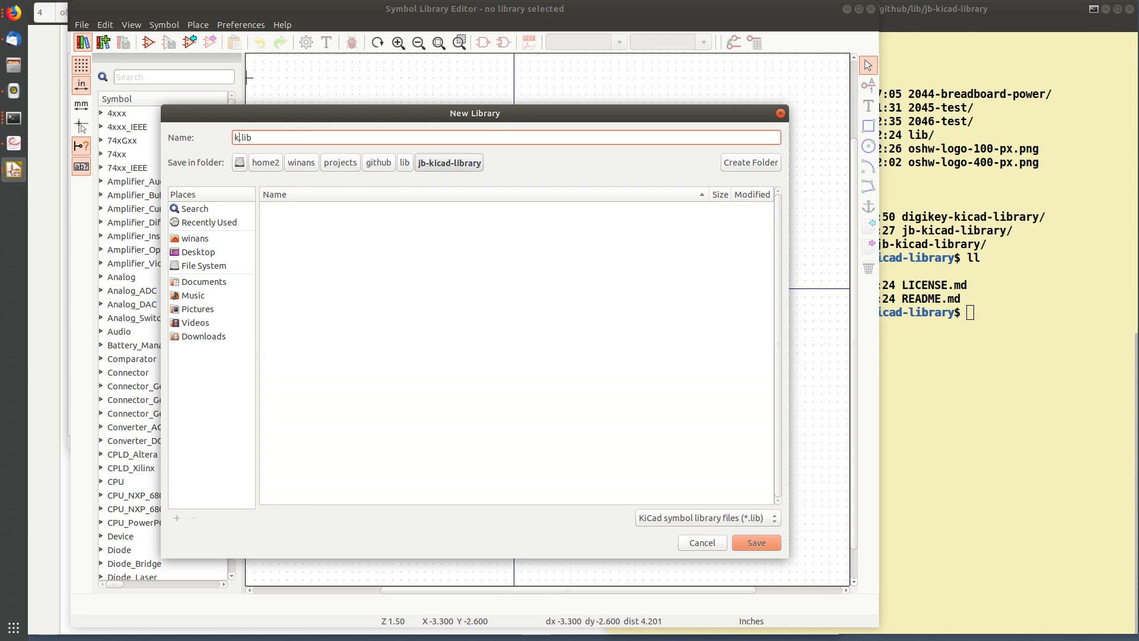
key("BackSpace")
type("jb-symbol")
left_click(754, 542)
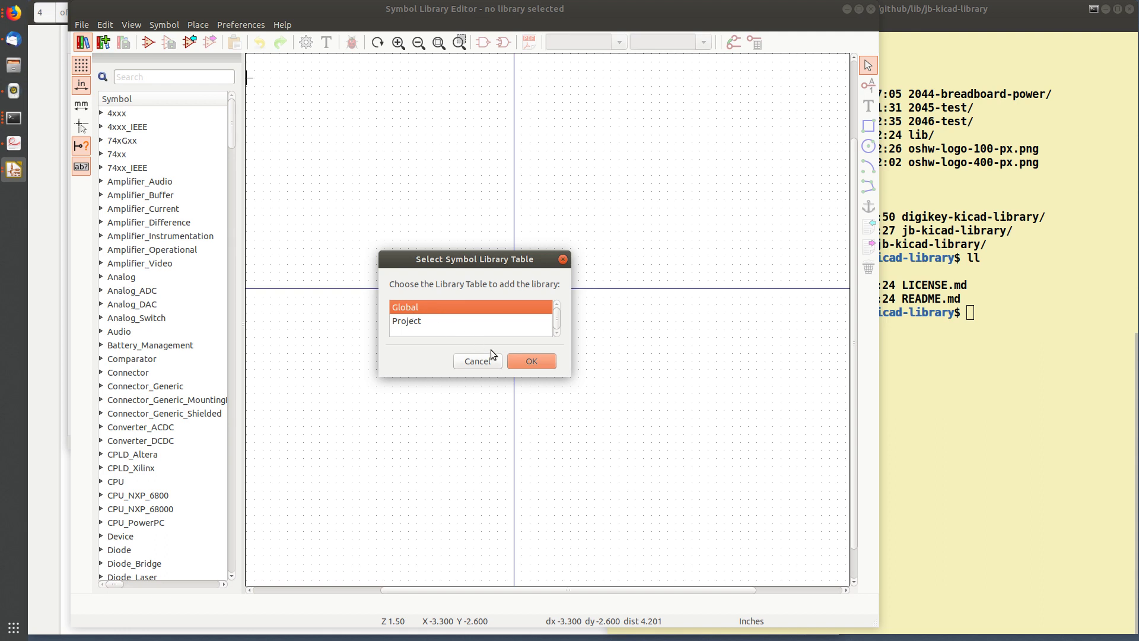
left_click(531, 362)
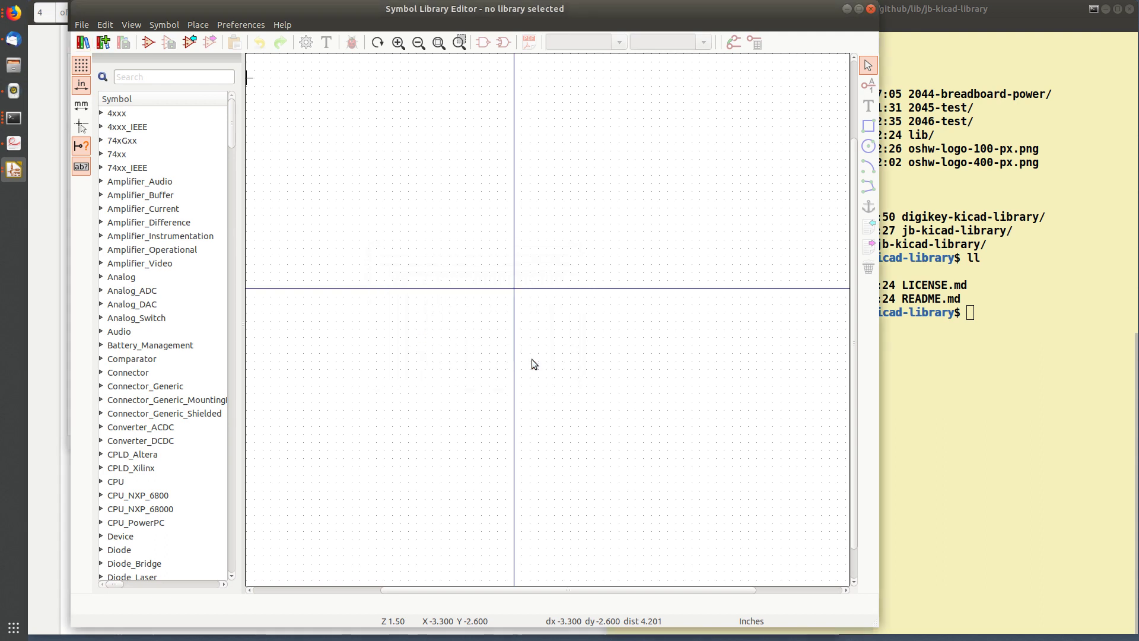
- Check the jb-symbol entry and its library path in the global symbol library table, and close the table without changes
left_click(253, 28)
left_click(285, 53)
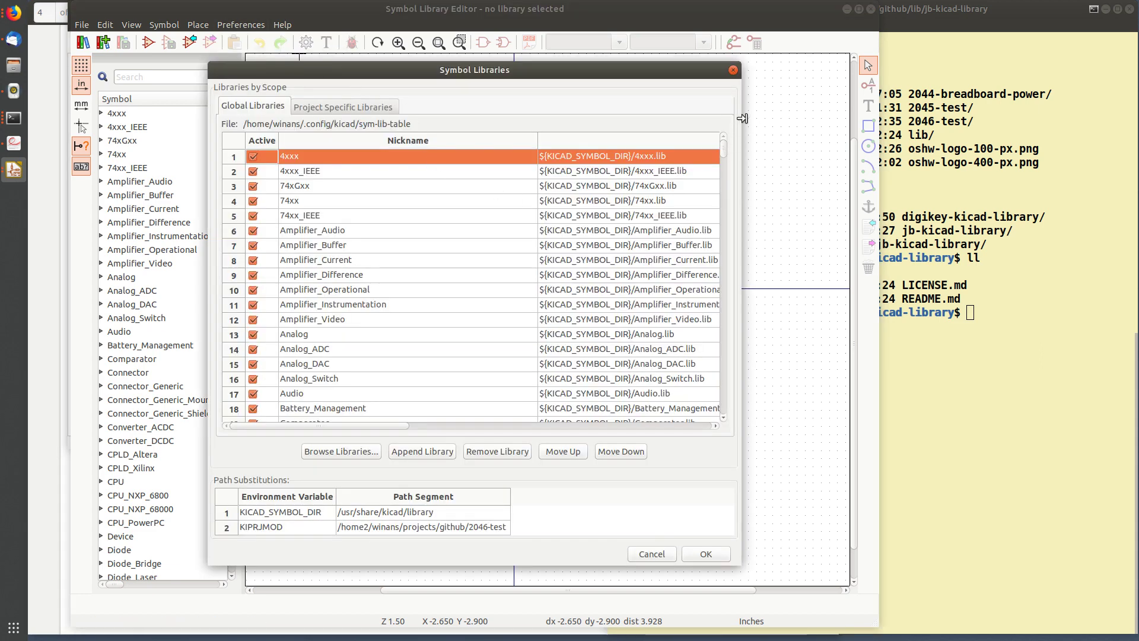
left_click_drag(741, 118, 891, 420)
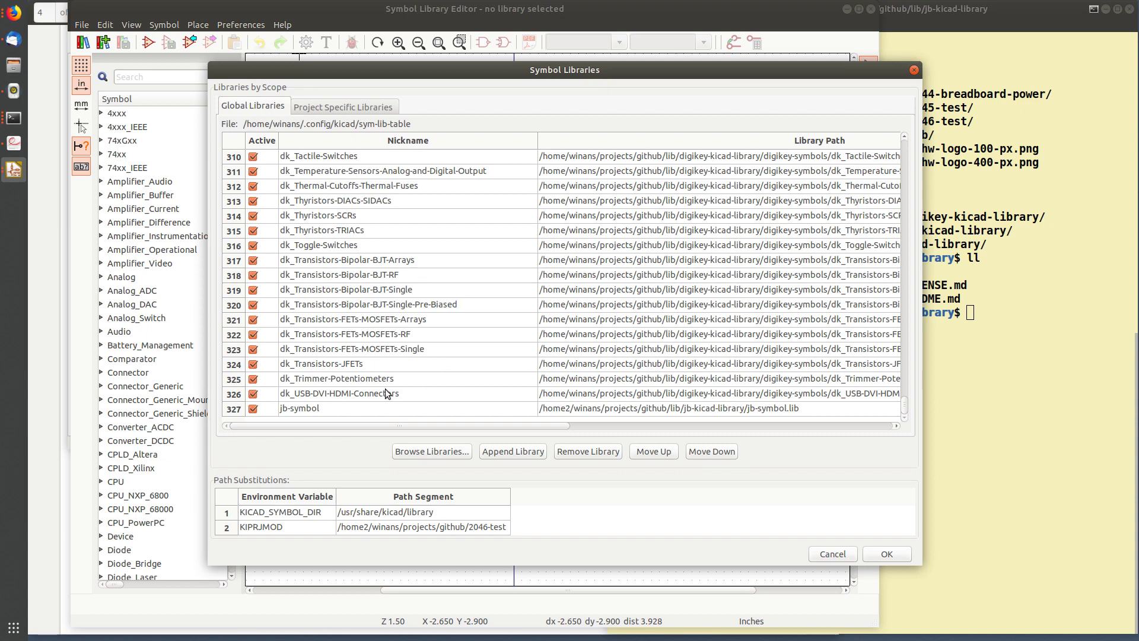
left_click(348, 409)
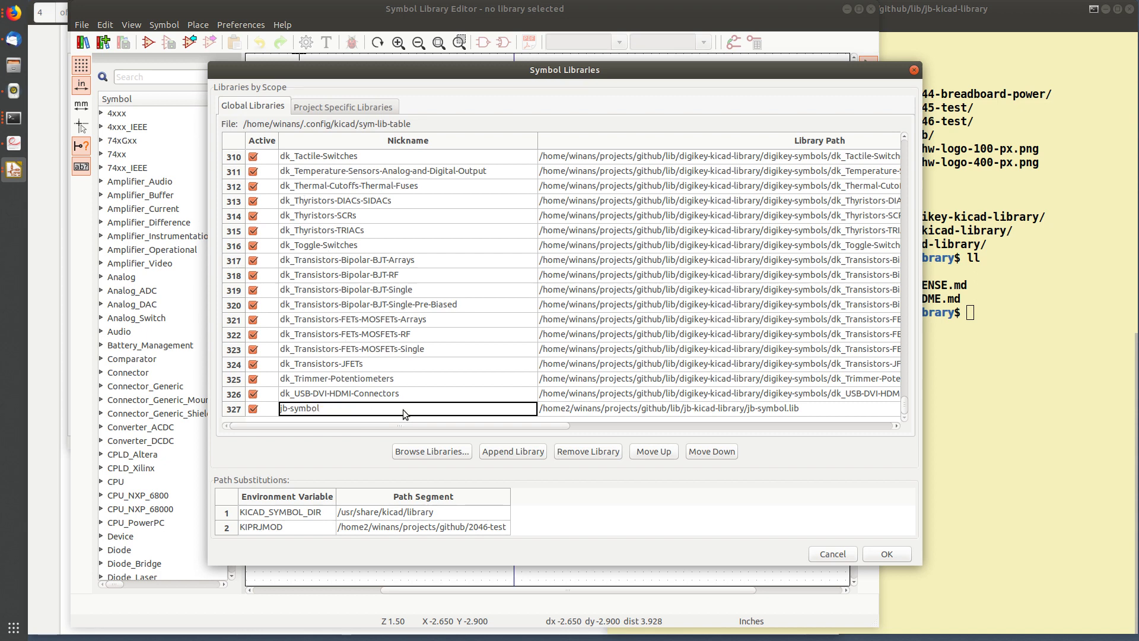
left_click(832, 554)
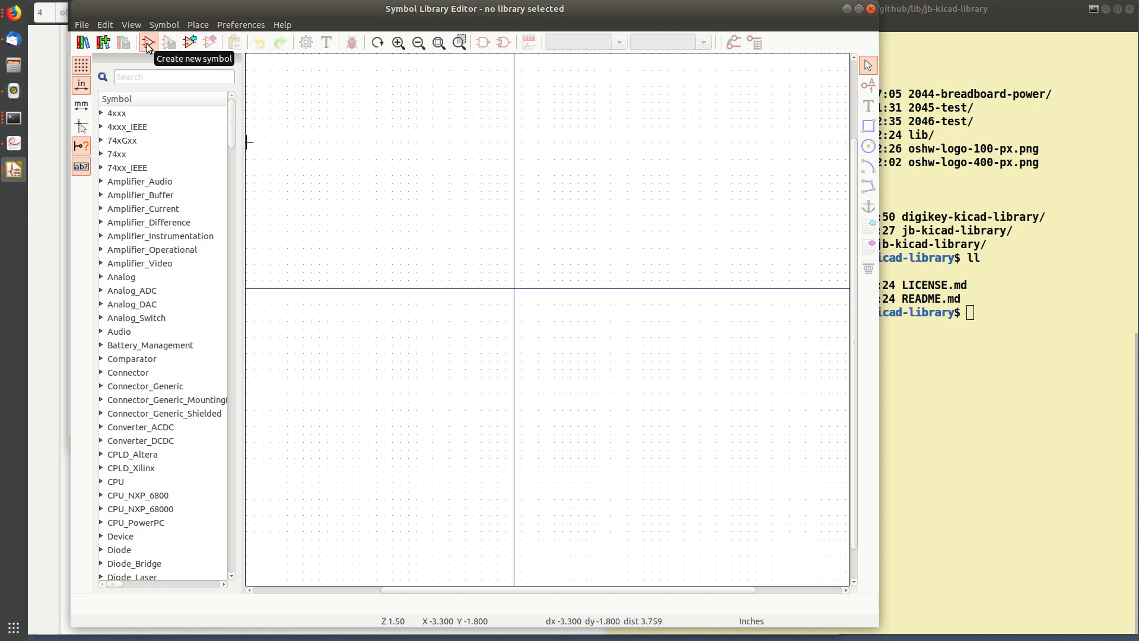
- Find the jb-symbol library in the symbol tree and compare it with the contents of the Isolator_Analog library
left_click_drag(236, 207, 255, 415)
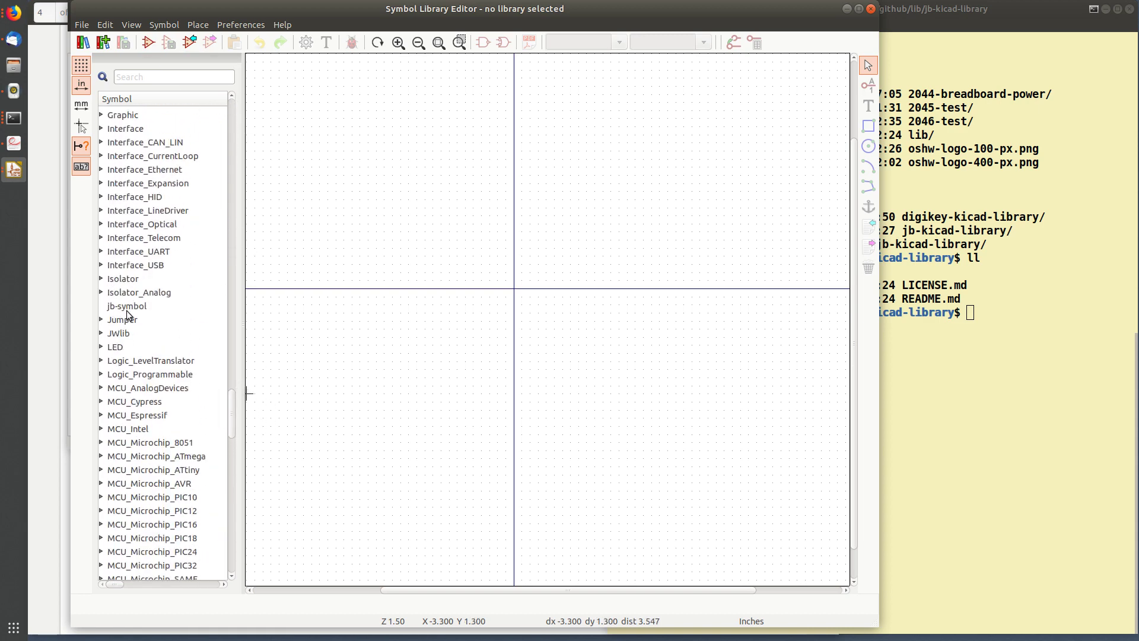
left_click(142, 308)
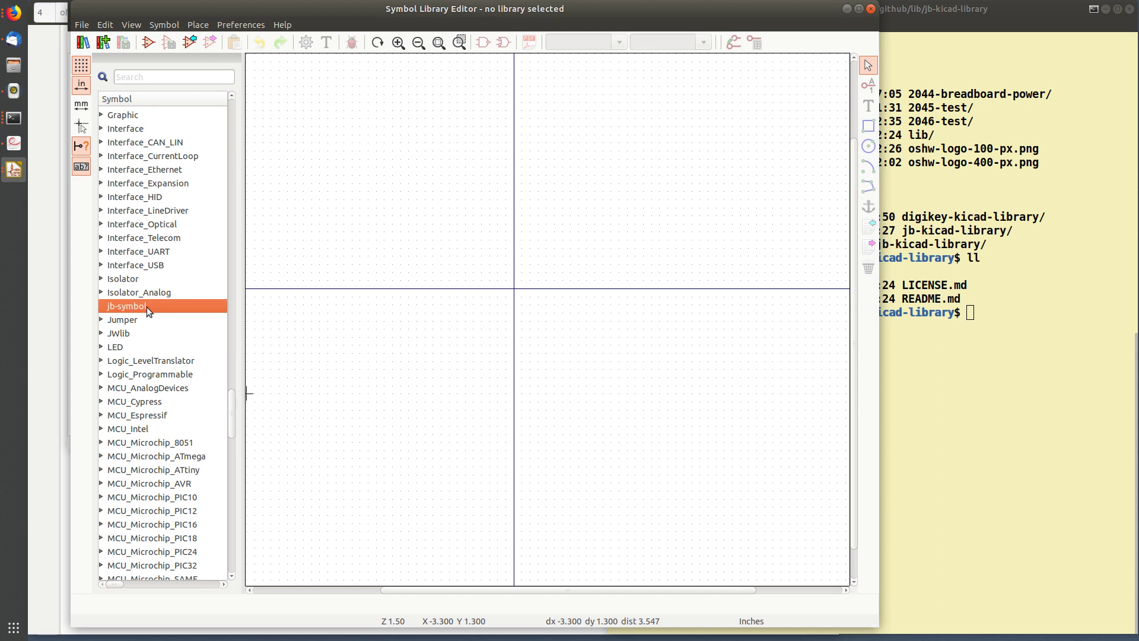
left_click(102, 292)
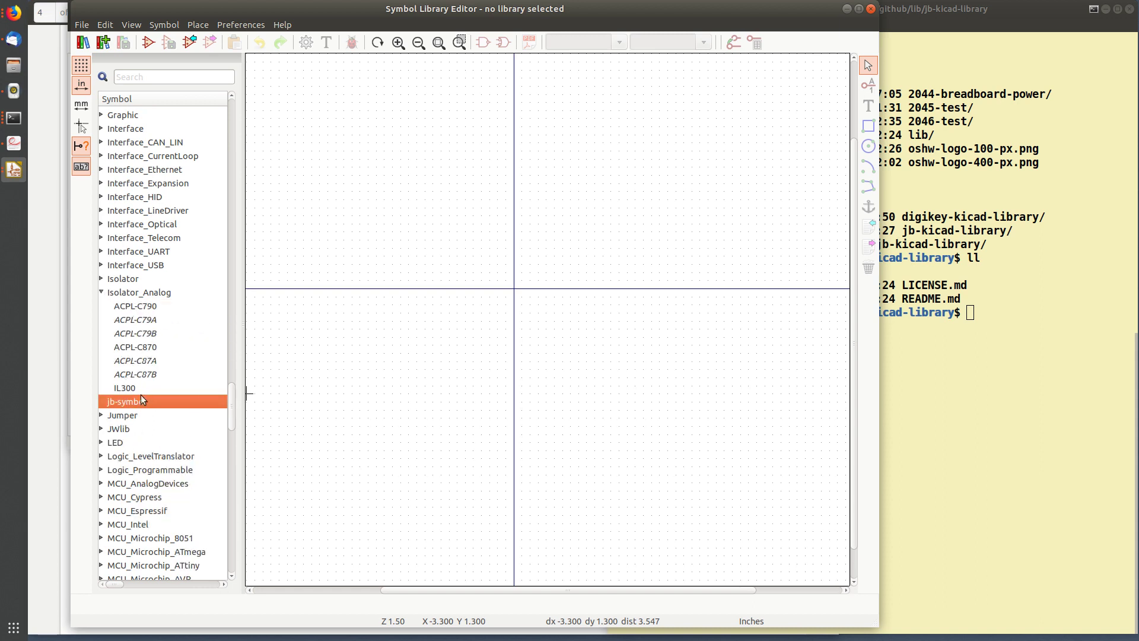
left_click(101, 293)
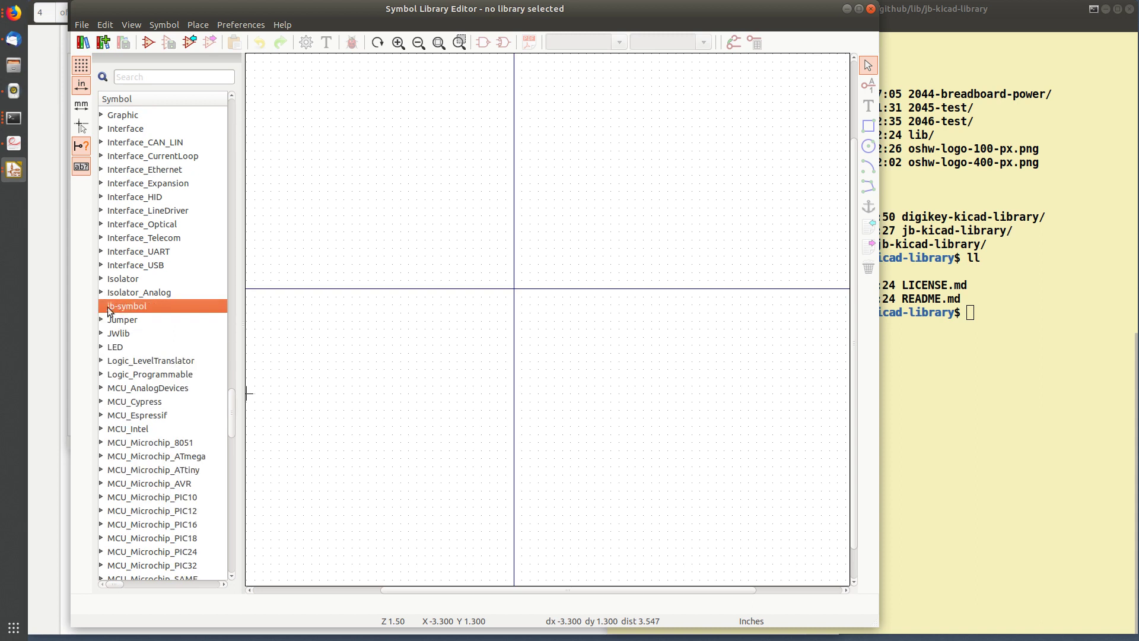
- Start a new symbol in the jb-symbol library and move the editor and Symbol Properties windows aside to uncover the datasheet
left_click(148, 42)
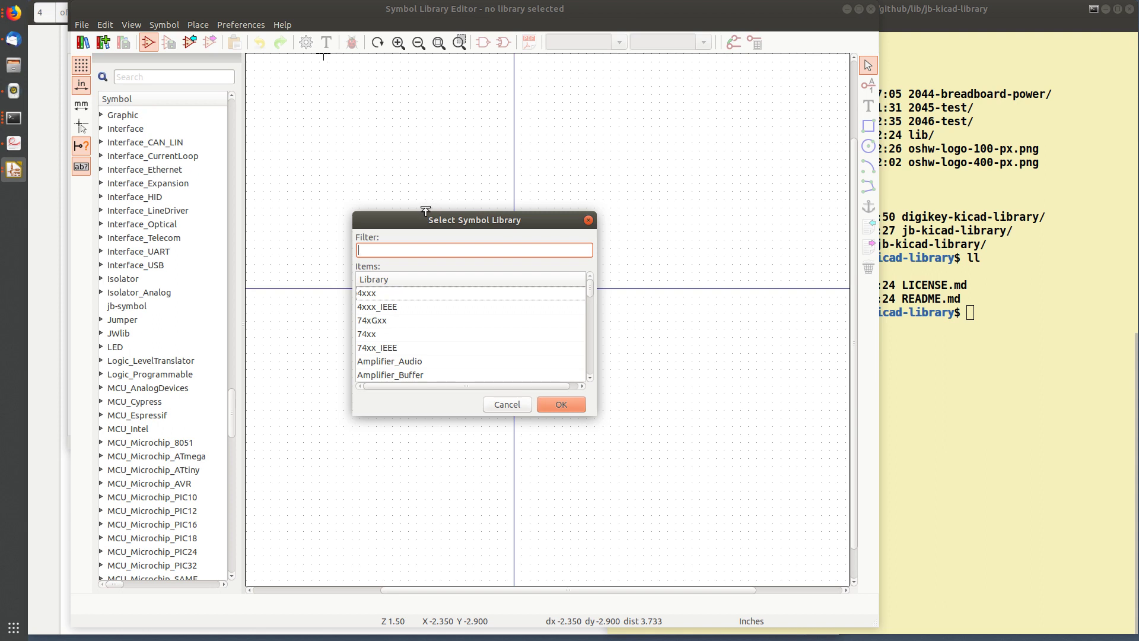
key("Escape")
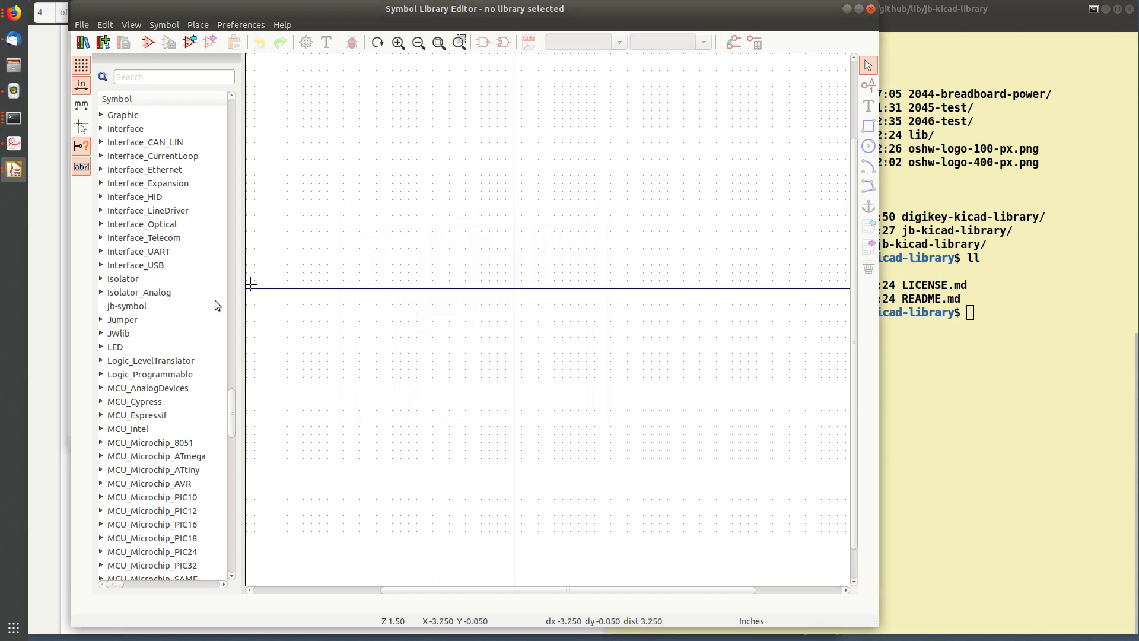
right_click(133, 307)
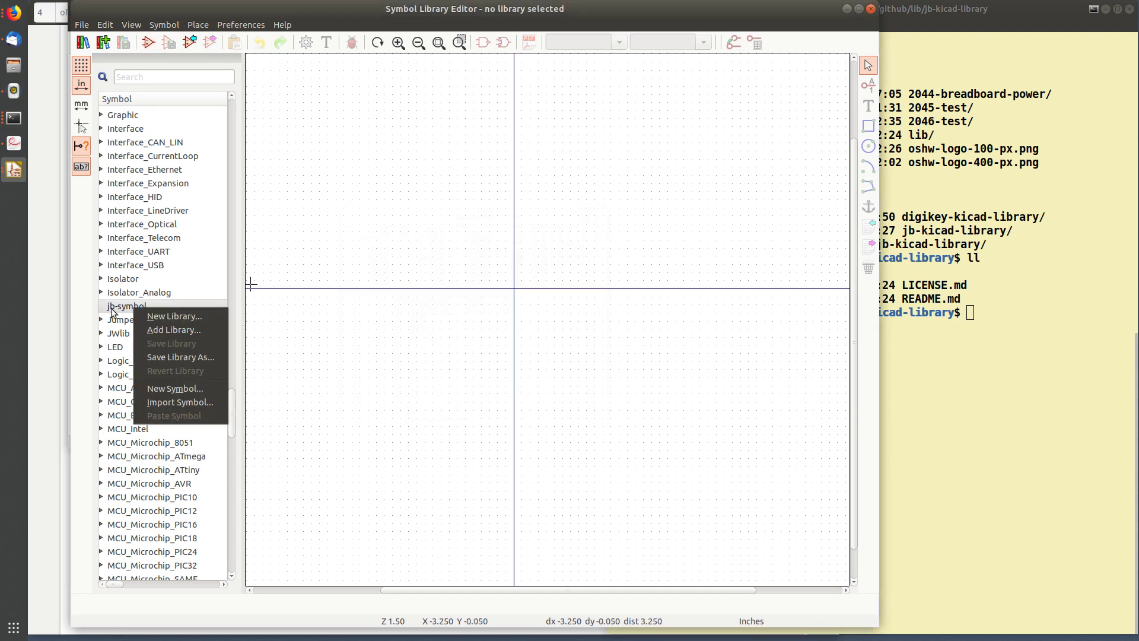
left_click(170, 389)
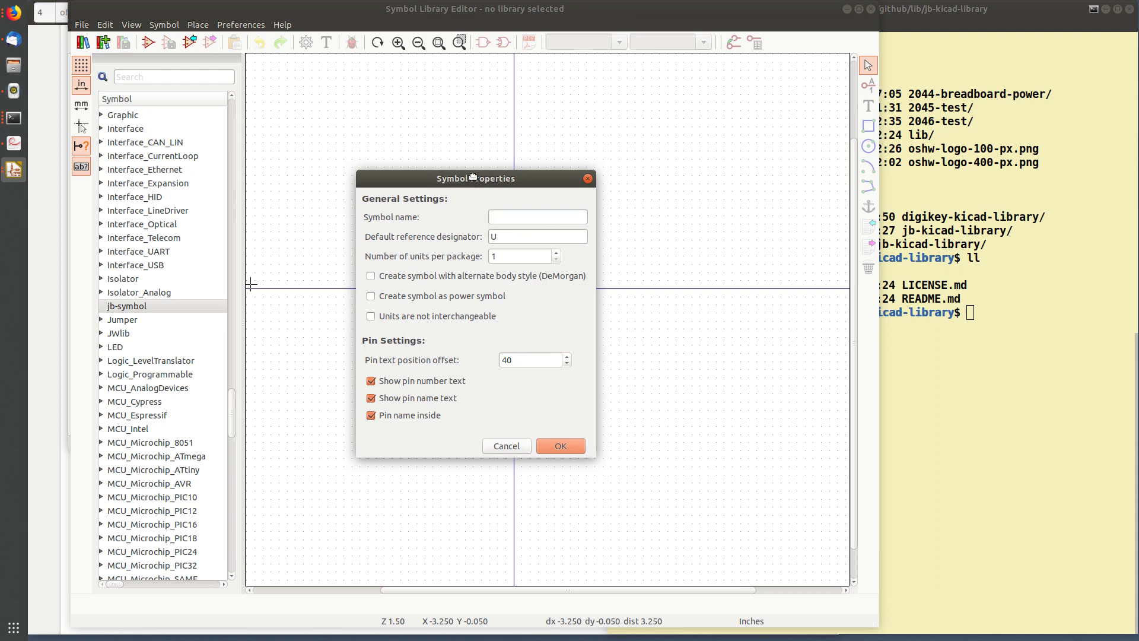
left_click_drag(469, 179, 500, 160)
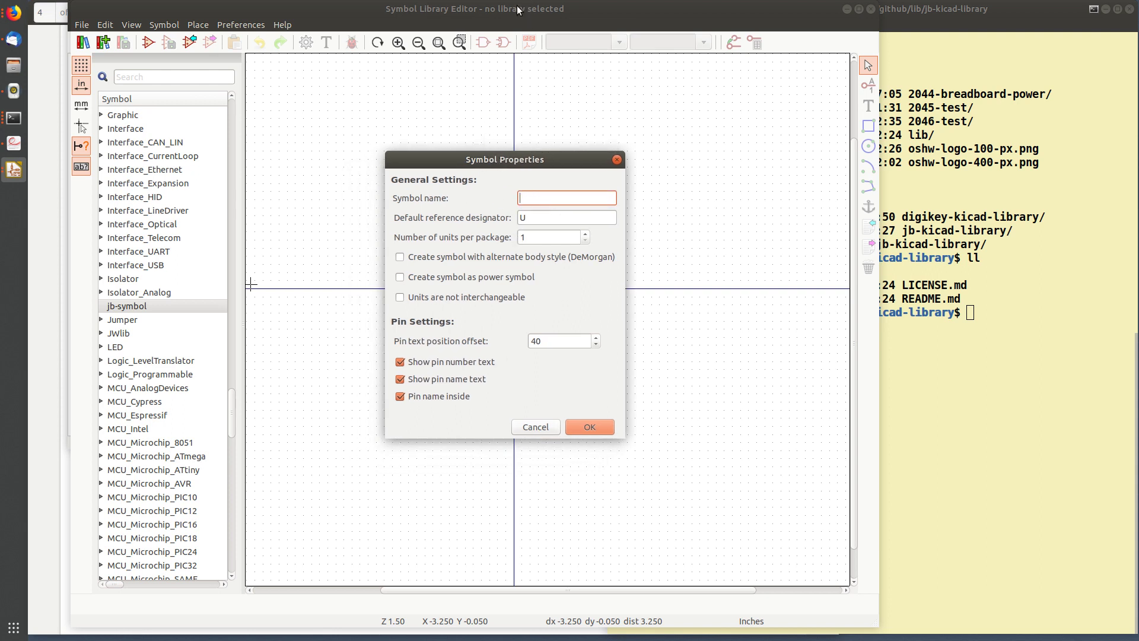
left_click_drag(521, 9, 715, 2)
left_click_drag(494, 162, 688, 125)
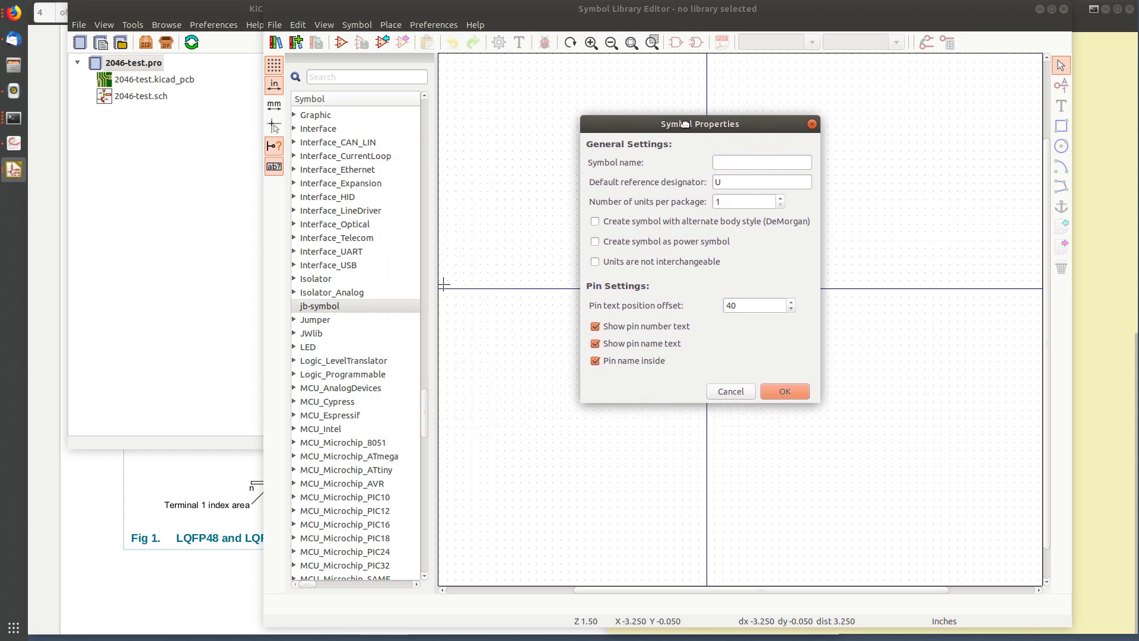
- Switch to the LPC51U68 datasheet and copy the type number LPC51U68JBD48 from the Ordering information table
left_click(161, 503)
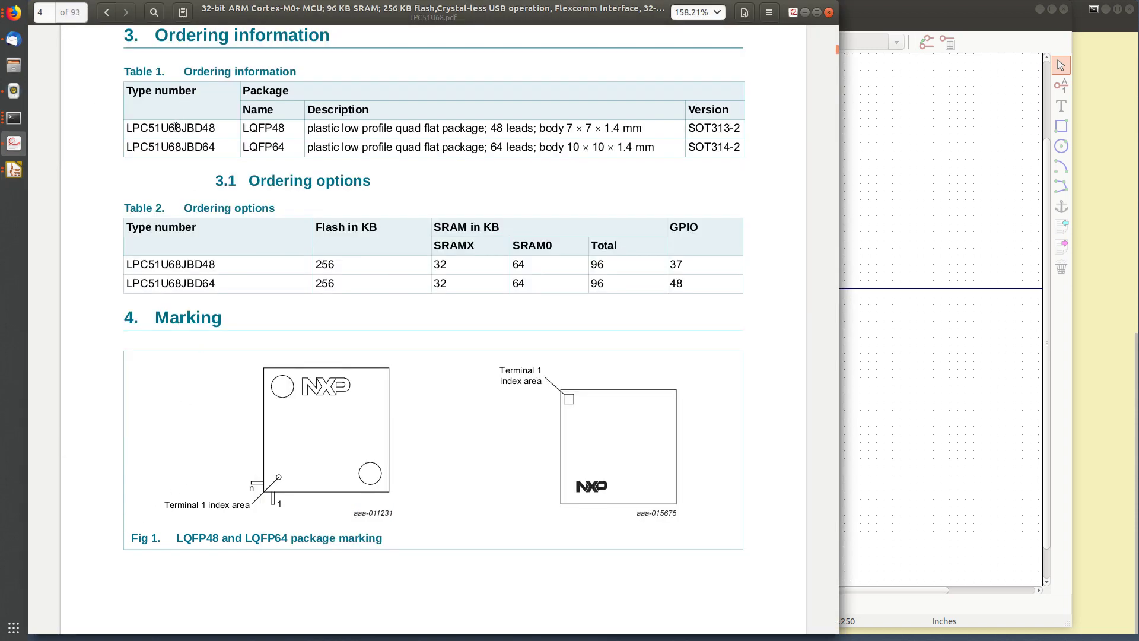
double_click(170, 130)
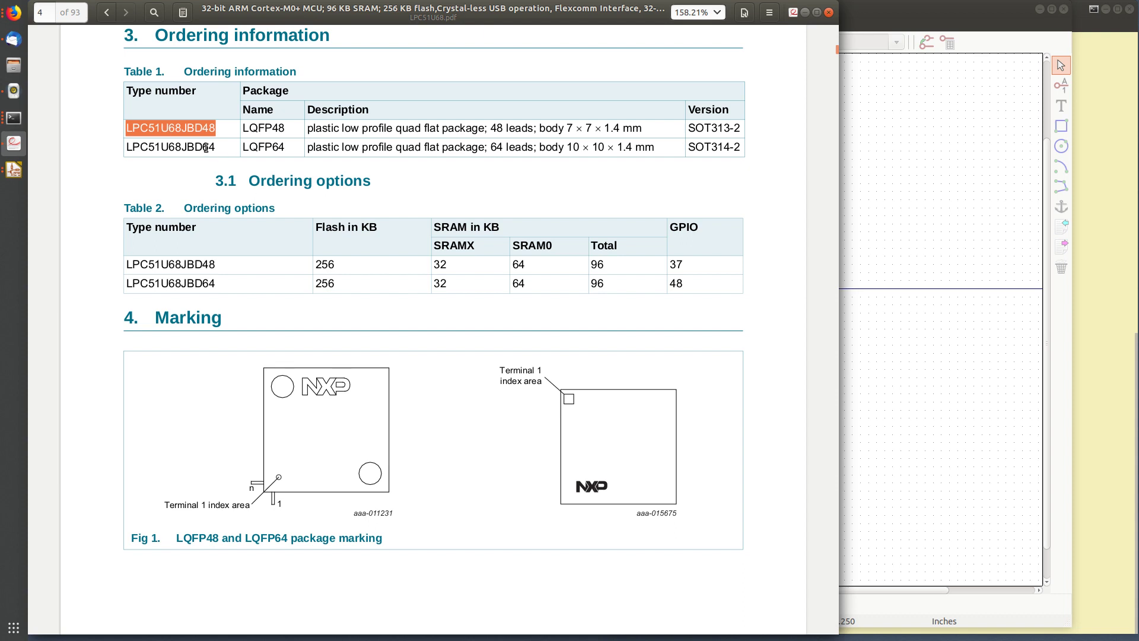
double_click(205, 149)
left_click_drag(204, 149, 107, 149)
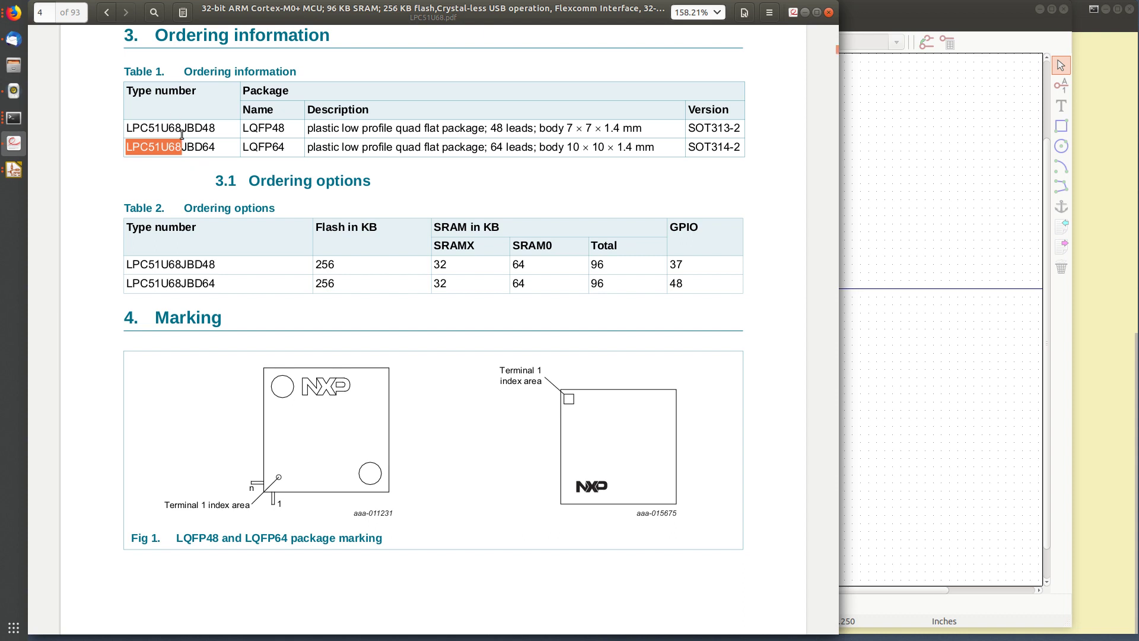
double_click(181, 128)
key("ctrl+c")
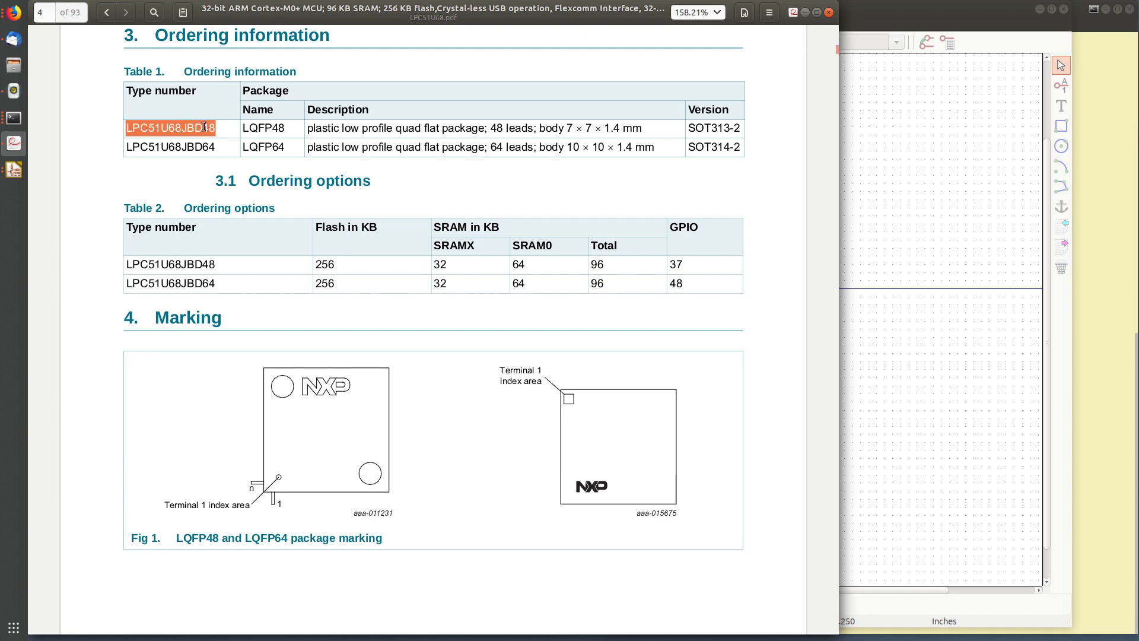
- Return to the Symbol Library Editor, create the symbol with the copied name LPC51U68JBD48, and save the jb-symbol library
left_click(877, 25)
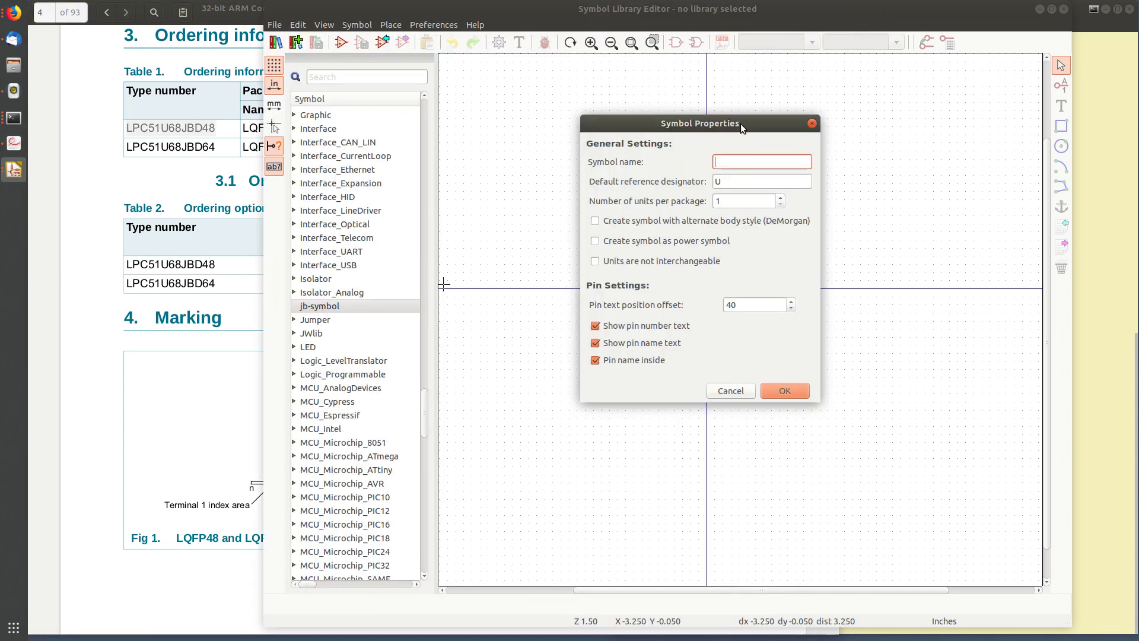
key("ctrl+v")
left_click(785, 391)
scroll(369, 223, "up", 5)
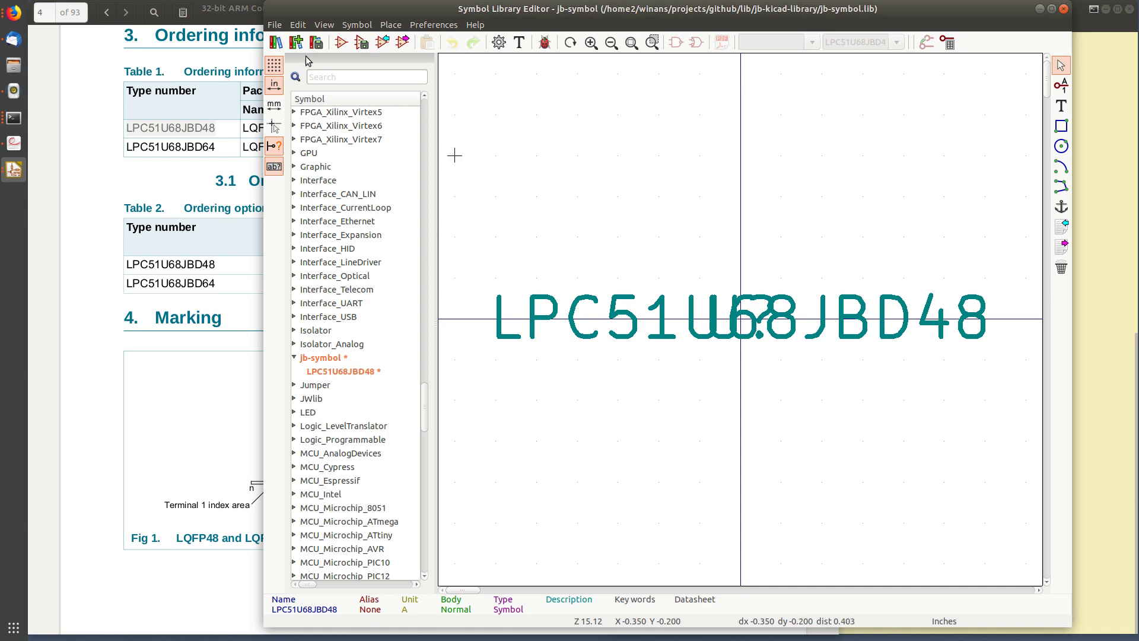
left_click_drag(380, 4, 435, 3)
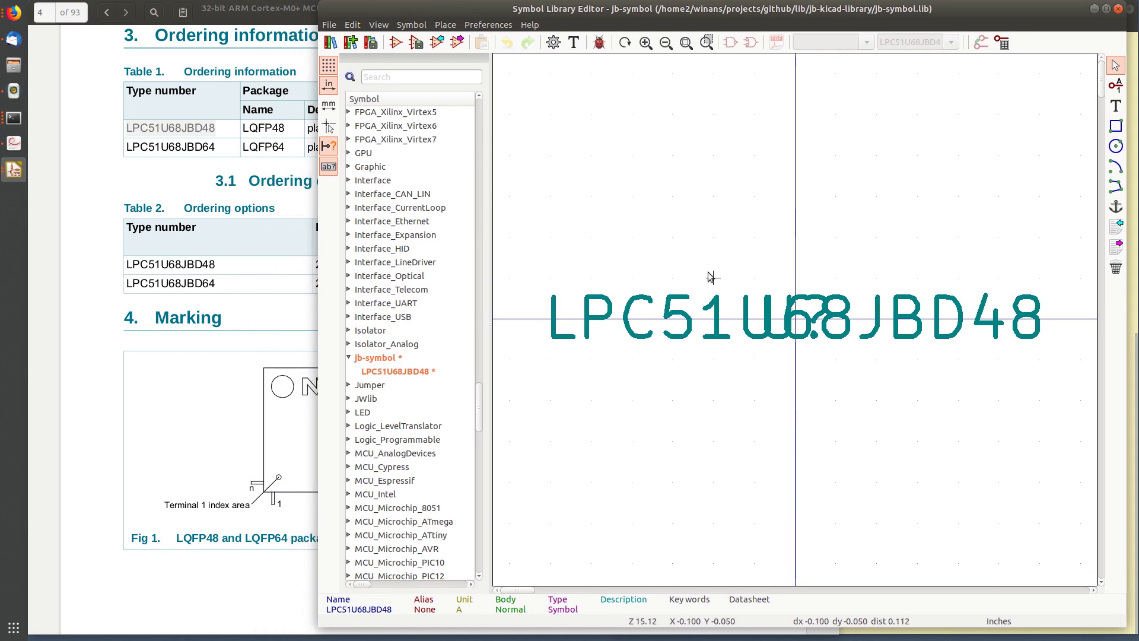
key("ctrl+s")
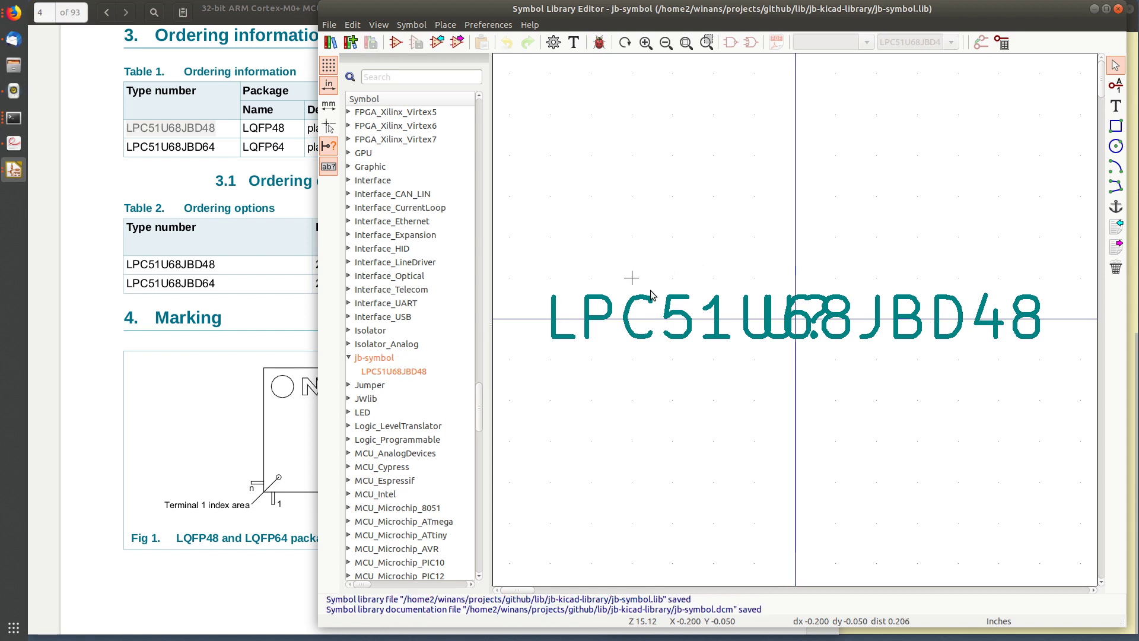
- Move the LPC51U68JBD48 name text about 0.95 inches above the origin and place the U? reference just above it
scroll(867, 354, "down", 4)
middle_click_drag(867, 354, 784, 402)
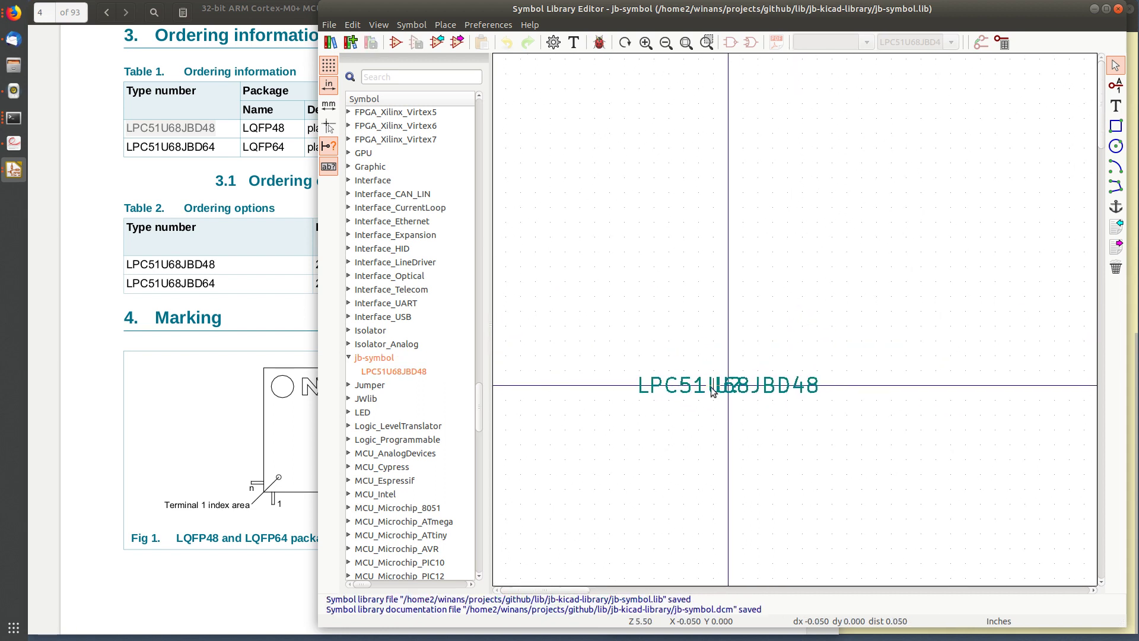
left_click_drag(658, 390, 688, 109)
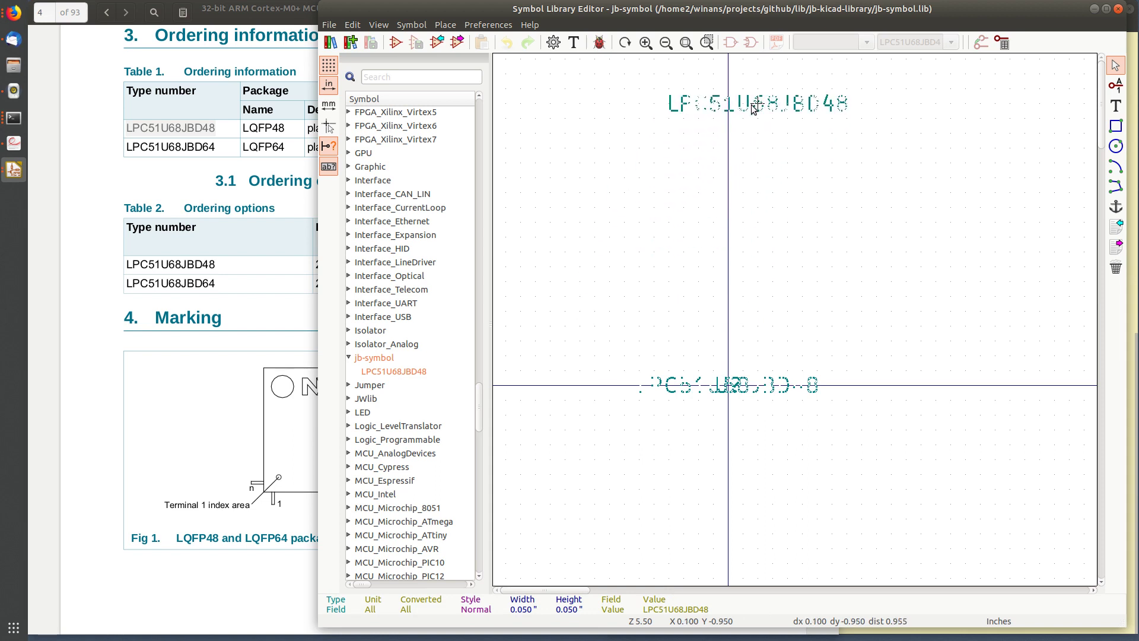
left_click_drag(735, 388, 734, 77)
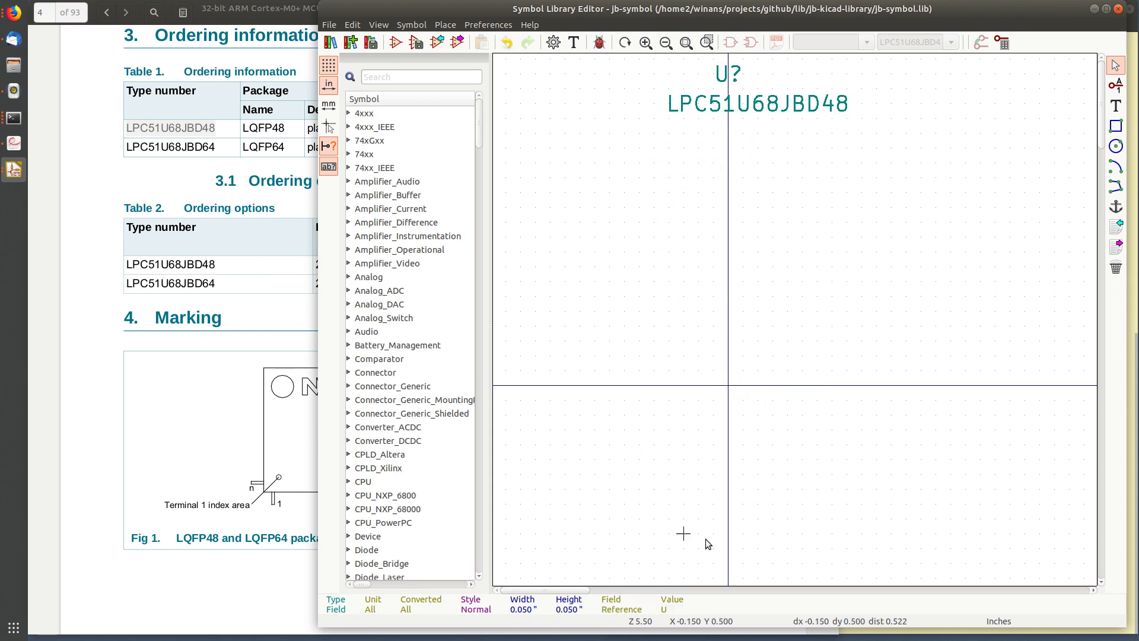
- Set the symbol editor's grid to 100.00 mils (2.5400 mm)
middle_click_drag(669, 389, 755, 348)
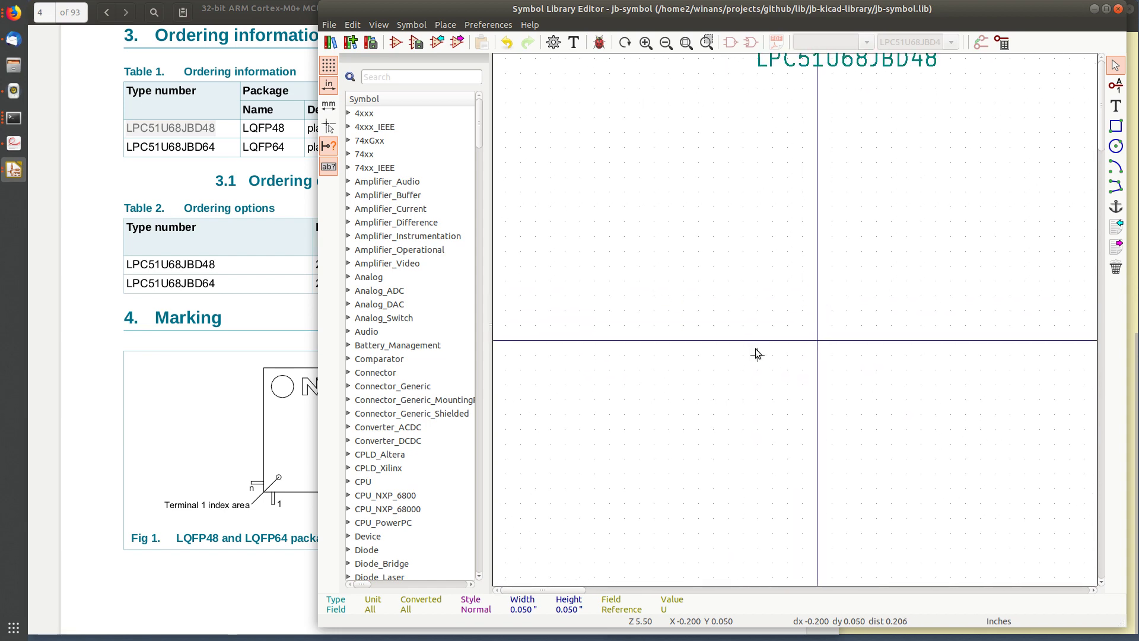
scroll(757, 353, "down", 1)
middle_click_drag(820, 297, 773, 316)
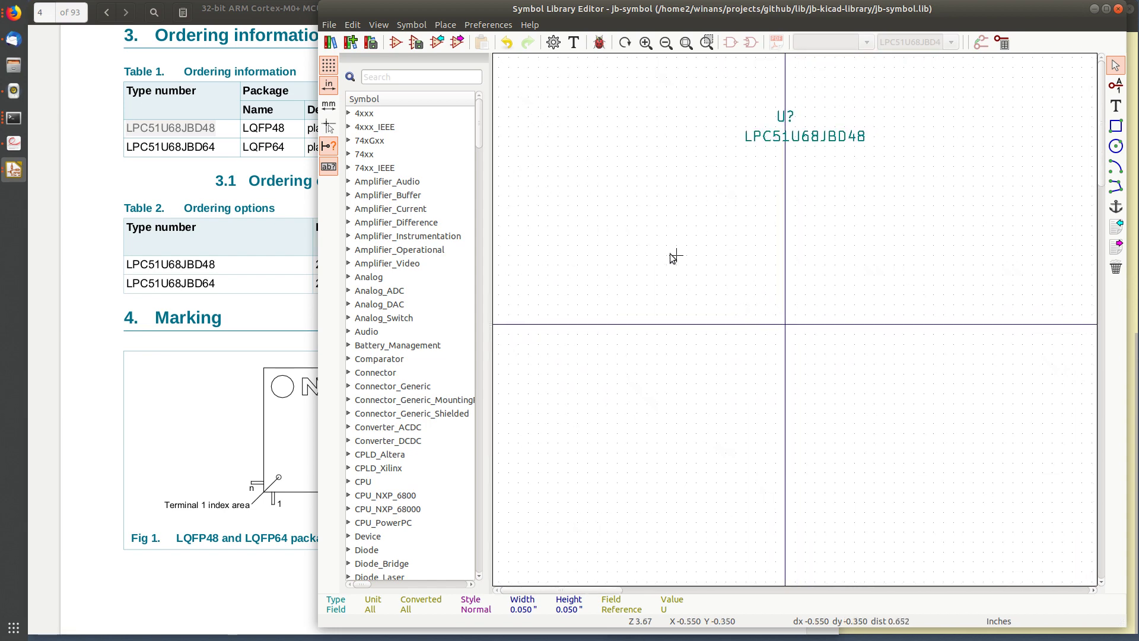
right_click(579, 197)
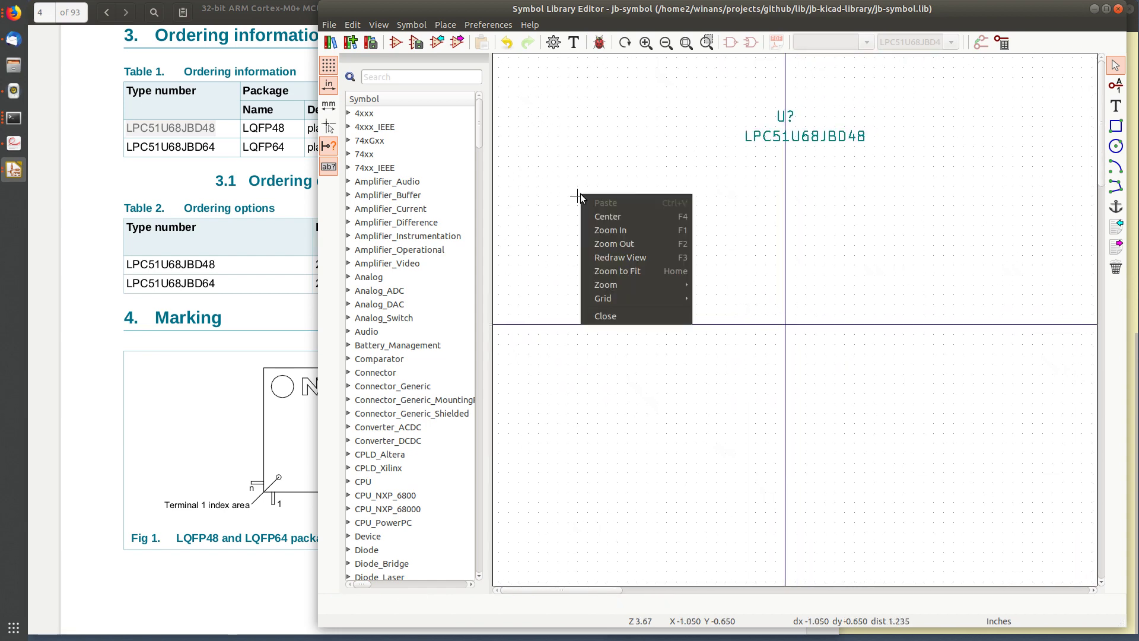
mouse_move(610, 297)
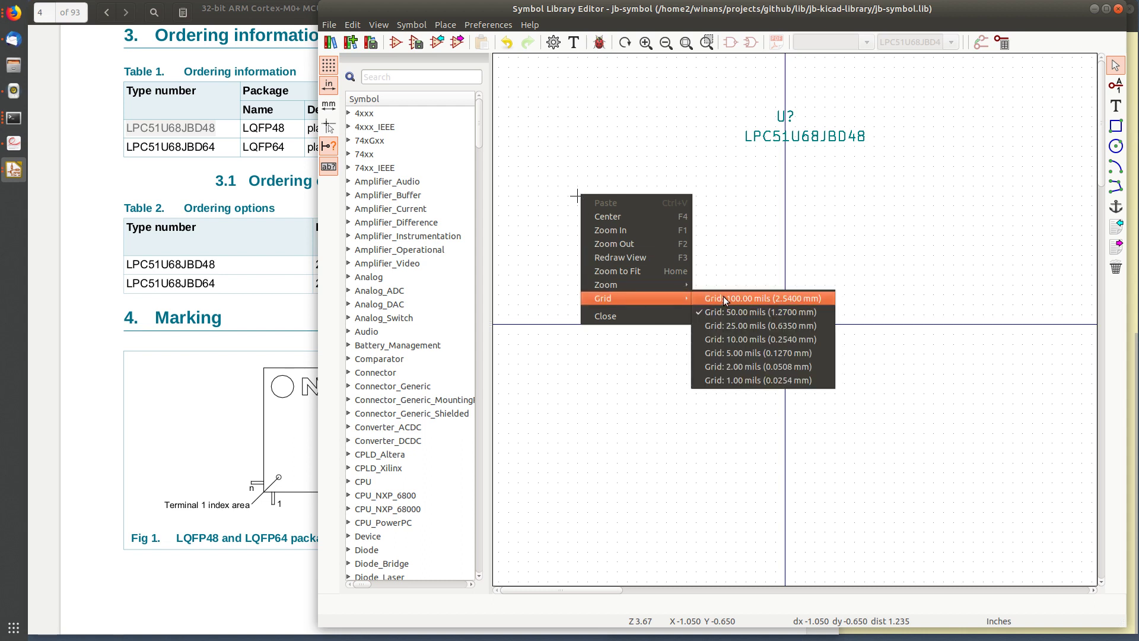
left_click(796, 296)
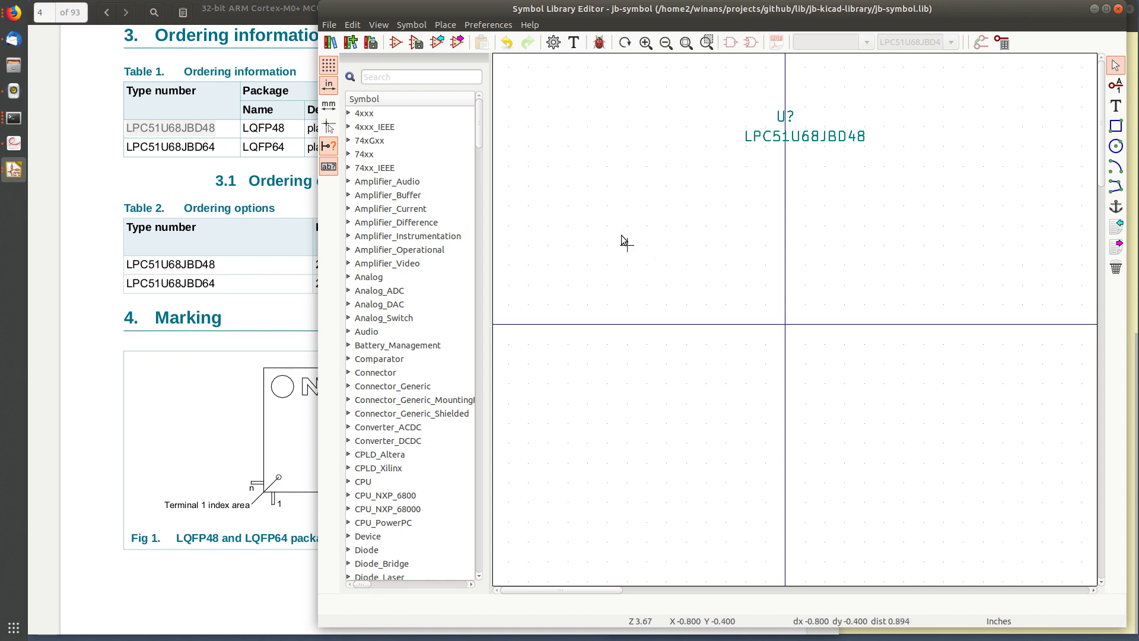
- Switch to the datasheet, go to the LQFP48 pin configuration on page 8, and narrow its window to fit beside the symbol drawing area
left_click(303, 17)
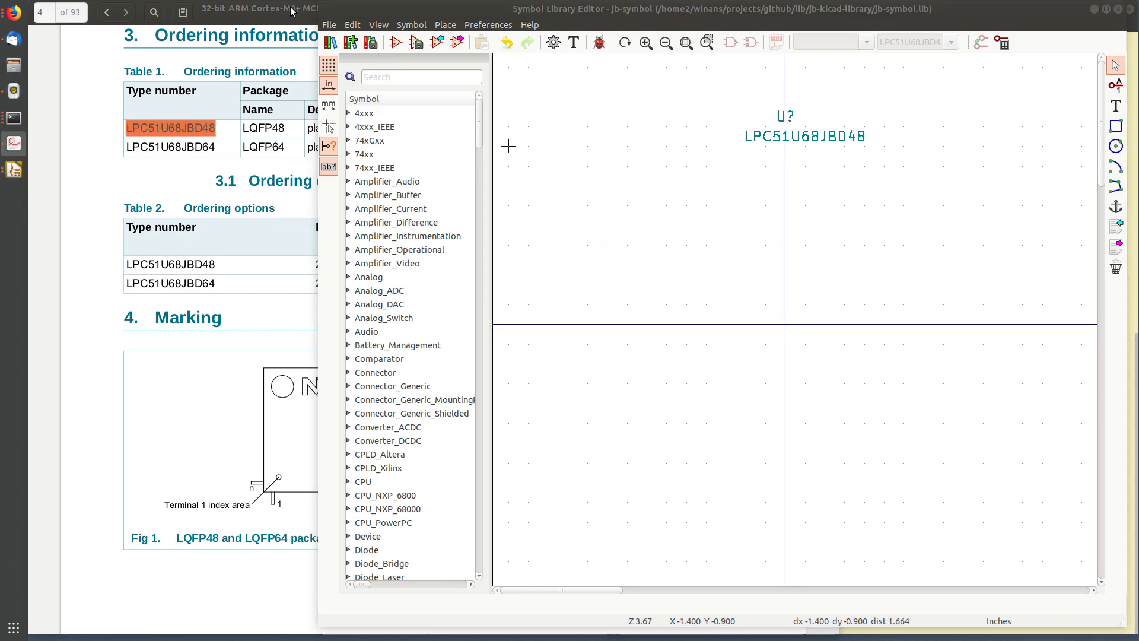
scroll(661, 212, "down", 5)
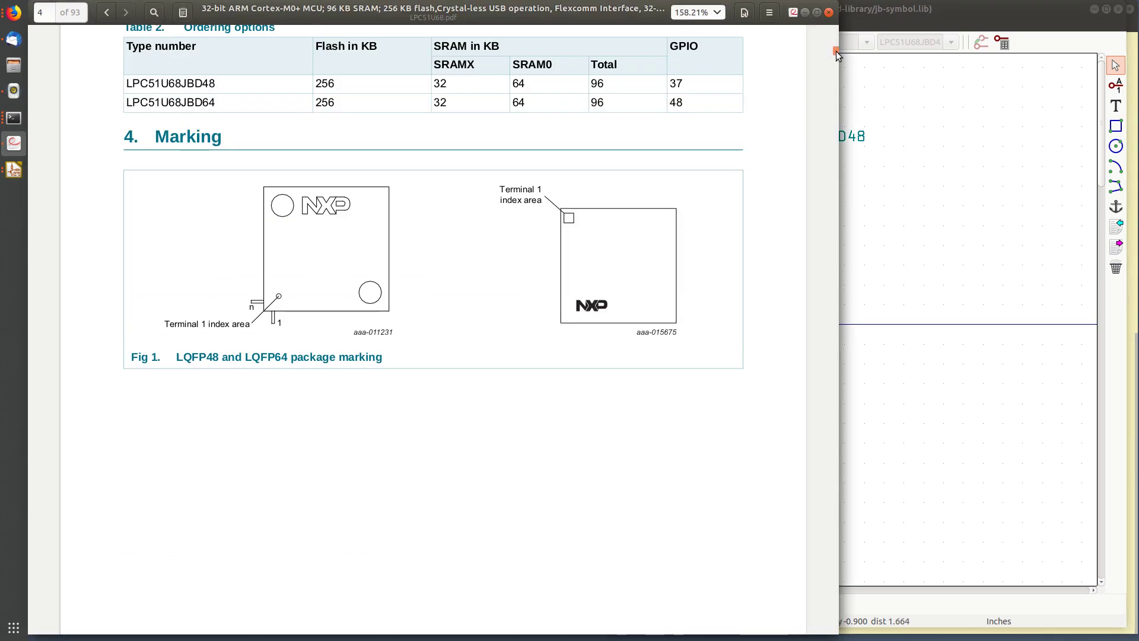
left_click_drag(836, 51, 842, 76)
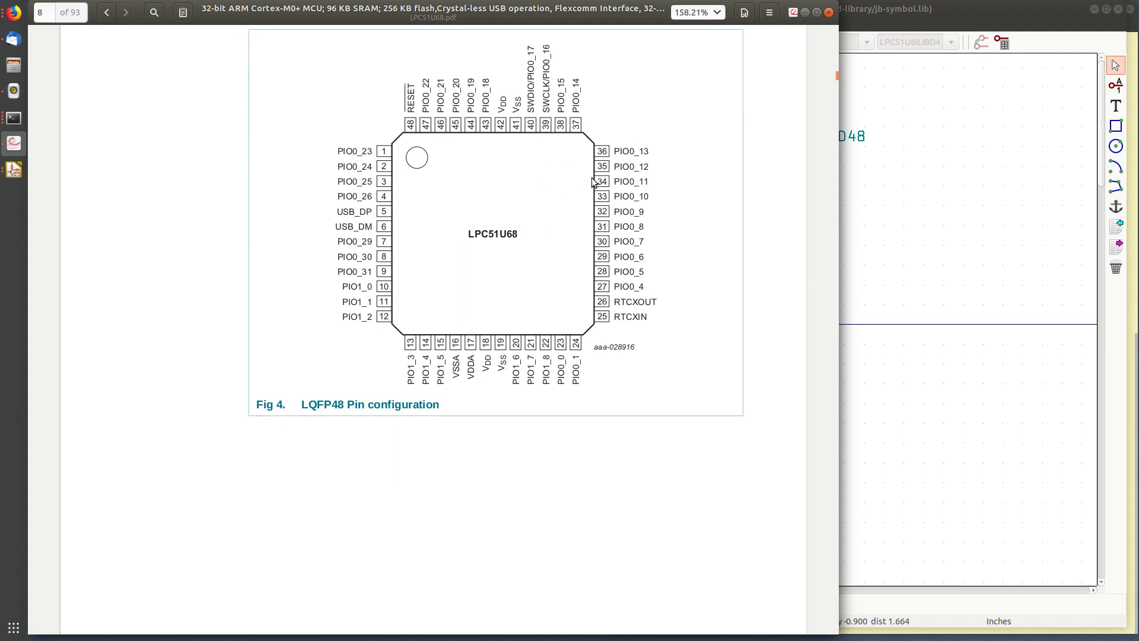
left_click_drag(550, 13, 296, 3)
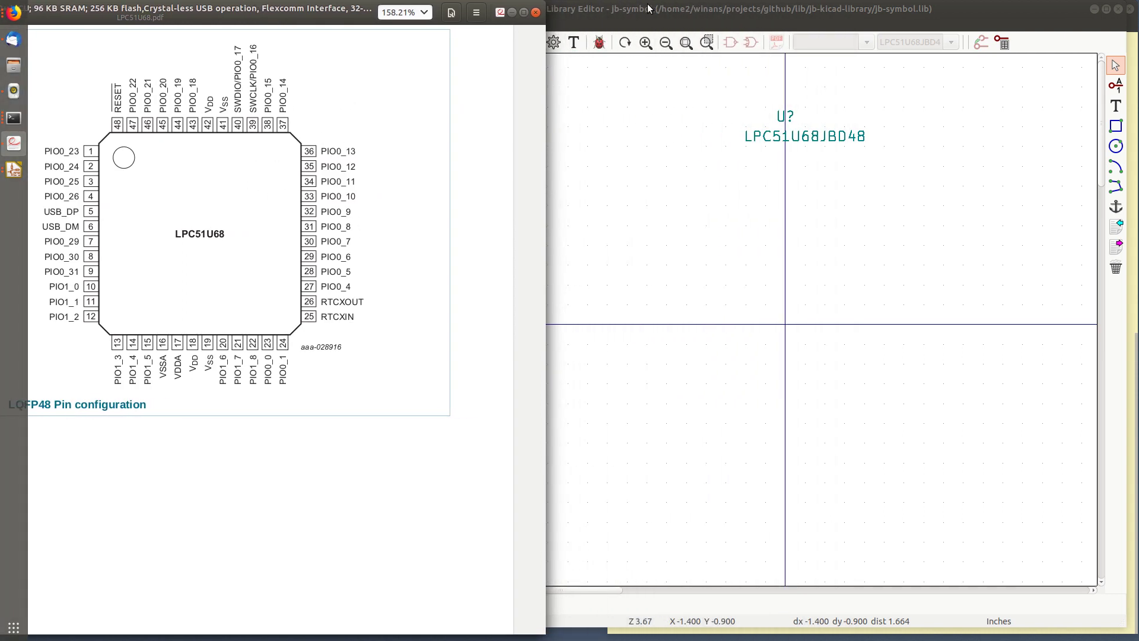
left_click_drag(544, 18, 368, 41)
left_click_drag(106, 10, 132, 9)
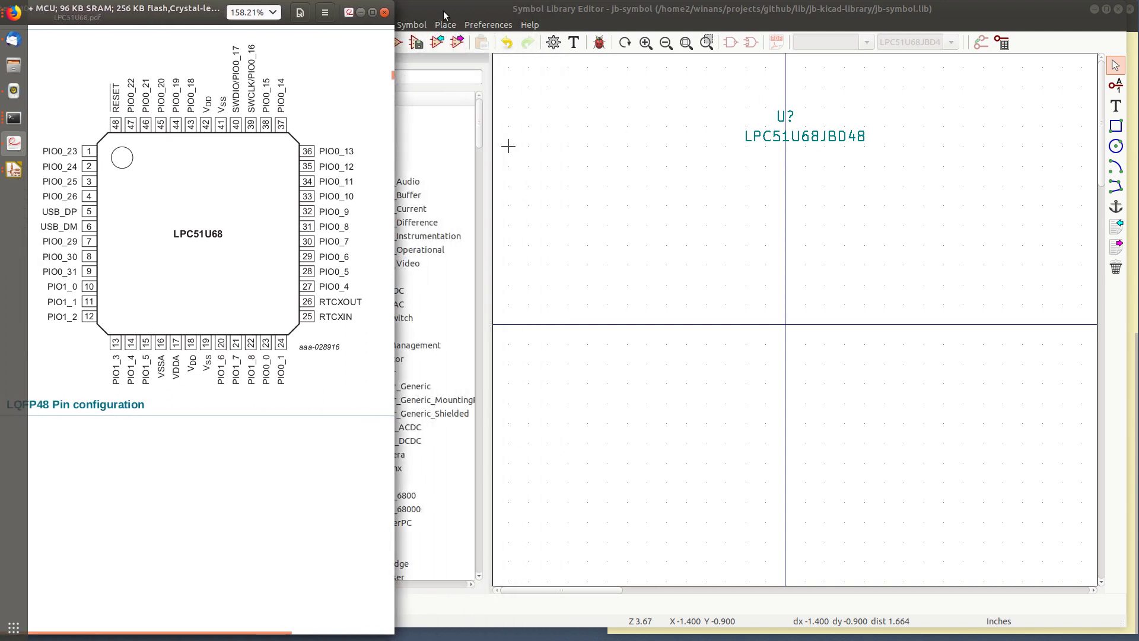
- Switch back to the Symbol Library Editor and move its window beside the datasheet's pin diagram
left_click(603, 7)
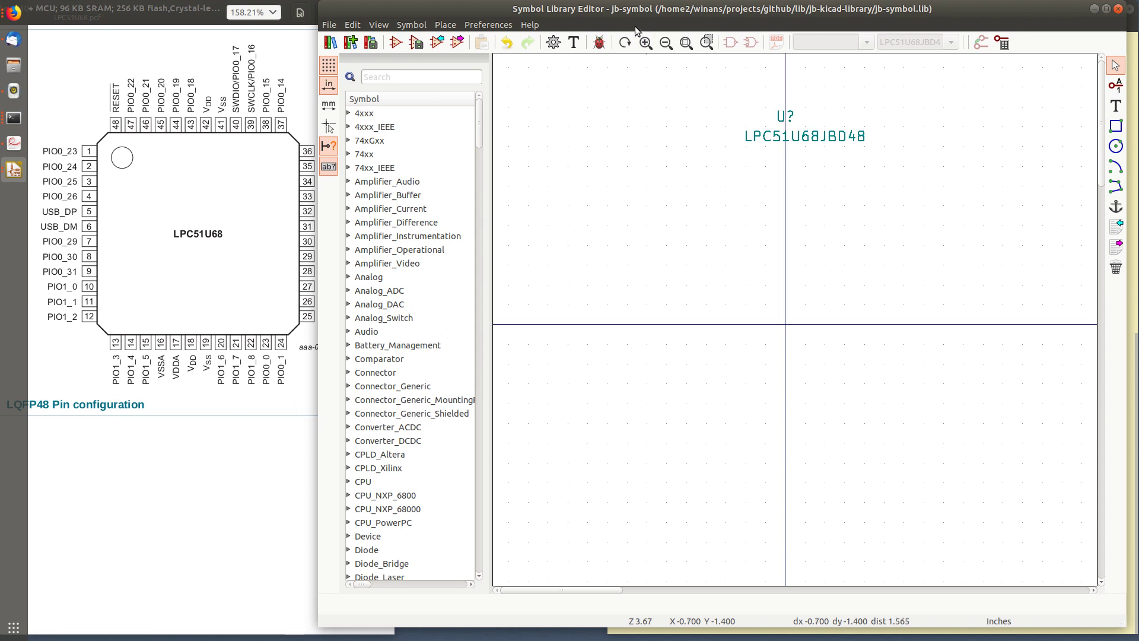
mouse_move(380, 11)
left_mouse_down()
mouse_move(398, 7)
mouse_move(374, 5)
mouse_move(385, 5)
left_mouse_up()
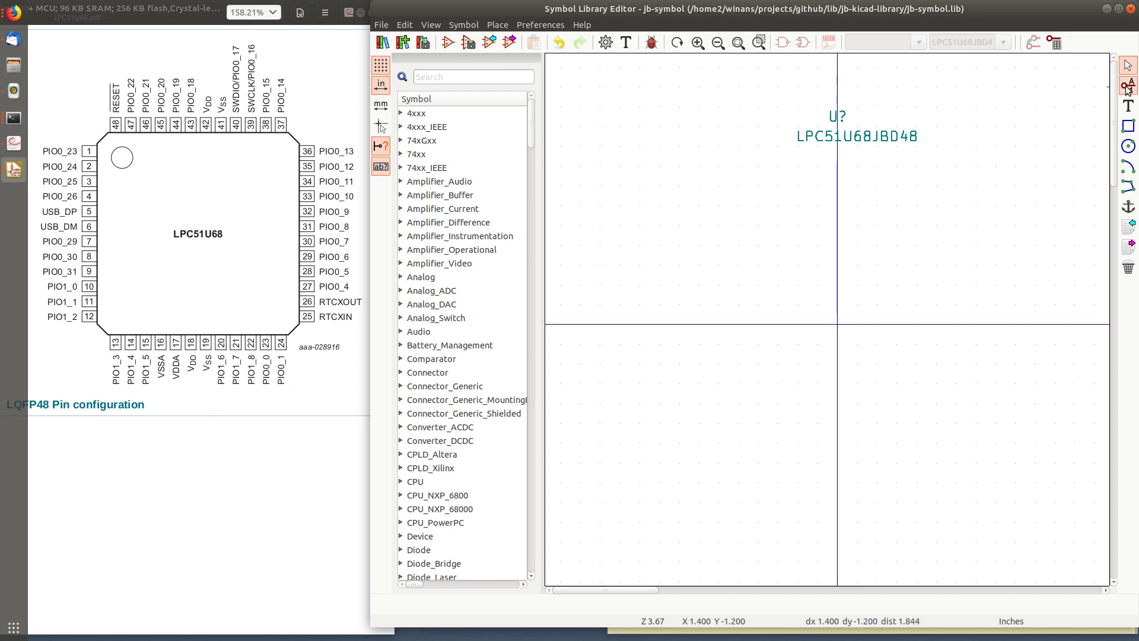
- Start a new pin in the upper-left part of the drawing area and set its length to 0.200 inches
left_click(1127, 86)
left_click(698, 224)
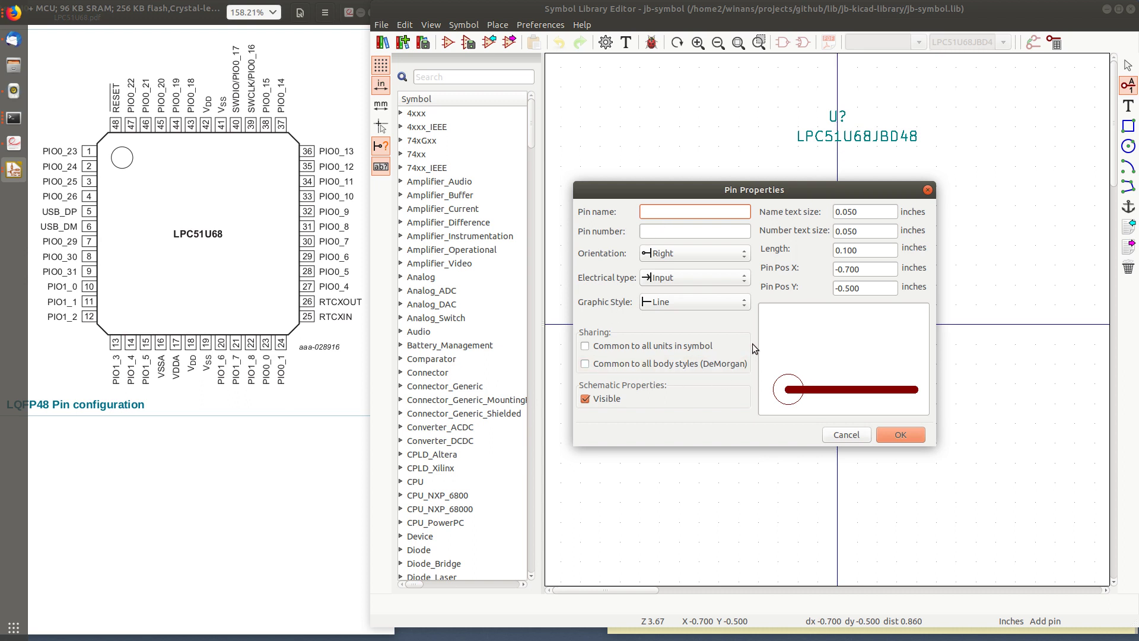
left_click(848, 252)
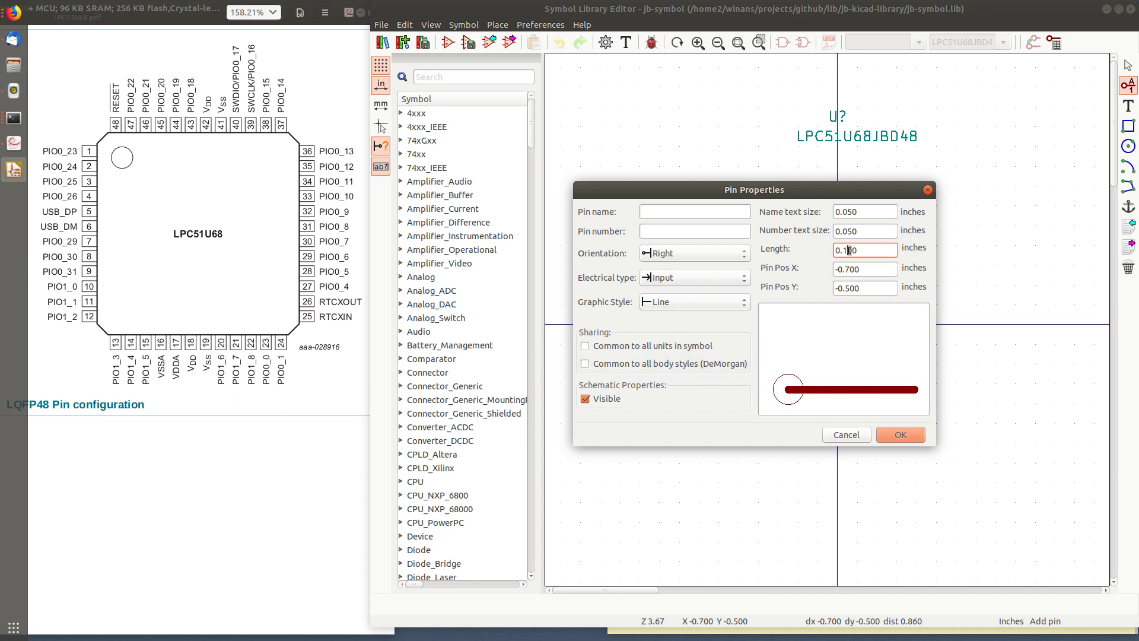
key("BackSpace")
type("2")
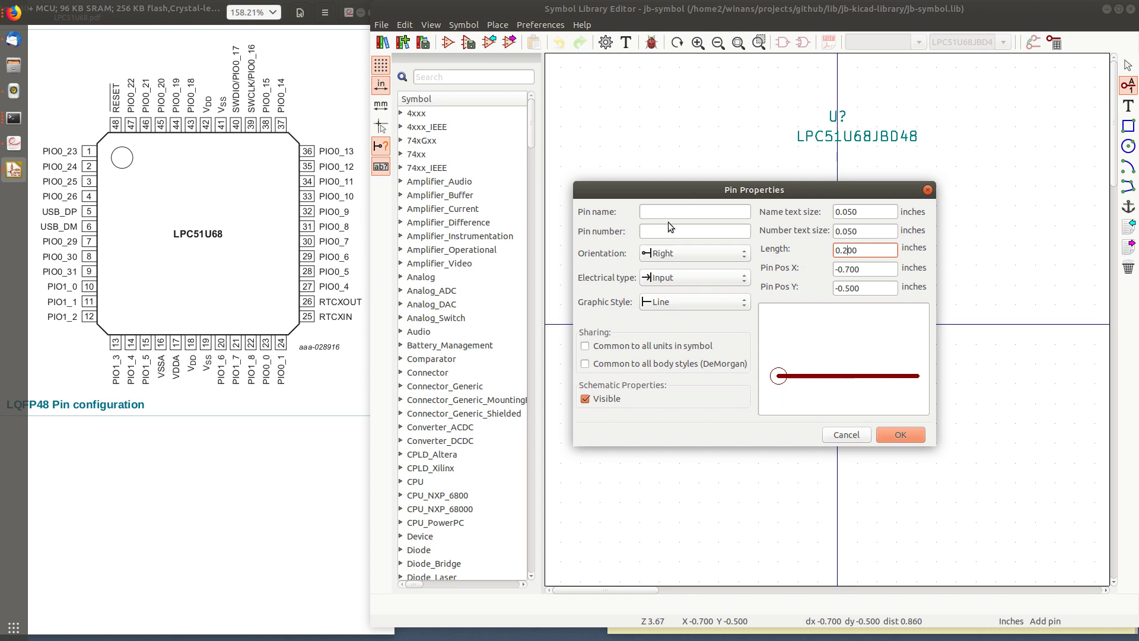
- Try the Left and Up orientations for the new pin and set it back to Right
left_click(665, 257)
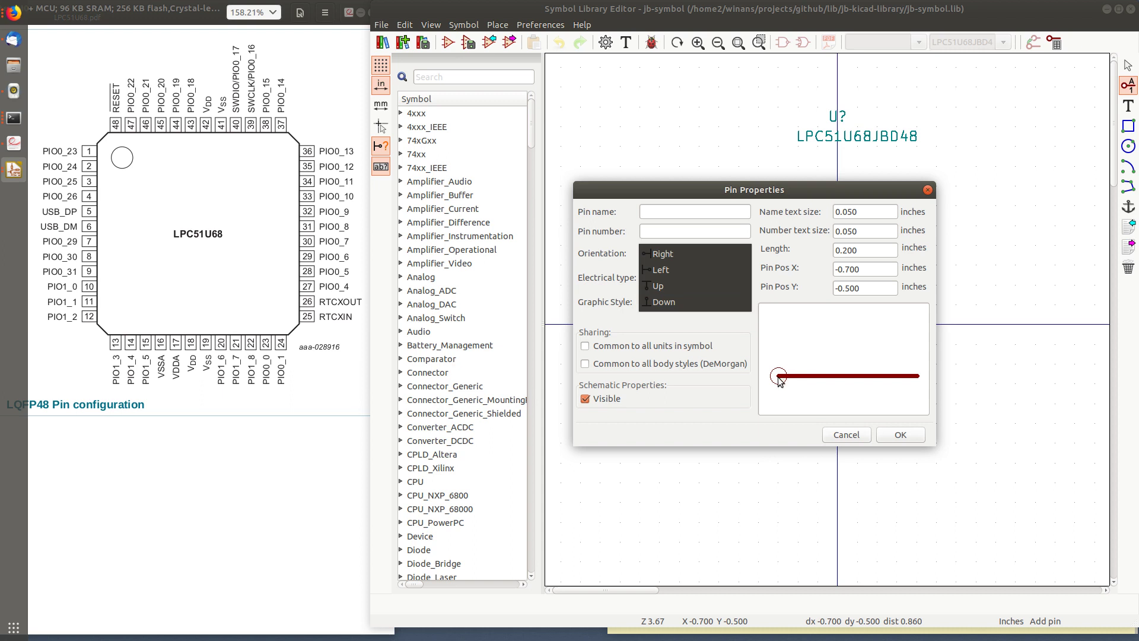
left_click(687, 272)
left_click(676, 253)
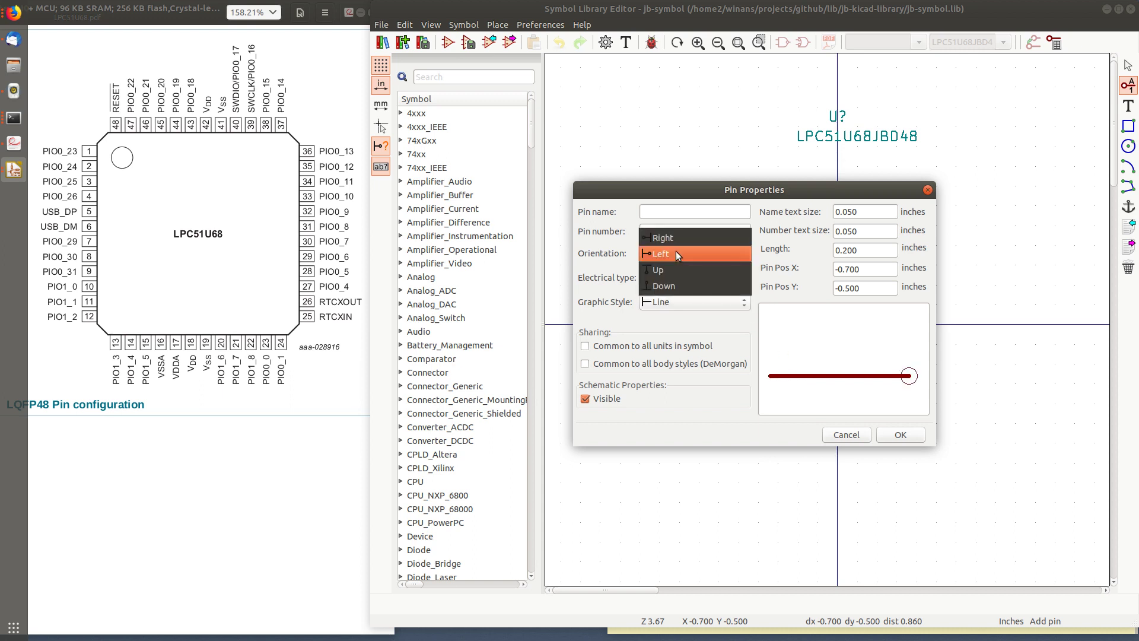
left_click(674, 237)
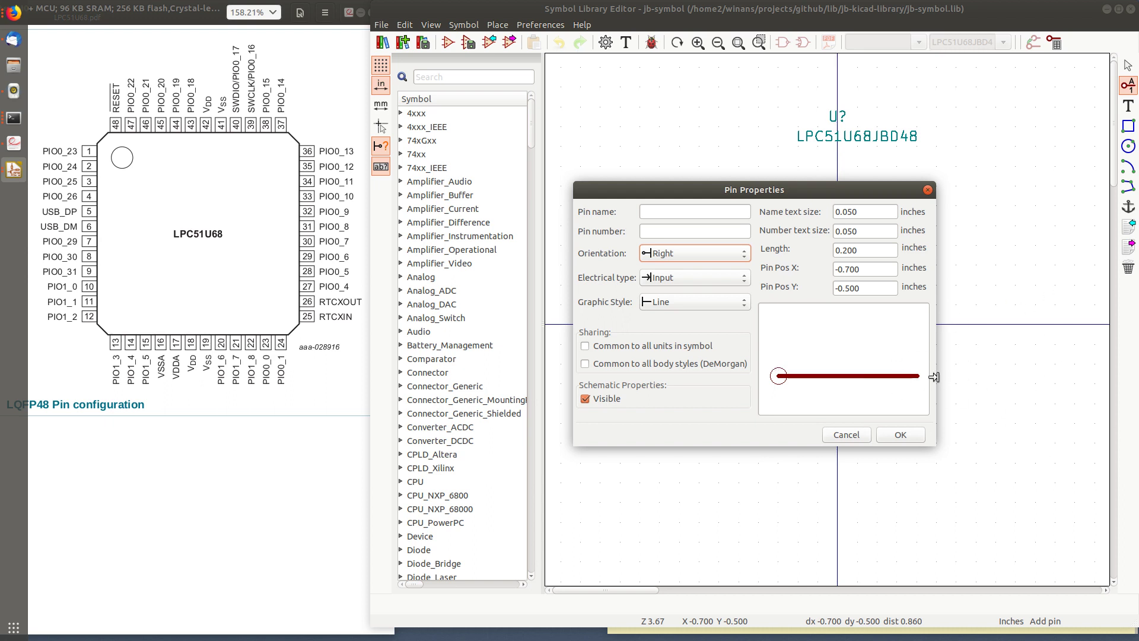
left_click(650, 257)
left_click(655, 287)
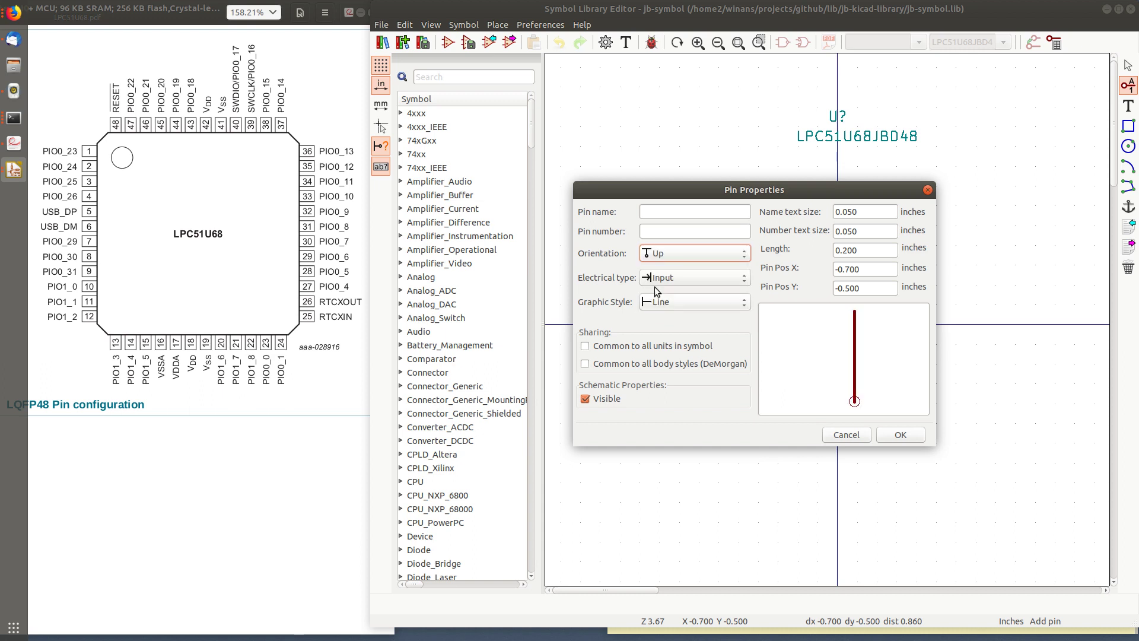
left_click(657, 253)
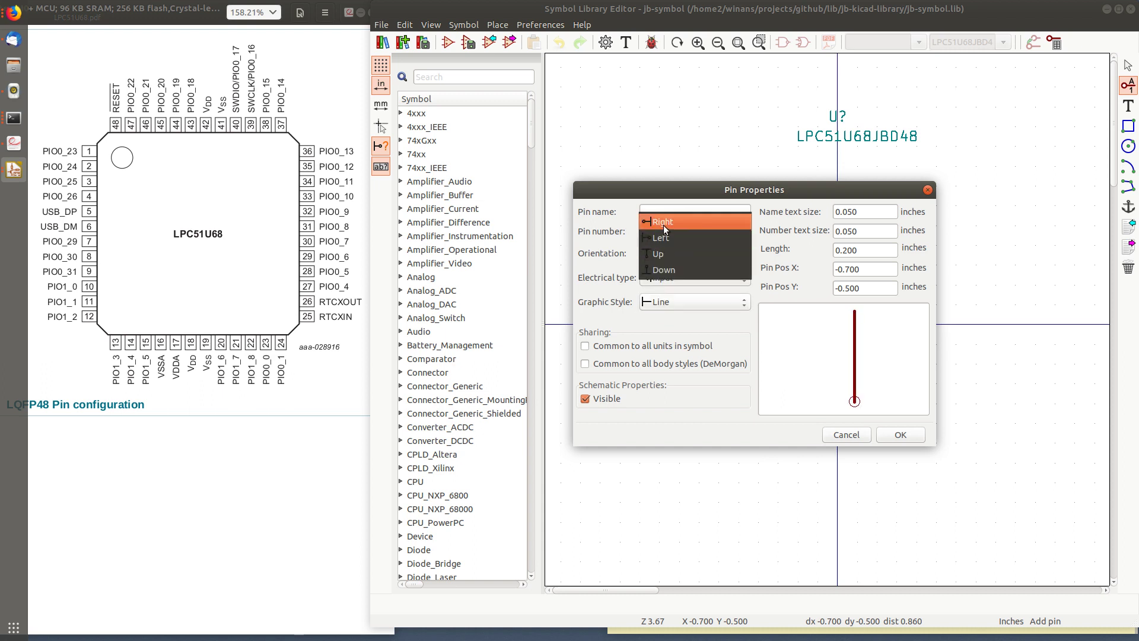
left_click(664, 226)
left_click(119, 299)
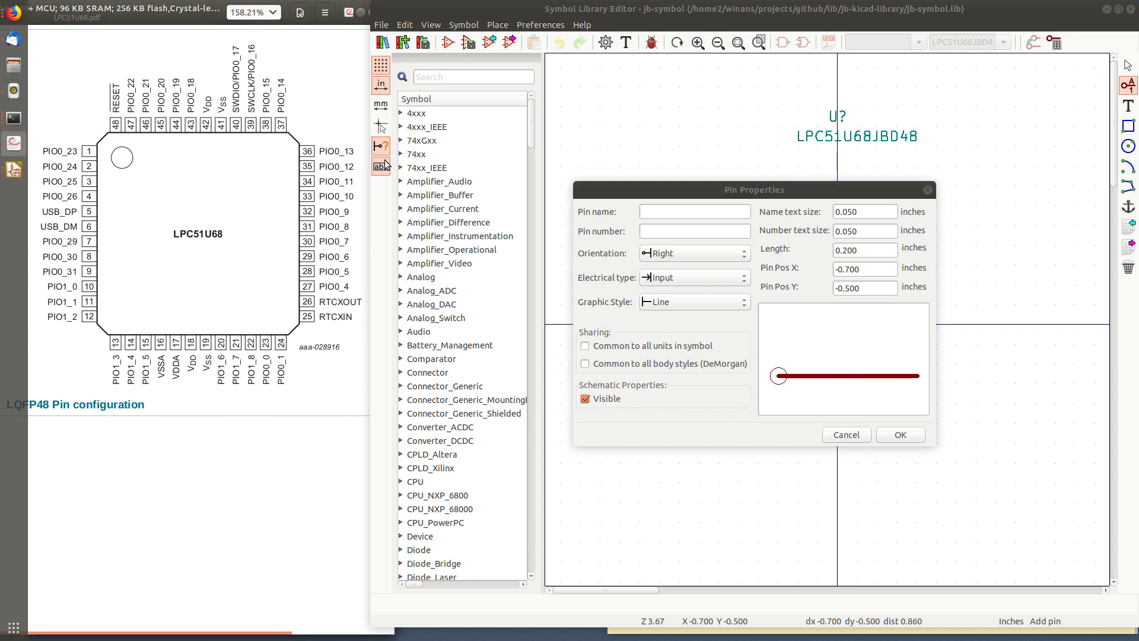
left_click(490, 186)
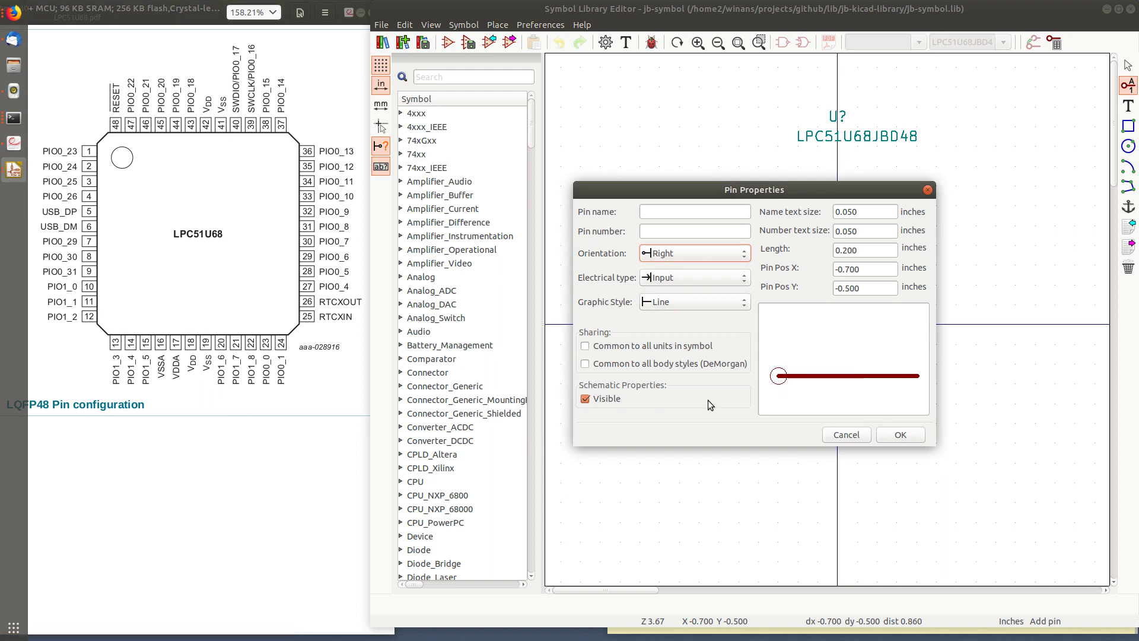
- Look through the pin's electrical types, try Passive, and set the type back to Input
left_click(683, 278)
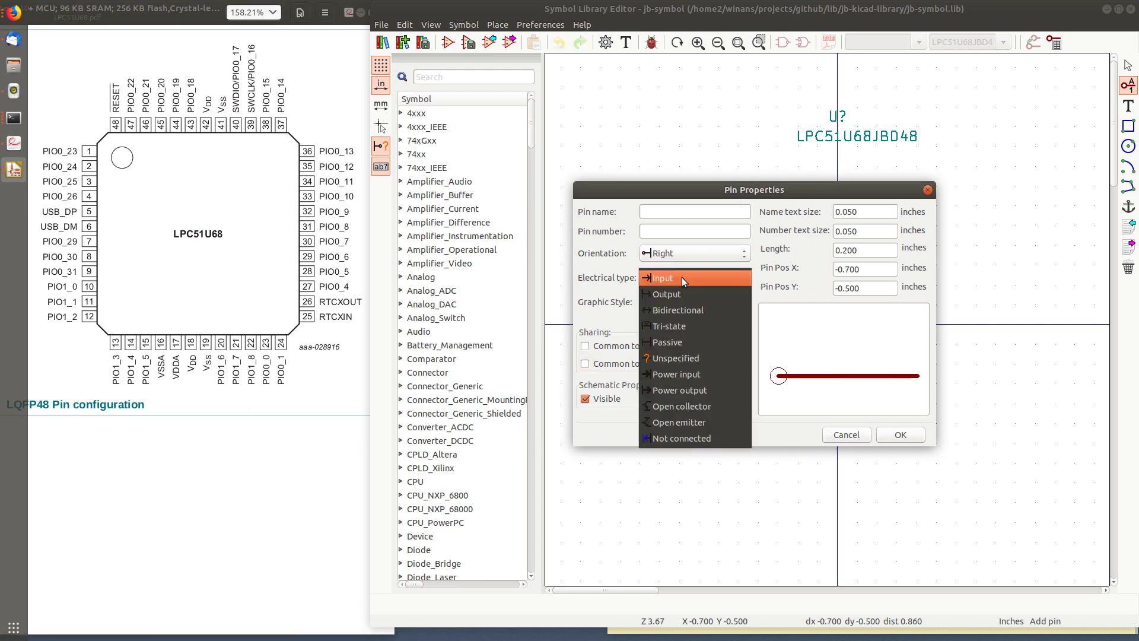
left_click(201, 267)
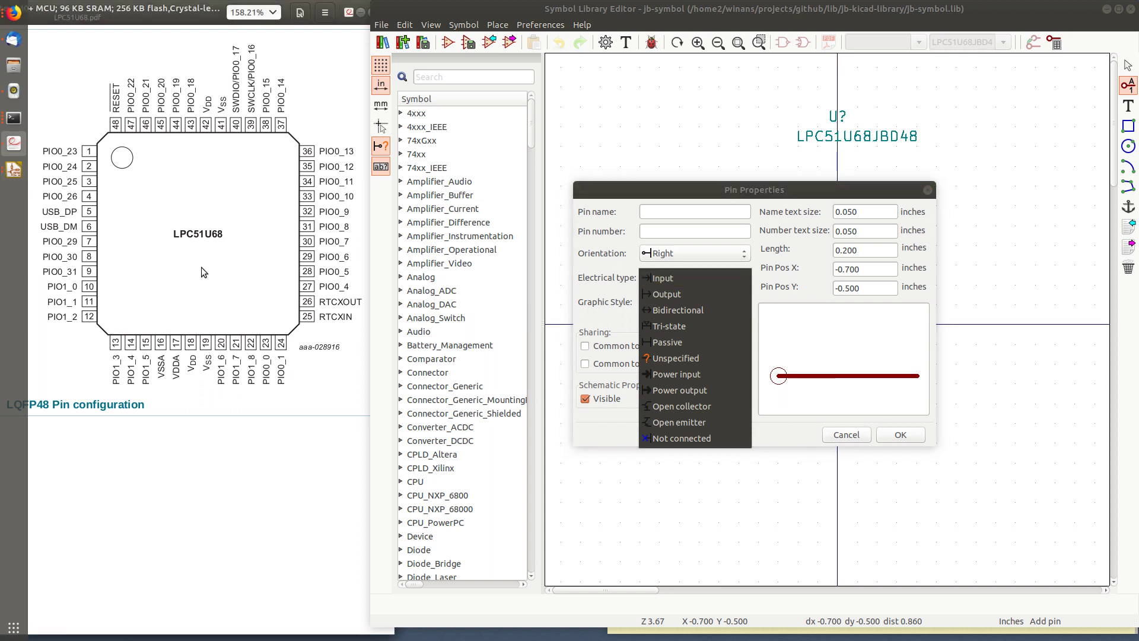
left_click(651, 279)
left_click(181, 395)
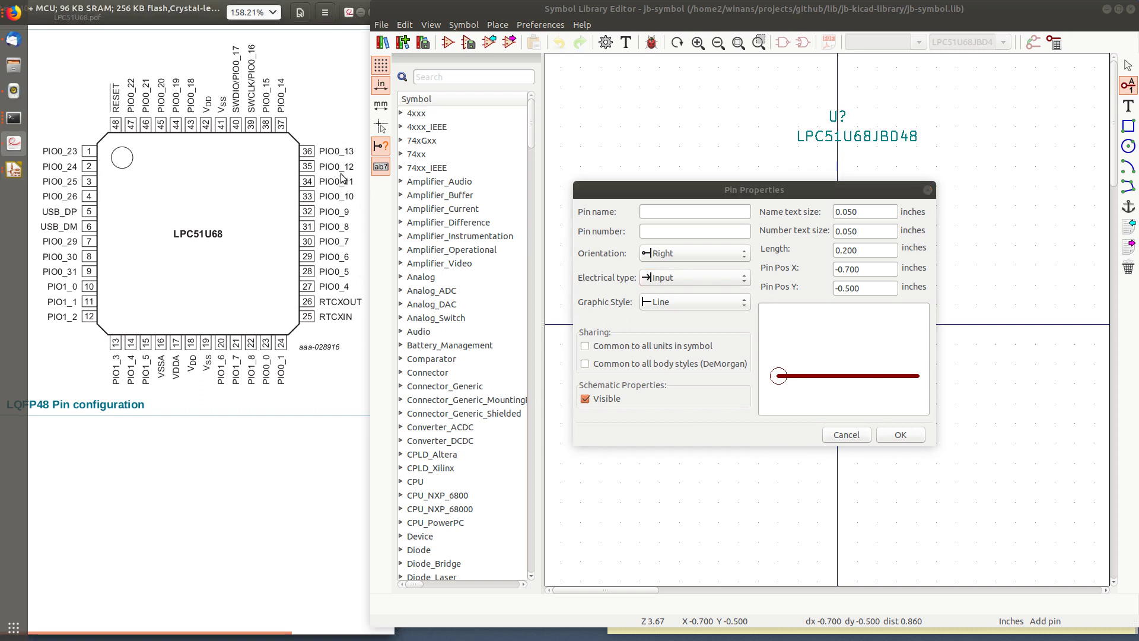
left_click(671, 279)
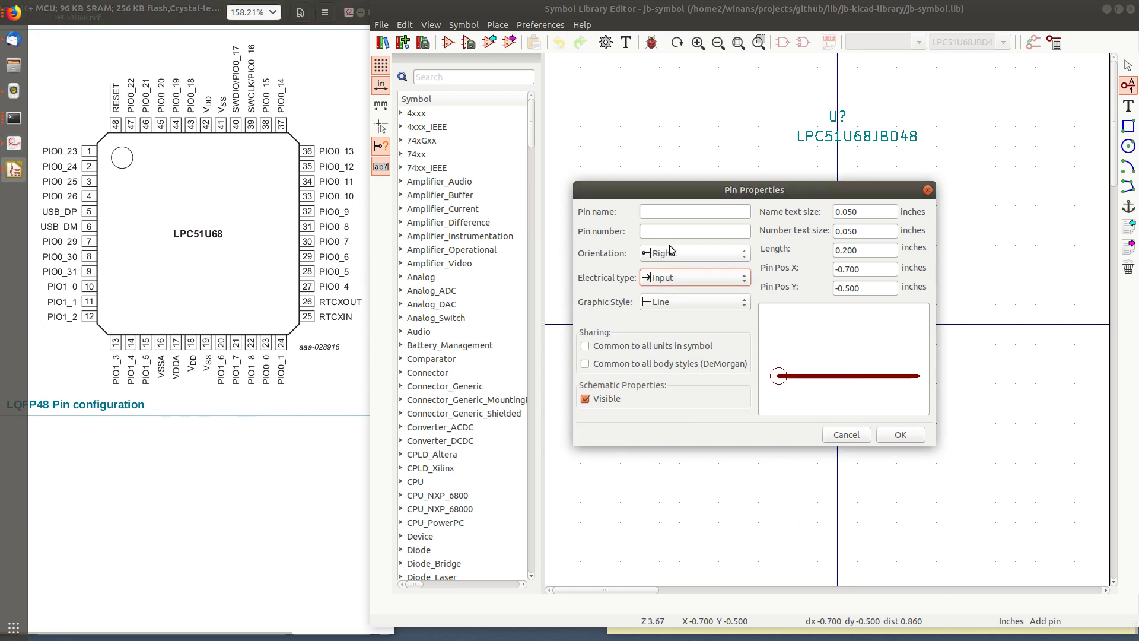
left_click(669, 278)
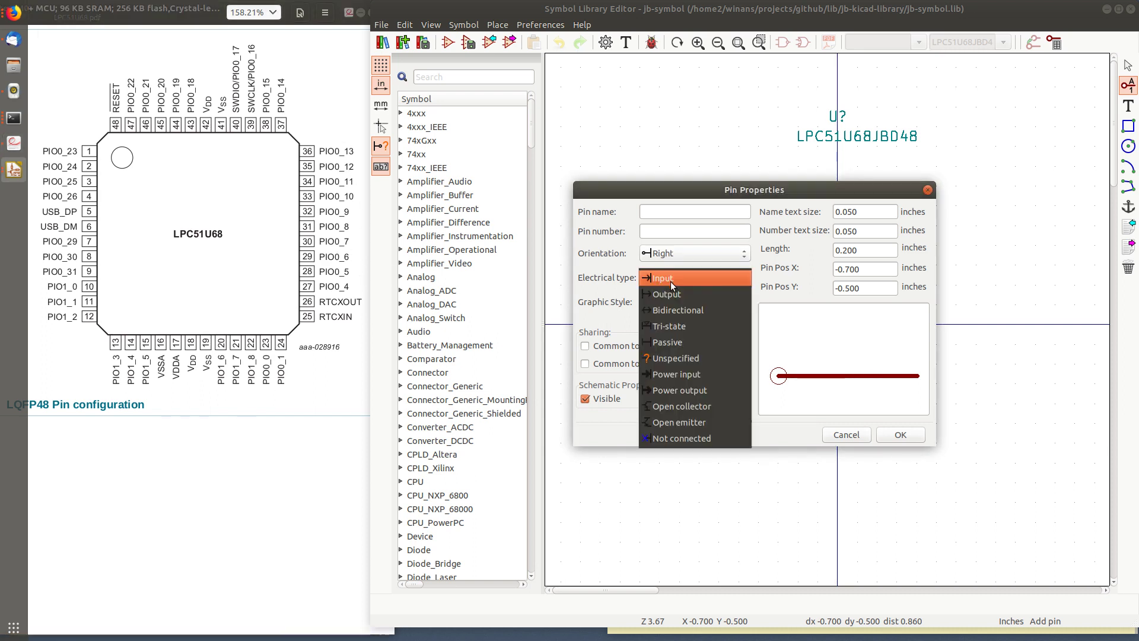
left_click(688, 340)
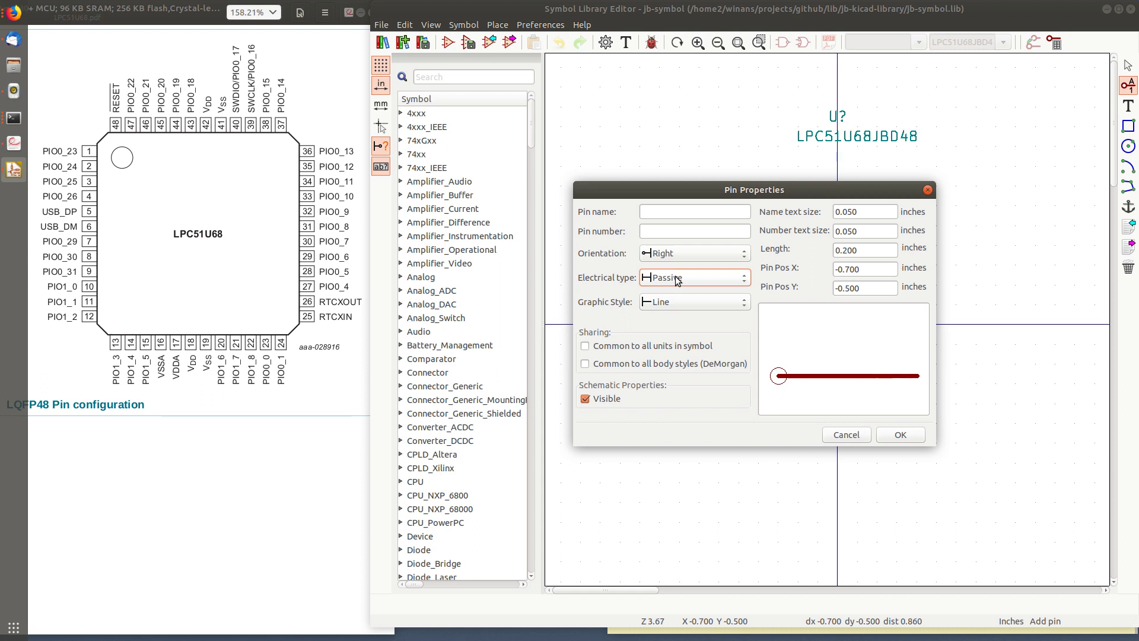
left_click(221, 374)
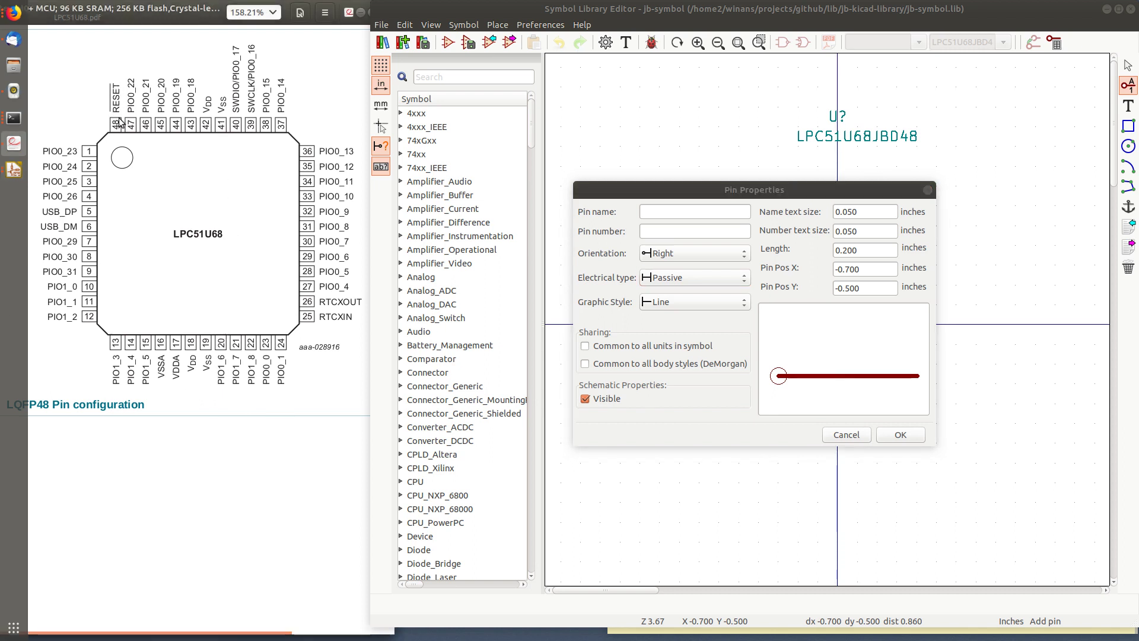
left_click(682, 274)
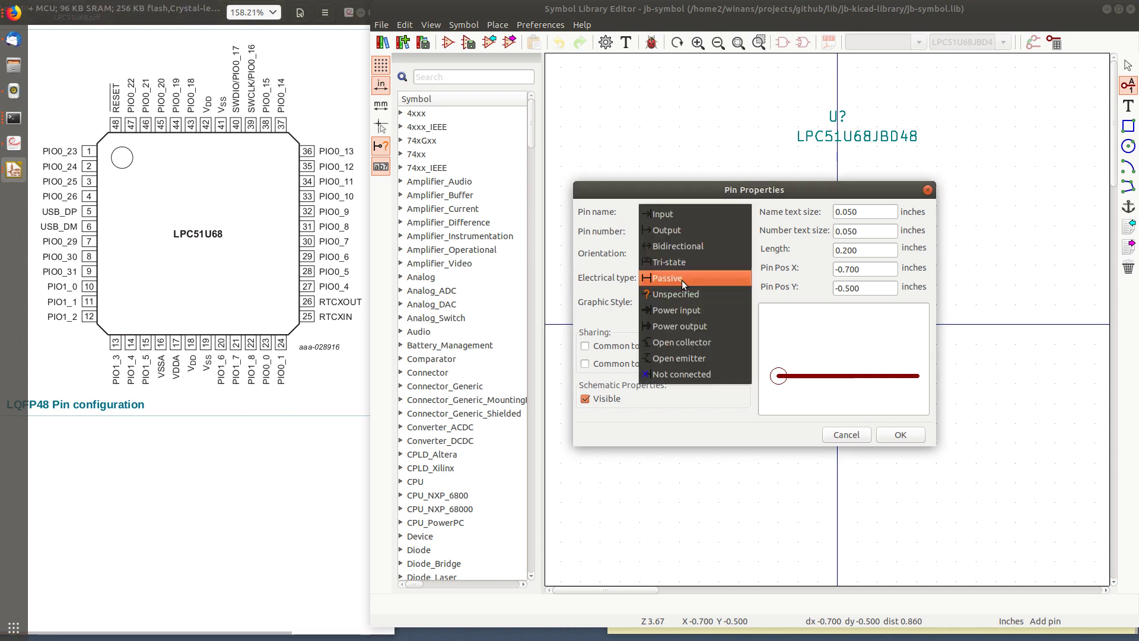
left_click(684, 216)
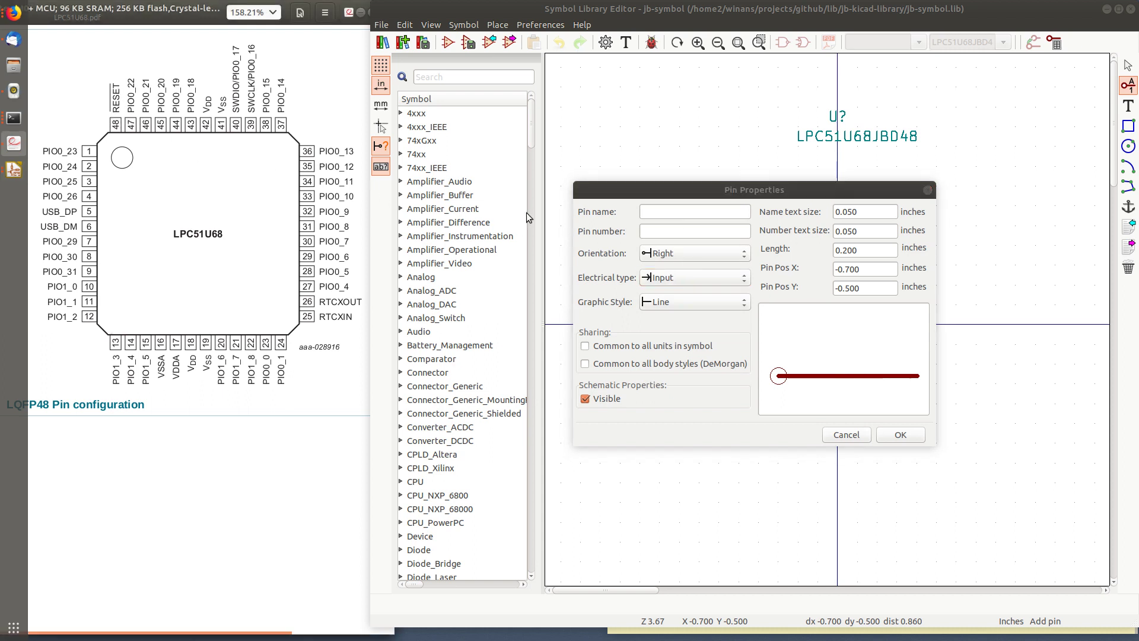
- Make the pin Passive, copy its name PIO0_23 from the datasheet, number it 1, and place it about 1.2 inches left of the origin
left_click(670, 281)
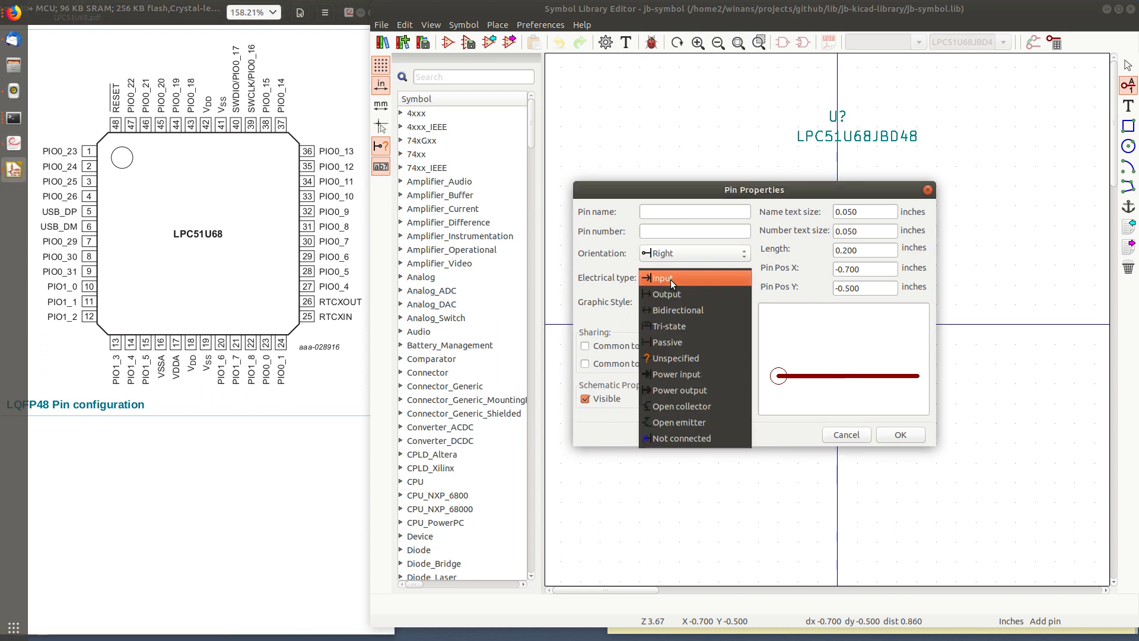
left_click(690, 341)
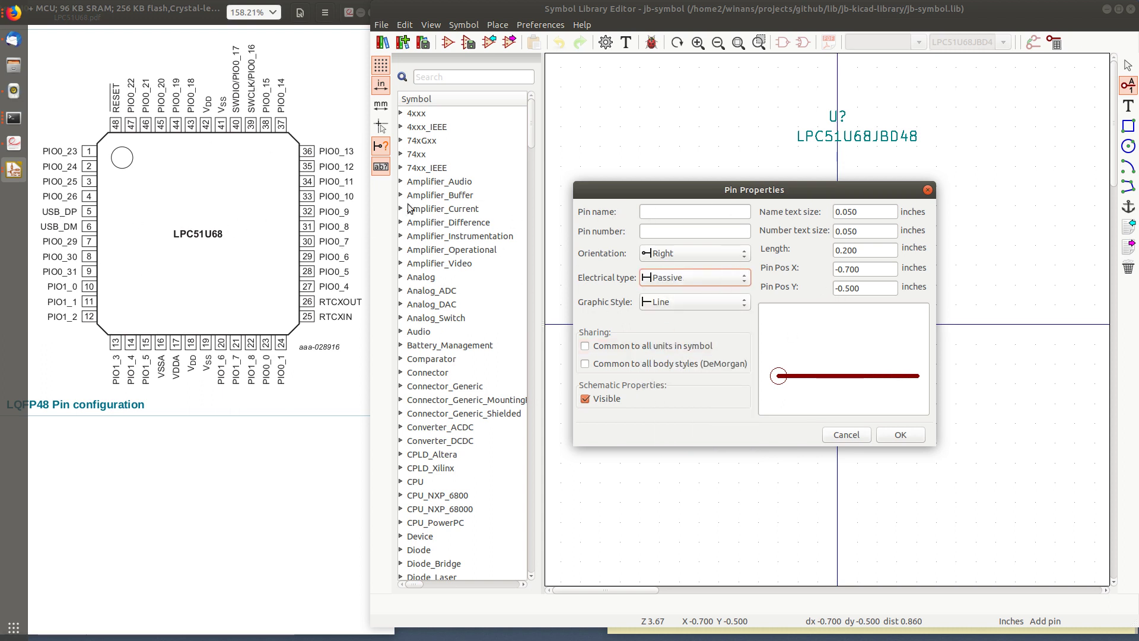
left_click(70, 152)
double_click(70, 153)
middle_click(659, 211)
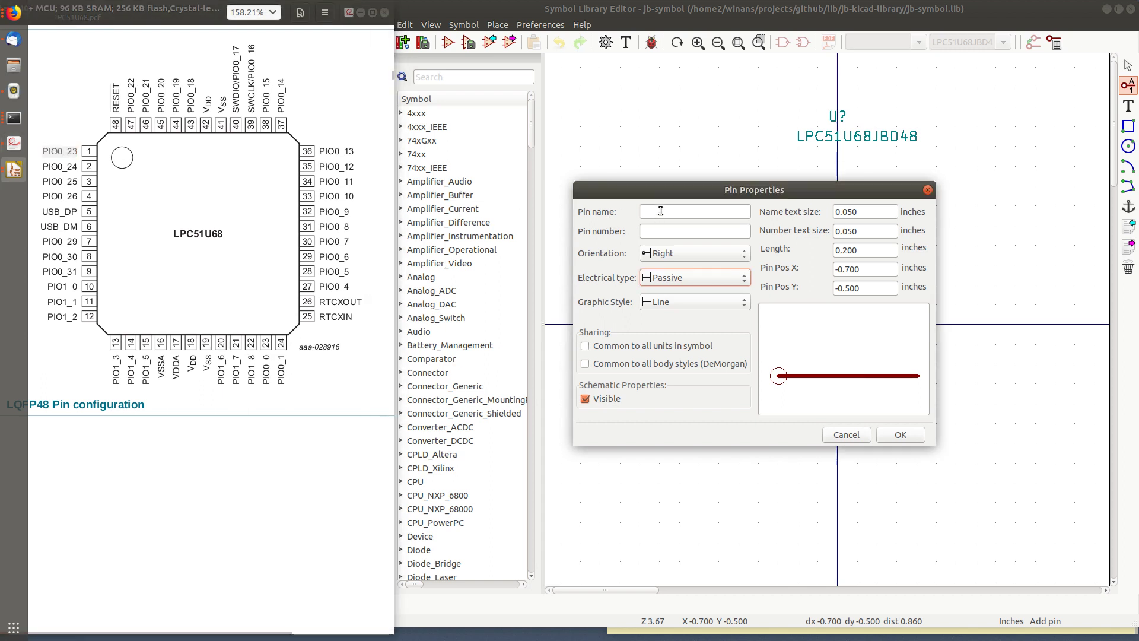
left_click(82, 157)
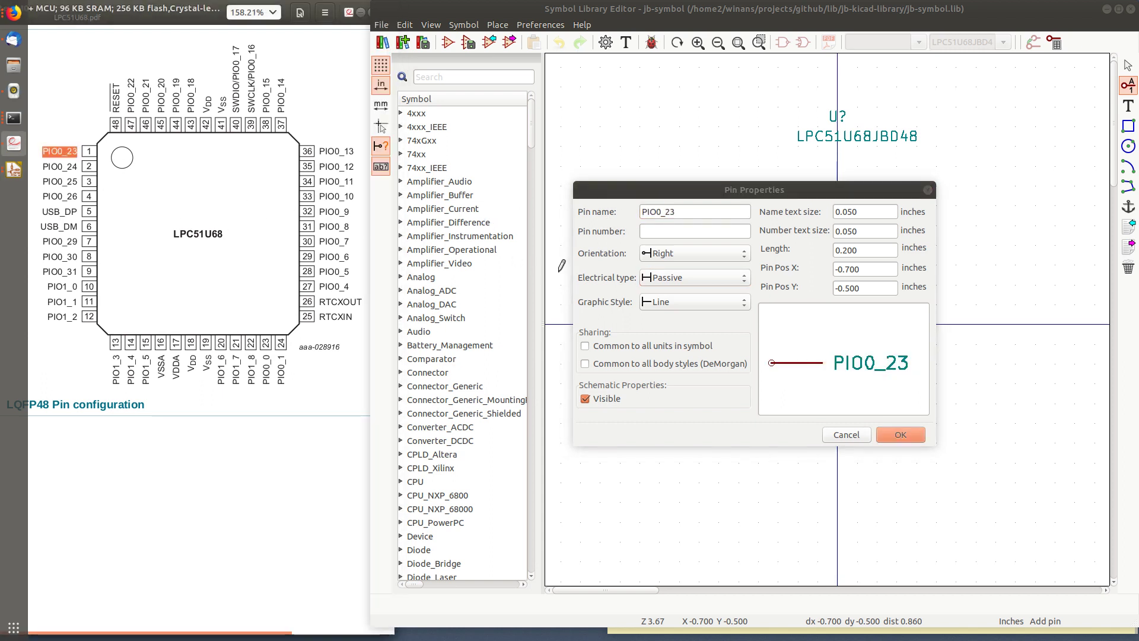
left_click(665, 233)
type("1")
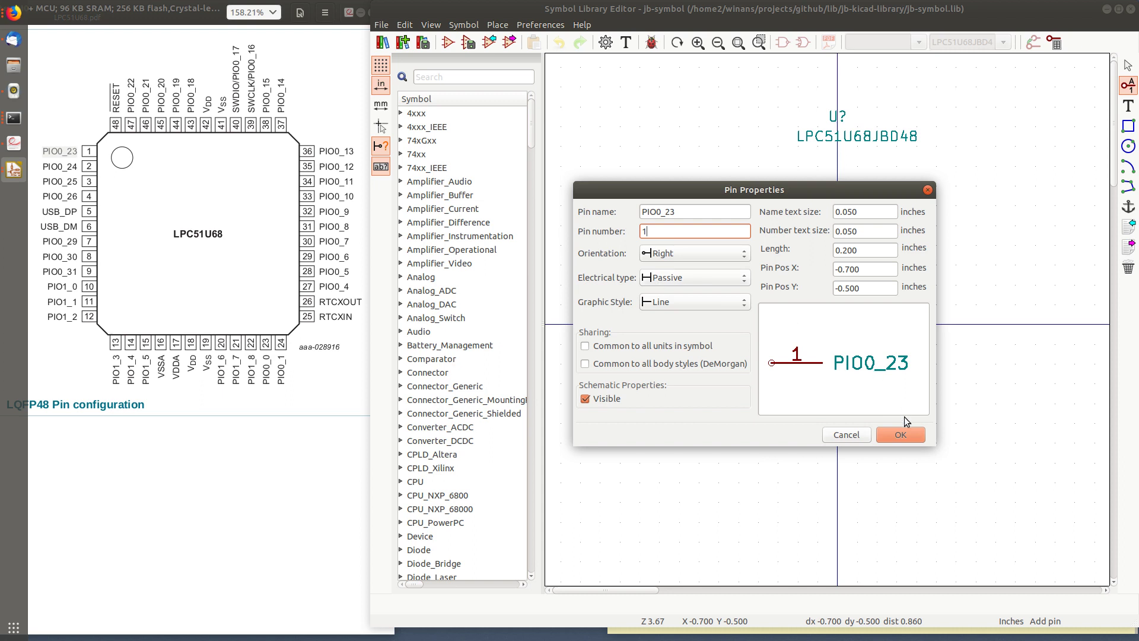
left_click(900, 434)
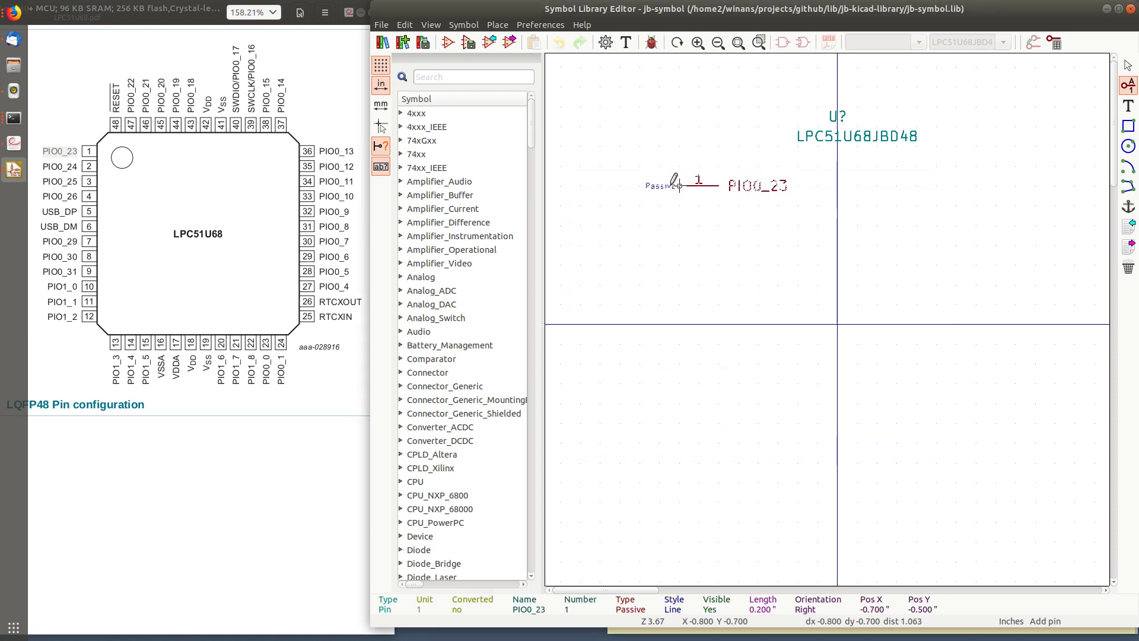
middle_click_drag(627, 188, 684, 168)
left_click(657, 145)
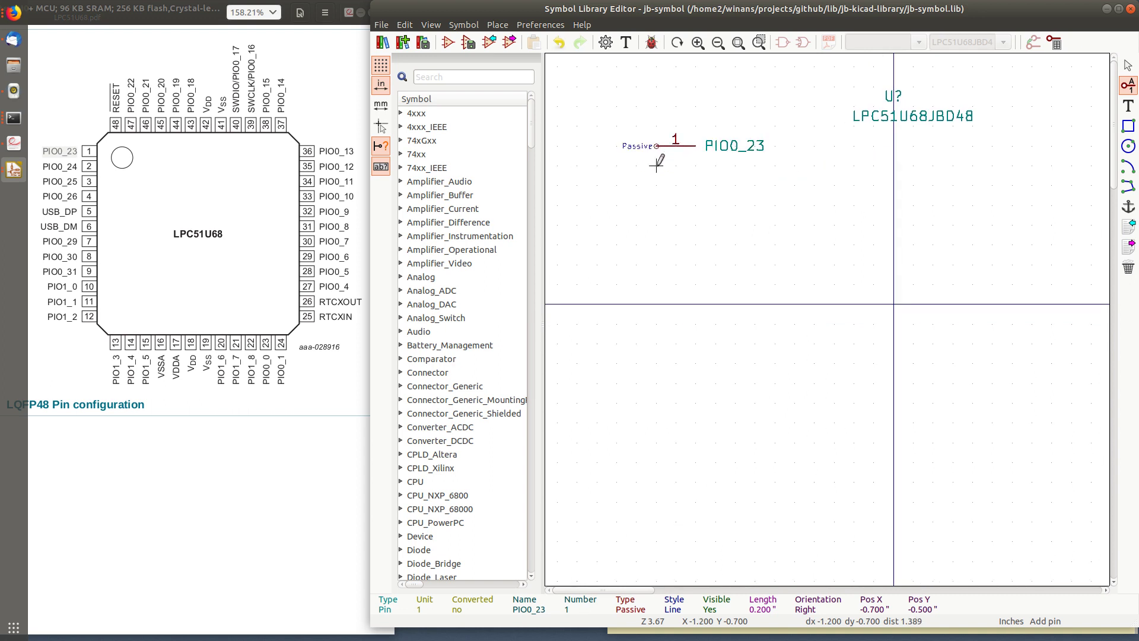
- Add pin 2 with the datasheet name PIO0_24 one grid step below pin 1, at X -1.200, Y -0.700
left_click(657, 165)
double_click(54, 166)
key("ctrl+c")
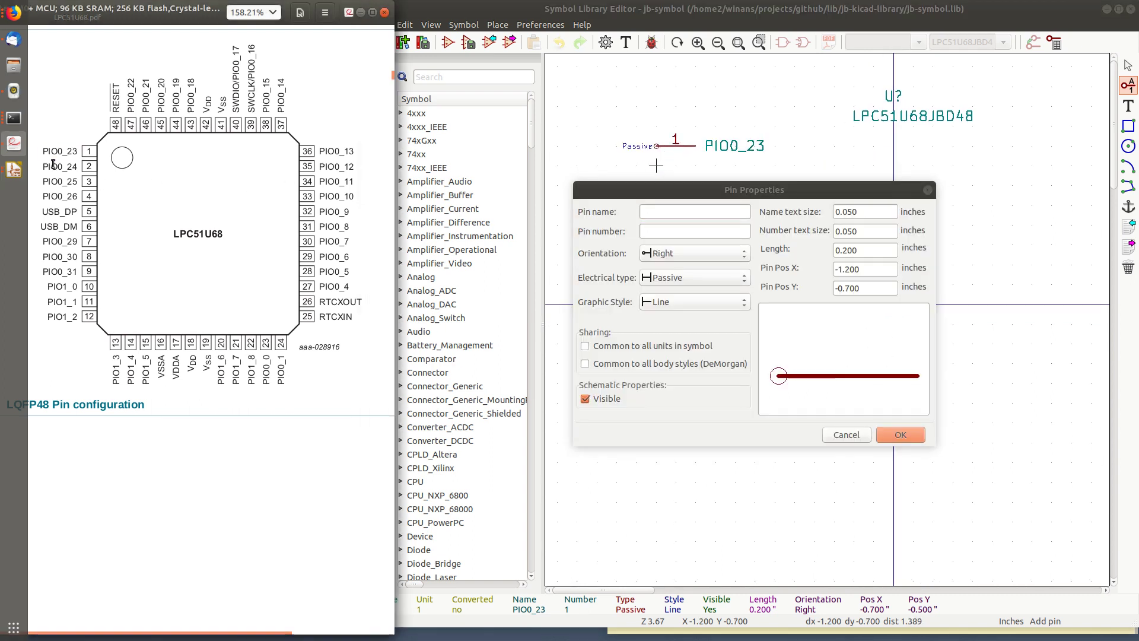
left_click(656, 212)
key("ctrl+v")
left_click(657, 231)
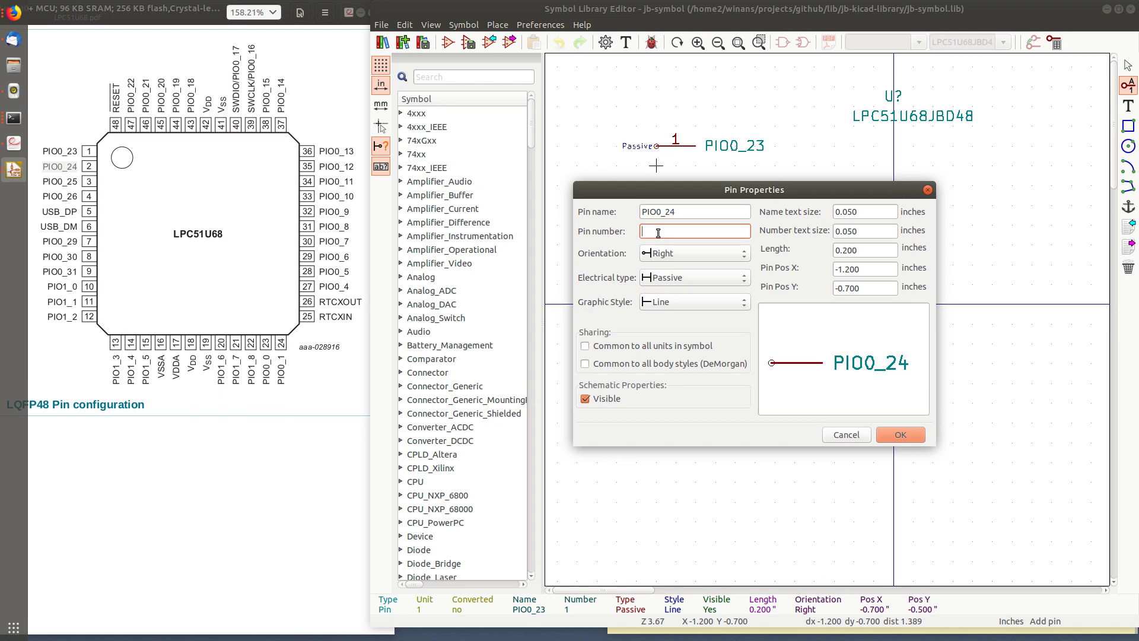
type("2")
key("Return")
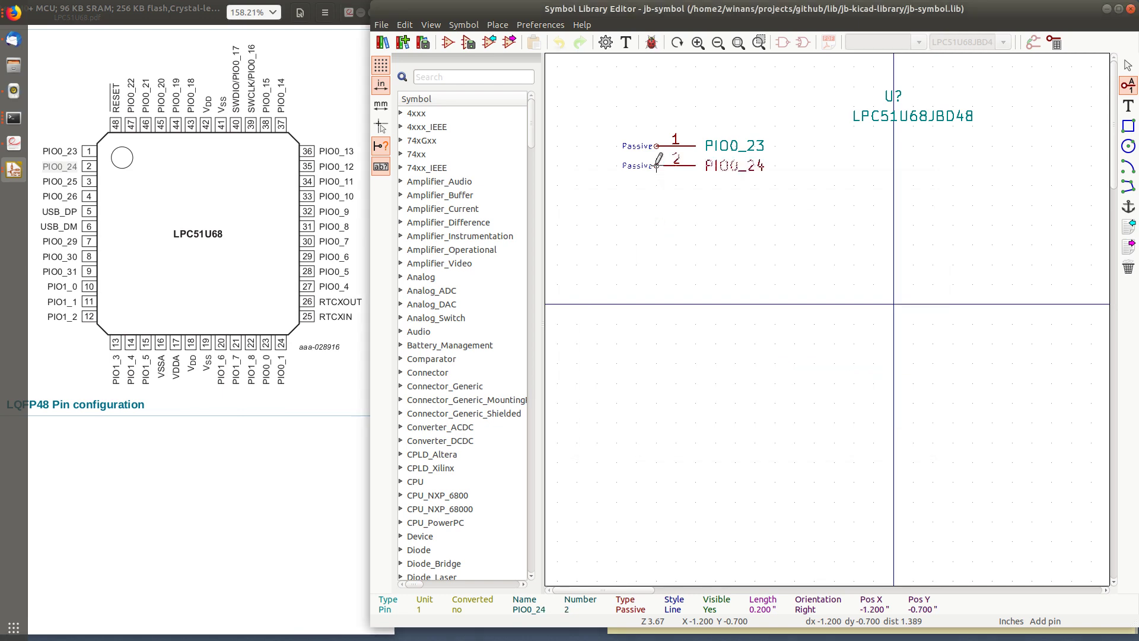
left_click(656, 166)
- Add pin 3 with the datasheet name PIO0_25 directly below pin 2, at X -1.200, Y -0.600
left_click(656, 185)
double_click(58, 182)
middle_click(670, 212)
left_click(674, 231)
type("3")
key("Return")
left_click(655, 185)
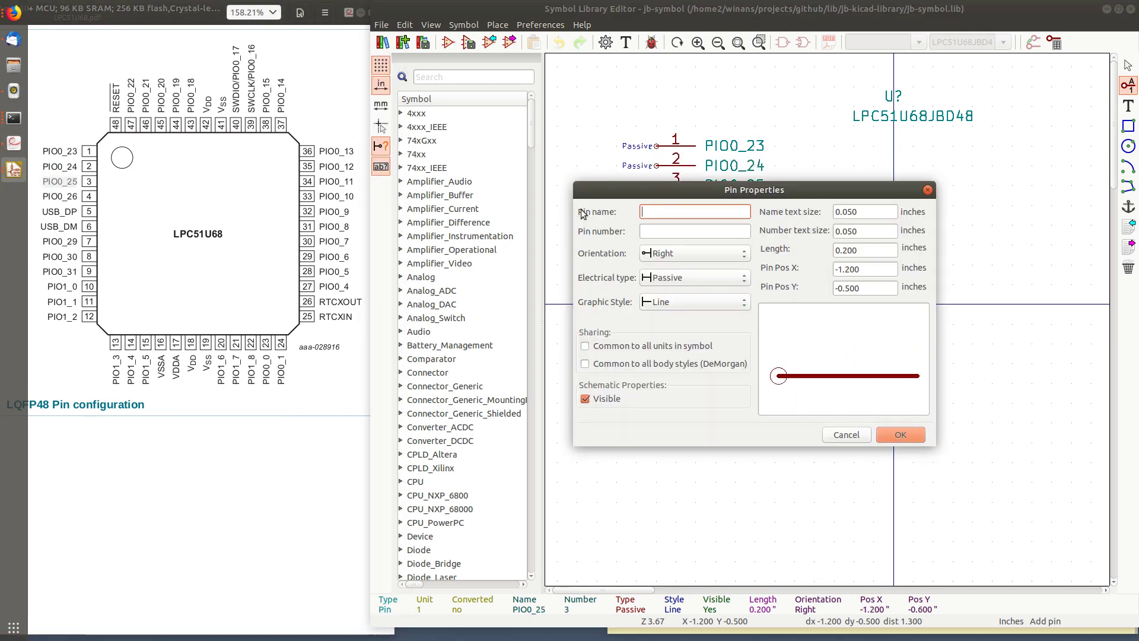
- Add pin 4 with the datasheet name PIO0_26 directly below pin 3, at X -1.200, Y -0.500
double_click(60, 196)
middle_click(670, 212)
left_click(674, 232)
type("4")
key("Return")
left_click(656, 205)
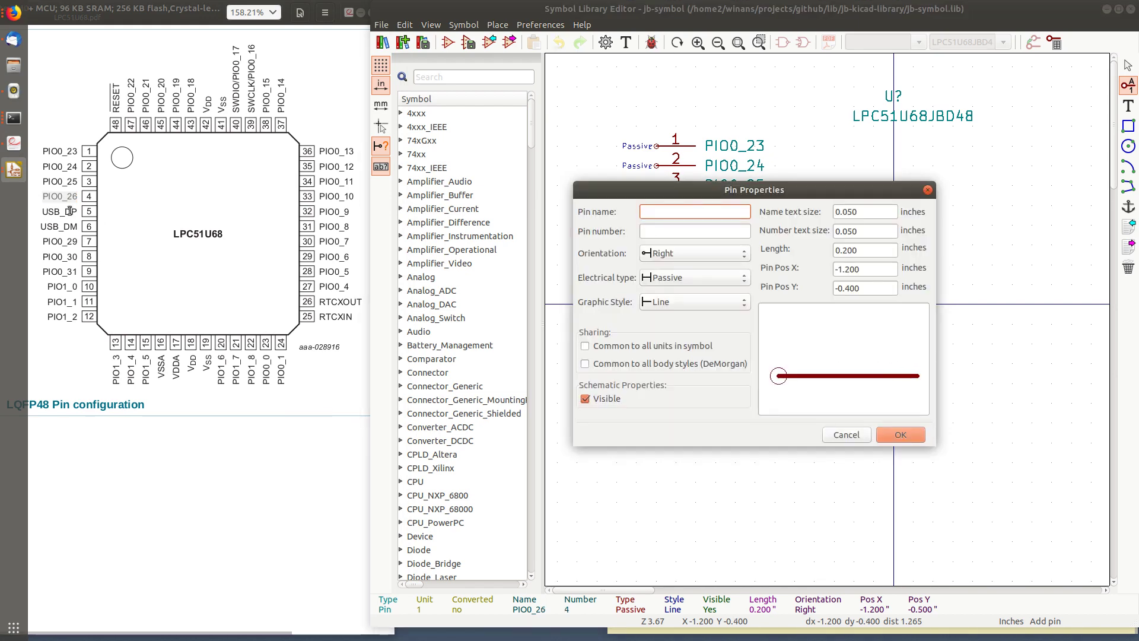
- Add pin 5 with the datasheet name USB_DP directly below pin 4, at X -1.200, Y -0.400
double_click(59, 212)
middle_click(670, 213)
left_click(674, 231)
type("5")
key("Return")
left_click(656, 224)
- Add pin 6 with the datasheet name USB_DM directly below pin 5, at X -1.200, Y -0.300
double_click(59, 226)
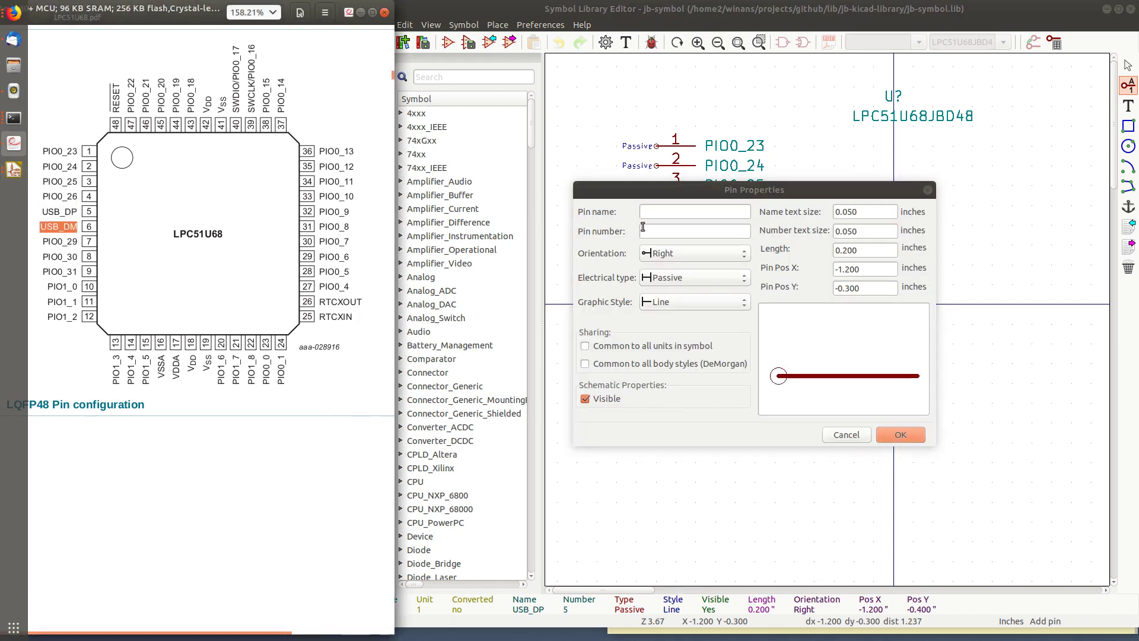
middle_click(671, 212)
left_click(674, 231)
type("6")
key("Return")
left_click(655, 263)
- Add pin 7 with the datasheet name PIO0_29 directly below pin 6, at X -1.200, Y -0.200
double_click(59, 240)
middle_click(670, 152)
left_click(670, 171)
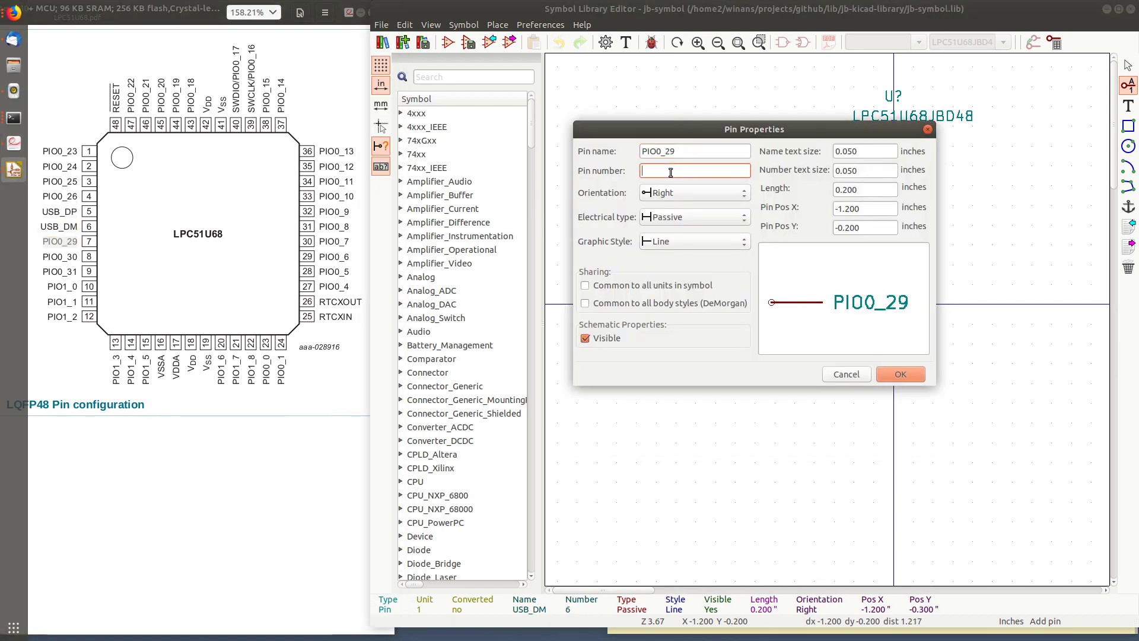
type("7")
key("Return")
- Add pin 8 with the datasheet name PIO0_30 directly below pin 7, at X -1.200, Y -0.100
left_click(660, 284)
double_click(59, 256)
middle_click(660, 152)
left_click(666, 171)
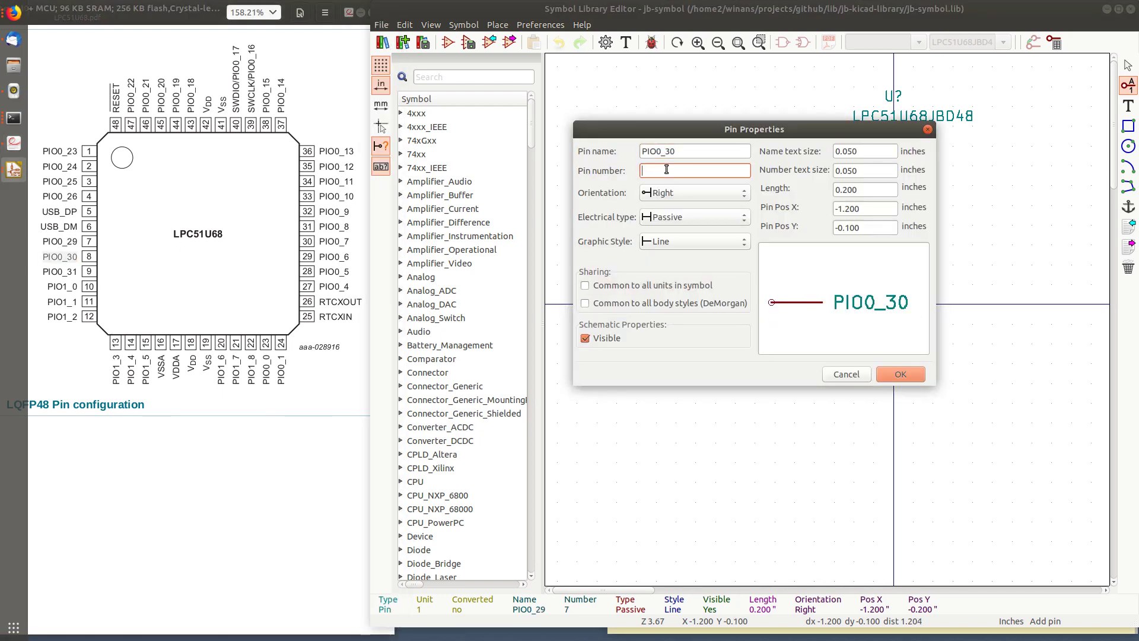
type("8")
key("Return")
- Add pin 9 with the datasheet name PIO0_31 directly below pin 8, at X -1.200, Y 0.000
double_click(59, 271)
left_click(656, 303)
middle_click(670, 152)
left_click(667, 172)
type("9")
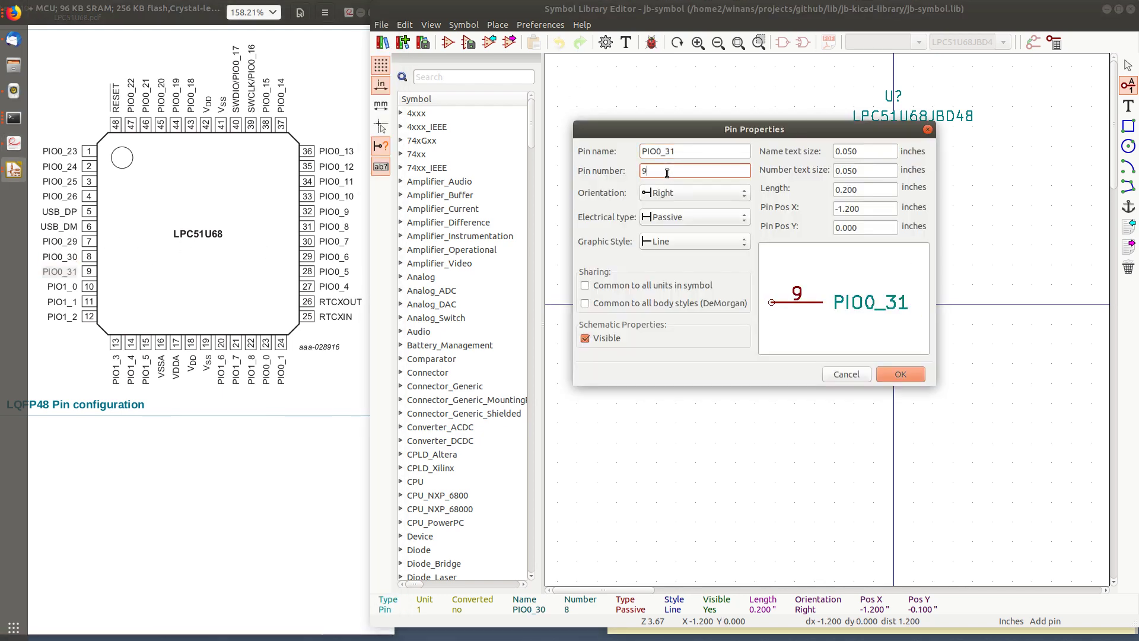
key("Return")
- Add pin 10 with the datasheet name PIO1_0 directly below pin 9, at X -1.200, Y 0.100
double_click(60, 286)
left_click(656, 323)
middle_click(671, 152)
left_click(678, 171)
type("1")
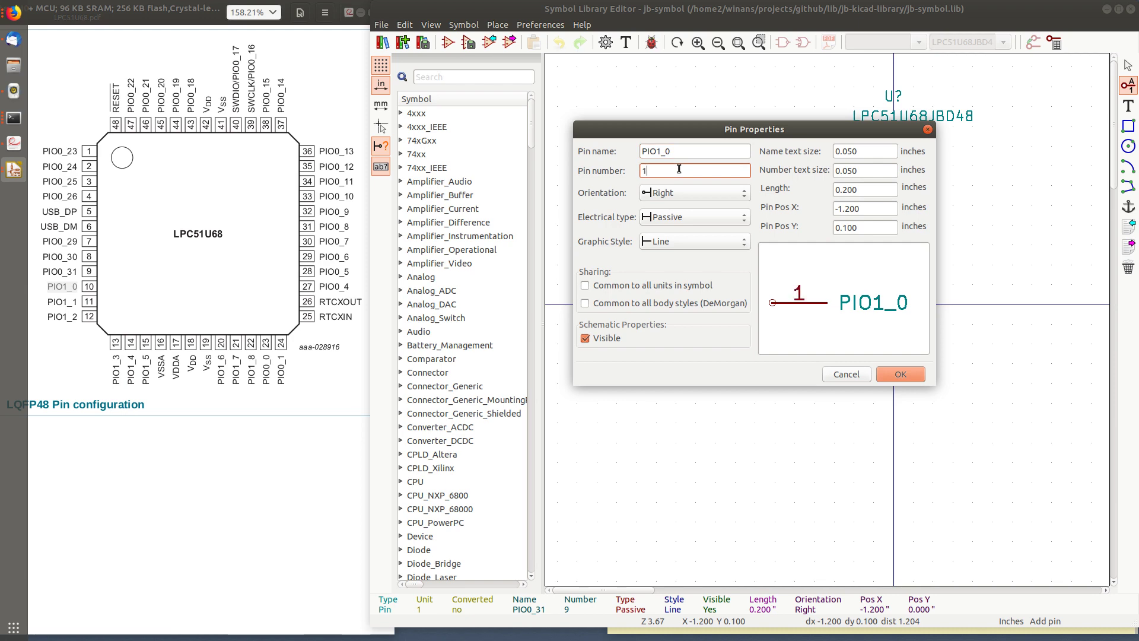
type("0")
key("Return")
left_click(656, 323)
- Add pin 11 with the datasheet name PIO1_1 directly below pin 10, at X -1.200, Y 0.200
left_click(656, 343)
double_click(60, 301)
middle_click(659, 151)
middle_click(655, 171)
key("BackSpace")
key("BackSpace")
key("BackSpace")
key("BackSpace")
key("BackSpace")
key("BackSpace")
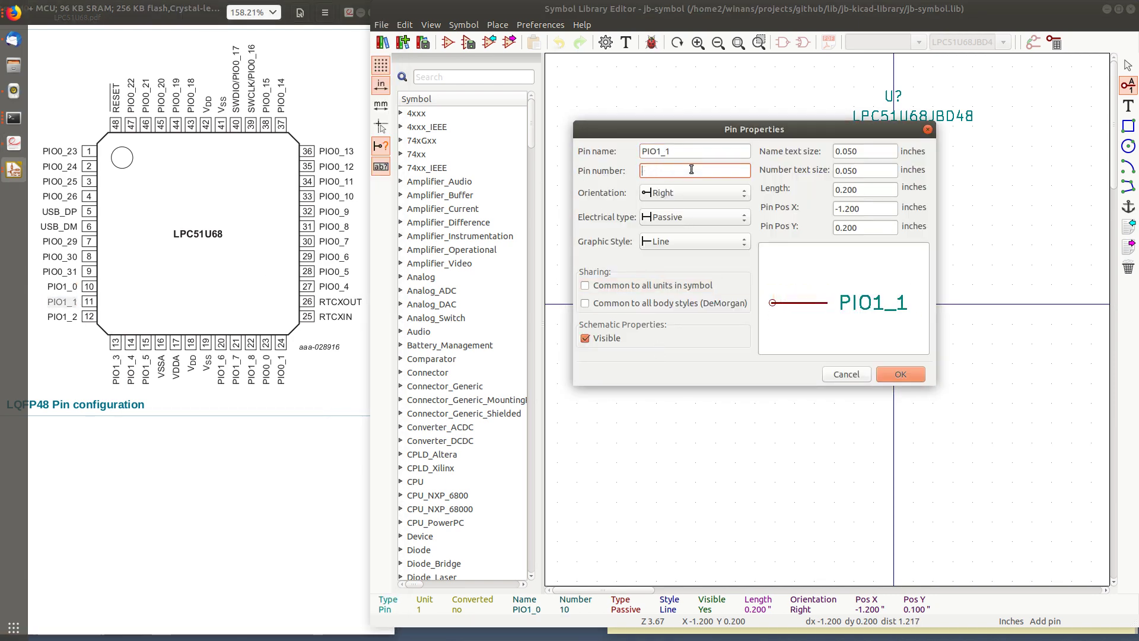
type("12")
key("BackSpace")
type("1")
key("Return")
left_click(656, 343)
- Add pin 12 with the datasheet name PIO1_2 directly below pin 11, at X -1.200, Y 0.300
left_click(656, 362)
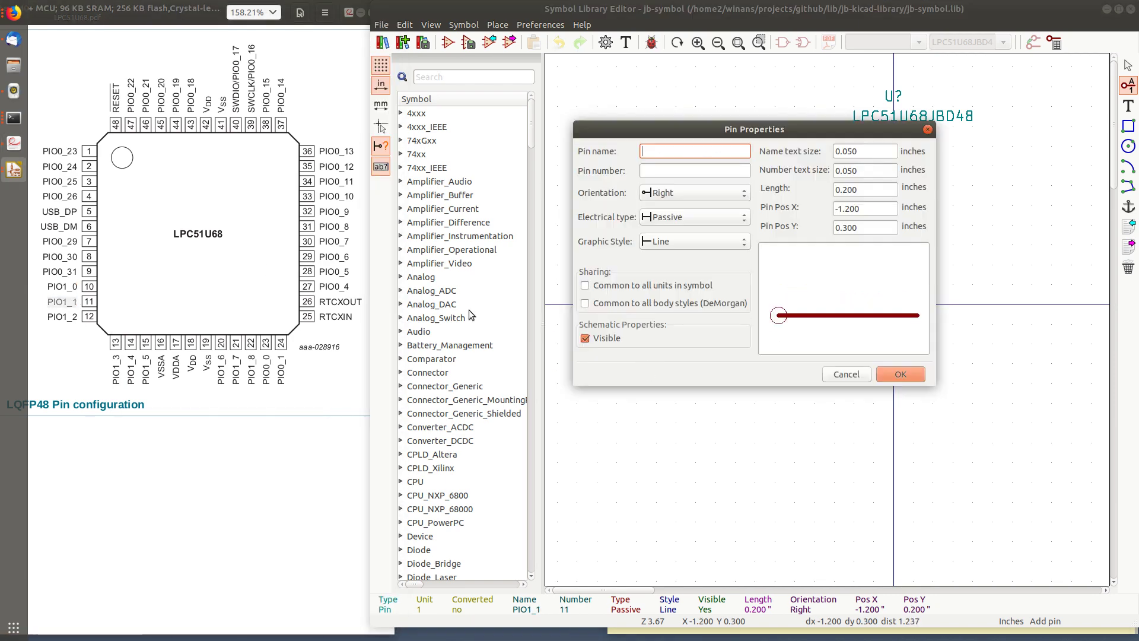
double_click(62, 316)
middle_click(671, 152)
left_click(678, 171)
type("12")
key("Return")
left_click(656, 363)
- Add the first bottom-row pin PIO1_3, numbered 14, with orientation Up at X -0.600, Y 0.800
left_click(774, 462)
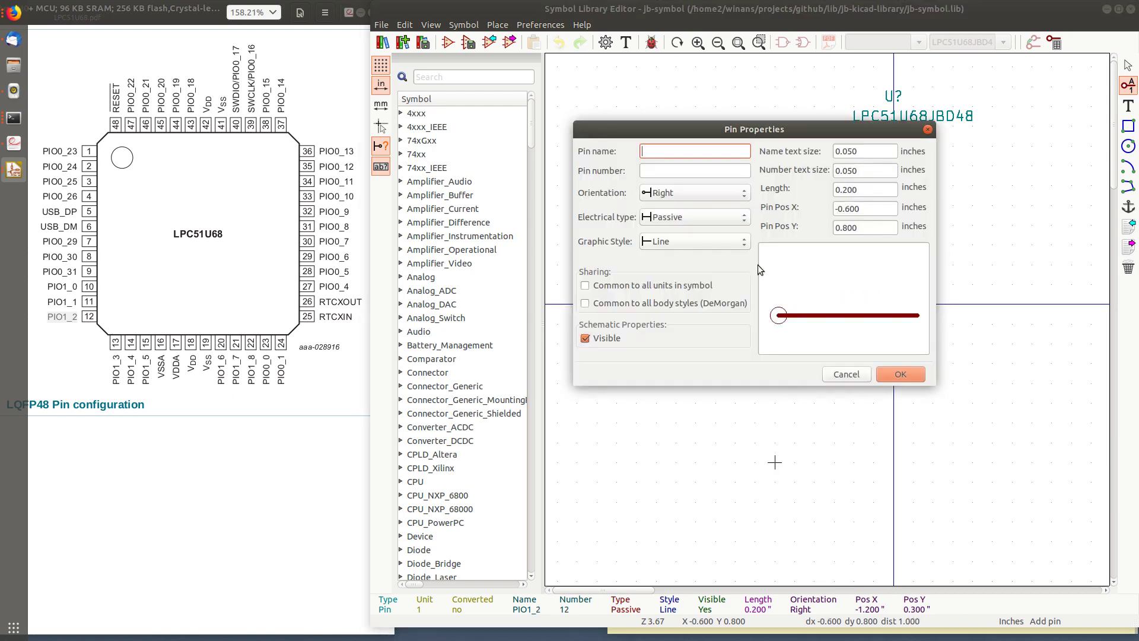
left_click(676, 193)
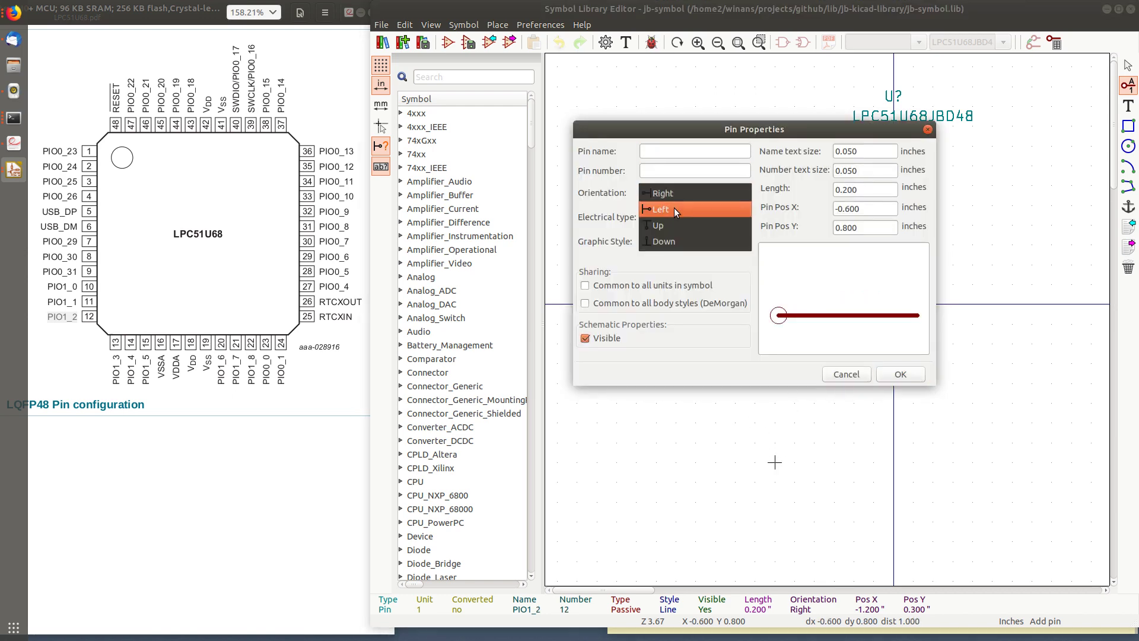
left_click(670, 225)
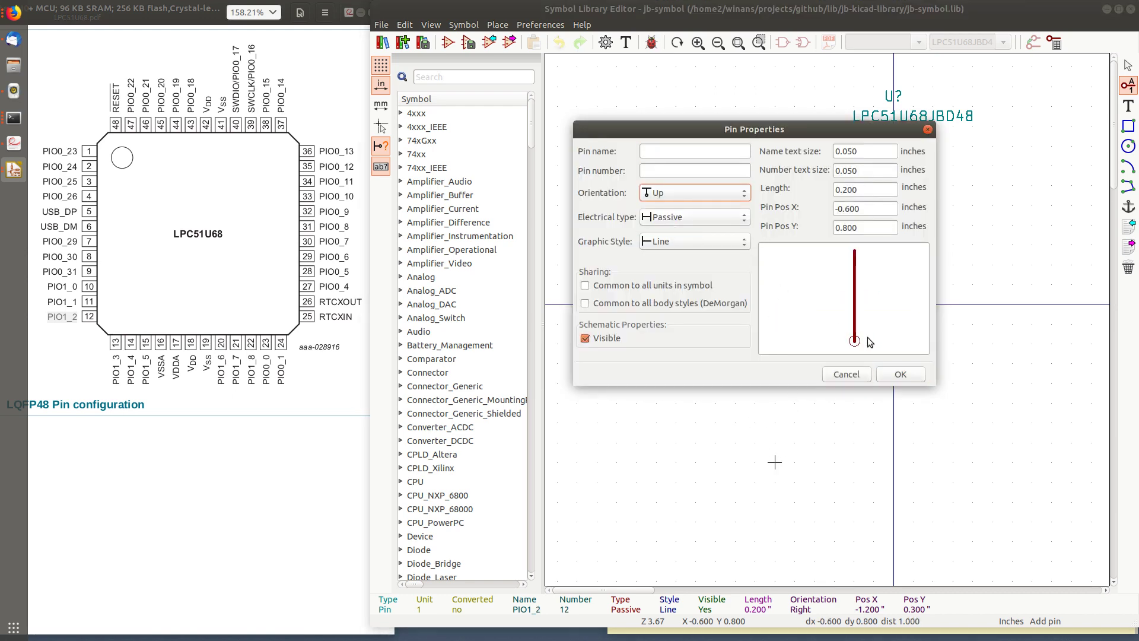
double_click(116, 371)
type("PIO1_3")
key("Tab")
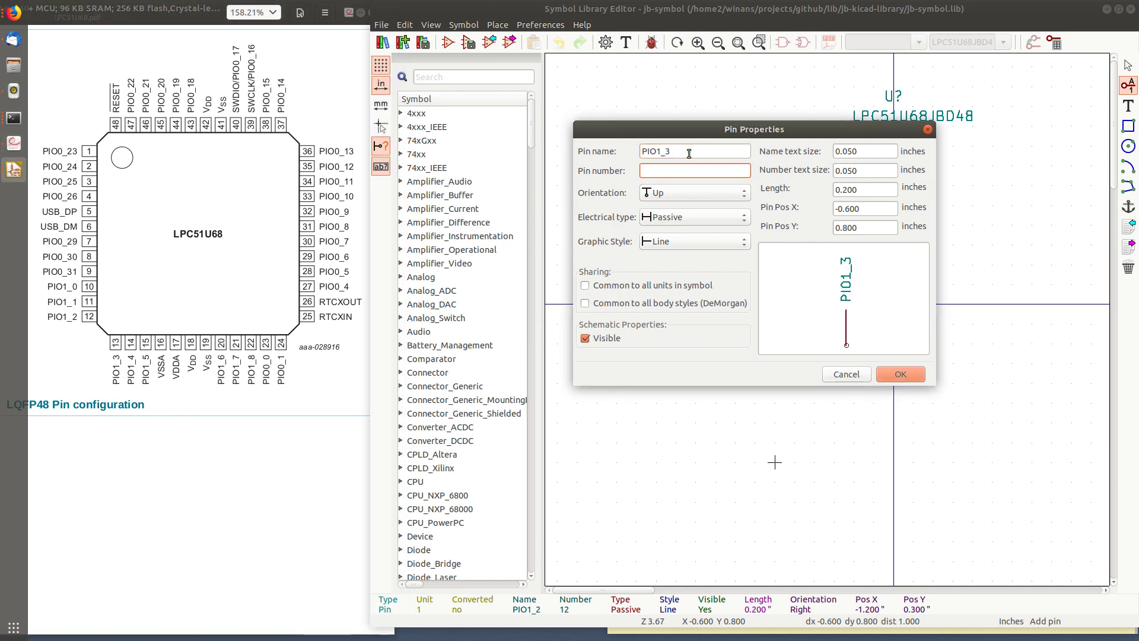
type("13")
key("Return")
left_click(775, 461)
- Add pin 14 named PIO1_4 with orientation Up beside the PIO1_3 pin, at X -0.500, Y 0.800
type("PIO1_4")
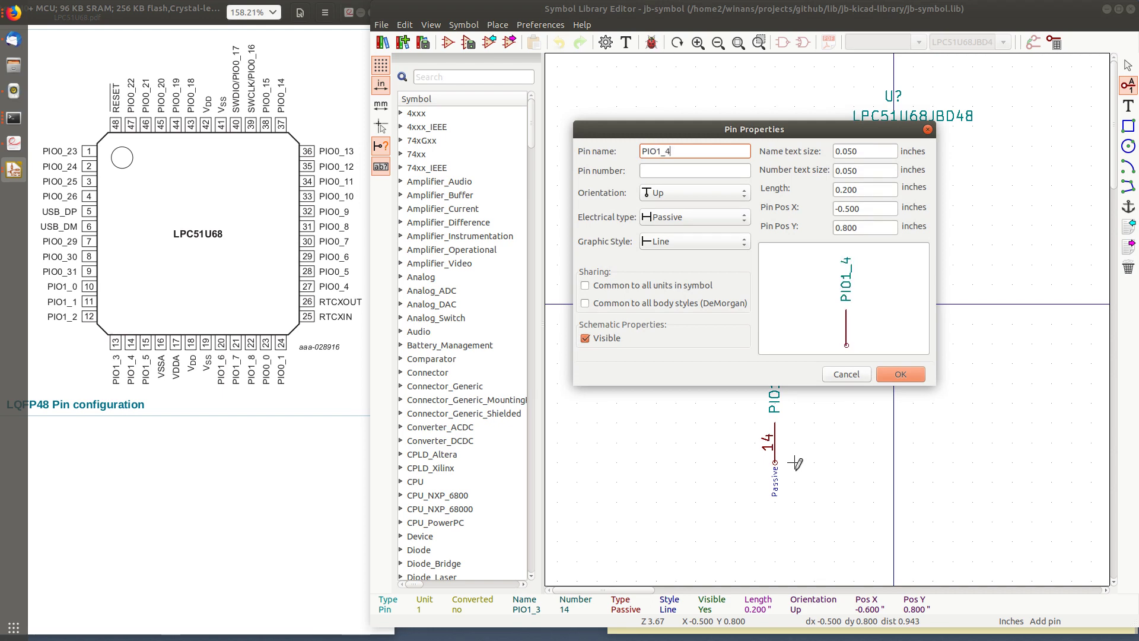
key("Tab")
type("14")
key("Return")
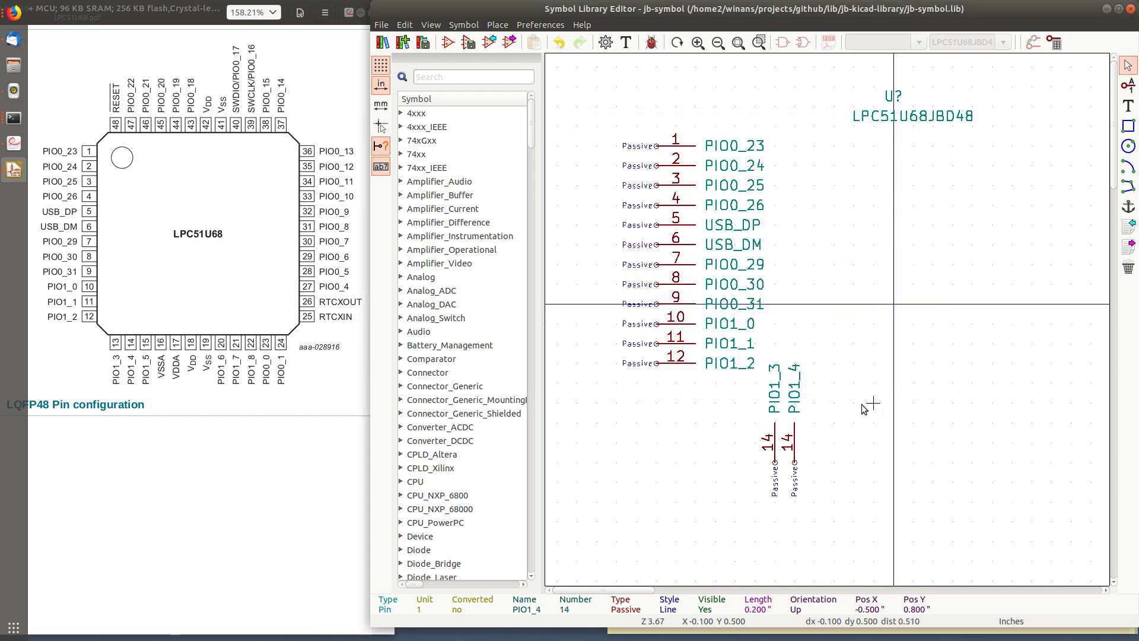
- Set the pin number of the PIO1_3 pin to 13, following the datasheet
double_click(772, 449)
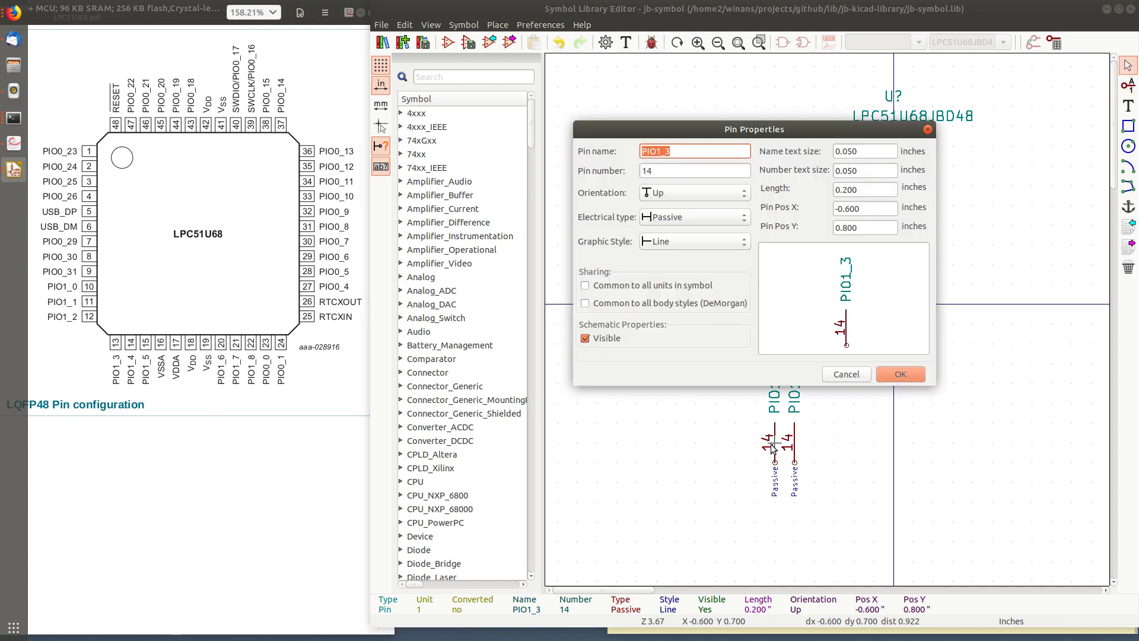
left_click(206, 360)
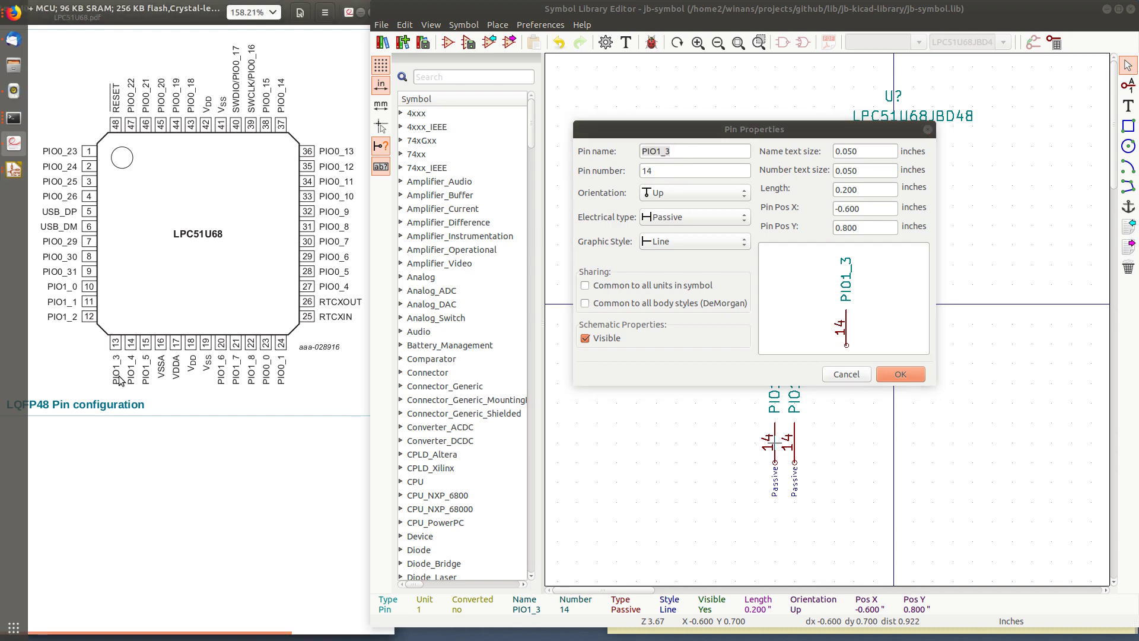
left_click(656, 180)
left_click(677, 172)
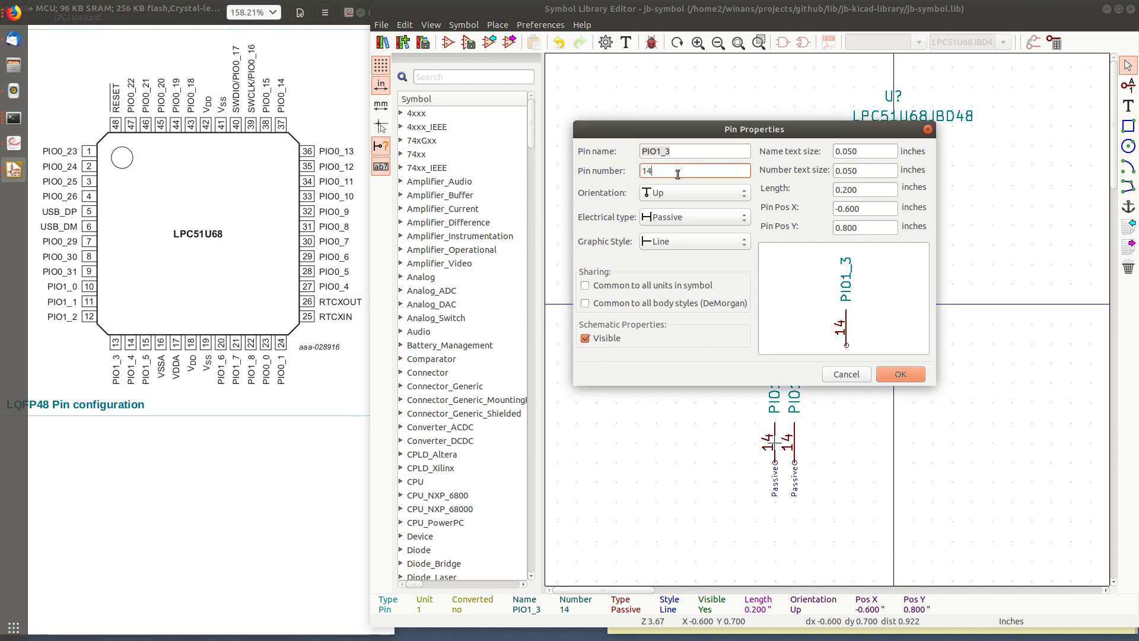
key("BackSpace")
type("3")
key("Return")
- Add pin 15 named PIO1_5 at X -0.400 and pin 16 named VSSA at X -0.300 as Power input, both at Y 0.800
left_click(1128, 86)
left_click(743, 470)
type("PIO1_5")
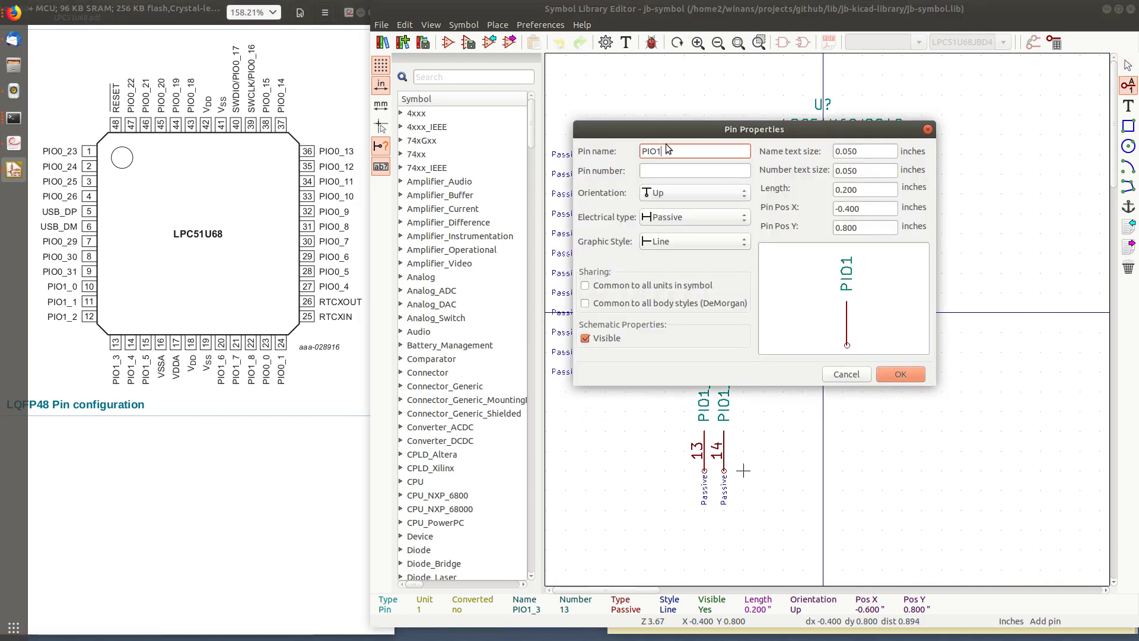
key("Tab")
type("15VSSA")
key("Tab")
type("16")
left_click(695, 222)
left_click(688, 249)
left_click(900, 375)
left_click(764, 470)
- Add the Power input pins 17 (VDDA) at X -0.200 and 18 (VDD) at X -0.100, both at Y 0.800
left_click(782, 470)
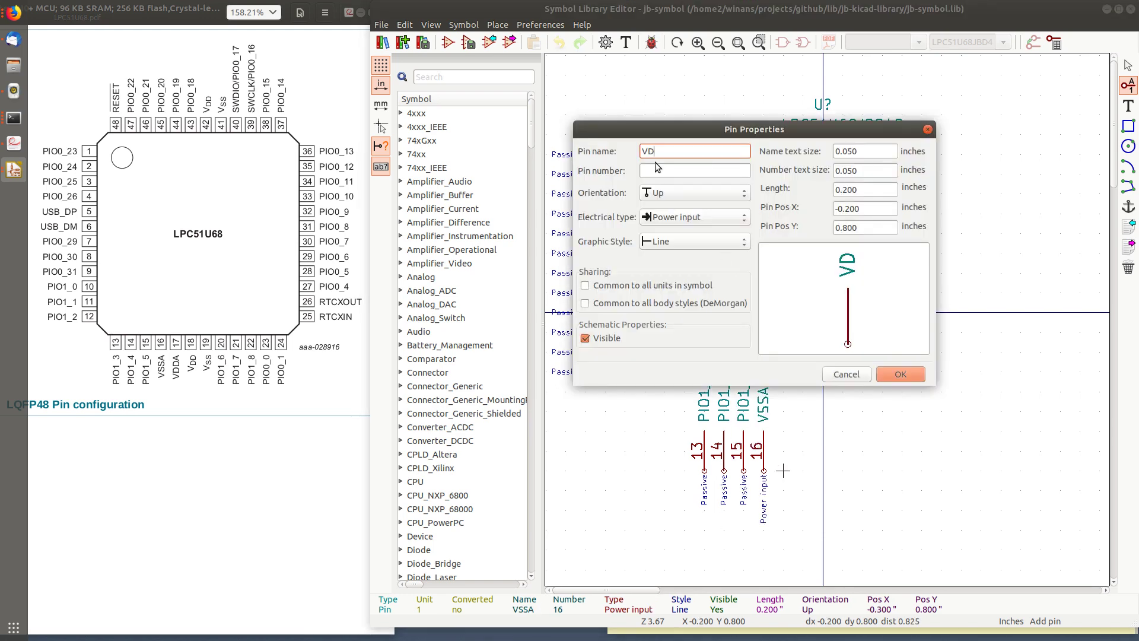
left_click(783, 470)
left_click(803, 470)
type("PIO1_6")
key("Tab")
type("20")
key("BackSpace")
key("BackSpace")
double_click(655, 151)
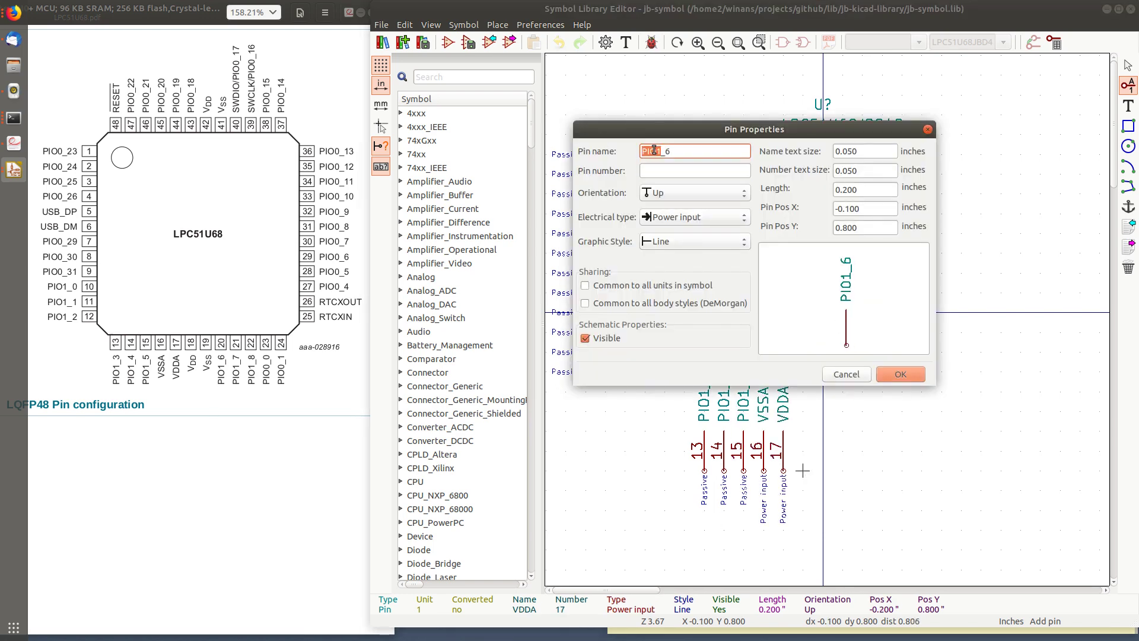
type("VDD")
key("Tab")
type("18")
left_click(901, 374)
left_click(803, 470)
- Add Power input pin 19 named VSS beside pin 18, at X 0.000, Y 0.800
left_click(822, 471)
type("VSS")
key("Tab")
type("19")
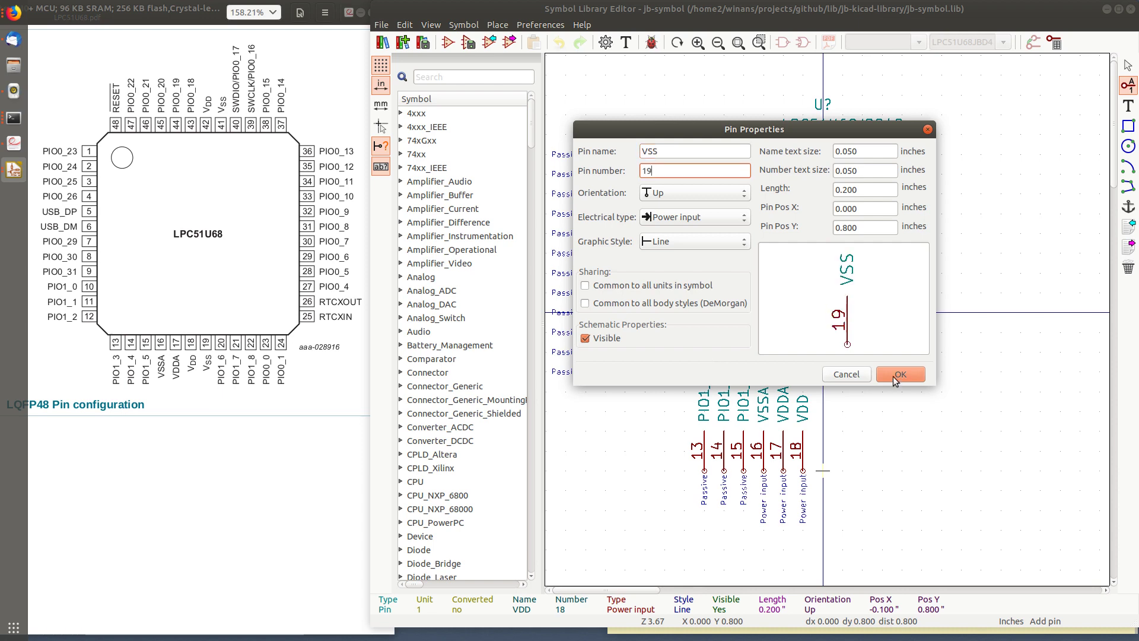
- Add pin 20 named PIO1_6 with electrical type Passive beside pin 19, at X 0.100, Y 0.800
type("PIO1_6")
key("Tab")
type("20")
left_click(688, 217)
left_click(682, 186)
left_click(901, 374)
left_click(842, 470)
- Add pins 21 (PIO1_7) at X 0.200 and 22 (PIO1_8) at X 0.300, both at Y 0.800
left_click(862, 471)
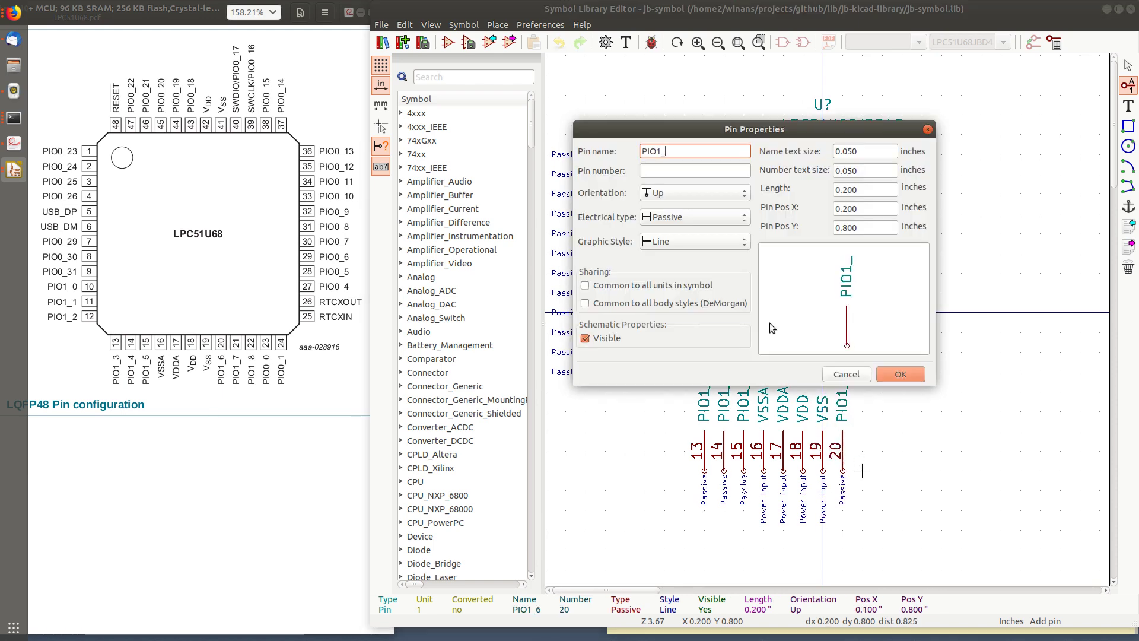
left_click(862, 471)
left_click(882, 470)
type("PIO1_8")
key("Tab")
type("22")
key("Return")
left_click(882, 471)
- Add pins 23 (PIO0_0) at X 0.400 and 24 (PIO0_1) at X 0.500, completing the bottom row at Y 0.800
left_click(902, 470)
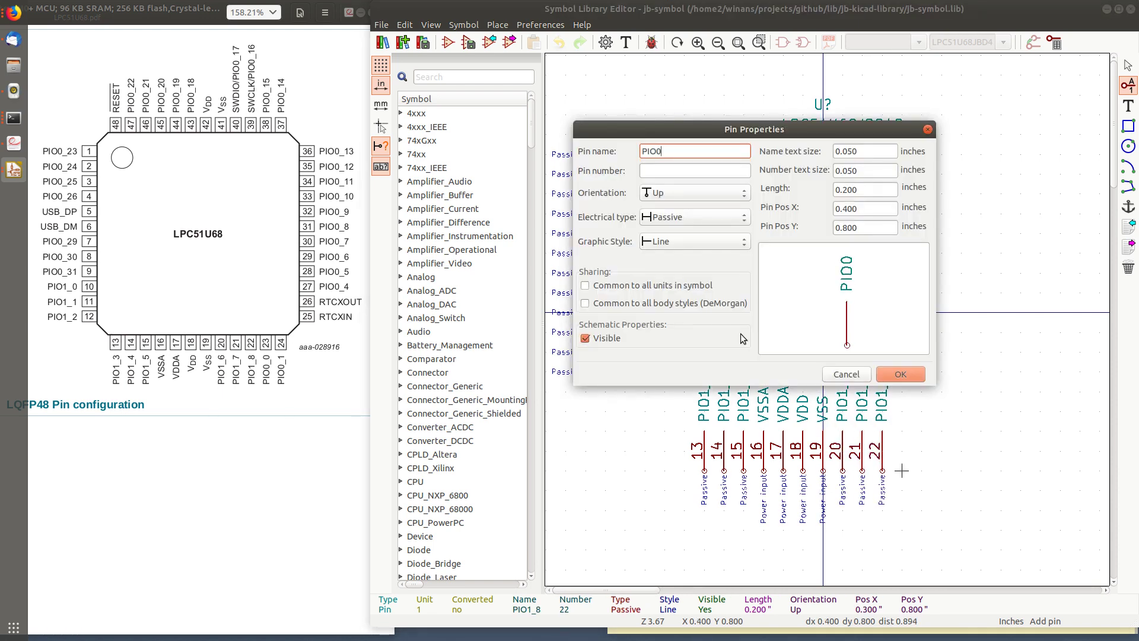
left_click(901, 470)
left_click(922, 470)
type("PIO0_1")
key("Tab")
type("24")
key("Return")
left_click(921, 471)
- Add pin 25 named RTCXIN with orientation Left on the symbol's right side, at X 1.100, Y 0.300
middle_click_drag(1039, 371, 945, 404)
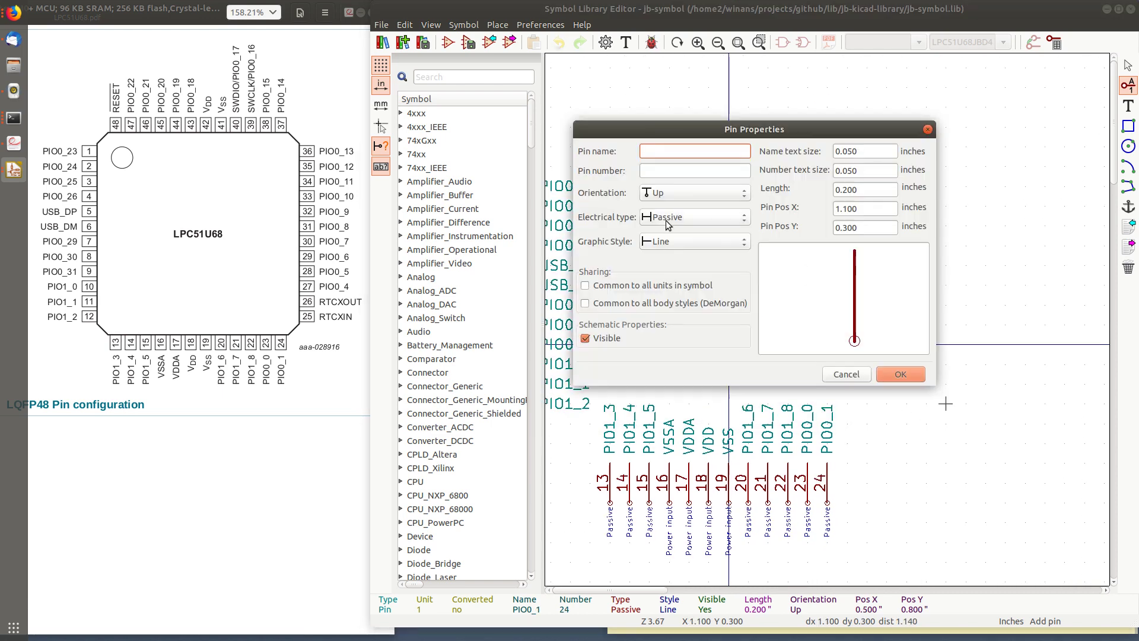
type("RTCXIN")
key("Tab")
type("25")
- Add pin 26 named RTCXOUT at X 1.100, Y 0.200, and pin 27 named PIO0_4 directly above it
left_click(945, 383)
middle_click(684, 150)
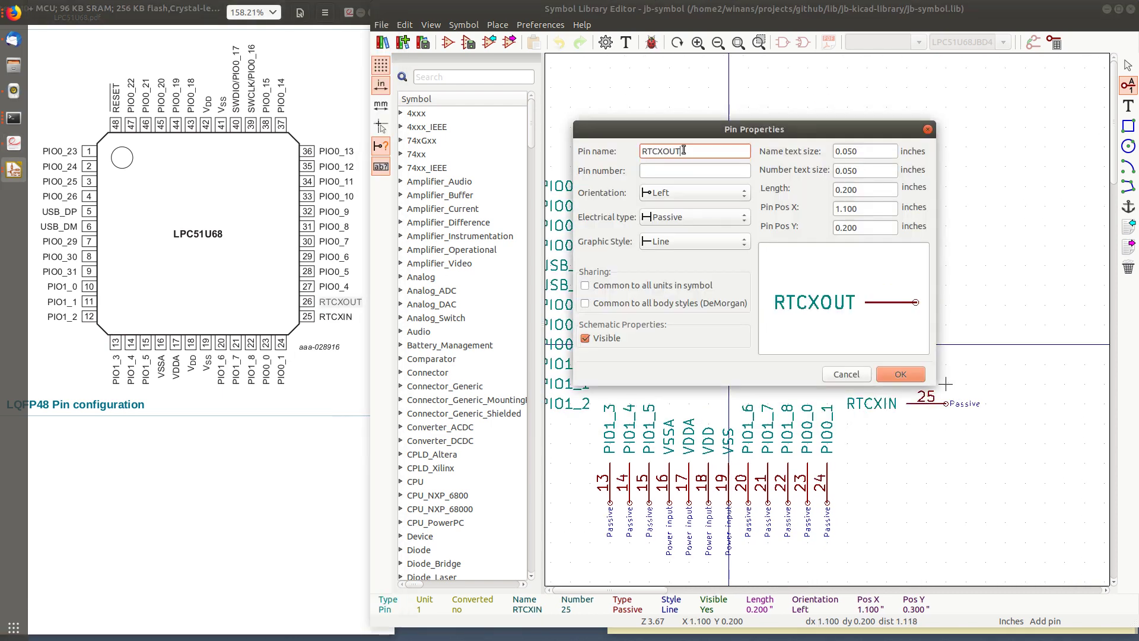
type("26")
key("Return")
left_click(945, 363)
middle_click(688, 151)
type("27")
- Add pin 28 named PIO0_5 at X 1.100, Y 0.000, and pin 29 named PIO0_6 directly above it
left_click(946, 344)
double_click(333, 272)
middle_click(671, 151)
type("28")
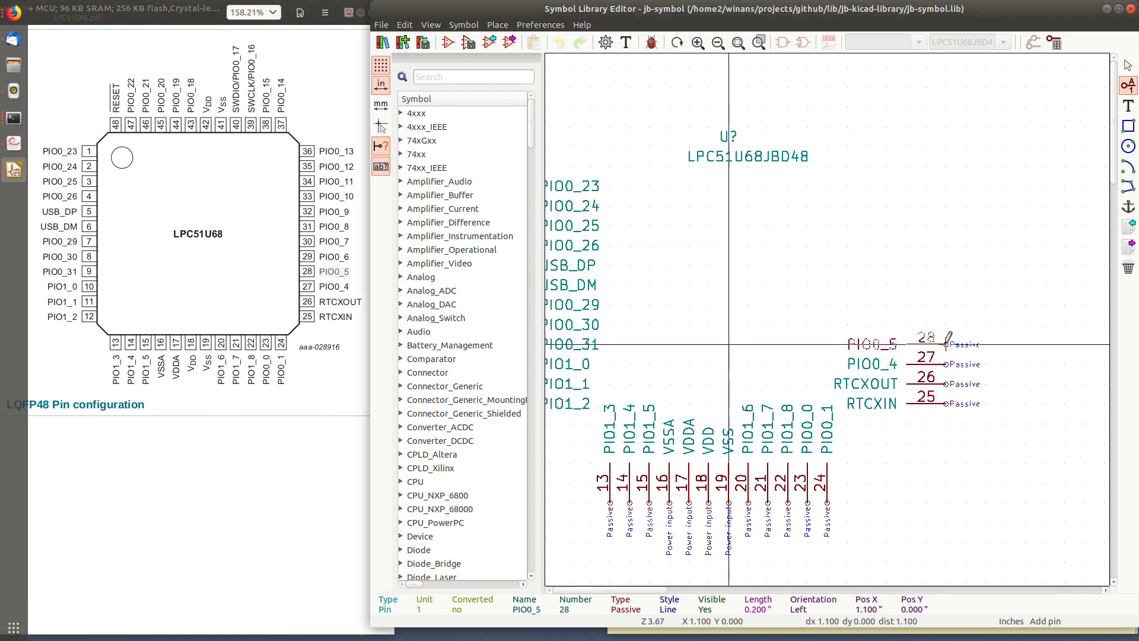
left_click(946, 324)
middle_click(667, 152)
type("29")
- Add pins 30 (PIO0_7) at Y -0.200 and 31 (PIO0_8) at Y -0.300, both at X 1.100
left_click(946, 305)
middle_click(668, 152)
left_click(668, 172)
type("30")
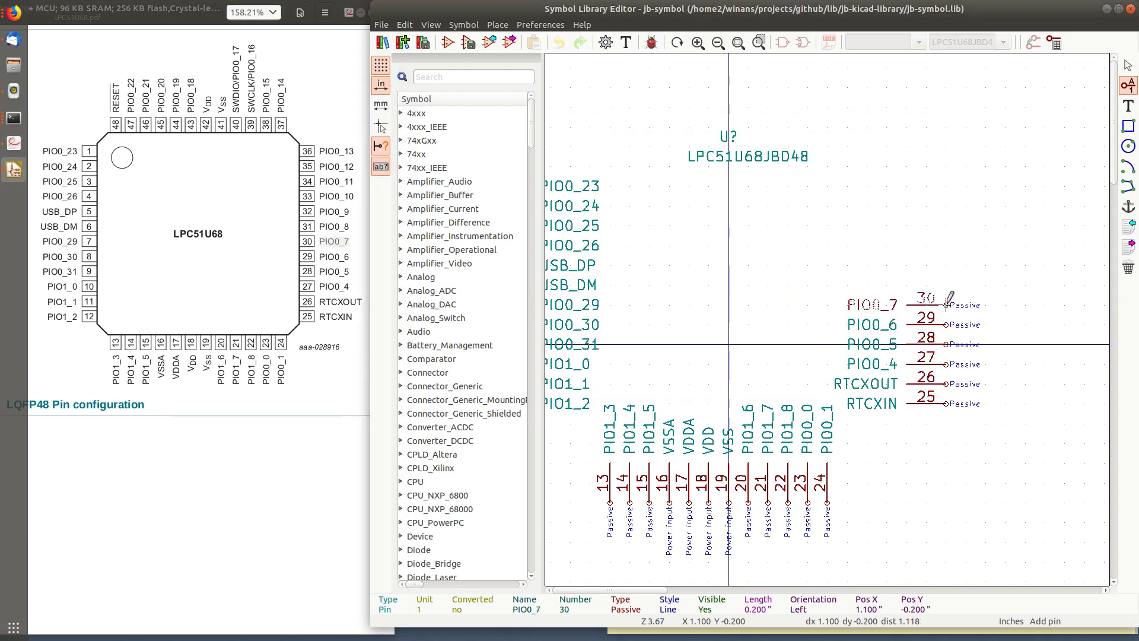
left_click(945, 285)
middle_click(687, 153)
type("31")
- Add pin 32 named PIO0_9 at X 1.100, Y -0.400
left_click(946, 265)
middle_click(680, 152)
left_click(679, 173)
double_click(670, 152)
type("PIO0_9")
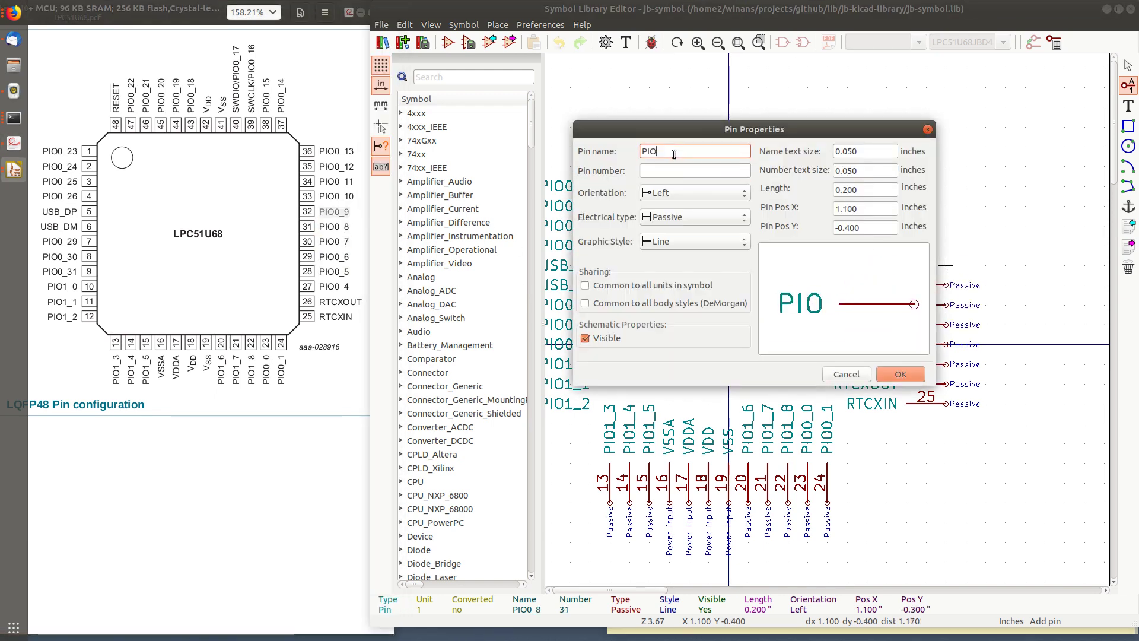
key("Tab")
type("32")
- Add pins 33 (PIO0_10) at Y -0.500 and 34 (PIO0_11) at Y -0.600, both at X 1.100
left_click(945, 246)
double_click(336, 196)
middle_click(696, 152)
type("33")
left_click(945, 226)
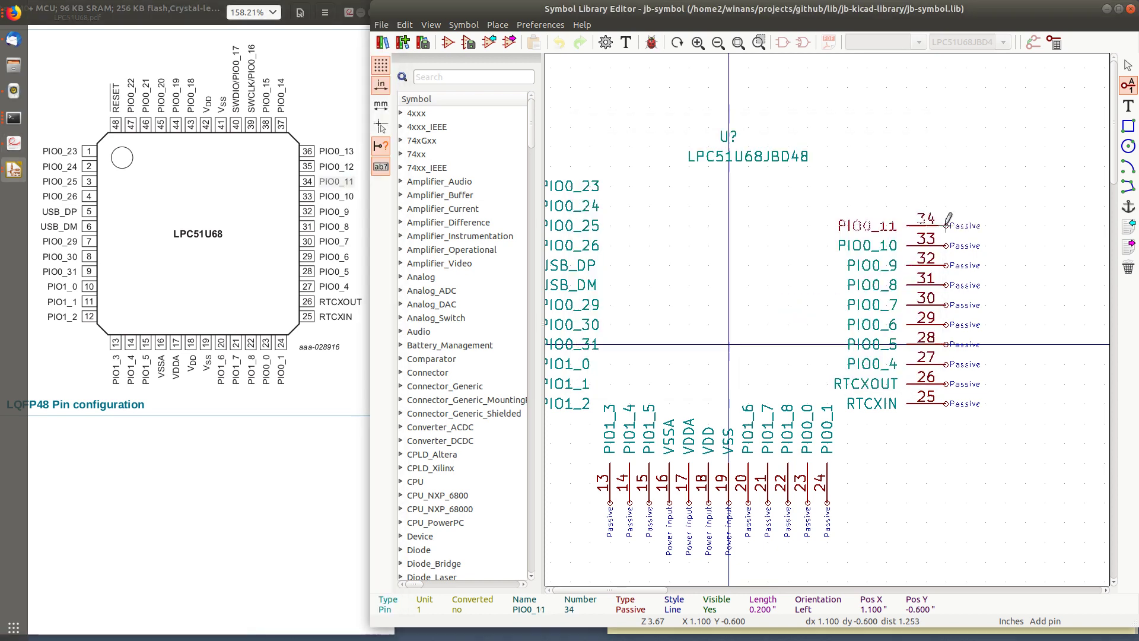
- Add pins 35 (PIO0_12) at Y -0.700 and 36 (PIO0_13) at Y -0.800, both at X 1.100
double_click(334, 166)
middle_click(694, 151)
left_click(694, 171)
type("35")
left_click(946, 206)
double_click(335, 151)
middle_click(684, 151)
type("36")
key("Return")
left_click(946, 186)
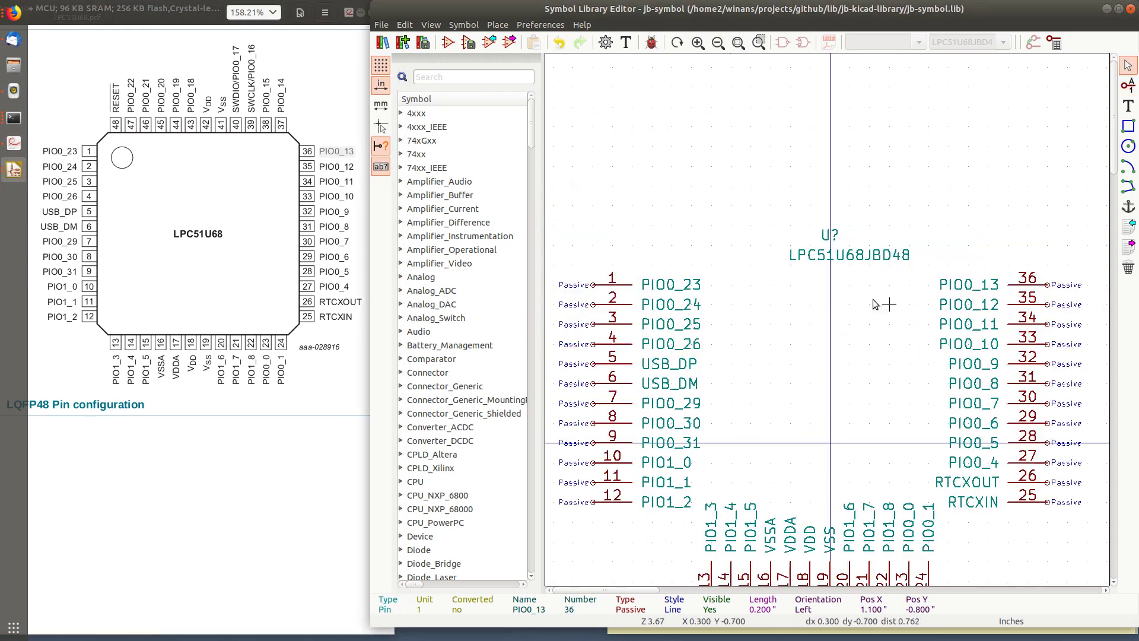
- Add pin 37 named PIO0_14 with orientation Down on the symbol's top side, at X 0.400, Y -1.400
left_click(787, 167)
left_click(694, 193)
left_click(681, 223)
double_click(281, 95)
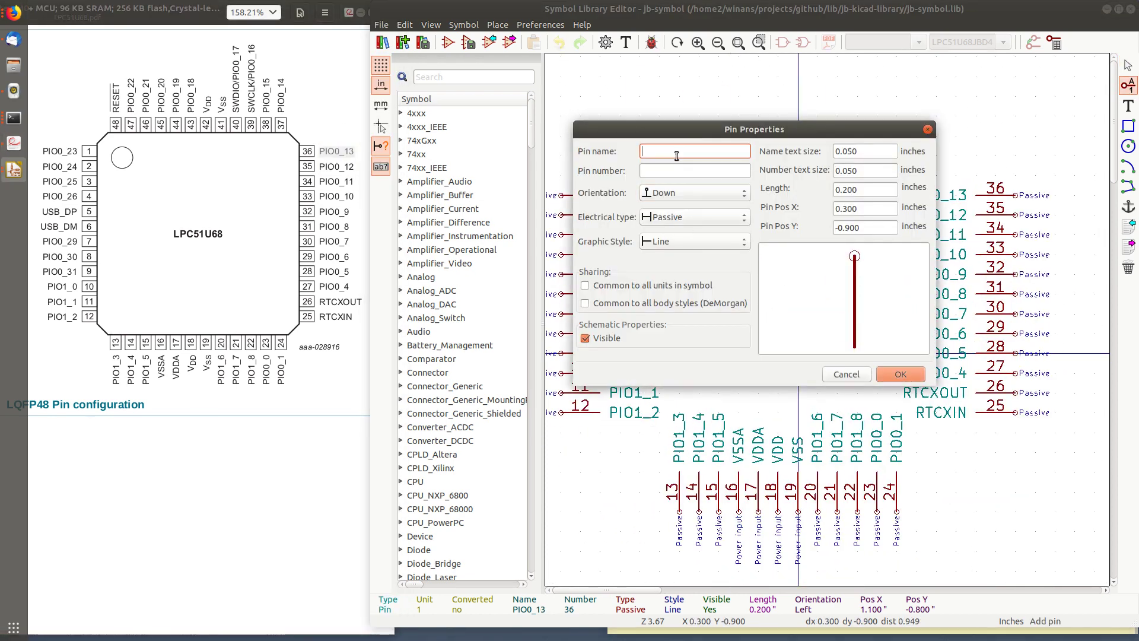
middle_click(694, 152)
left_click(694, 171)
type("37")
key("Return")
left_click(876, 76)
- Add pin 38 named PIO0_15 at X 0.300, Y -1.400
left_click(857, 76)
double_click(266, 94)
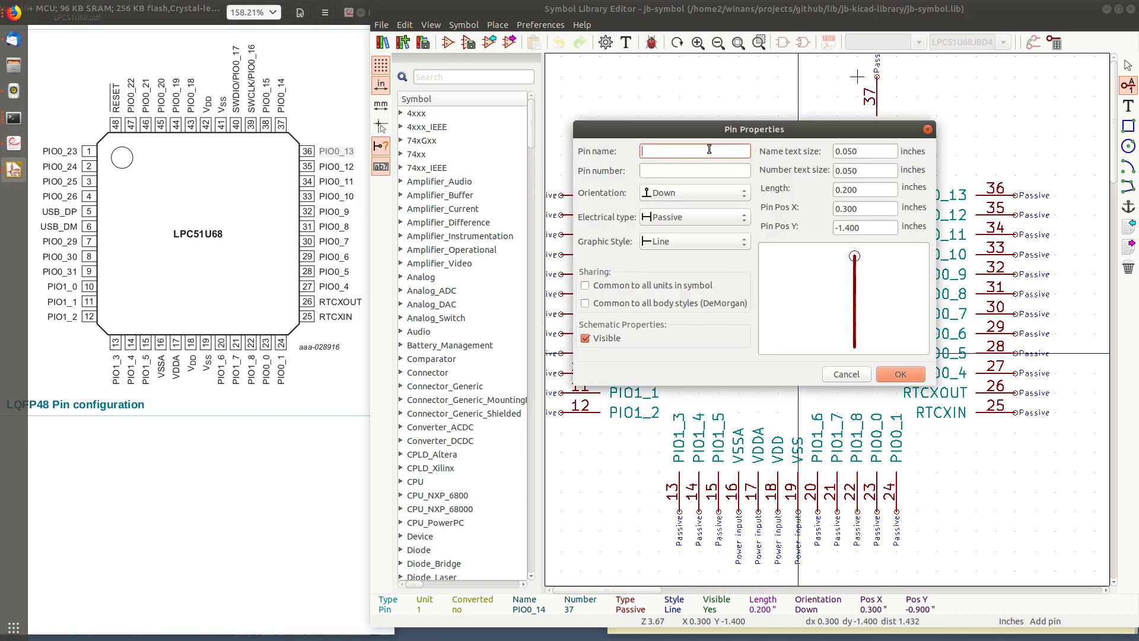
middle_click(694, 151)
left_click(694, 171)
type("38")
key("Return")
left_click(857, 76)
- Add pins 39 (PIO0_16) at X 0.200 and 40 (PIO0_17) at X 0.100, both at Y -1.400
left_click(837, 76)
type("PIO0_16")
key("Tab")
type("39")
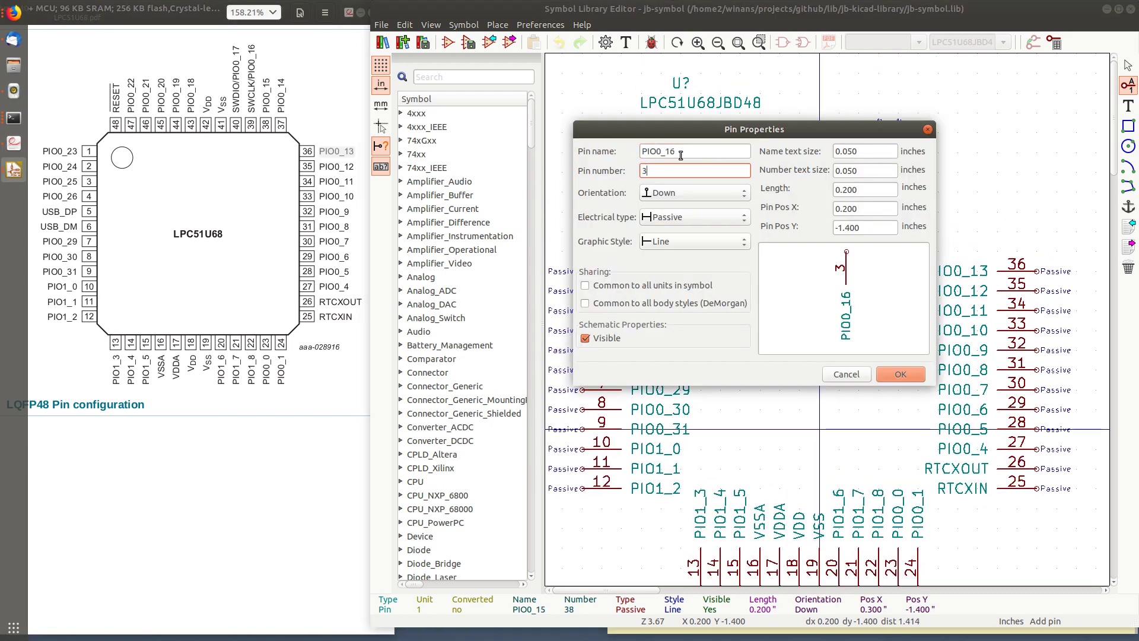
key("Return")
type("PIO0_17")
key("Tab")
type("40")
key("Return")
- Add pin 41 named VSS with electrical type Power input at X 0.000, Y -1.400
type("VSS")
key("Tab")
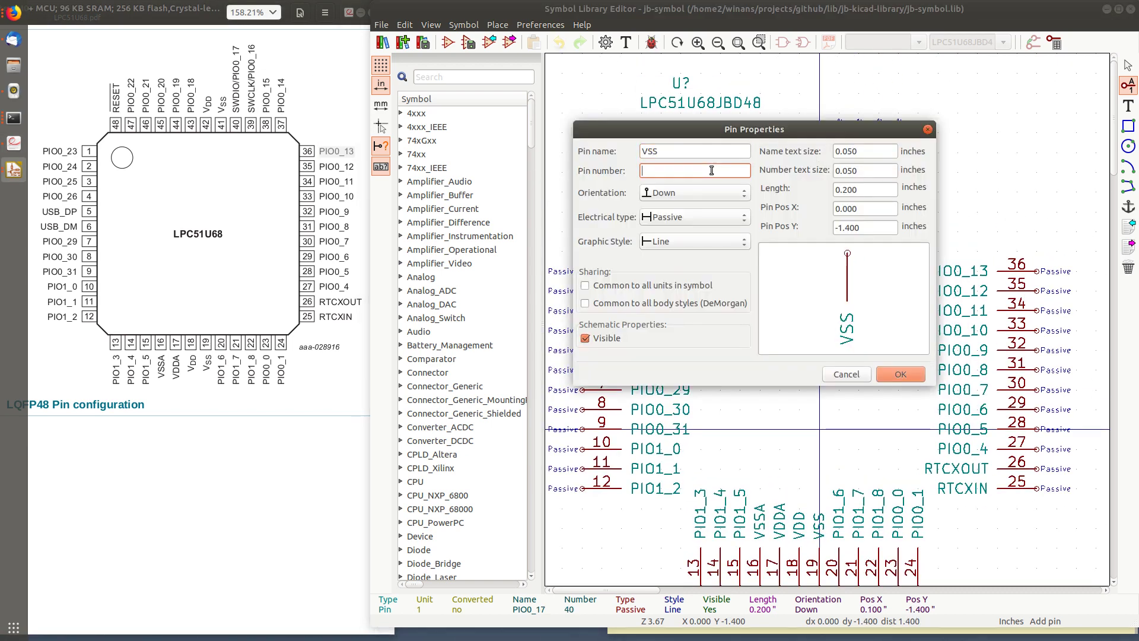
type("41")
left_click(689, 216)
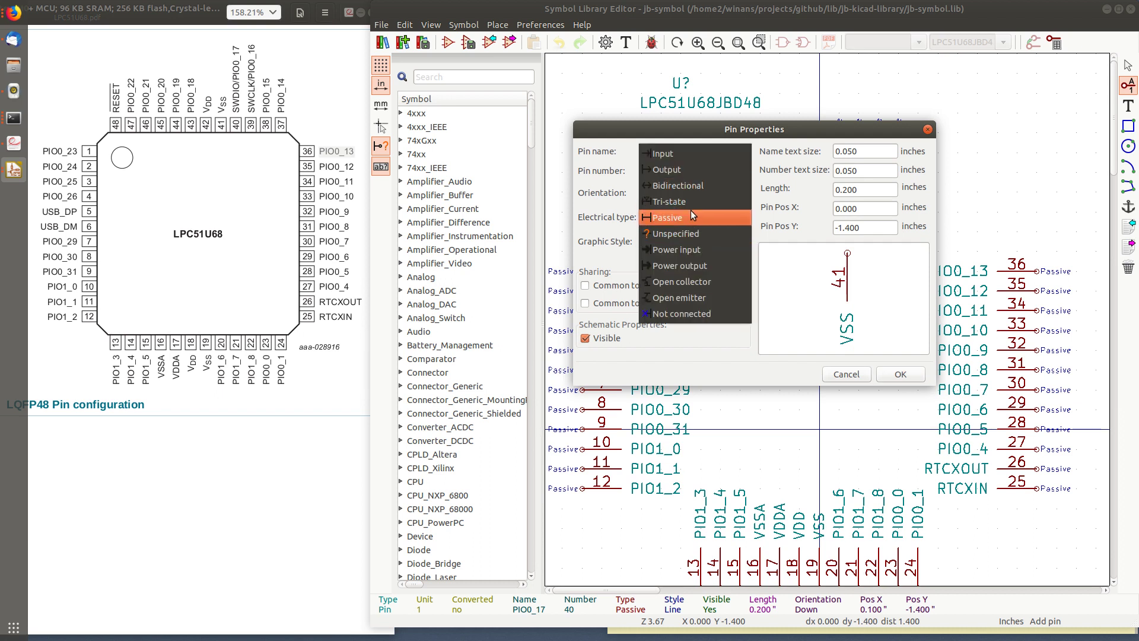
left_click(696, 252)
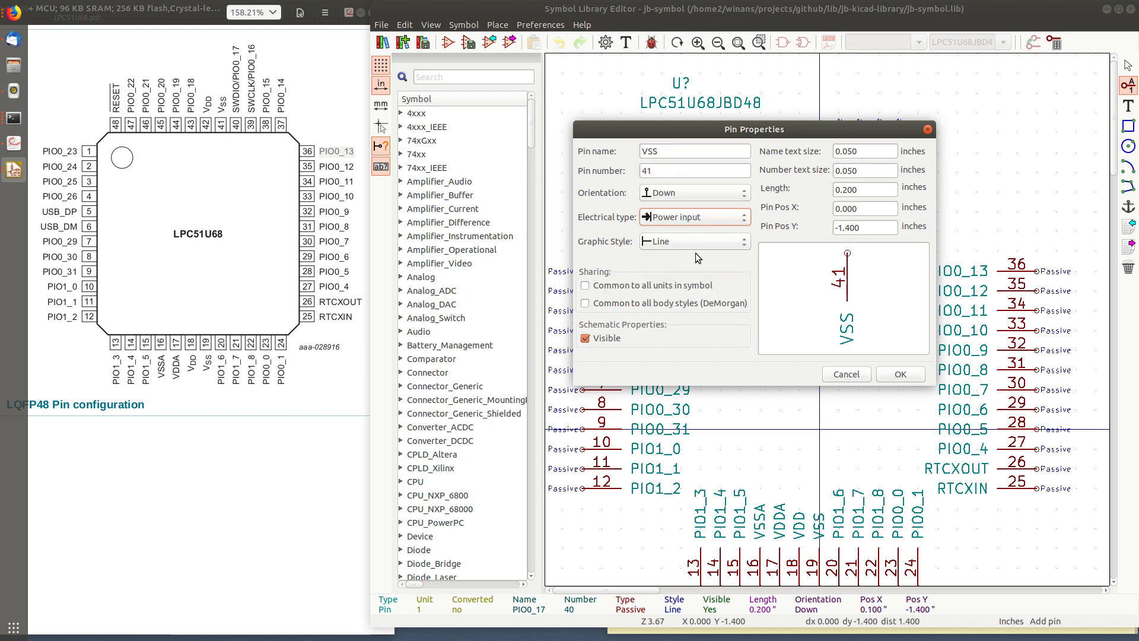
left_click(916, 374)
- Add pin 42 (VDD, Power input) at X -0.100 and pin 43 (PIO0_18, Passive) at X -0.200, both at Y -1.400
left_click(799, 153)
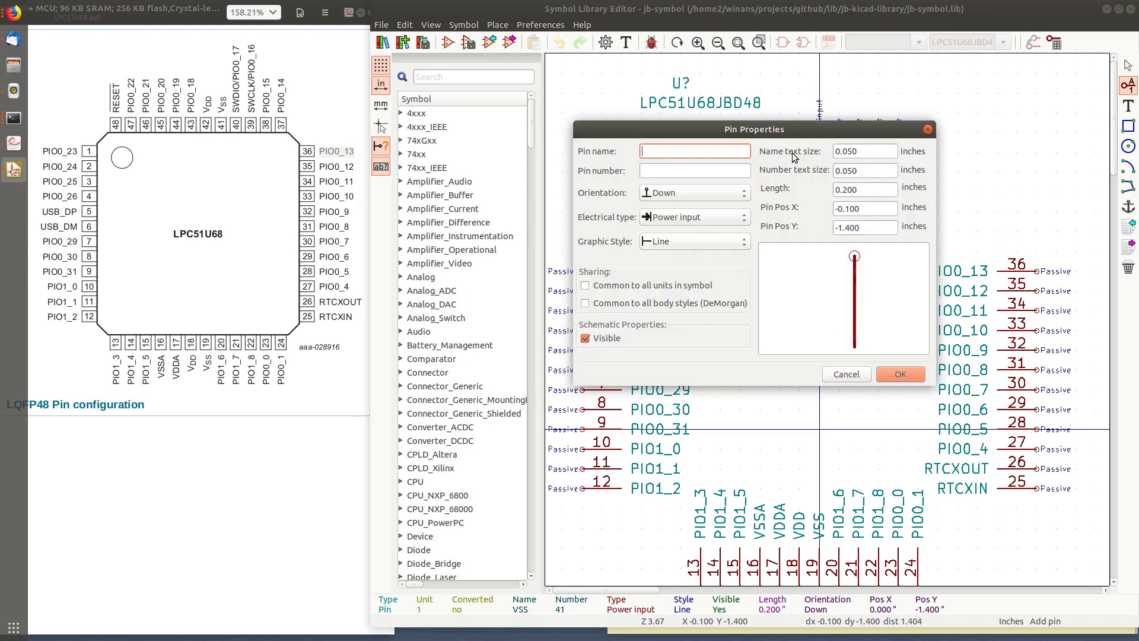
type("VDD")
key("Return")
left_click(779, 153)
type("PIO0_18")
key("Return")
- Add pins 44 (PIO0_19) at X -0.300 and 45 (PIO0_20) at X -0.400, both Passive at Y -1.400
left_click(760, 153)
type("PIO0_19")
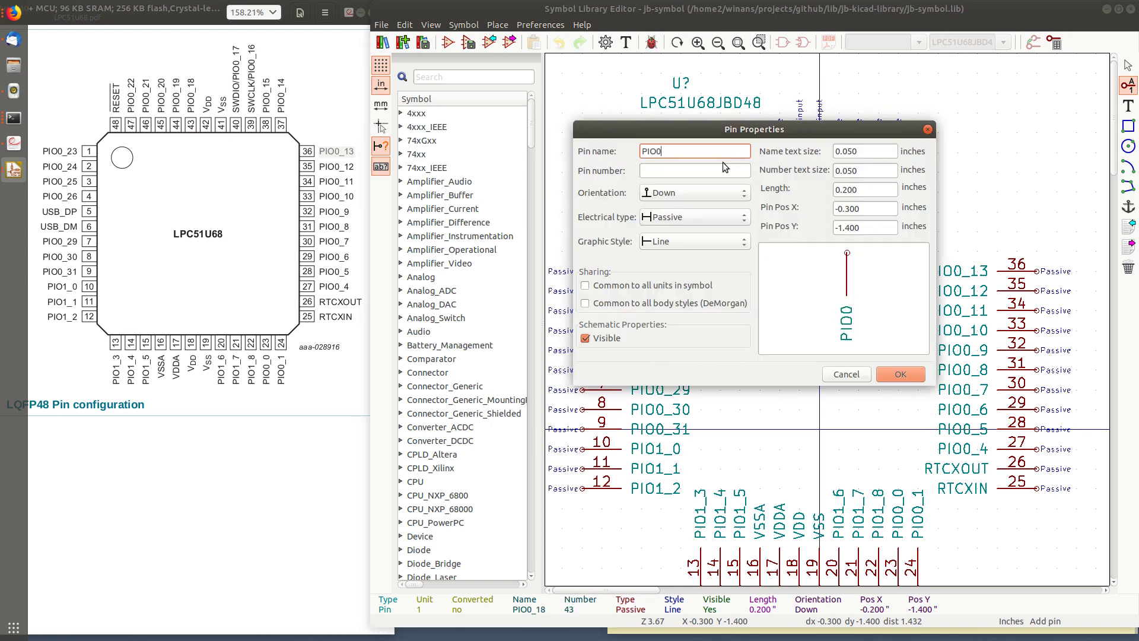
key("Return")
left_click(740, 152)
type("PIO0_20")
key("Return")
- Add pins 46 (PIO0_21) at X -0.500 and 47 (PIO0_22) at X -0.600, both at Y -1.400
left_click(721, 152)
type("PIO0_21")
key("Return")
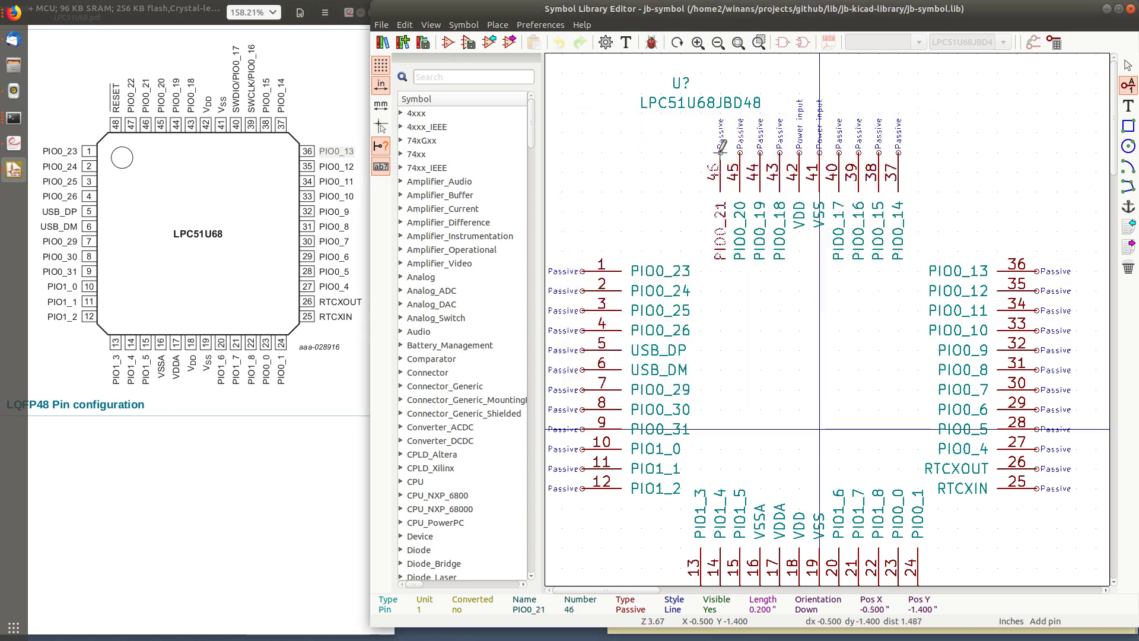
left_click(701, 153)
type("PIO0_22")
key("Return")
- Add pin 48 named ~RESET~ with electrical type Input at X -0.700, Y -1.400
left_click(681, 152)
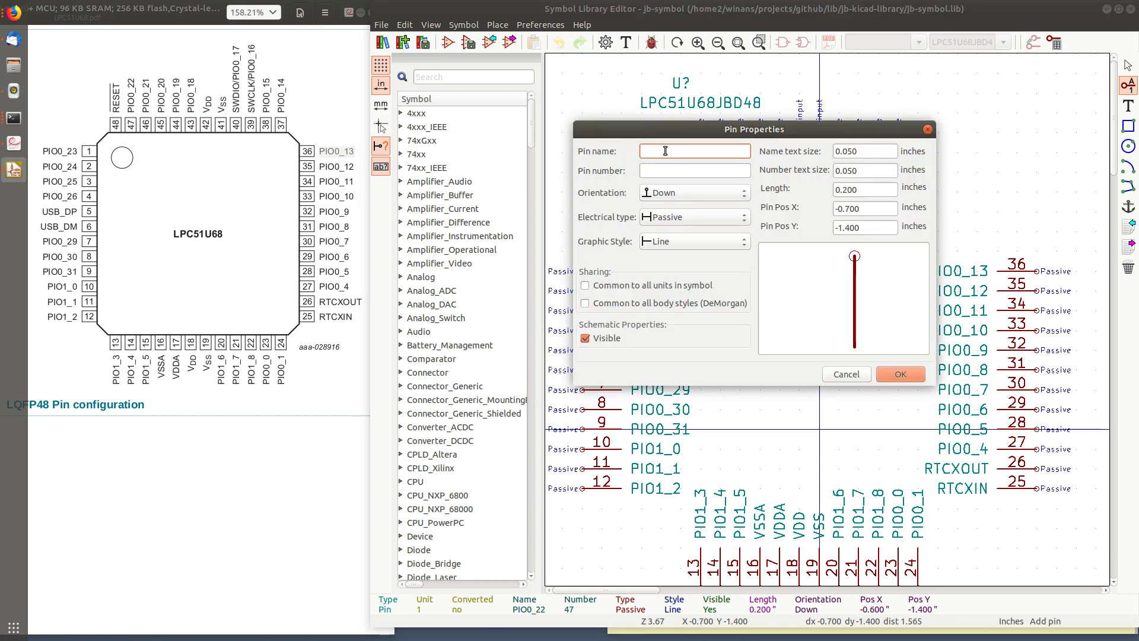
type("~RESET")
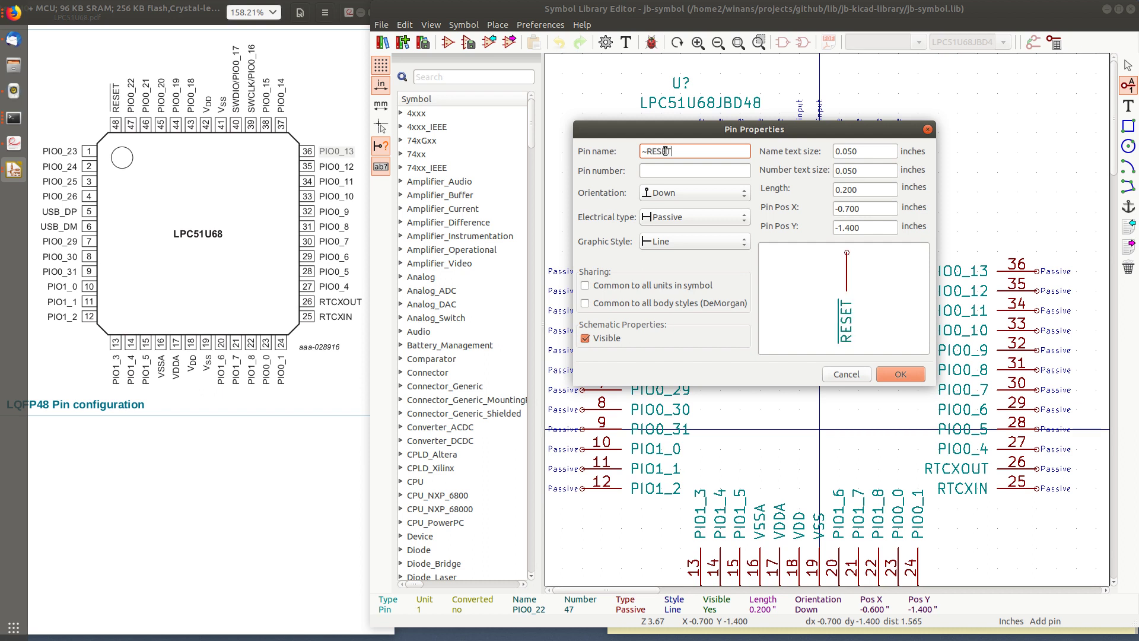
type("~")
key("Tab")
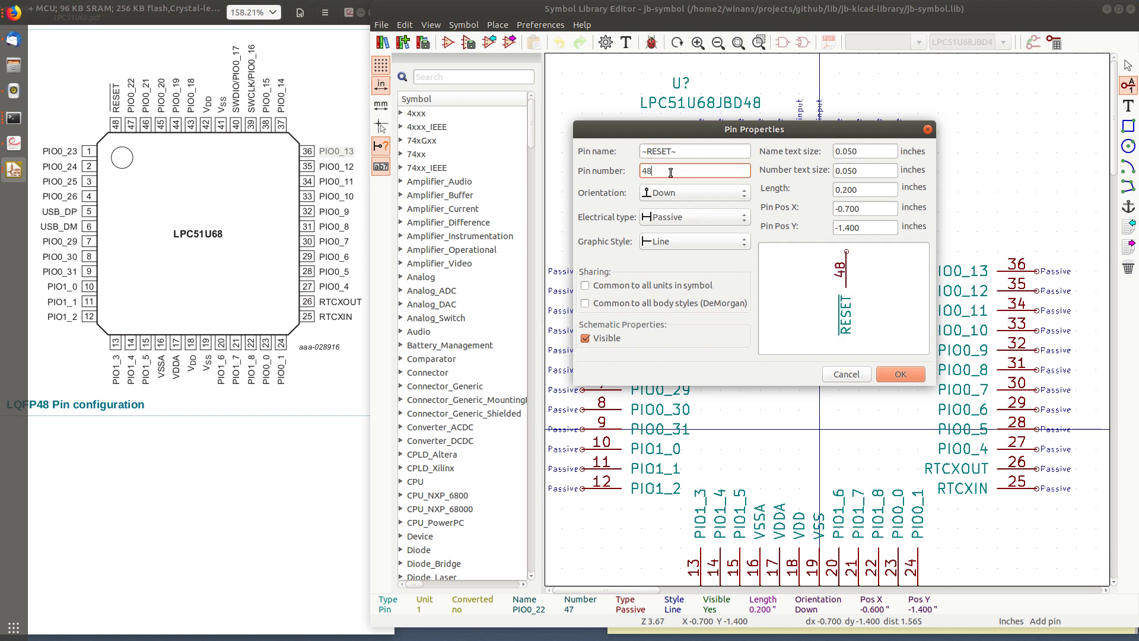
left_click(679, 210)
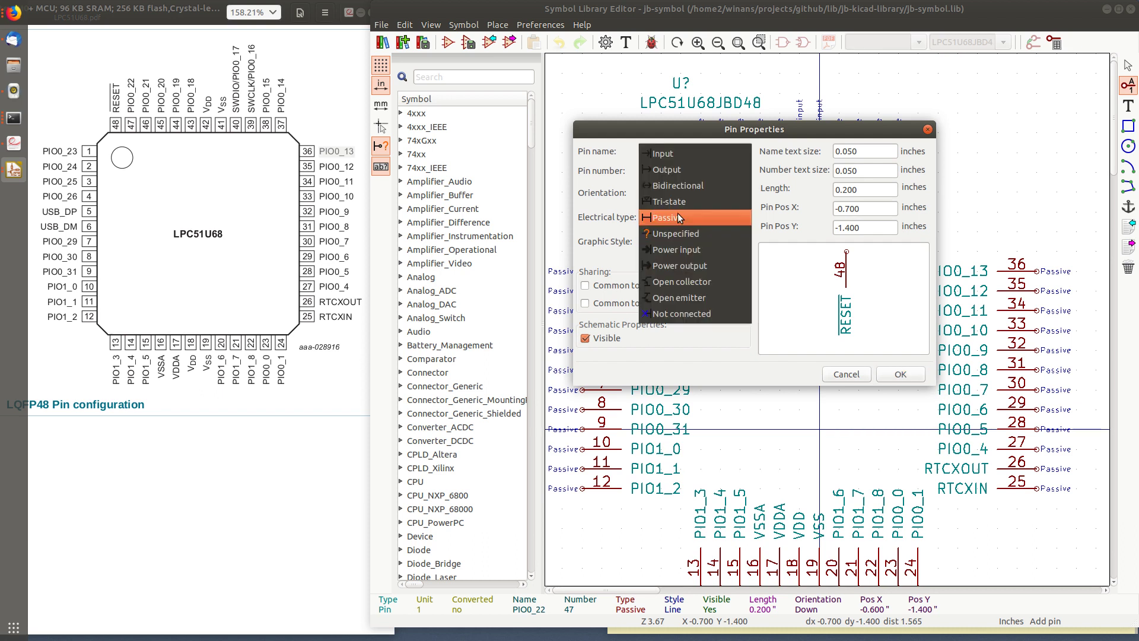
left_click(681, 249)
left_click(678, 218)
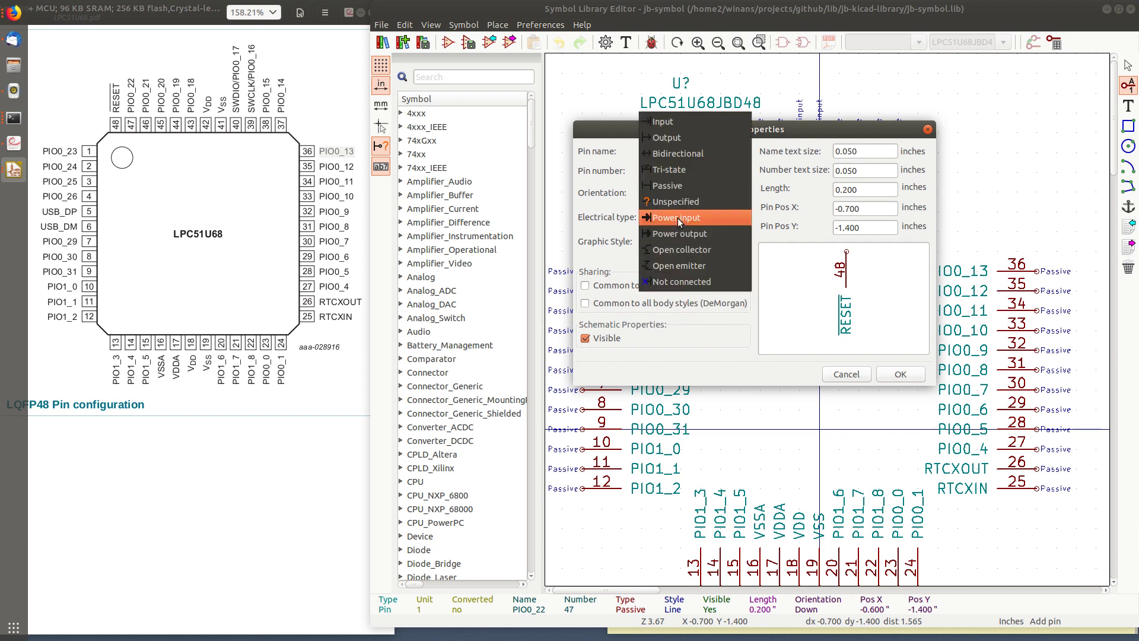
left_click(673, 122)
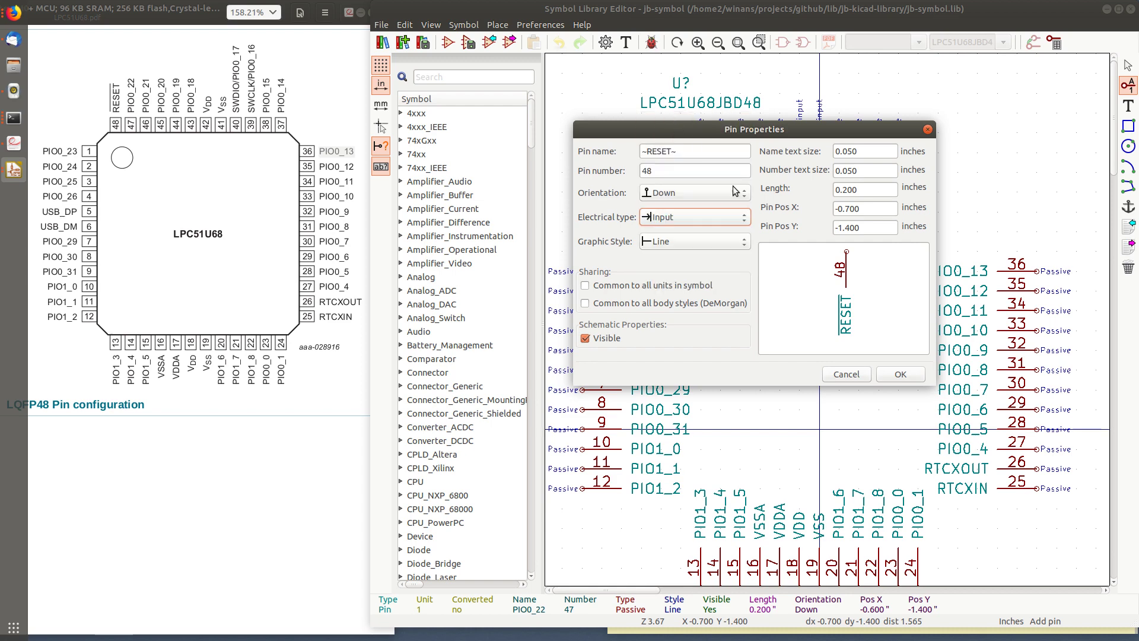
left_click(900, 373)
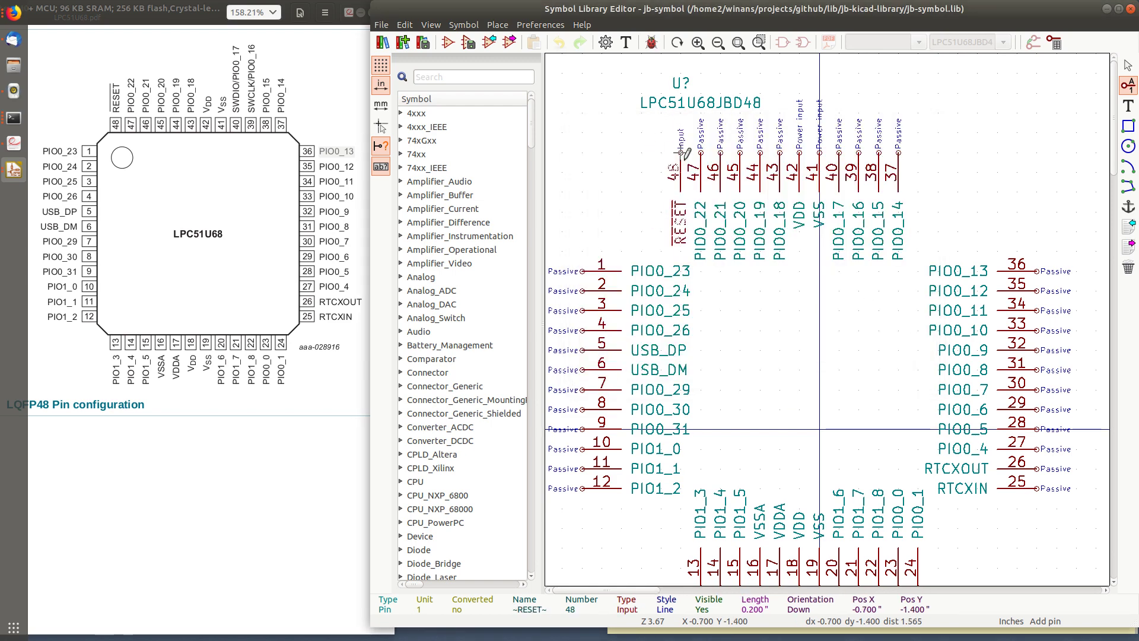
- Finish placing pins and save the jb-symbol library
scroll(684, 159, "down", 1)
middle_click_drag(847, 319, 726, 152)
scroll(825, 309, "up", 1)
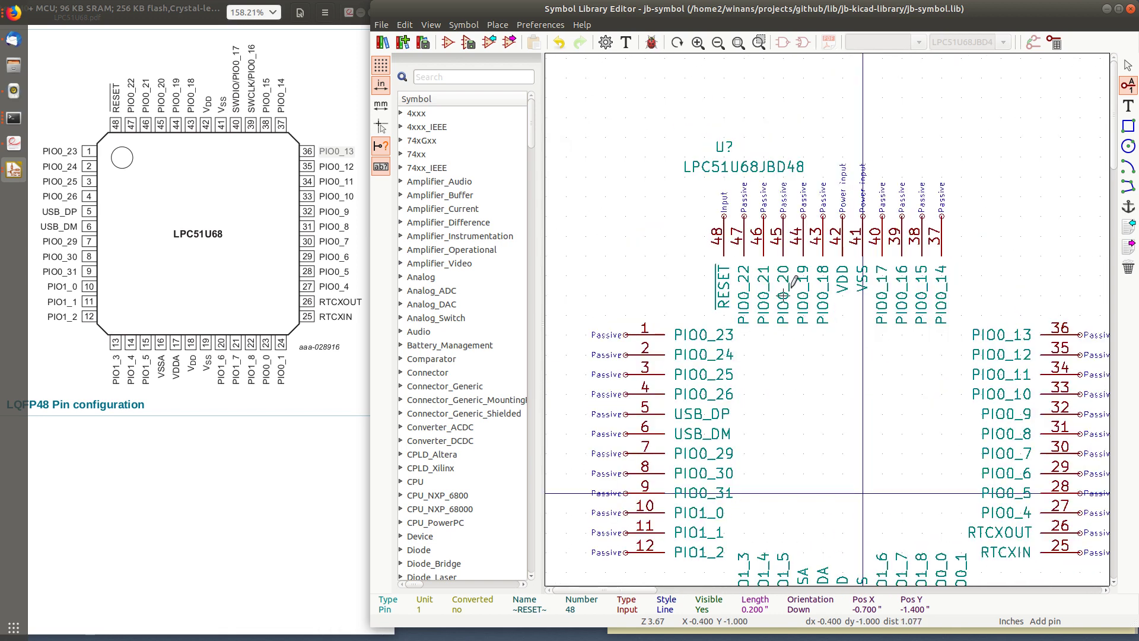
key("Escape")
key("ctrl+s")
middle_click_drag(798, 297, 776, 143)
mouse_move(507, 5)
left_mouse_down()
mouse_move(469, 5)
mouse_move(493, 5)
left_mouse_up()
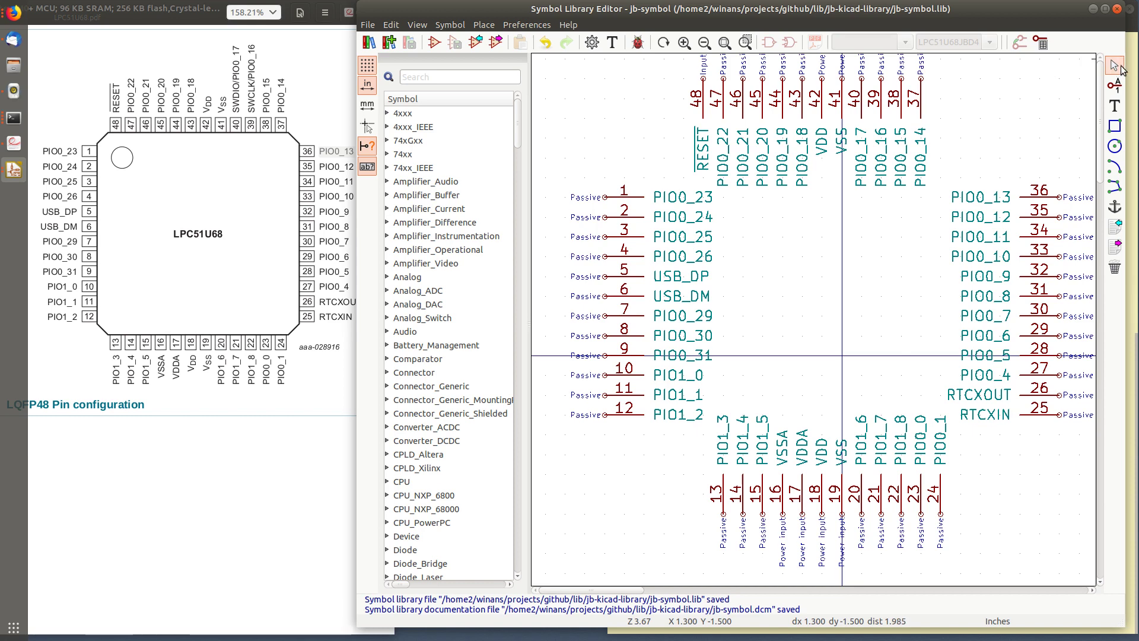
left_click_drag(648, 196, 1017, 415)
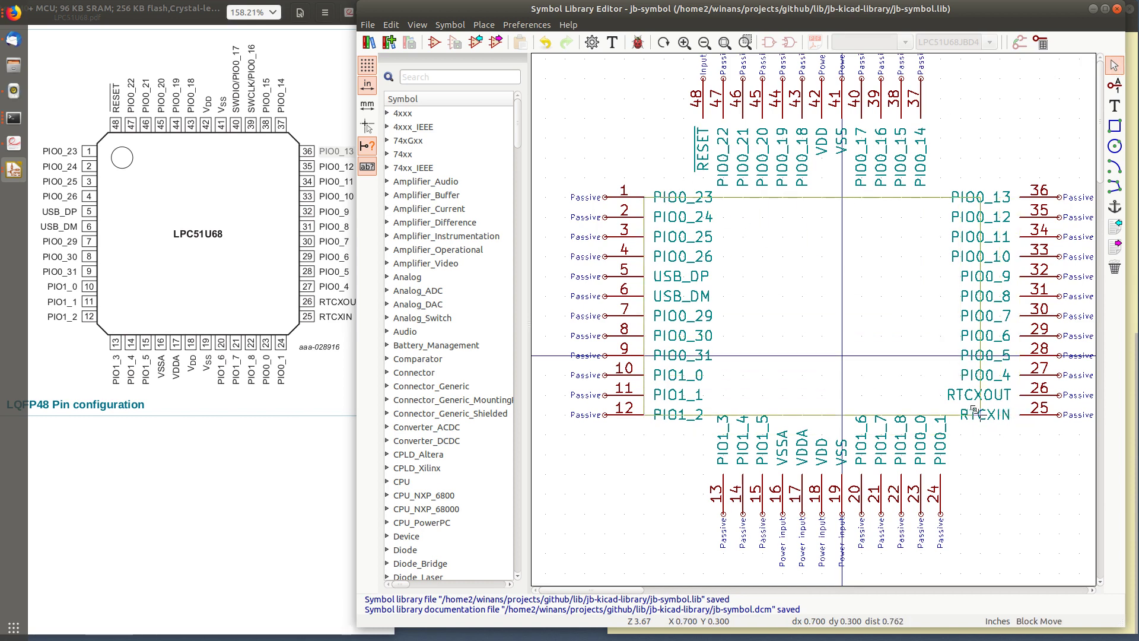
left_click_drag(1017, 411, 861, 397)
left_click(840, 360)
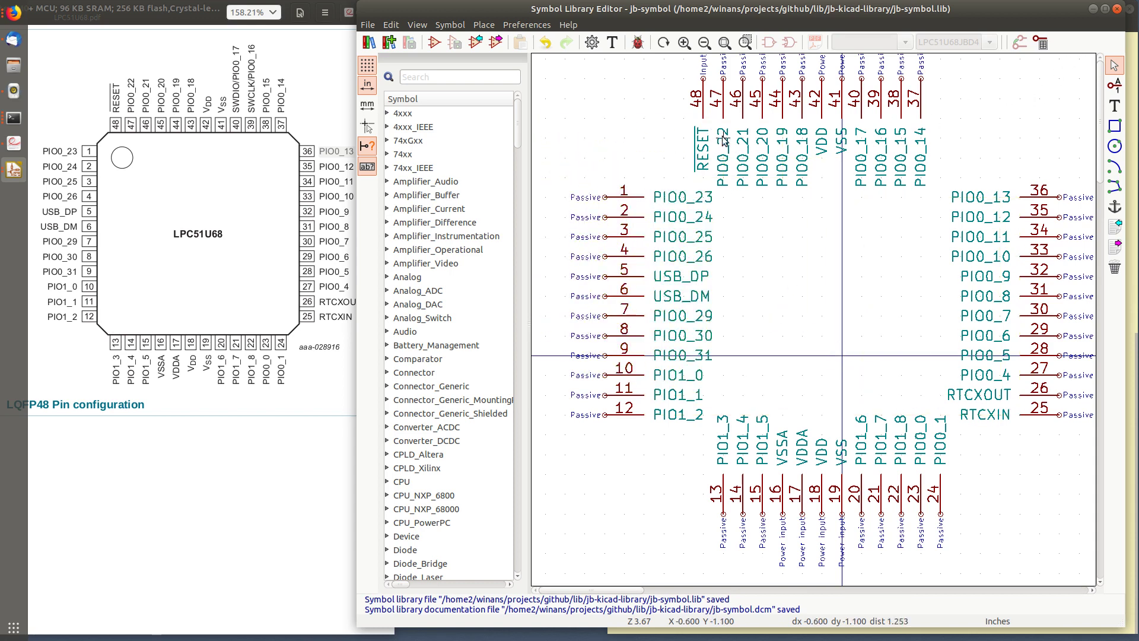
left_click_drag(703, 118, 915, 298)
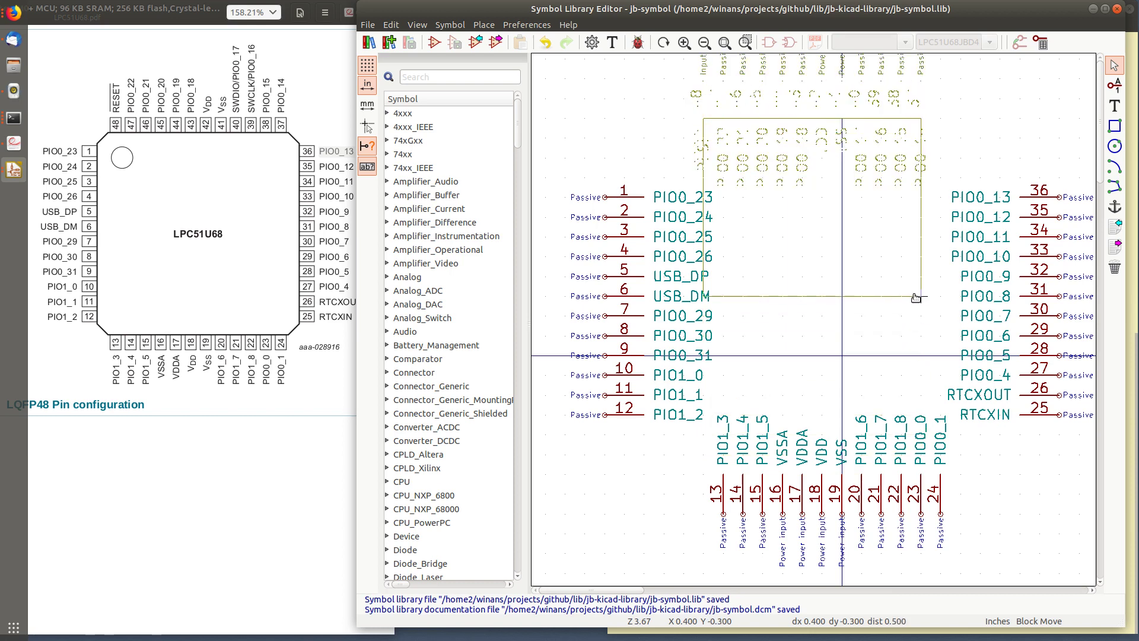
left_click(915, 297)
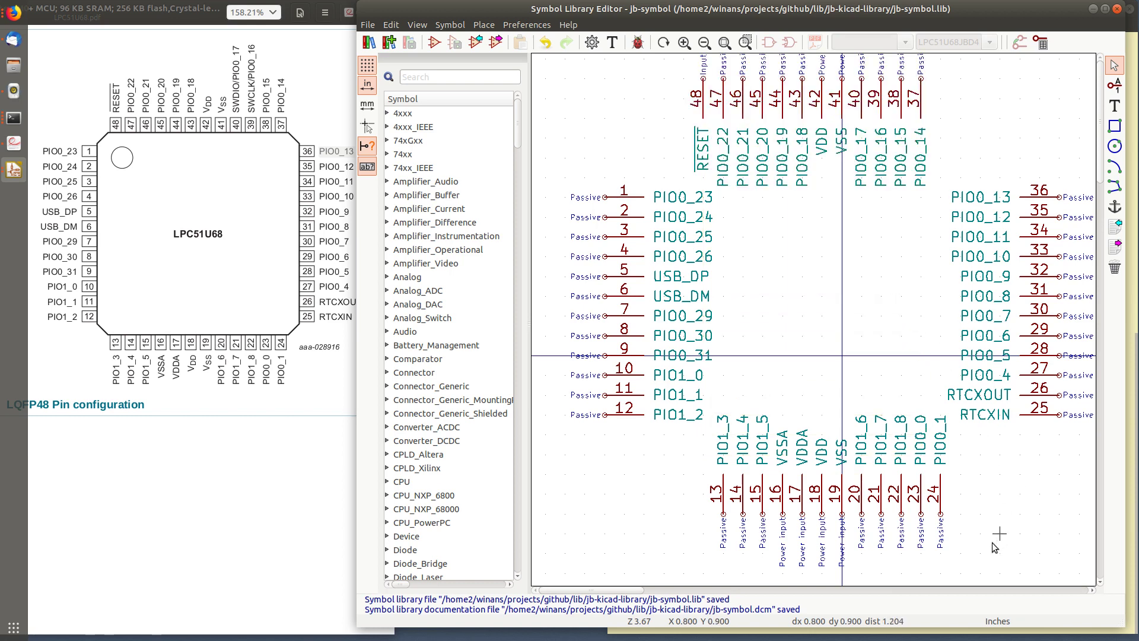
- Move the bottom pins 13–24 and the right-side pins 25–36 each 0.100 inches to the left as blocks
left_click_drag(980, 553, 684, 456)
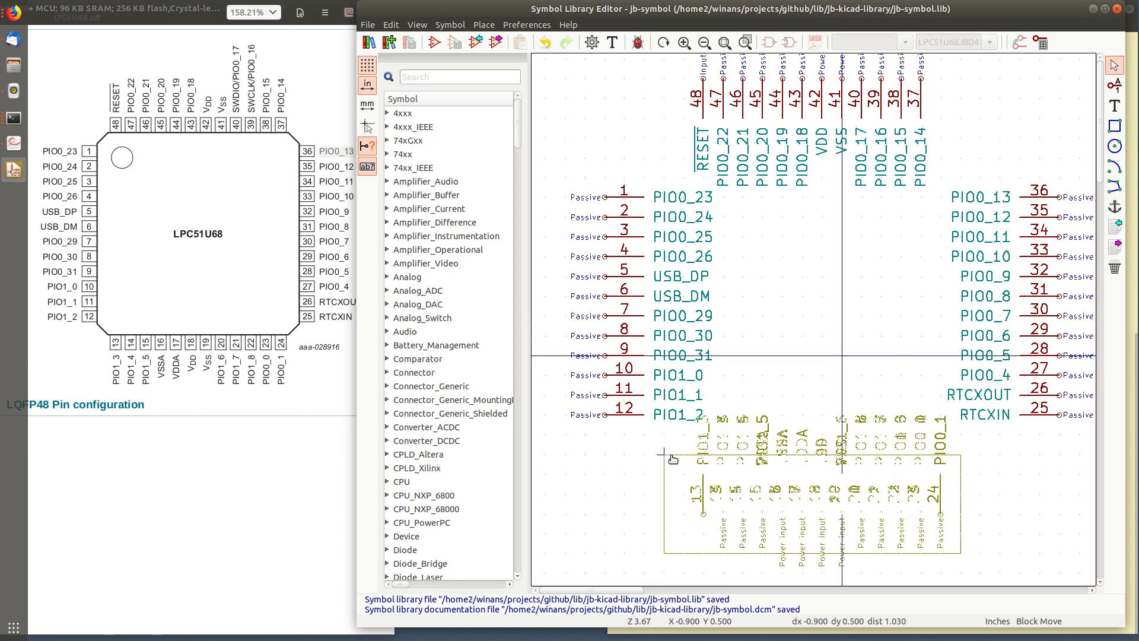
left_click(670, 457)
middle_click_drag(1022, 473, 957, 458)
left_click_drag(957, 458, 1033, 144)
left_click(934, 467)
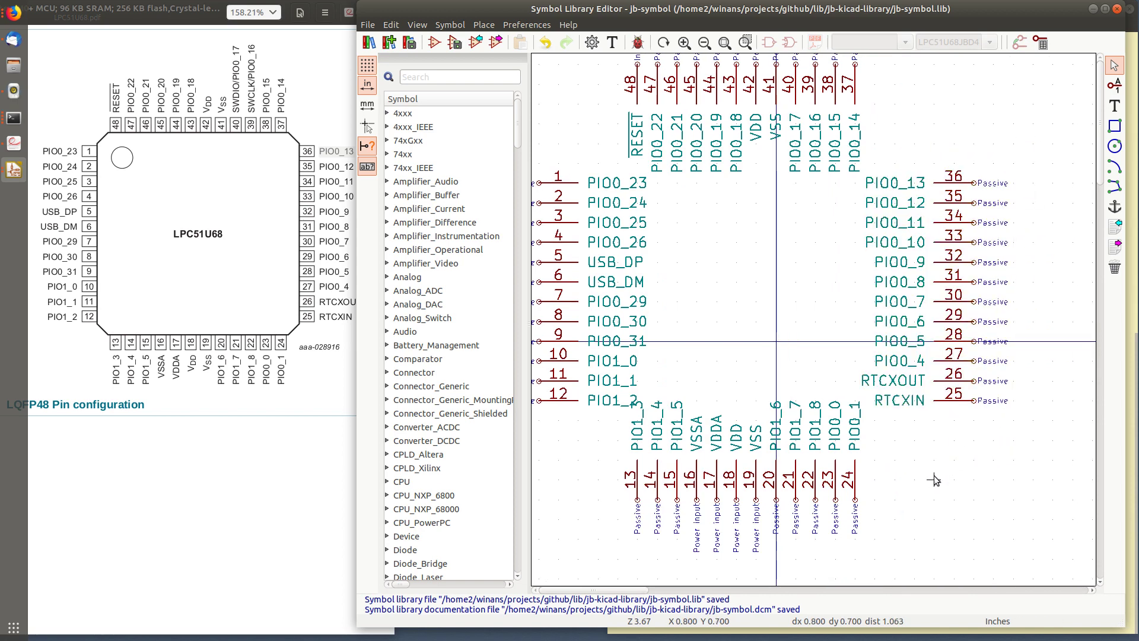
- Check the numbers and names of left-side pins 1–12 and bottom pins 13–24 against the datasheet's LQFP48 pinout
scroll(934, 478, "down", 1)
middle_click_drag(812, 318, 917, 385)
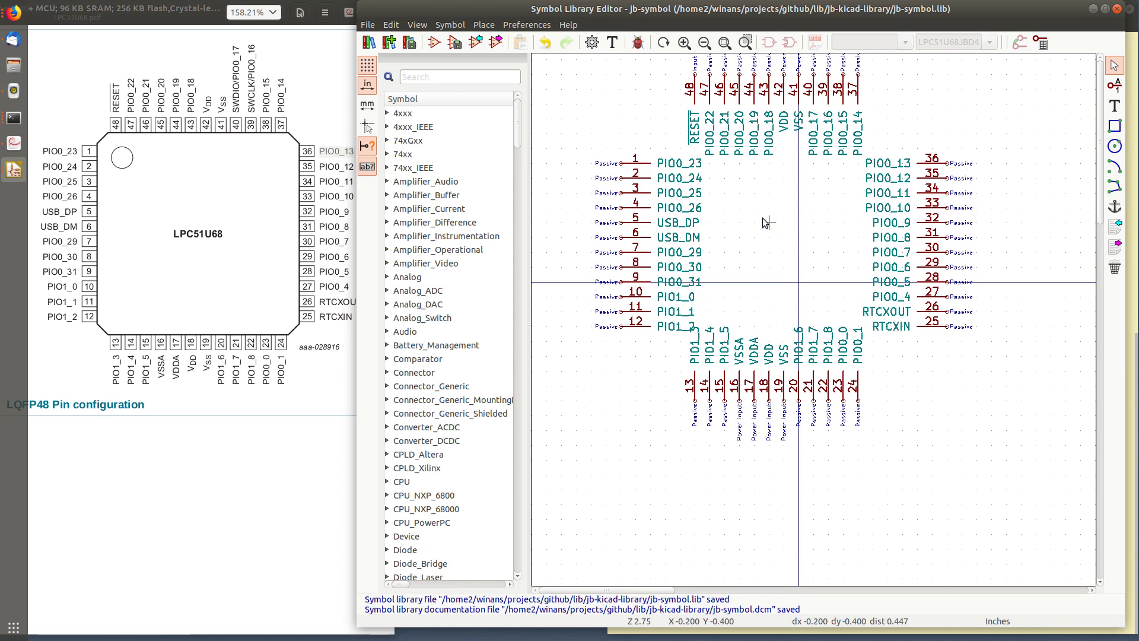
middle_click_drag(755, 237, 752, 321)
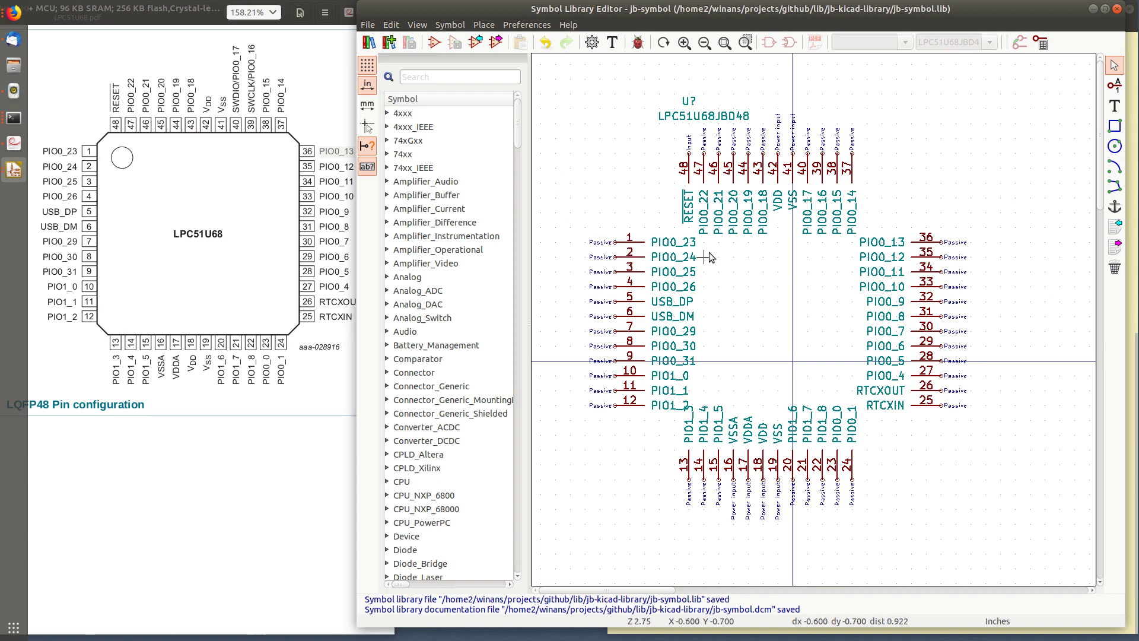
left_click(65, 153)
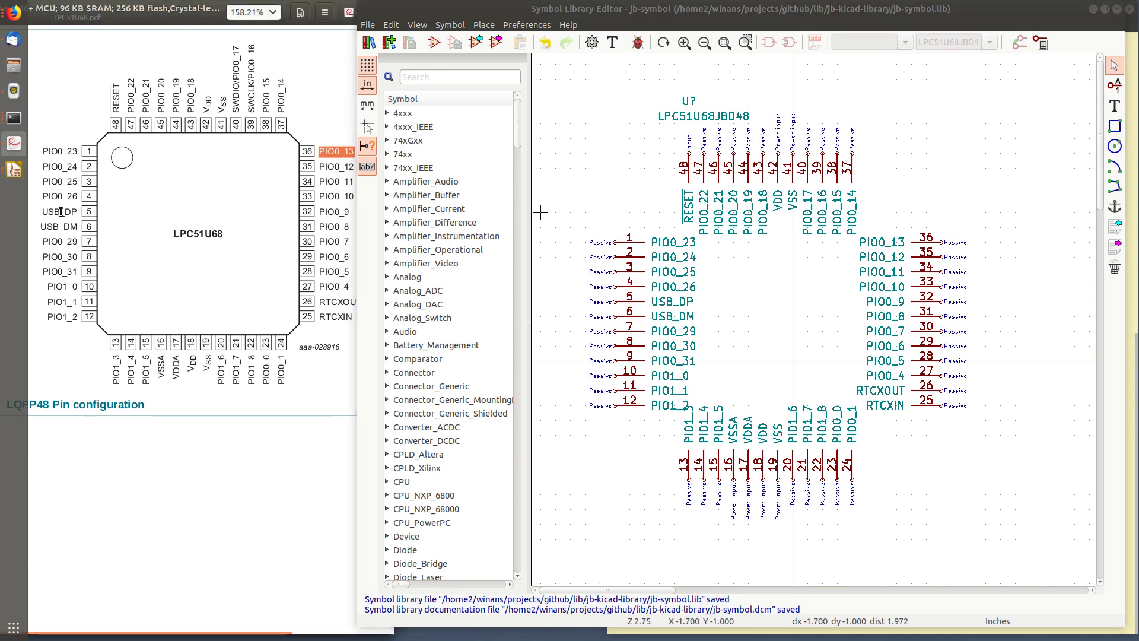
left_click(586, 313)
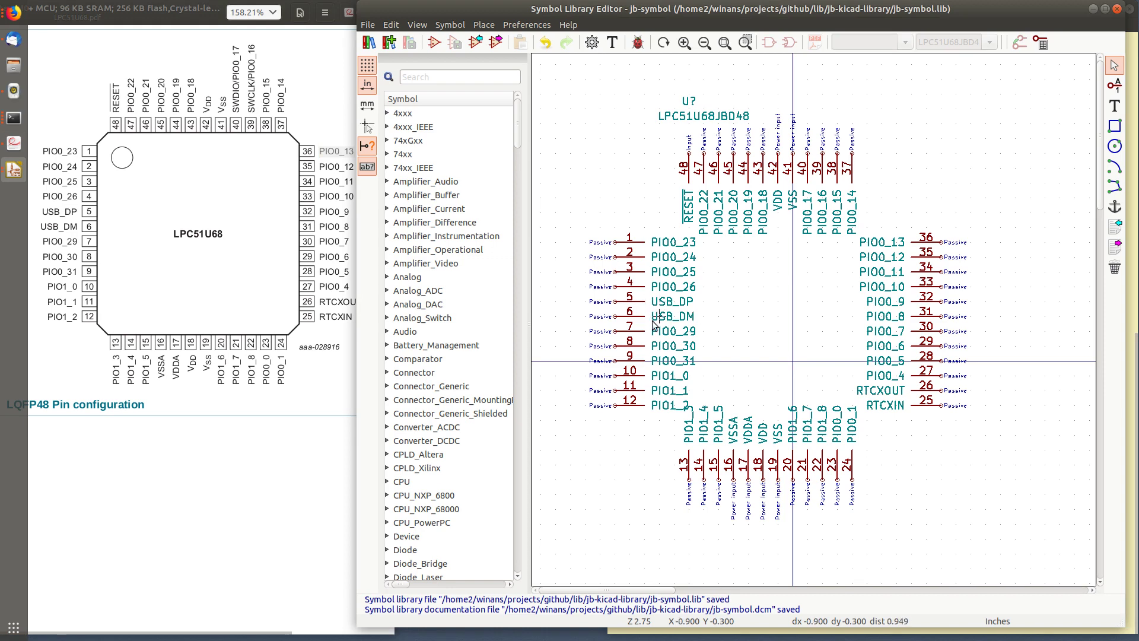
left_click(89, 219)
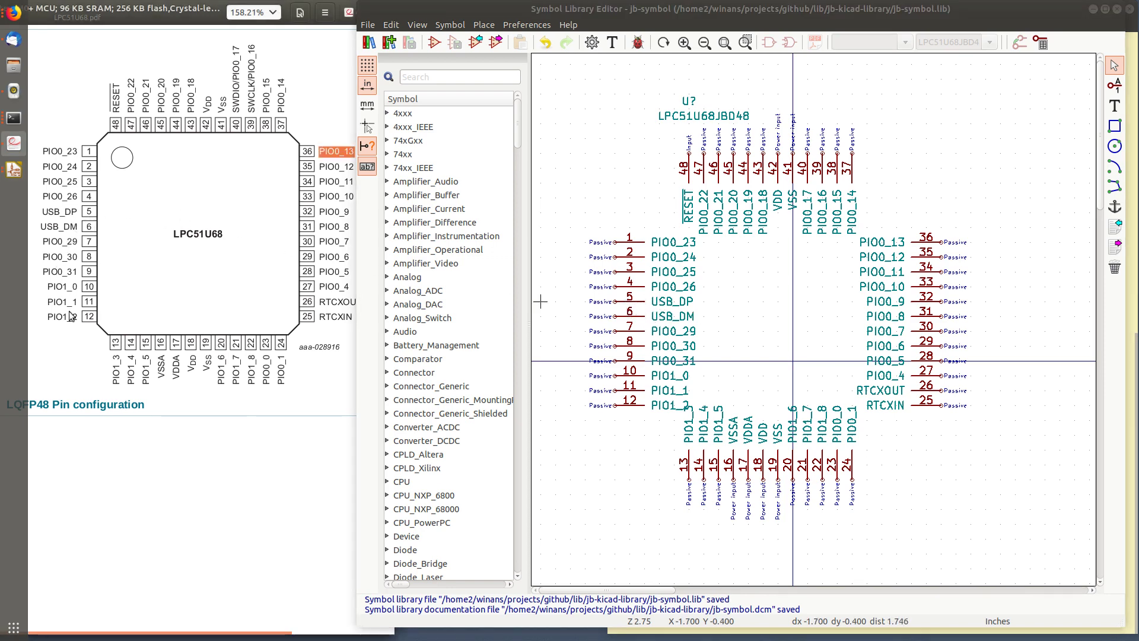
left_click(739, 220)
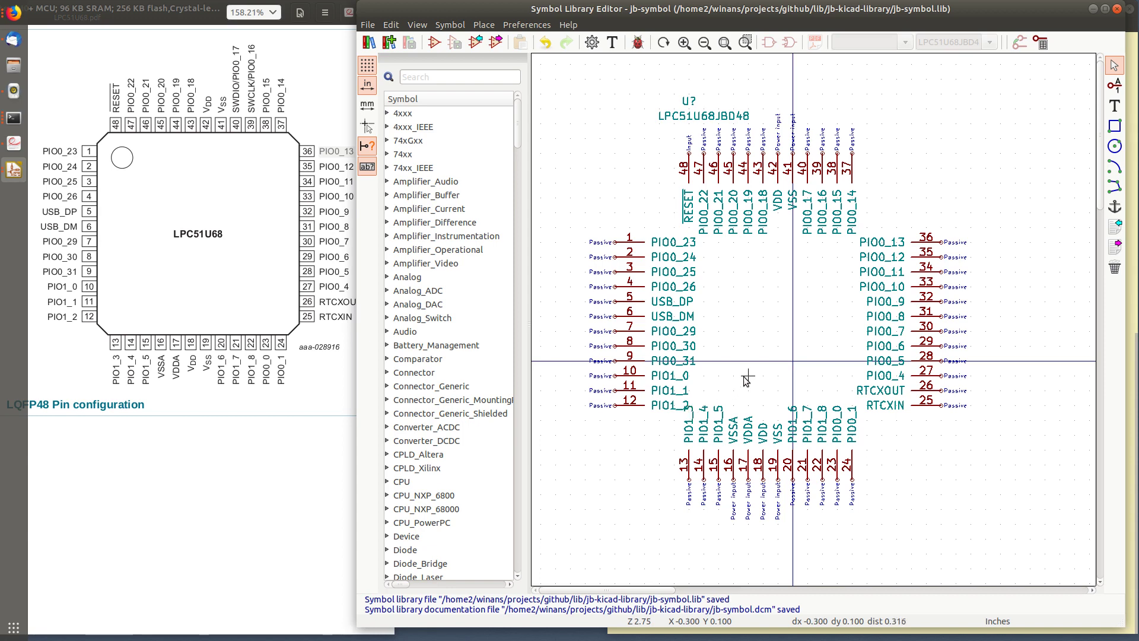
middle_click_drag(744, 375, 719, 300)
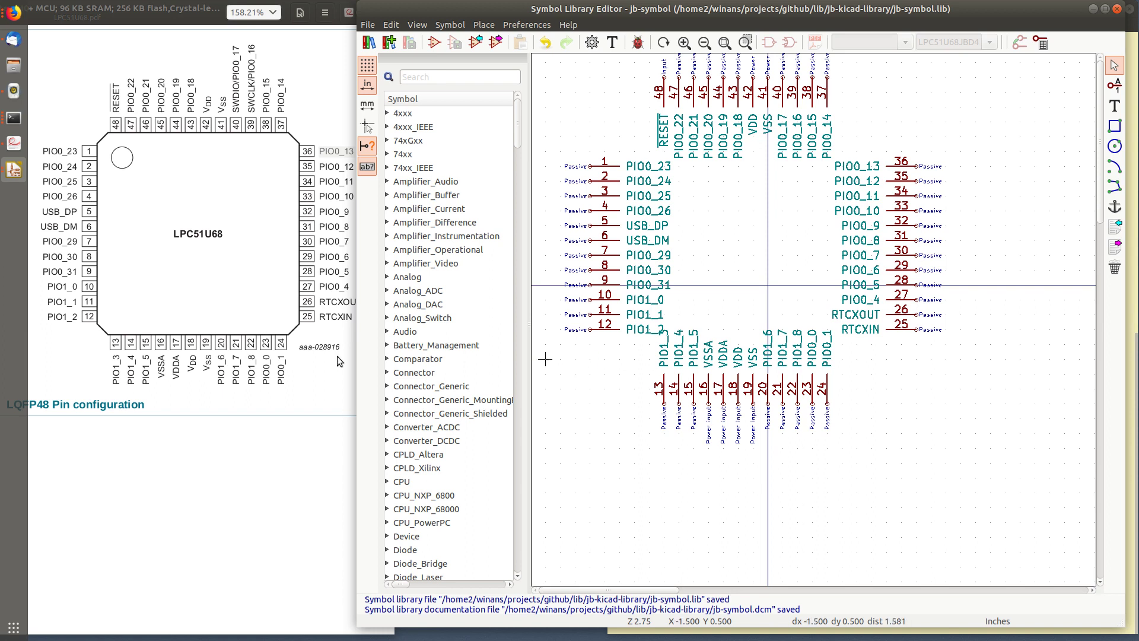
left_click(117, 371)
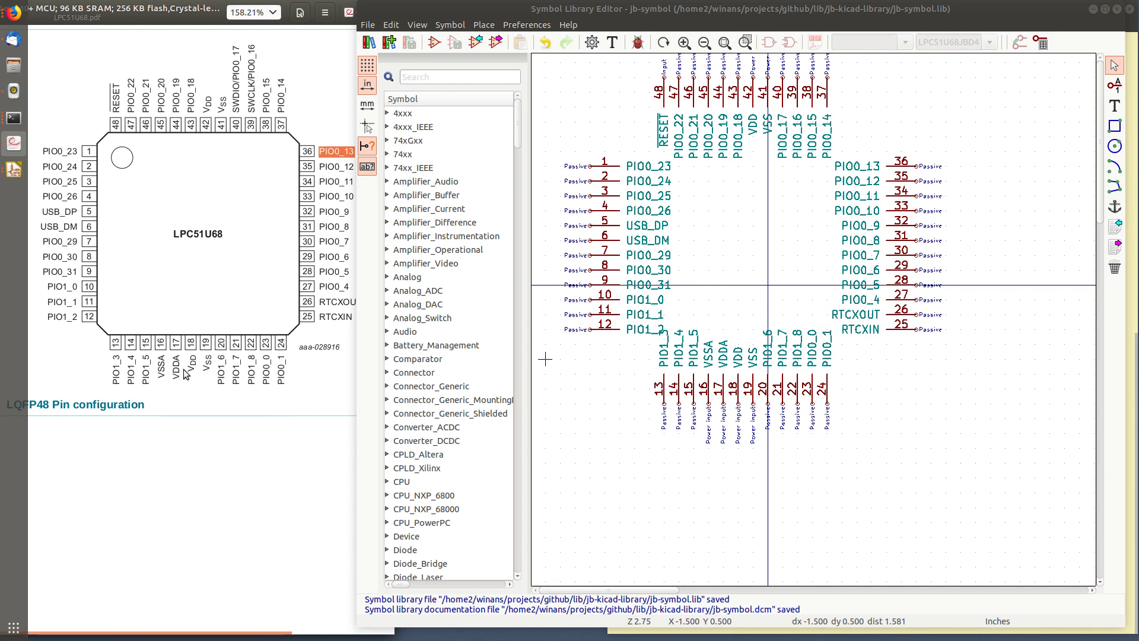
left_click(723, 436)
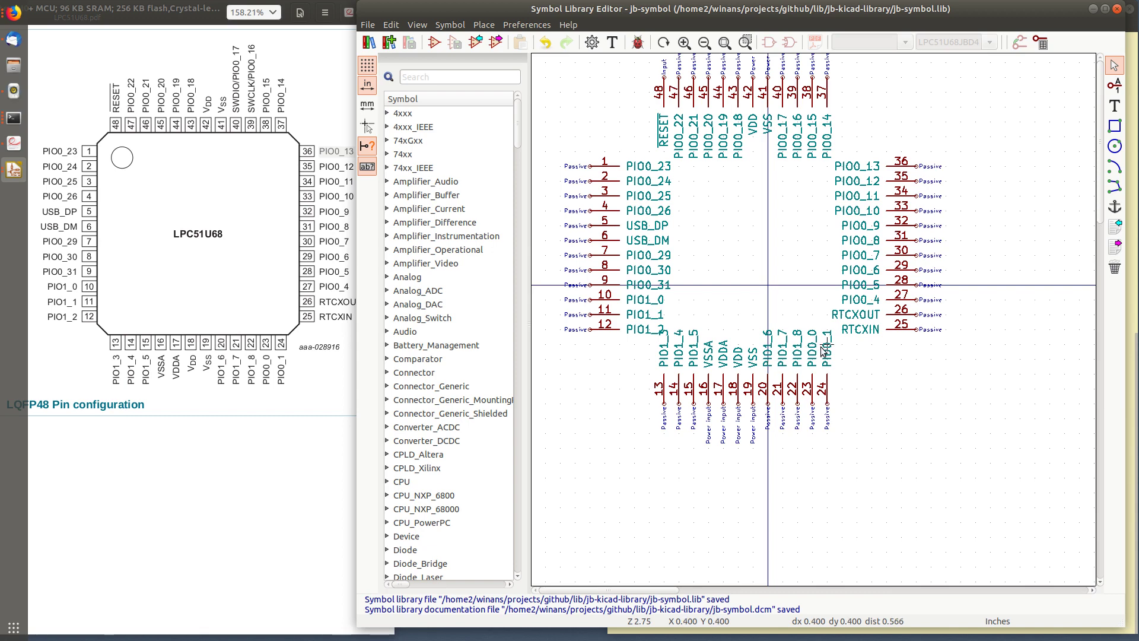
left_click(308, 379)
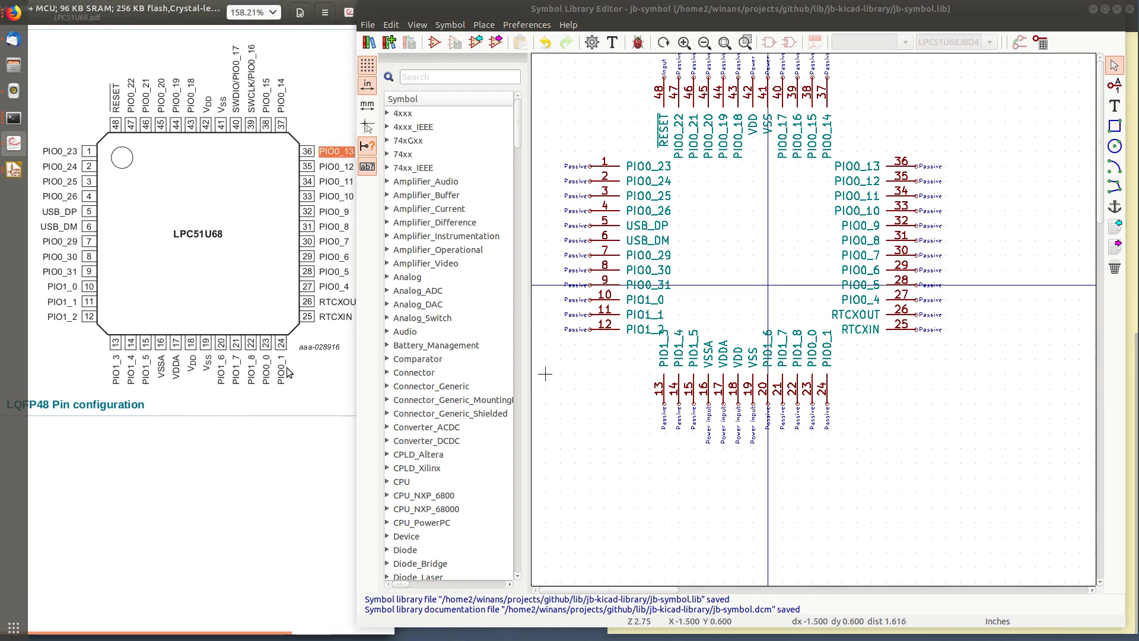
- Check the numbers and names of right-side pins 25–36 and top pins 37–48 against the datasheet's LQFP48 pinout
middle_click_drag(777, 334, 664, 455)
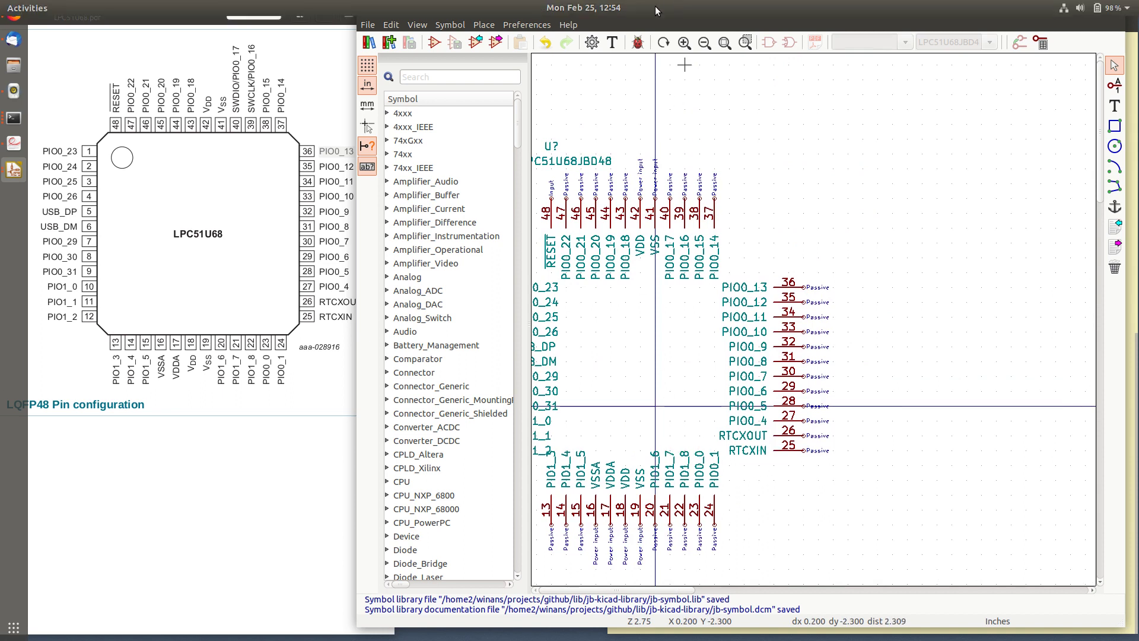
left_click(169, 14)
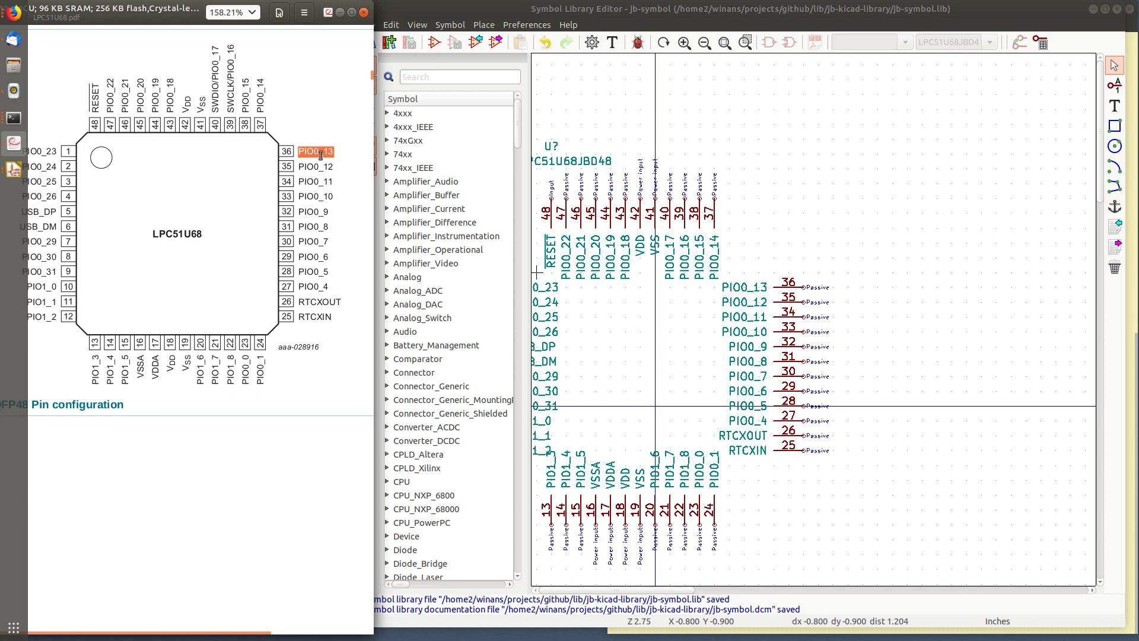
middle_click_drag(719, 218, 853, 264)
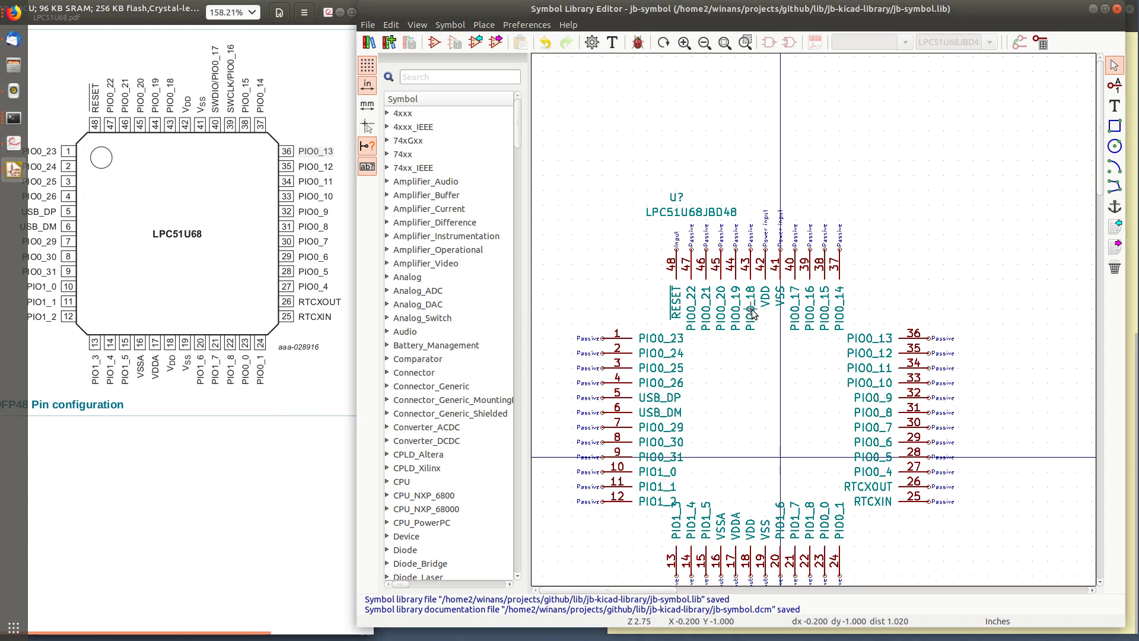
middle_click_drag(735, 355, 830, 246)
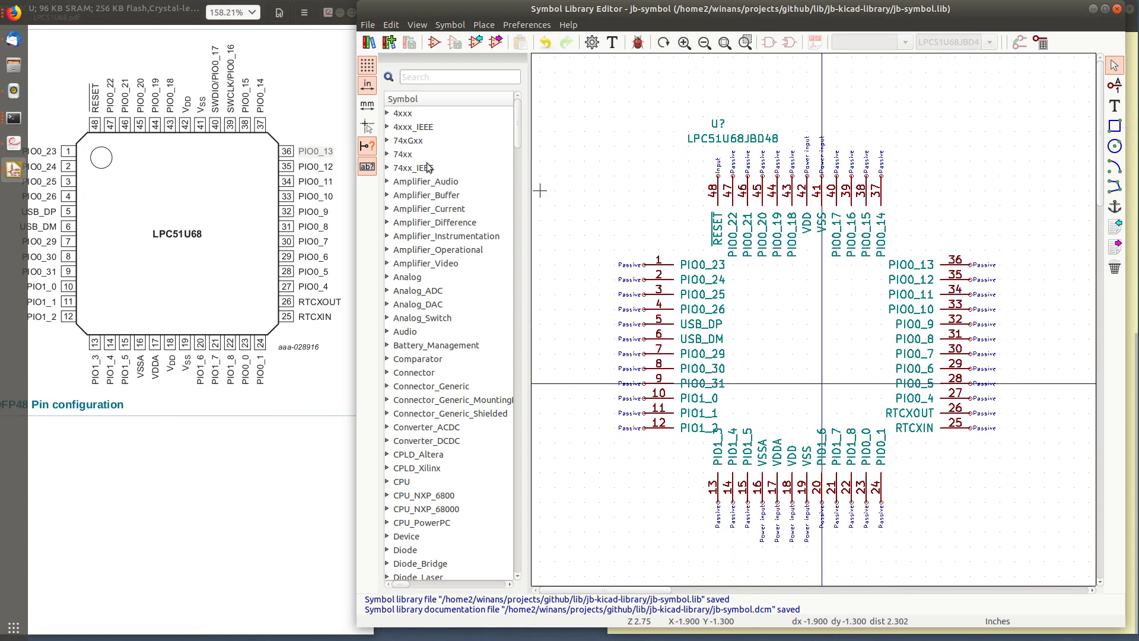
left_click(217, 119)
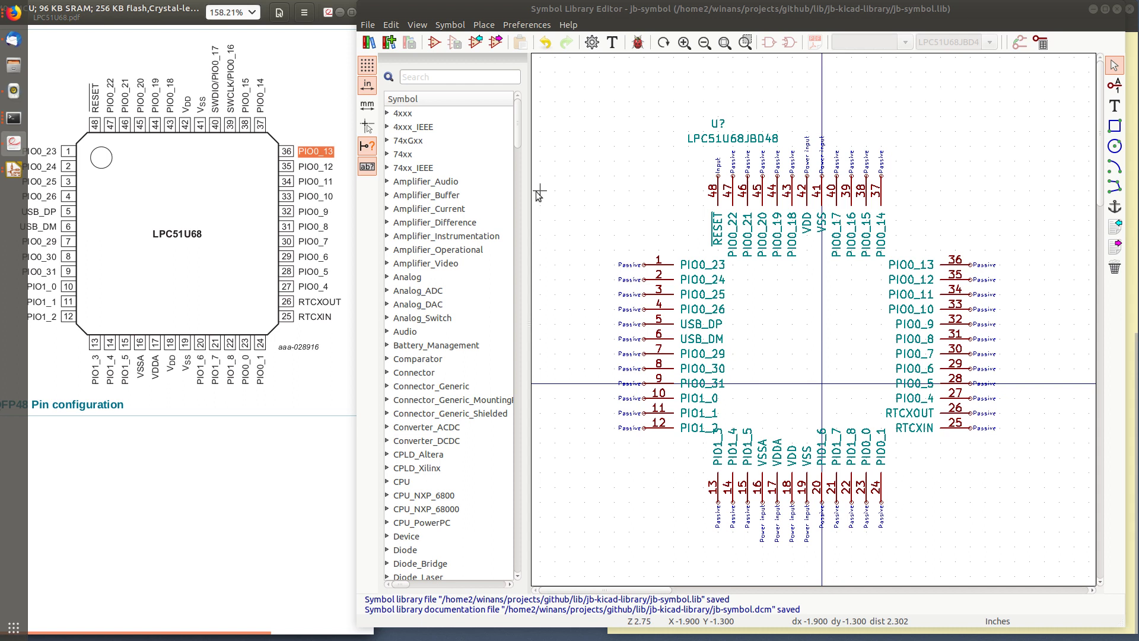
left_click(818, 209)
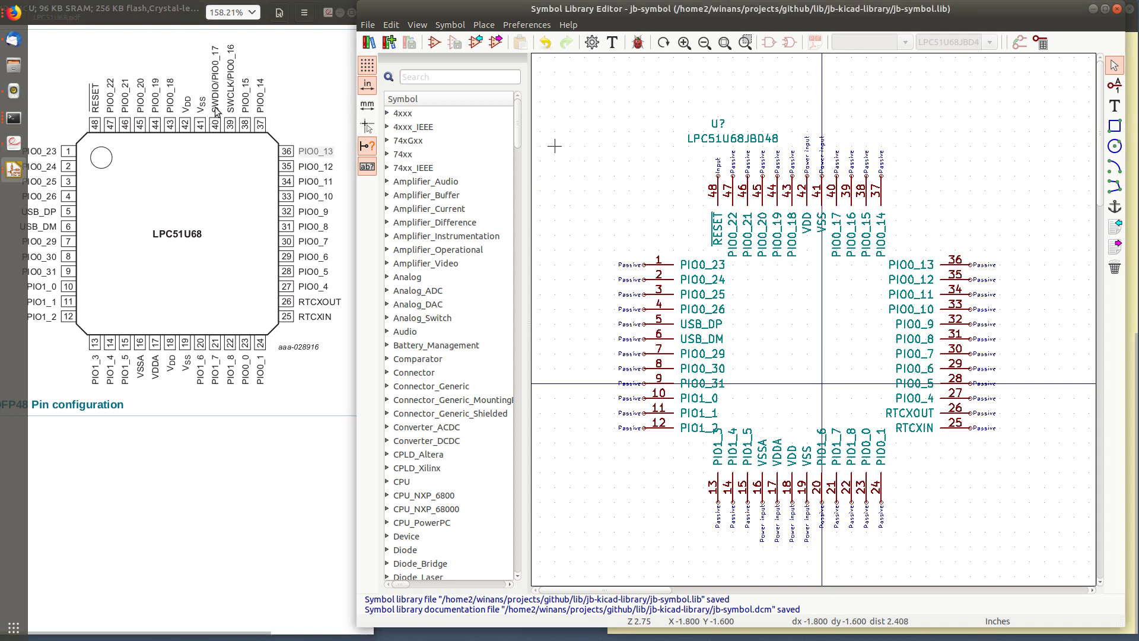
left_click(195, 106)
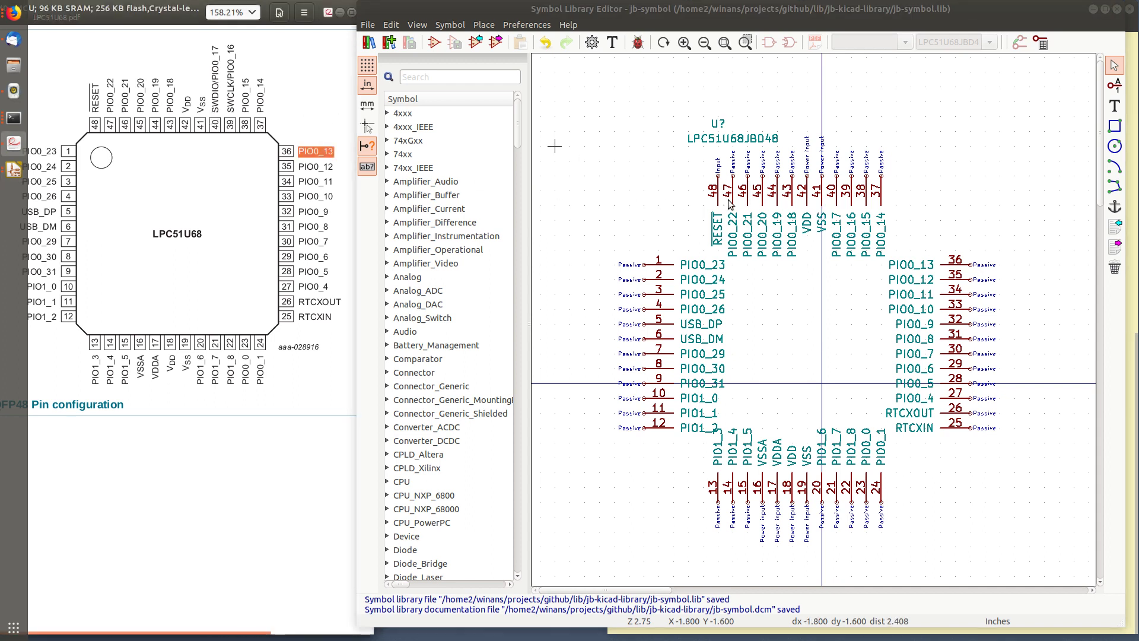
left_click(789, 235)
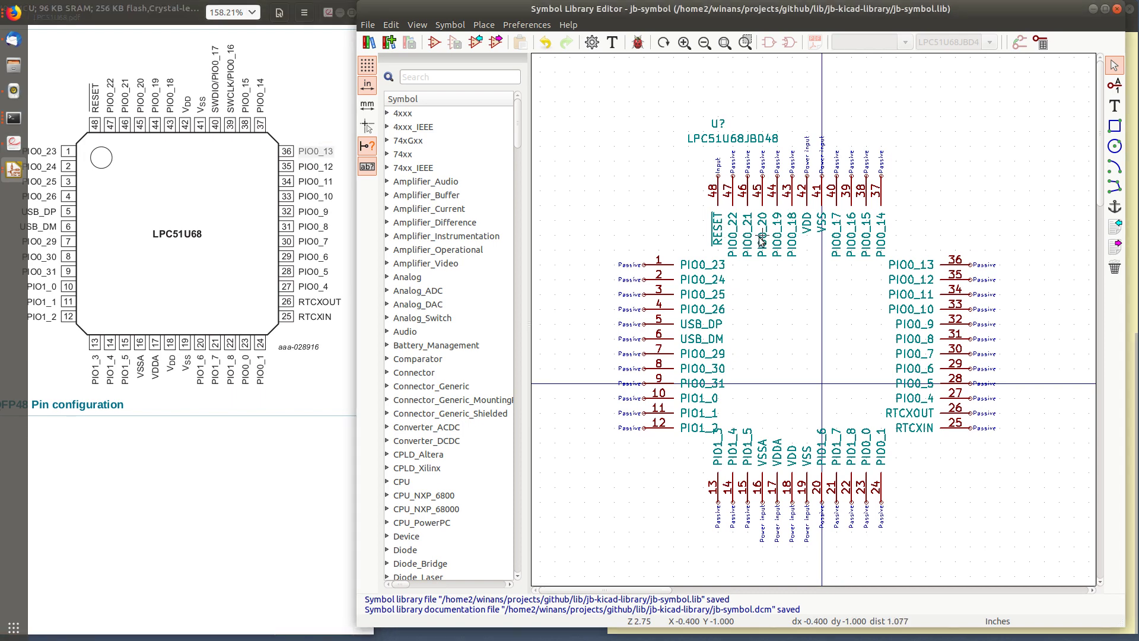
- Draw the body rectangle along the inner pin ends, from about X -1.000, Y -1.200 to X 0.800, Y 0.600
scroll(782, 259, "down", 3)
scroll(781, 259, "right", 2)
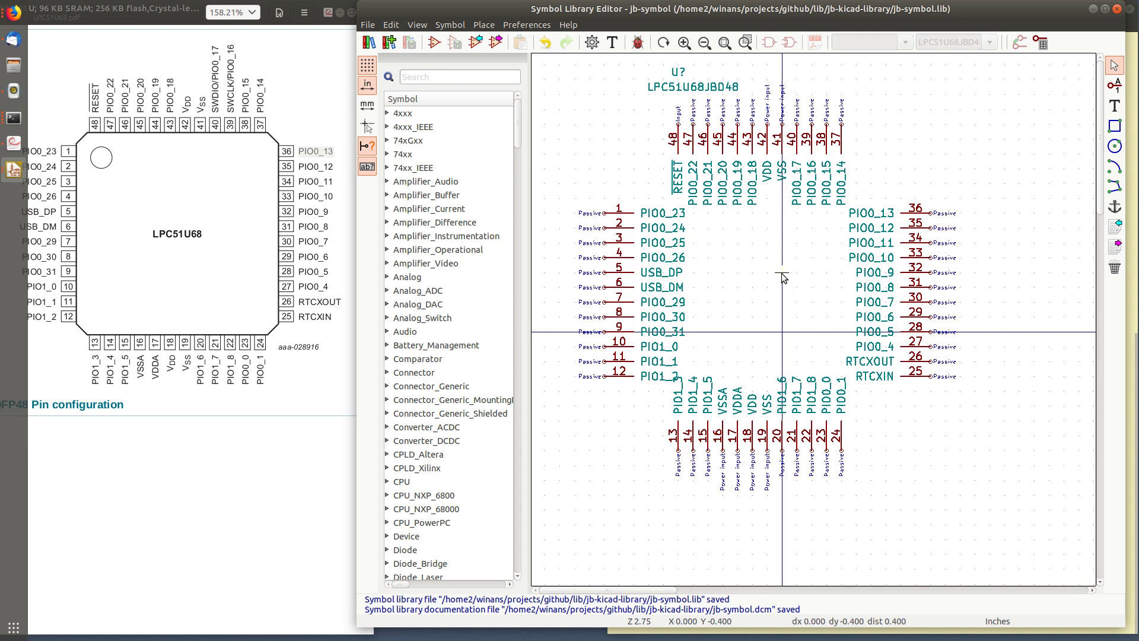
left_click(1115, 125)
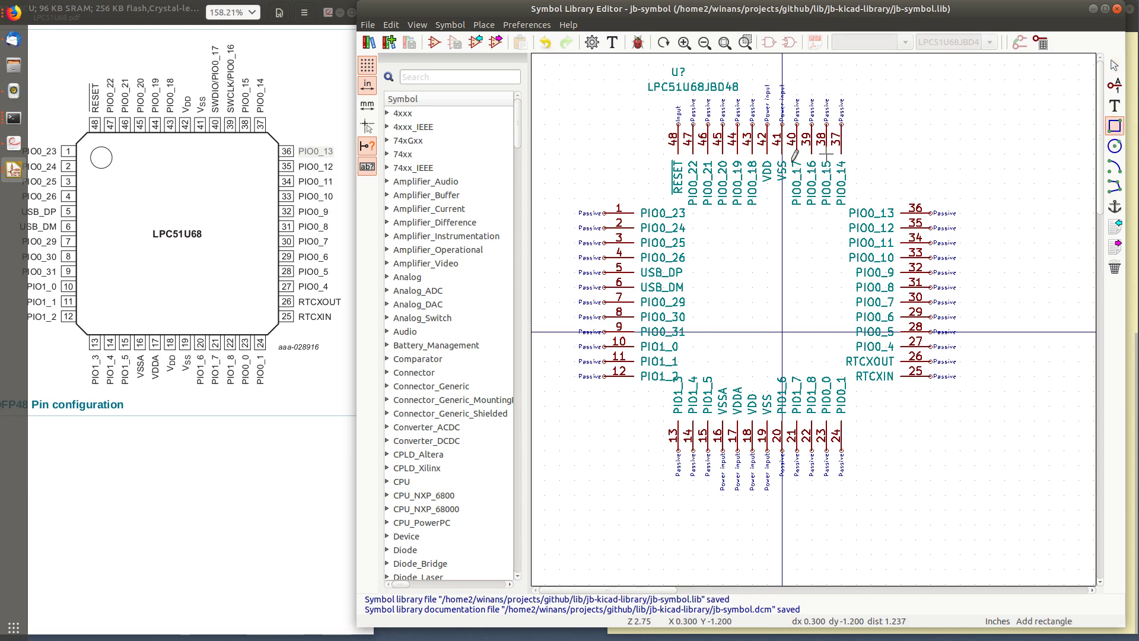
left_click(634, 154)
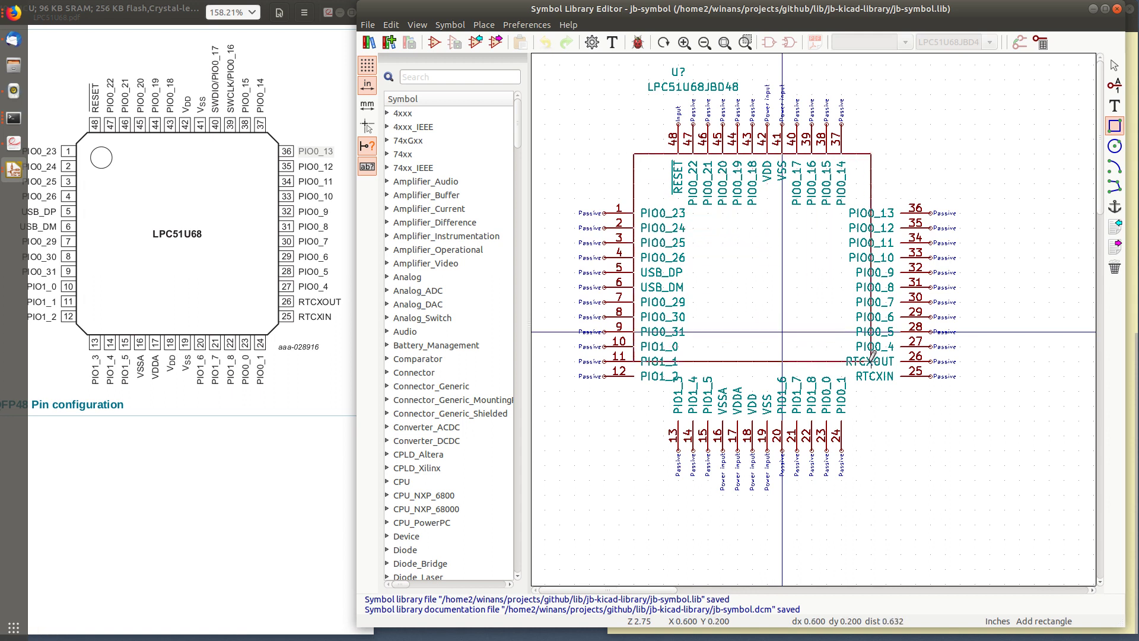
left_click(901, 418)
key("Escape")
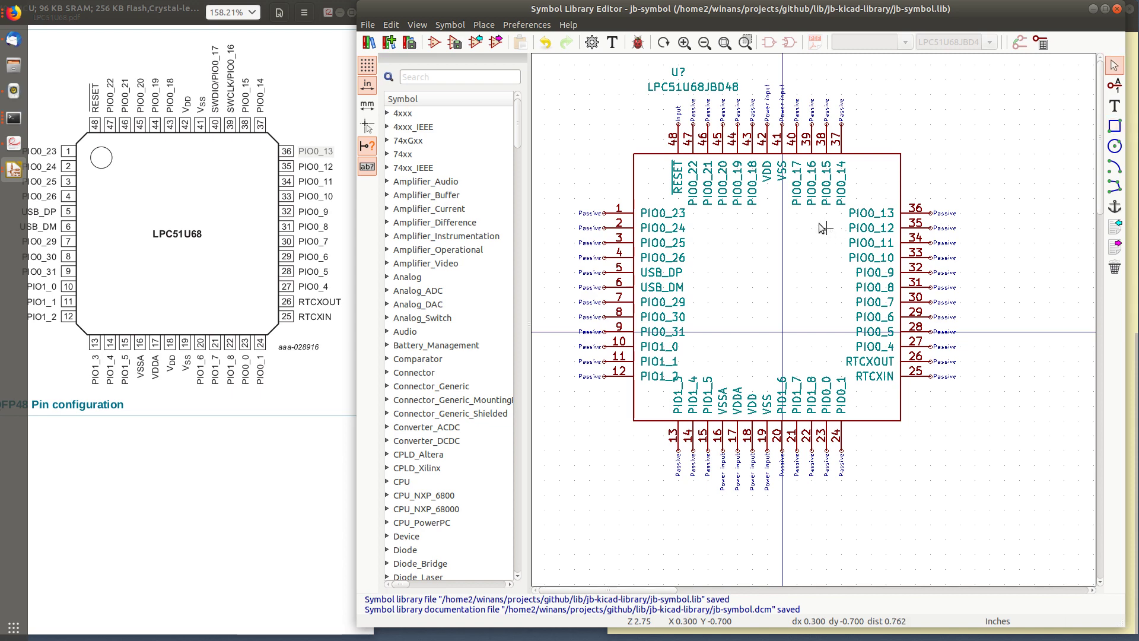
- Set the body rectangle's fill style to Fill background and save the jb-symbol library
left_click(634, 155)
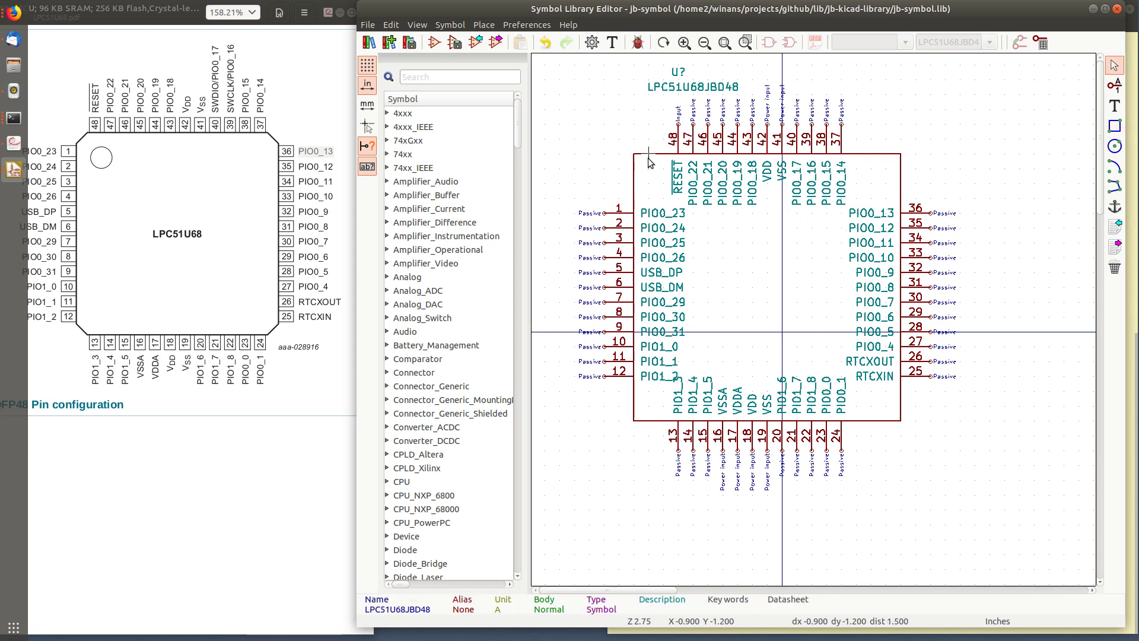
double_click(644, 158)
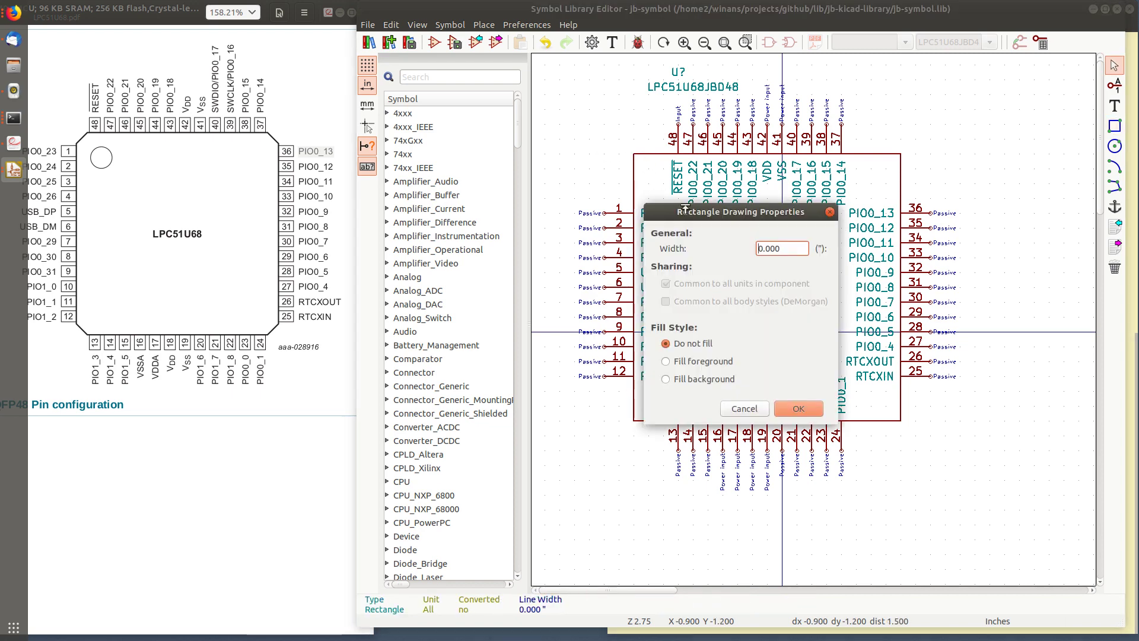
left_click(699, 380)
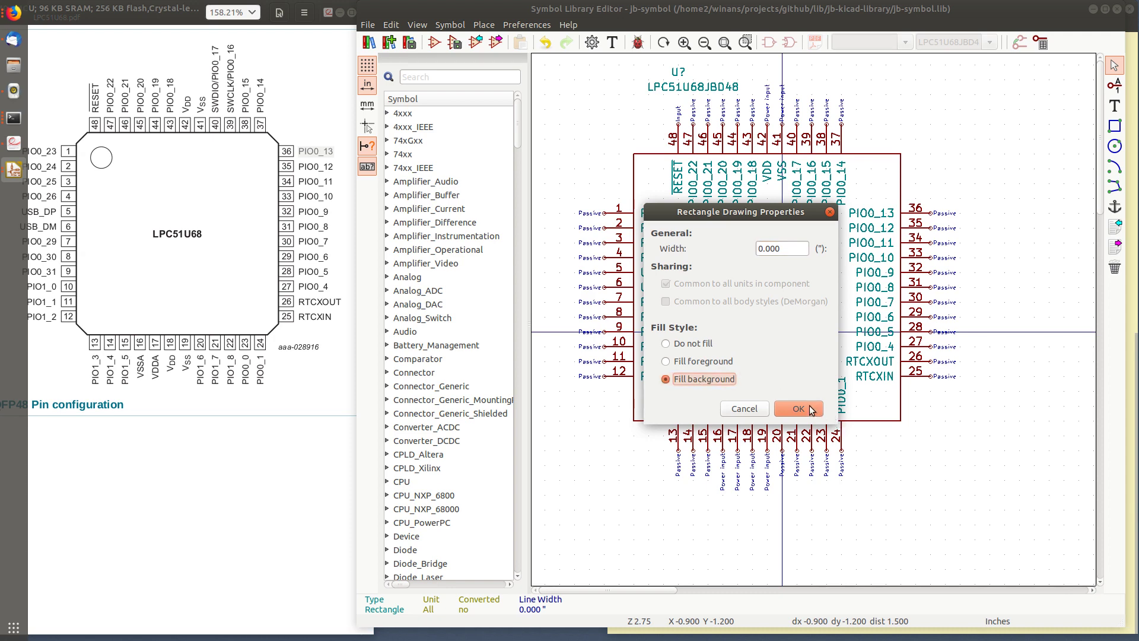
left_click(810, 410)
key("ctrl+s")
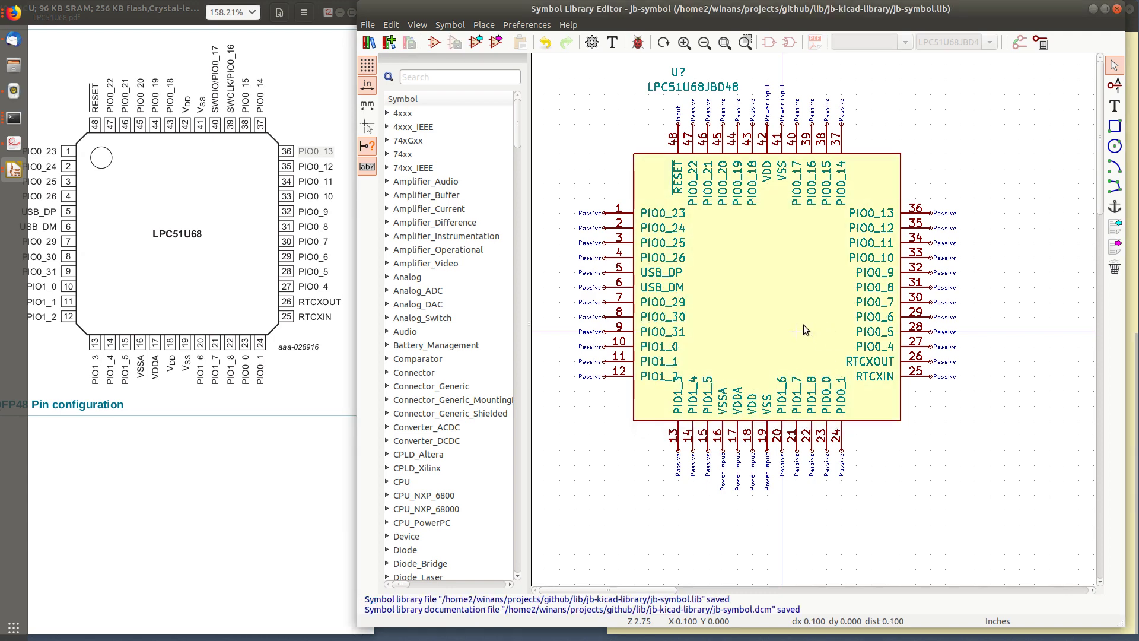
- Move the reference U? and the name LPC51U68JBD48 together to just above the body's upper-right corner, beside pin 37
scroll(739, 318, "up", 4)
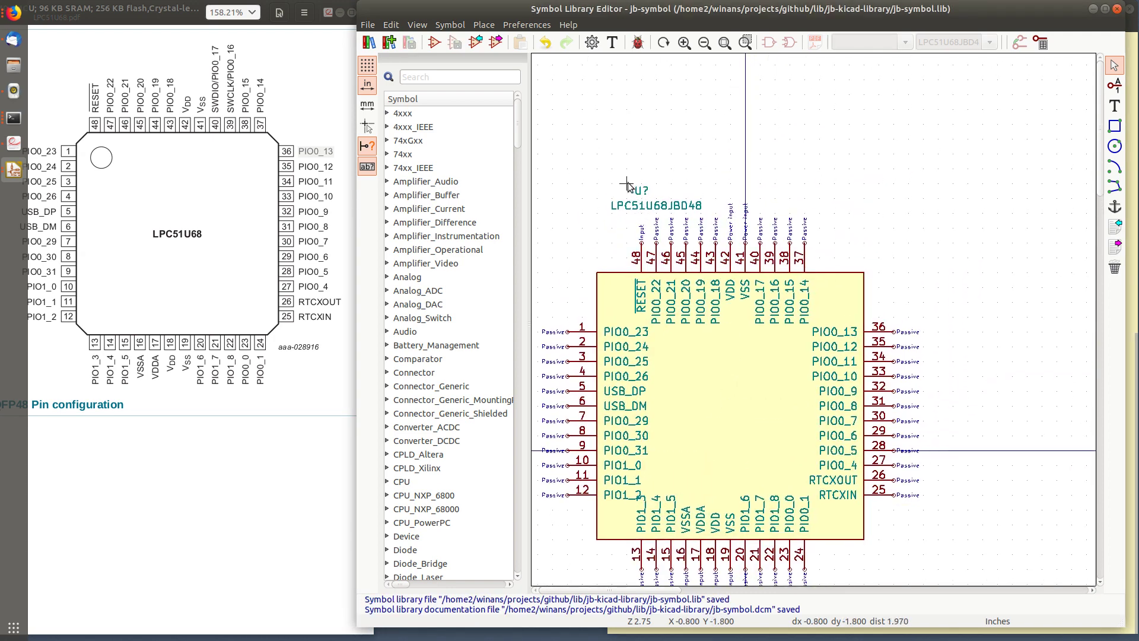
left_click_drag(611, 169, 702, 213)
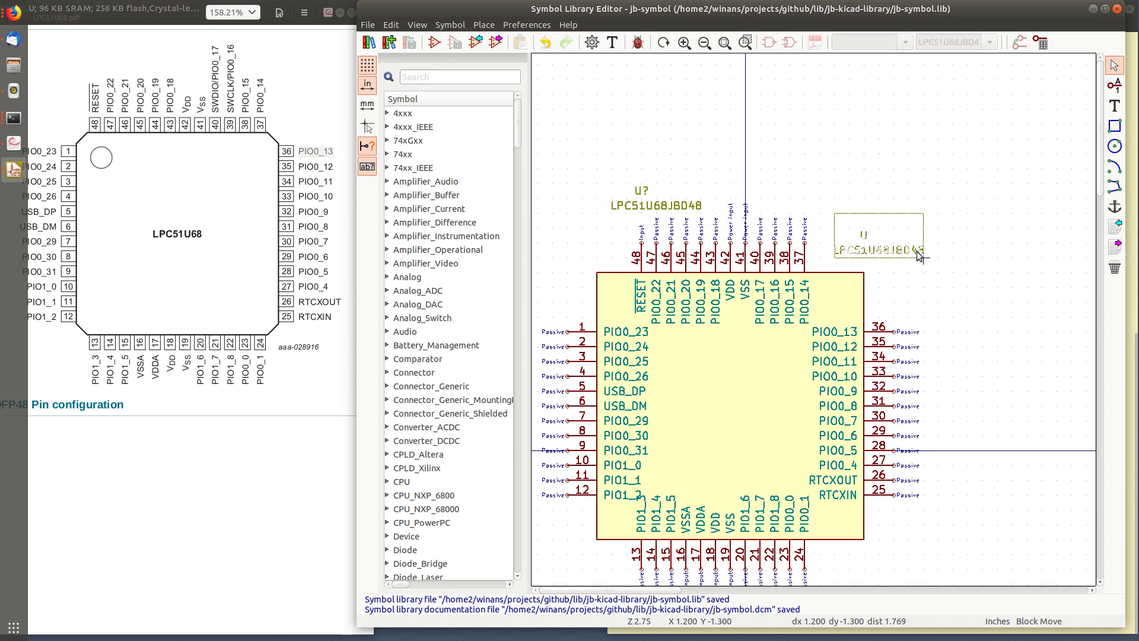
left_click(918, 264)
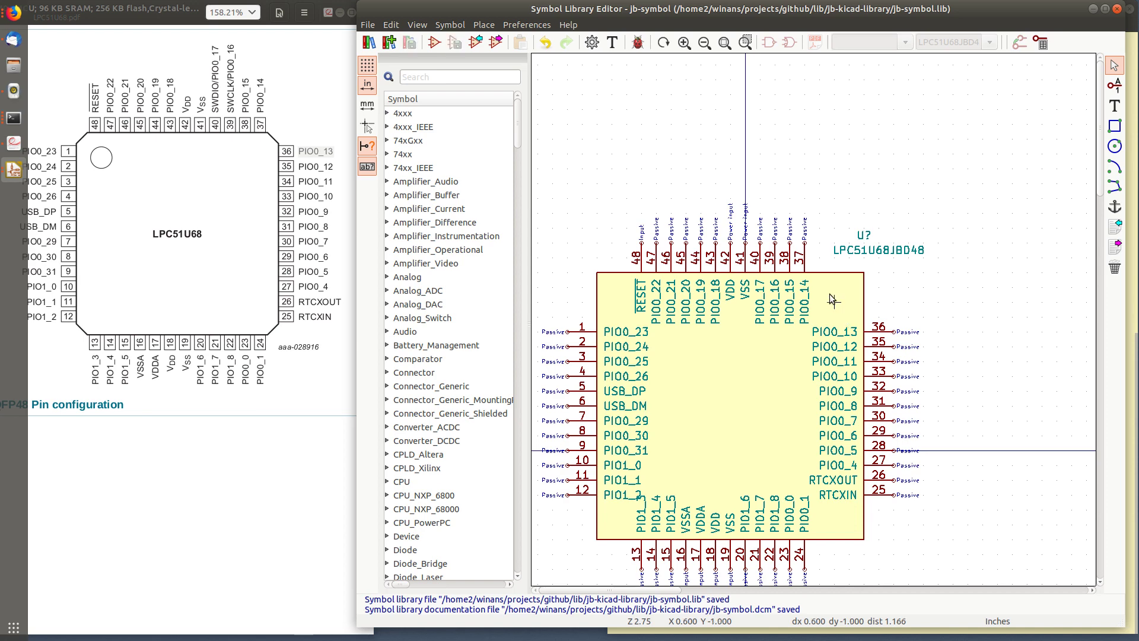
- Move the left-side pins 1–12 as a block 0.100 inches to the left
middle_click_drag(737, 323, 803, 198)
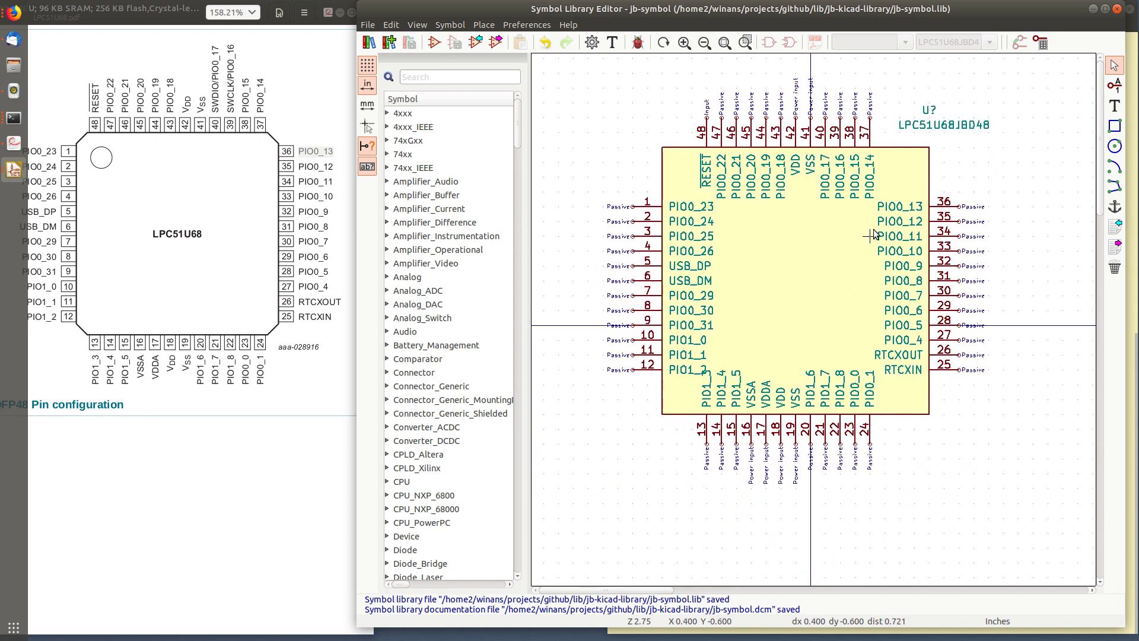
middle_click_drag(818, 257, 777, 256)
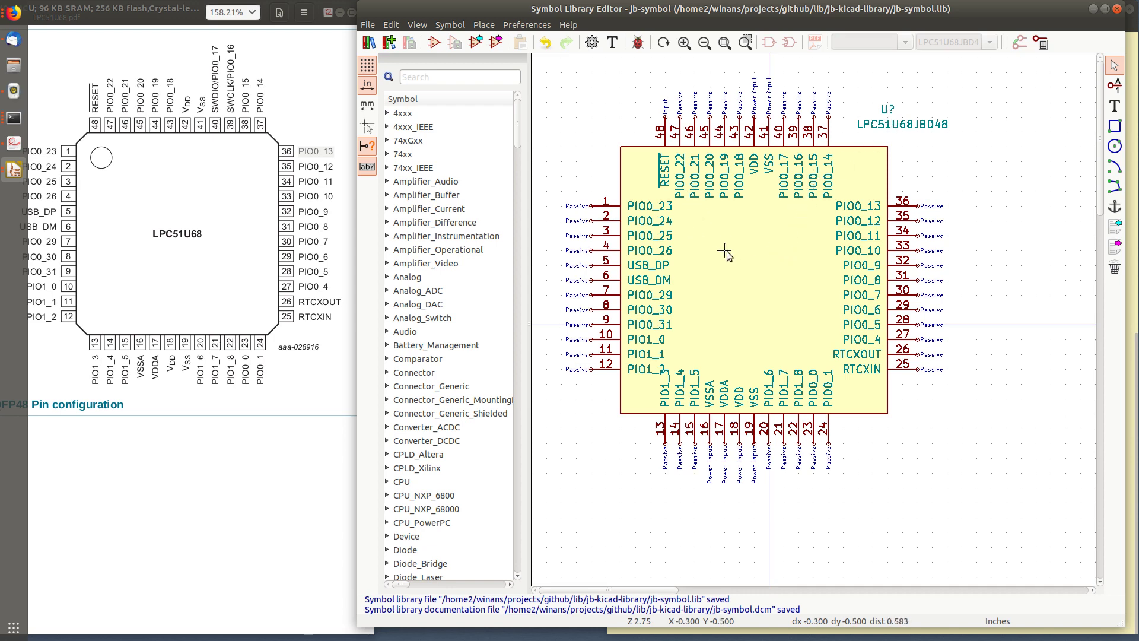
middle_click_drag(727, 255, 813, 262)
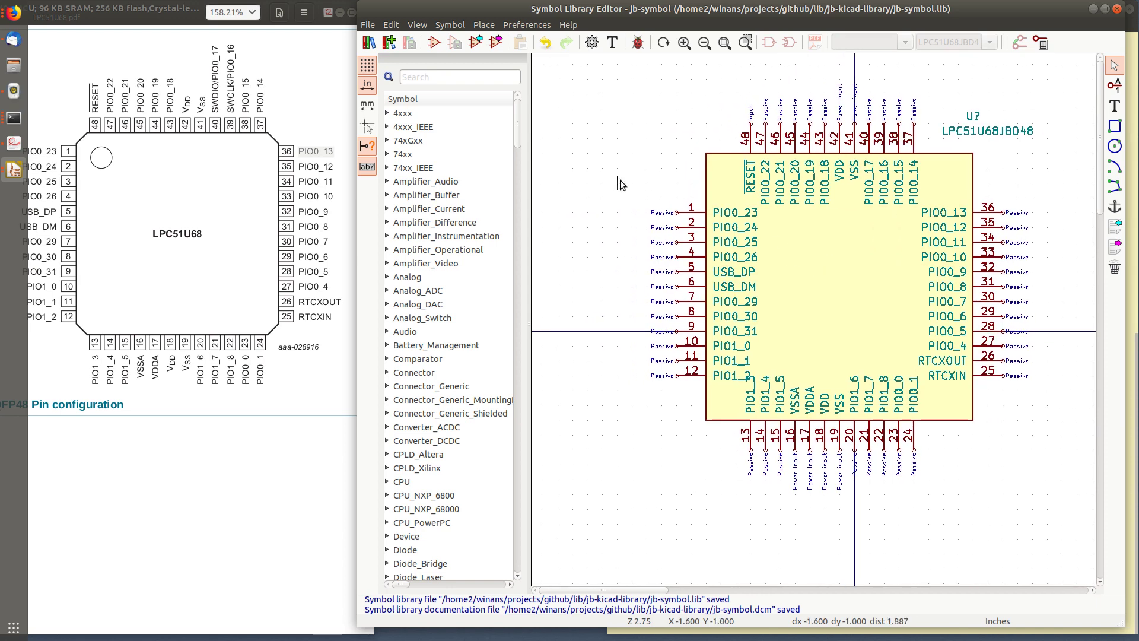
left_click_drag(612, 184, 678, 420)
left_click(678, 420)
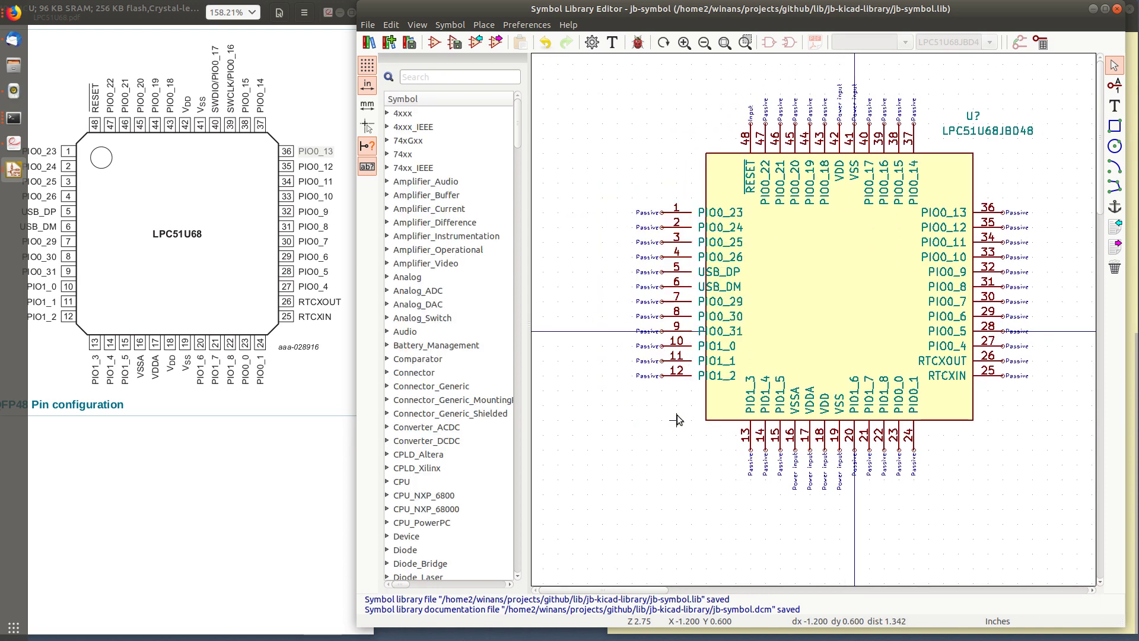
left_click(705, 182)
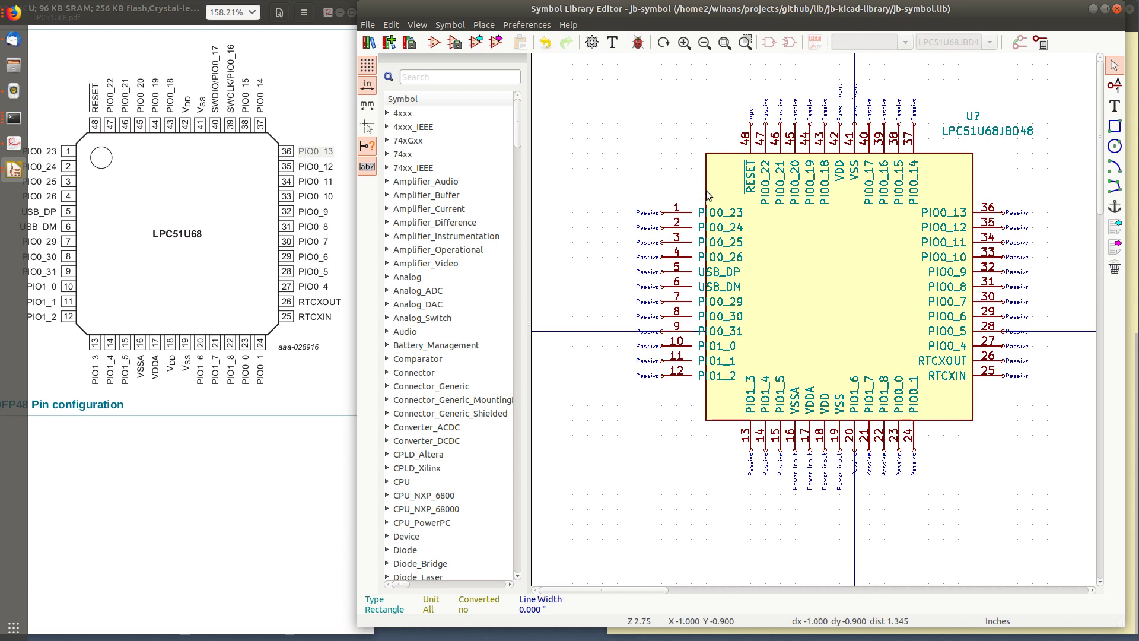
key("m")
left_click(710, 191)
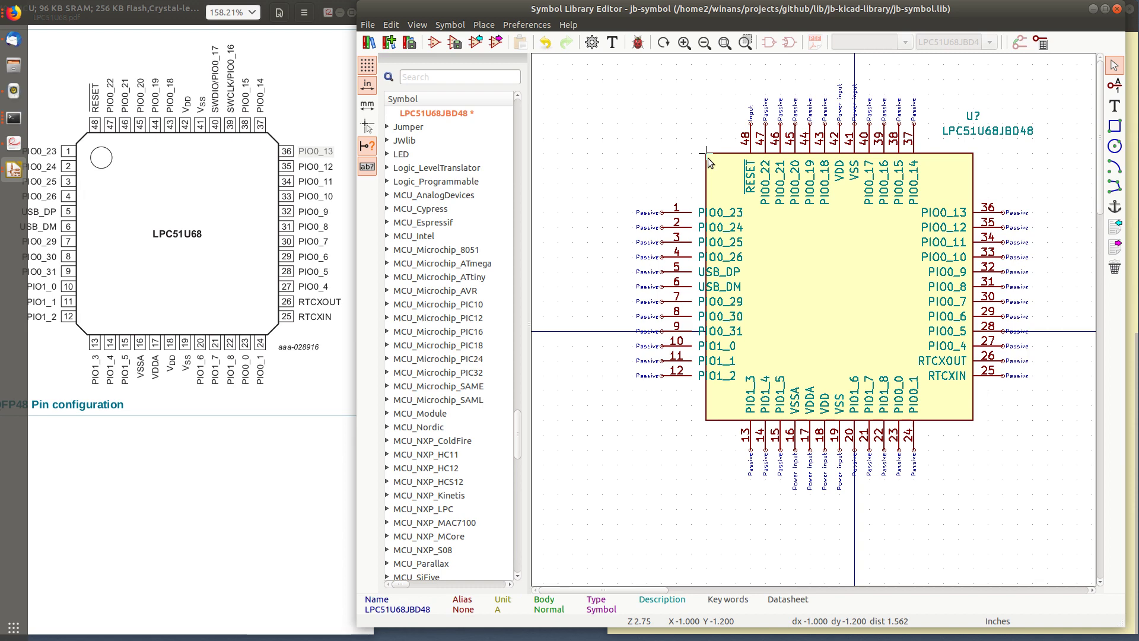
- Replace the body rectangle with a new one from about X -1.100, Y -1.200 to X 0.800, Y 0.600
key("Delete")
left_click(1114, 126)
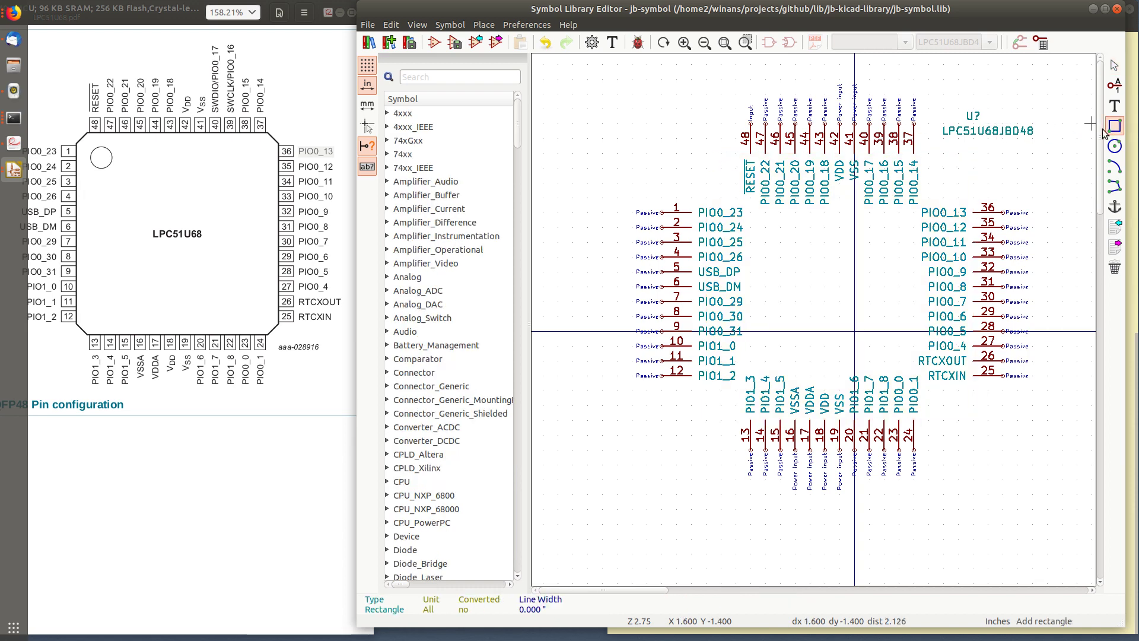
left_click(691, 153)
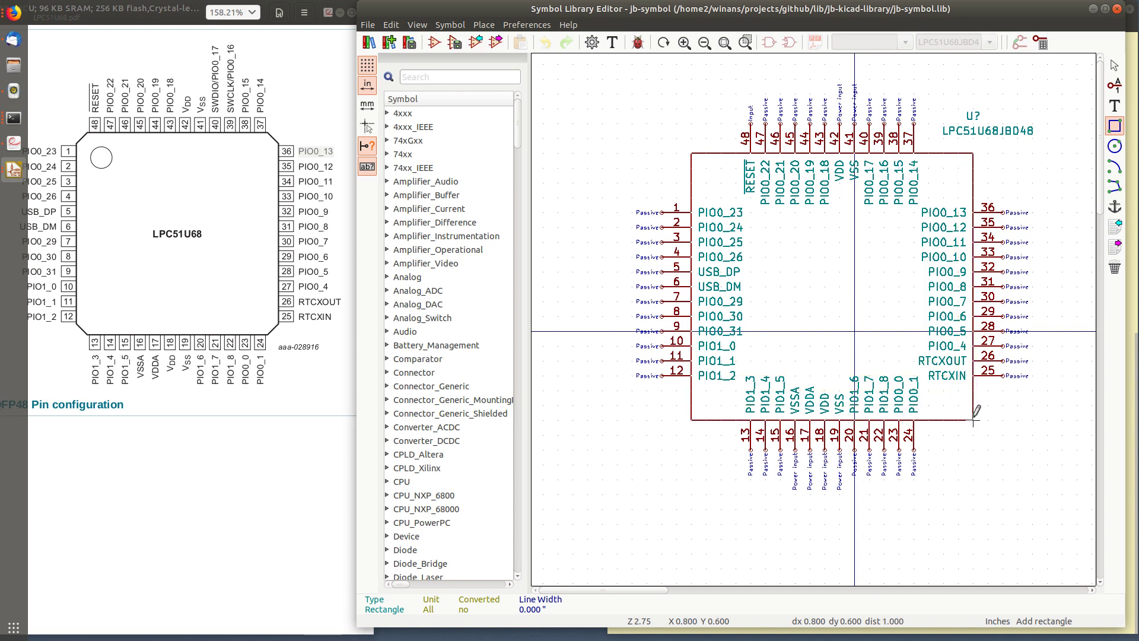
left_click(973, 420)
key("Escape")
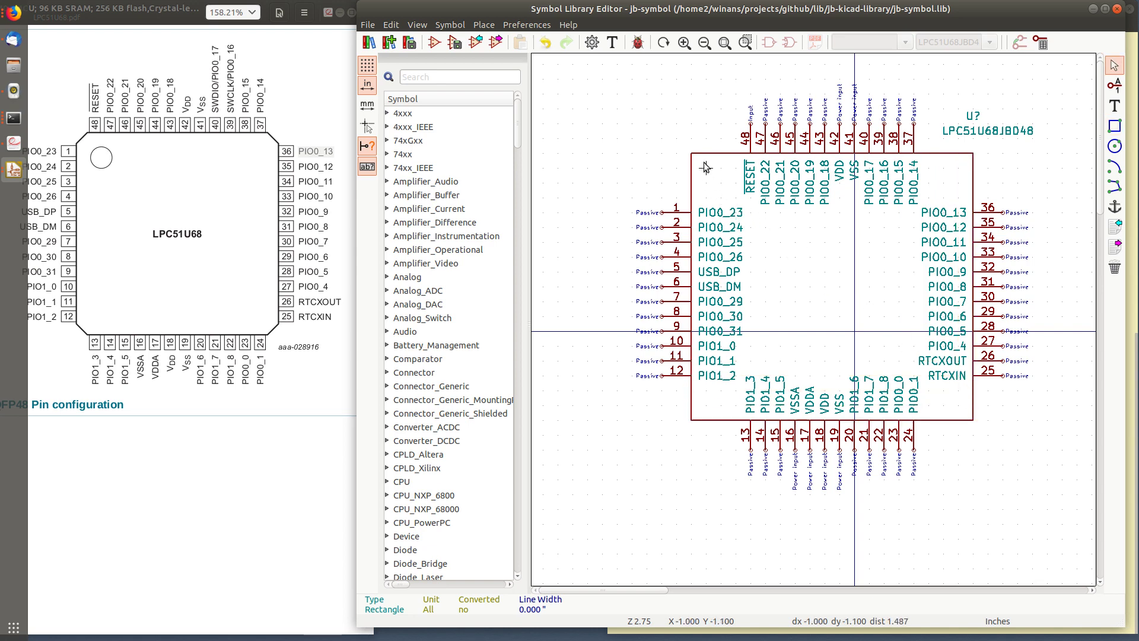
- Set the new body rectangle's fill style to Fill background
double_click(699, 158)
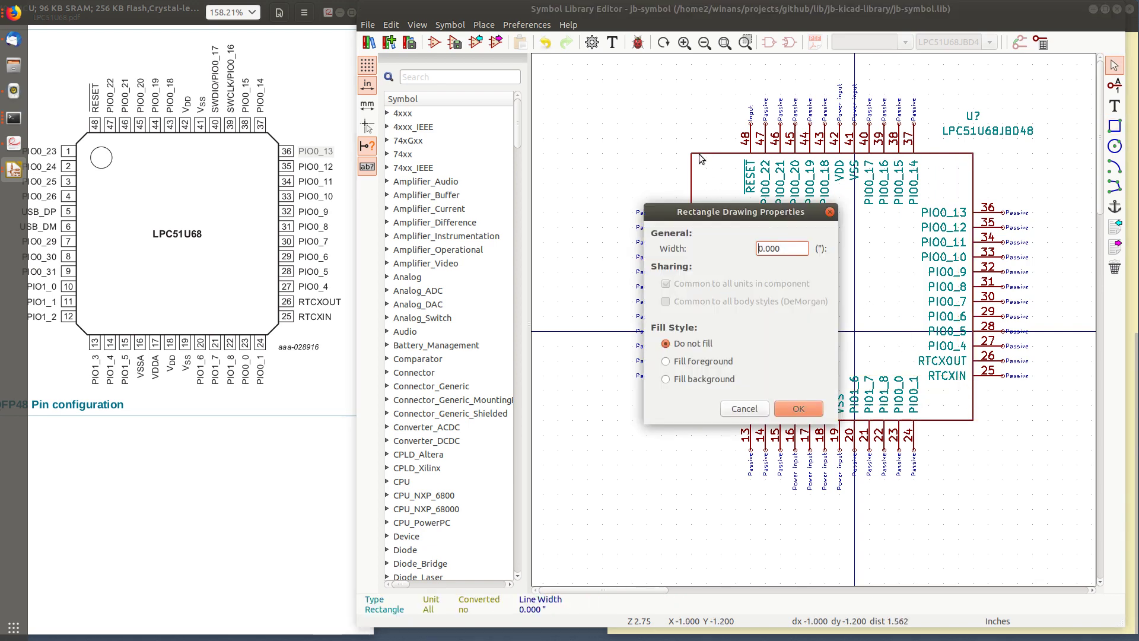
left_click(707, 377)
left_click(798, 408)
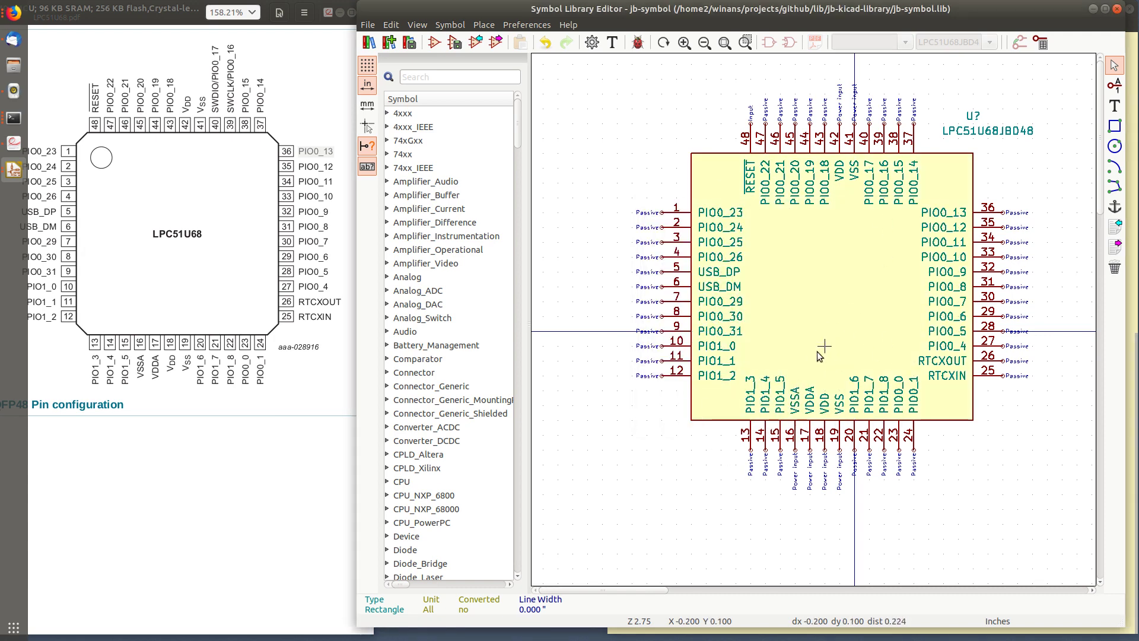
- Move the whole symbol about 0.200 inches right and 0.300 inches down to centre its body on the origin, and save the library
scroll(827, 344, "down", 2)
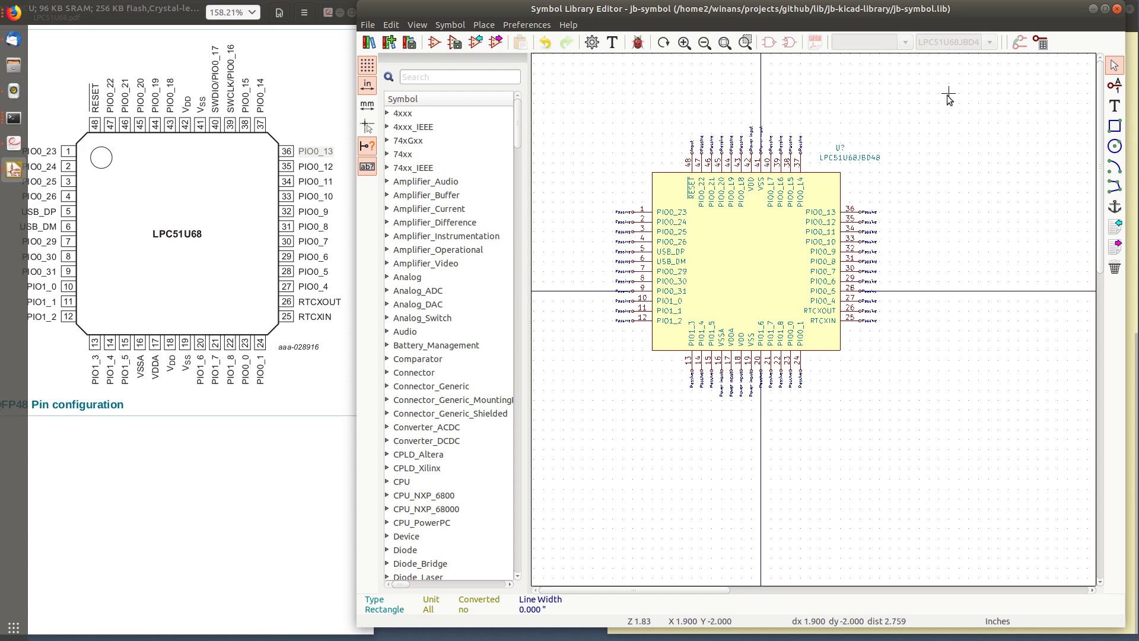
left_click_drag(938, 112, 616, 314)
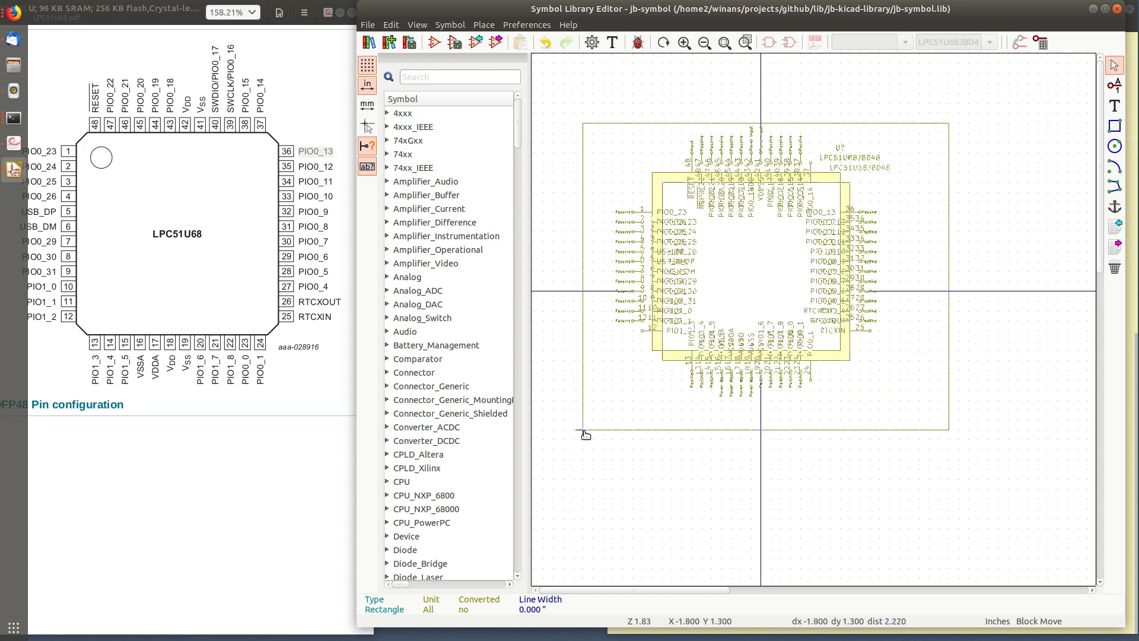
left_click(592, 469)
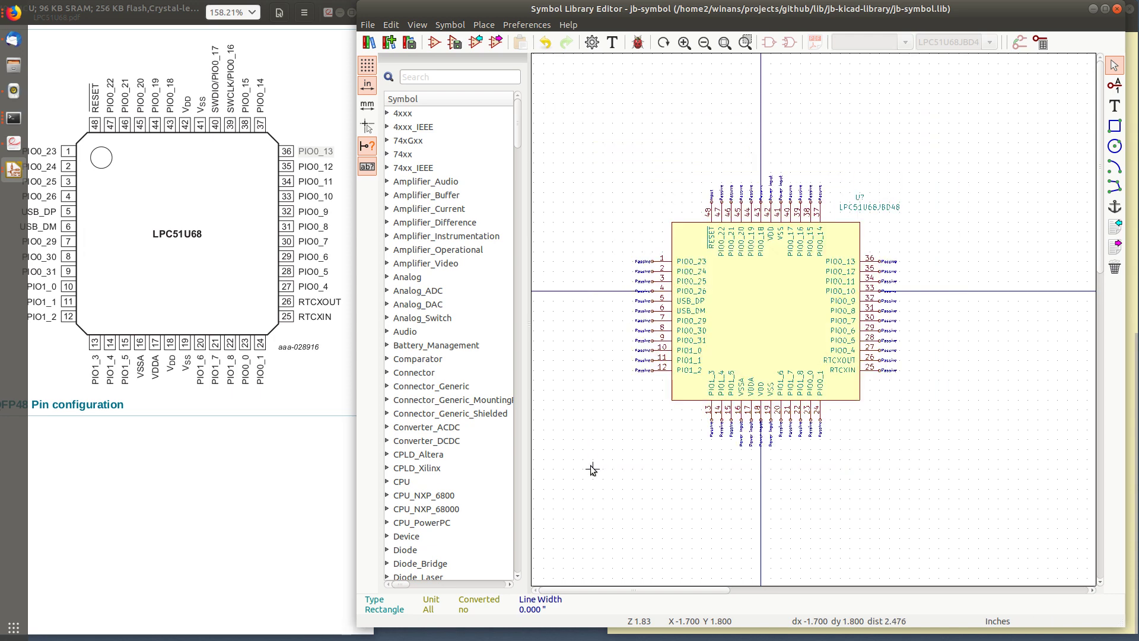
left_click_drag(603, 163, 943, 501)
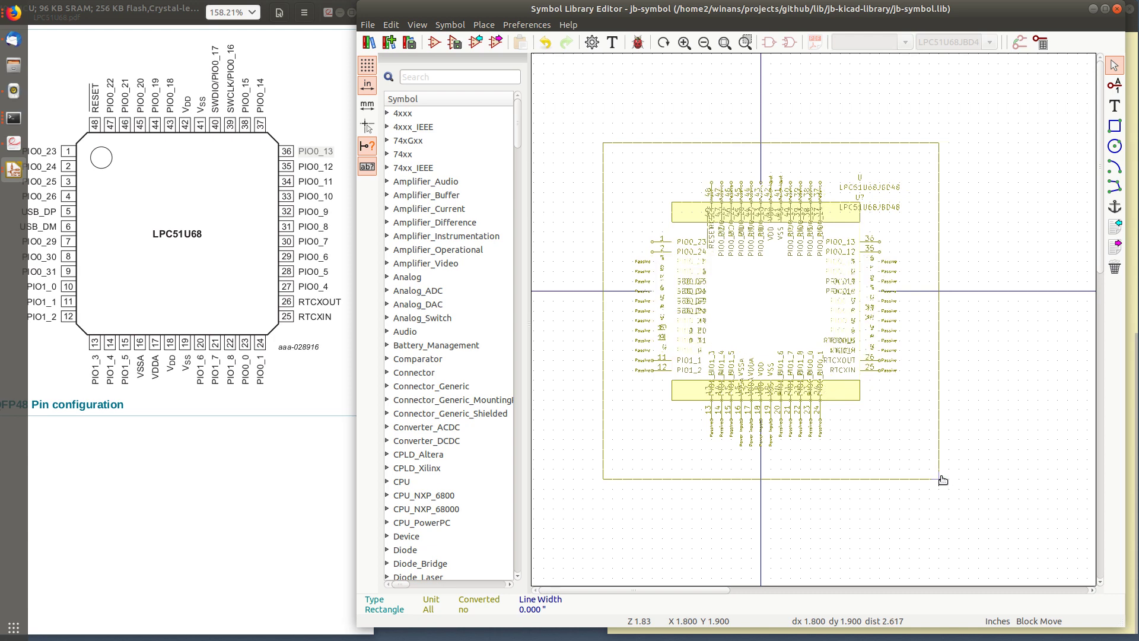
left_click(945, 480)
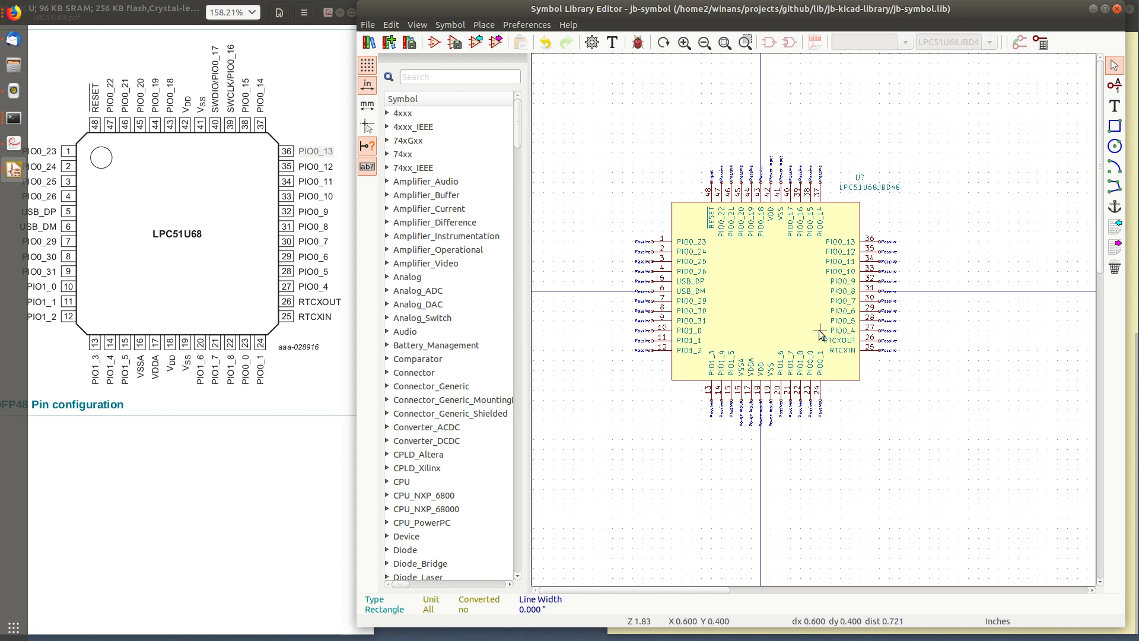
key("ctrl+s")
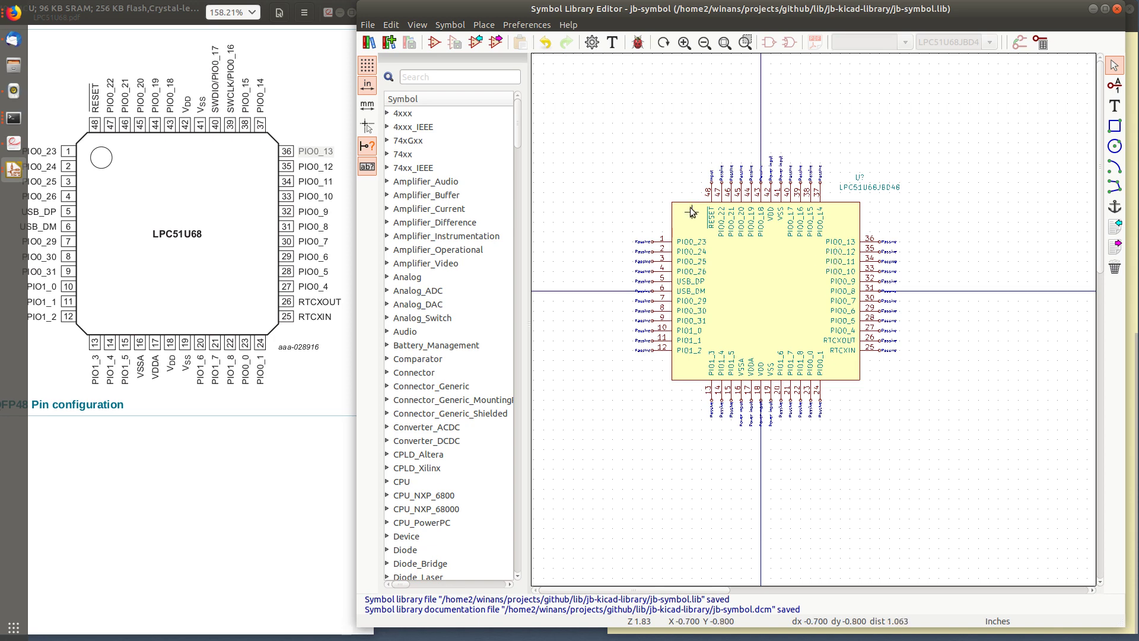
- In the symbol's properties, enter the description "LPC51U68 48 pin LQFP", copying the part name from the title page of the PDF datasheet
left_click_drag(518, 128, 524, 405)
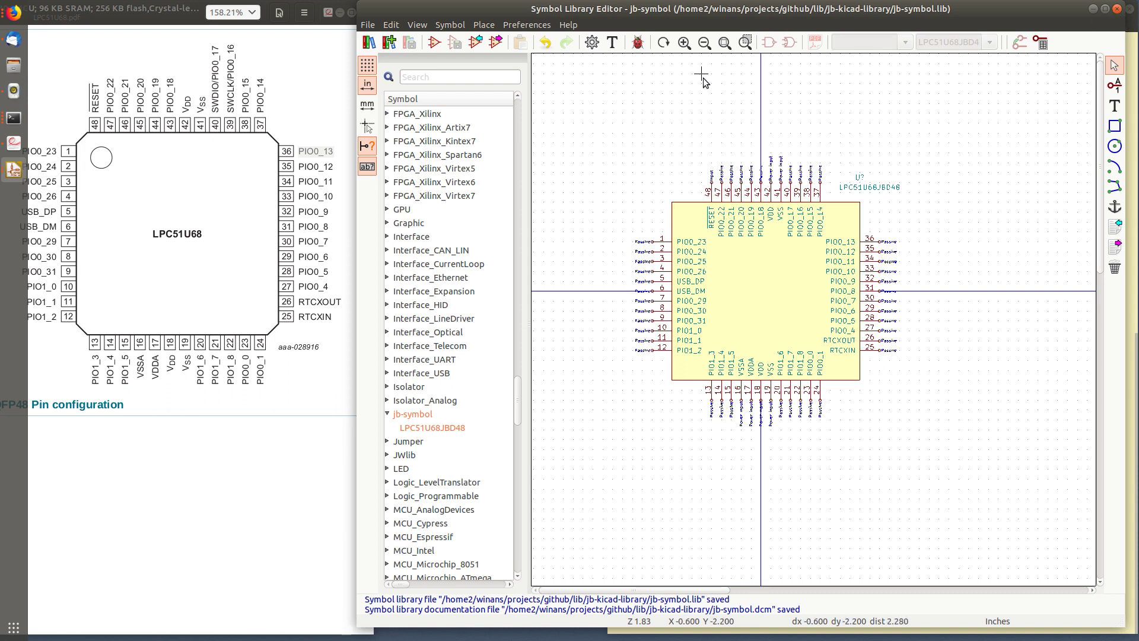
left_click(451, 25)
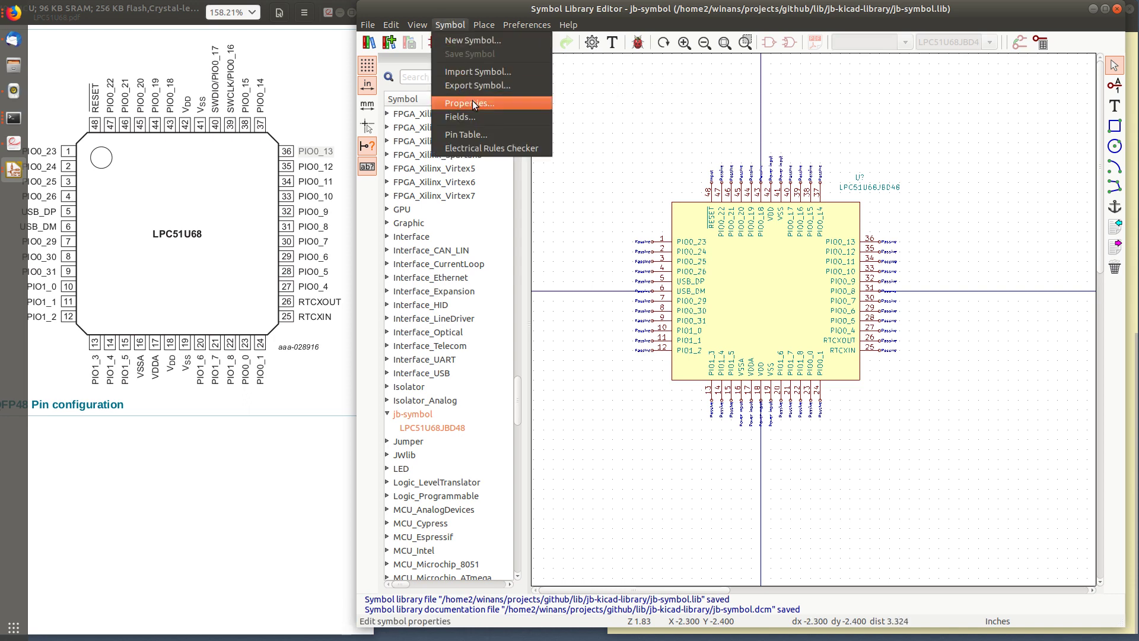
left_click(472, 102)
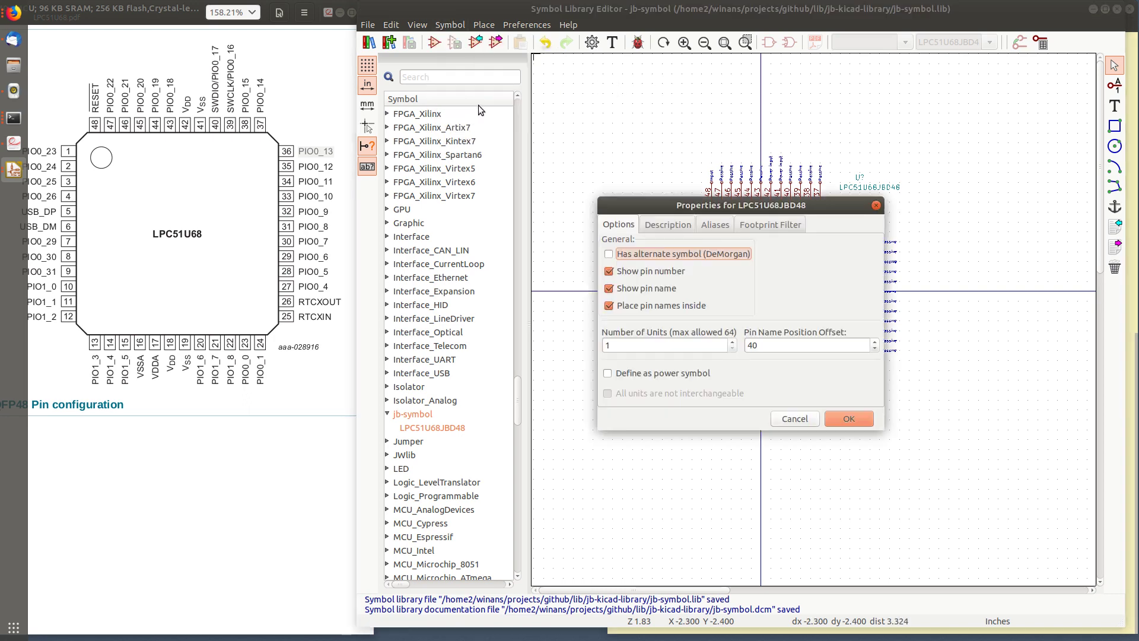
left_click(663, 226)
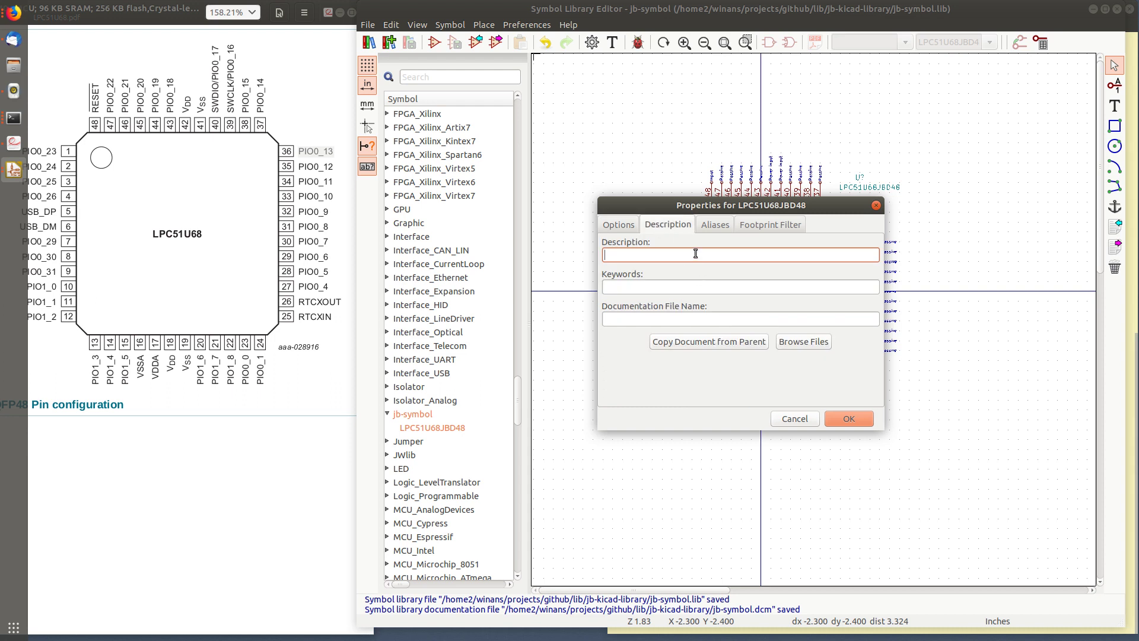
left_click(290, 105)
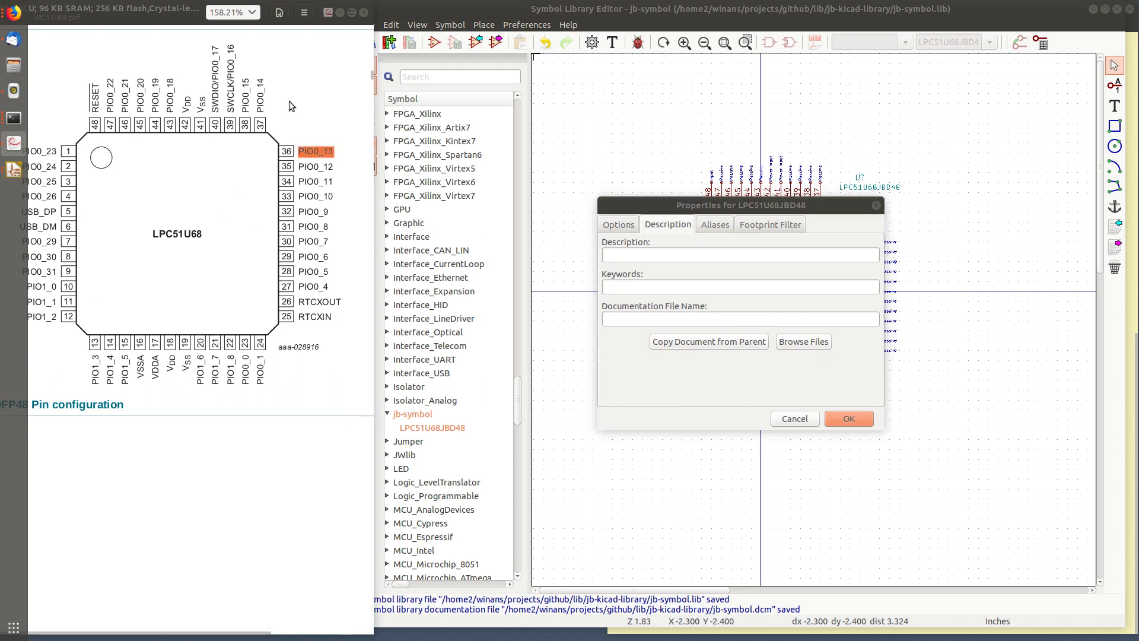
left_click_drag(140, 10, 437, 1)
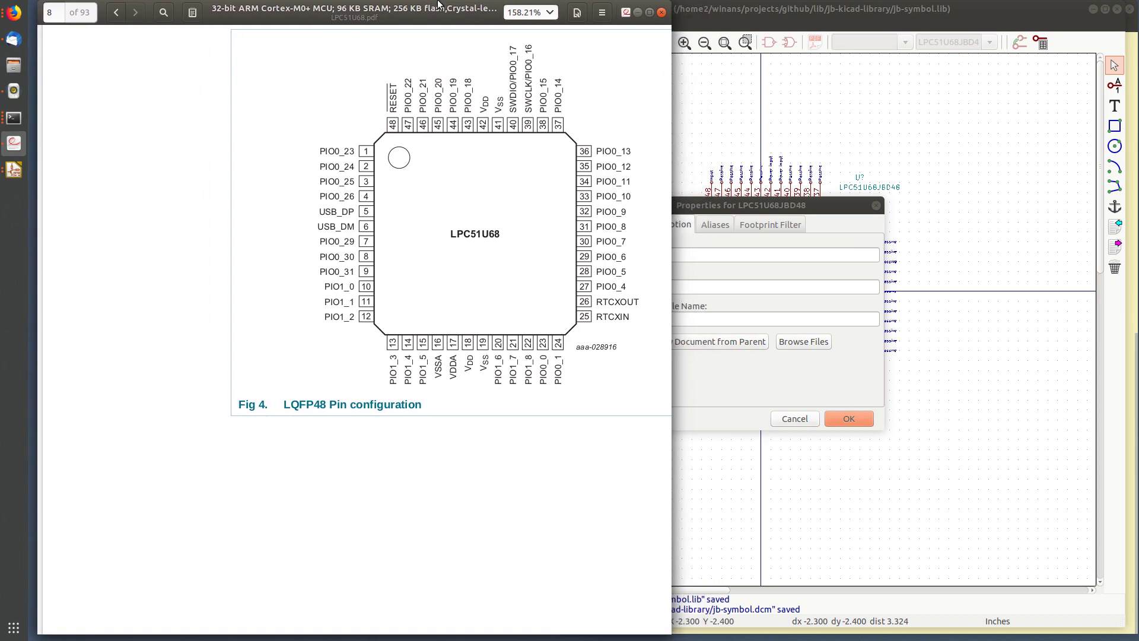
left_click_drag(671, 23, 953, 27)
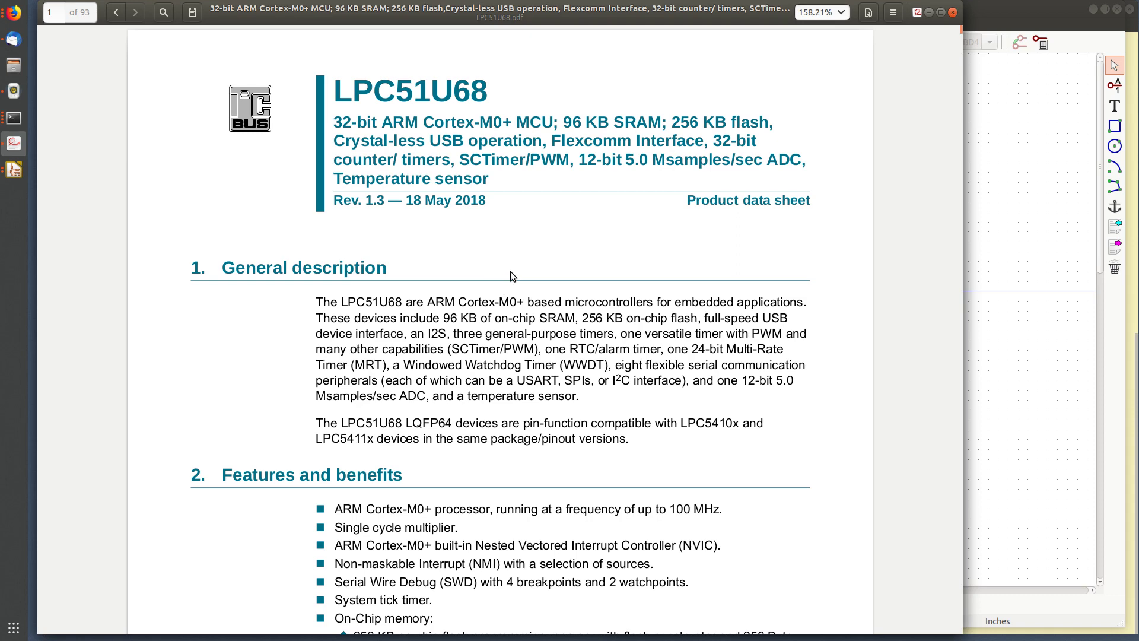
double_click(398, 90)
key("ctrl+c")
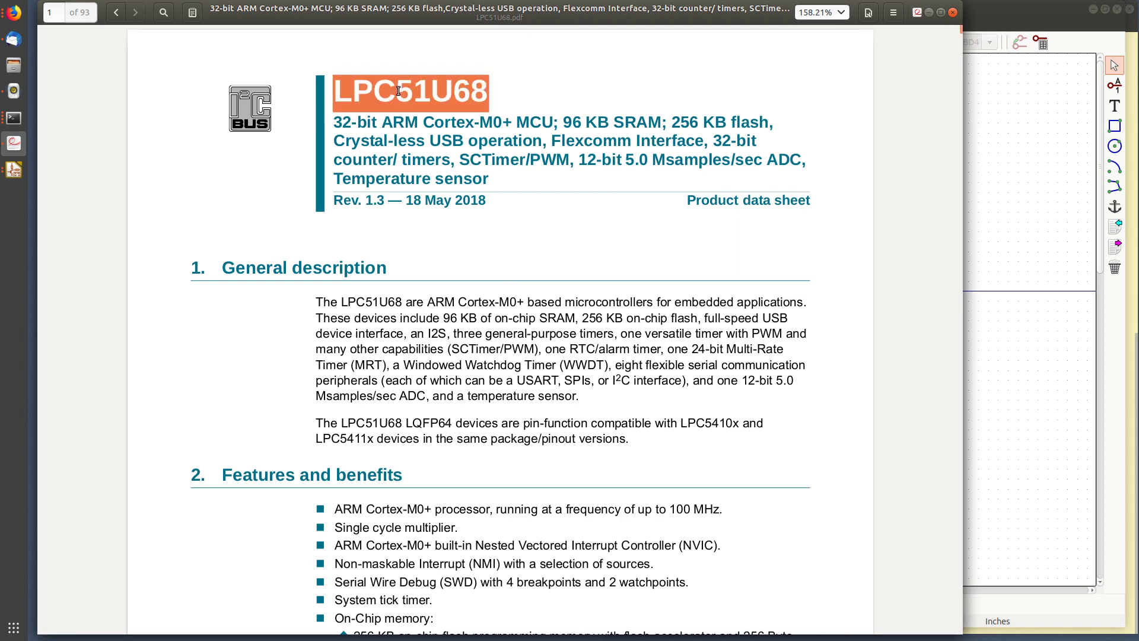
key("alt+Tab")
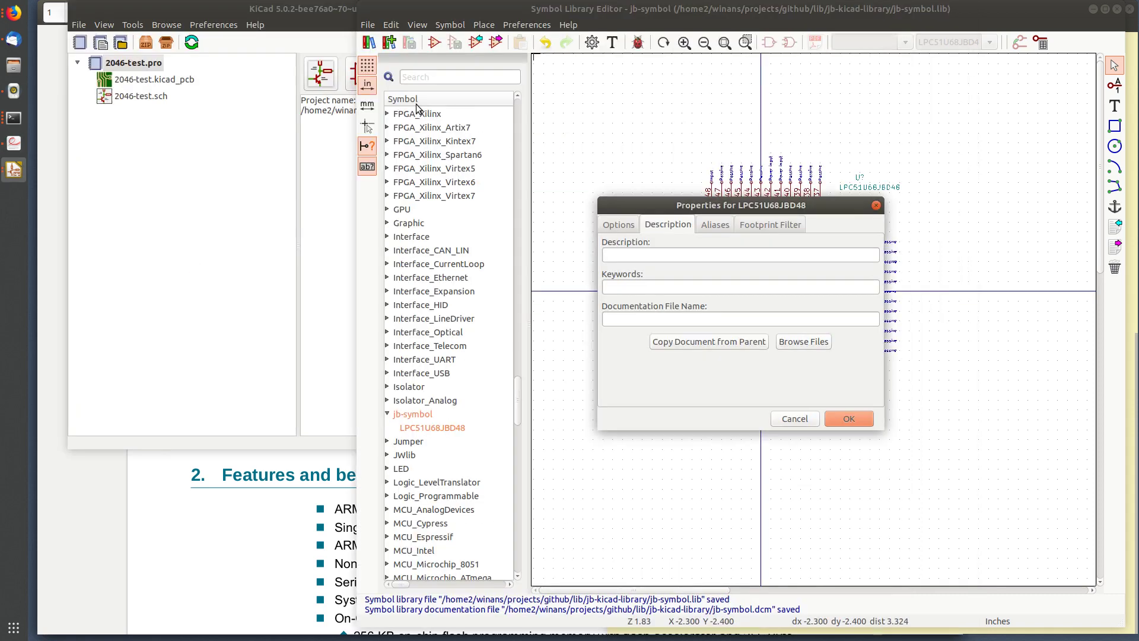
middle_click(657, 254)
- Review the symbol's aliases, footprint filters and general options, and apply the properties
left_click(725, 226)
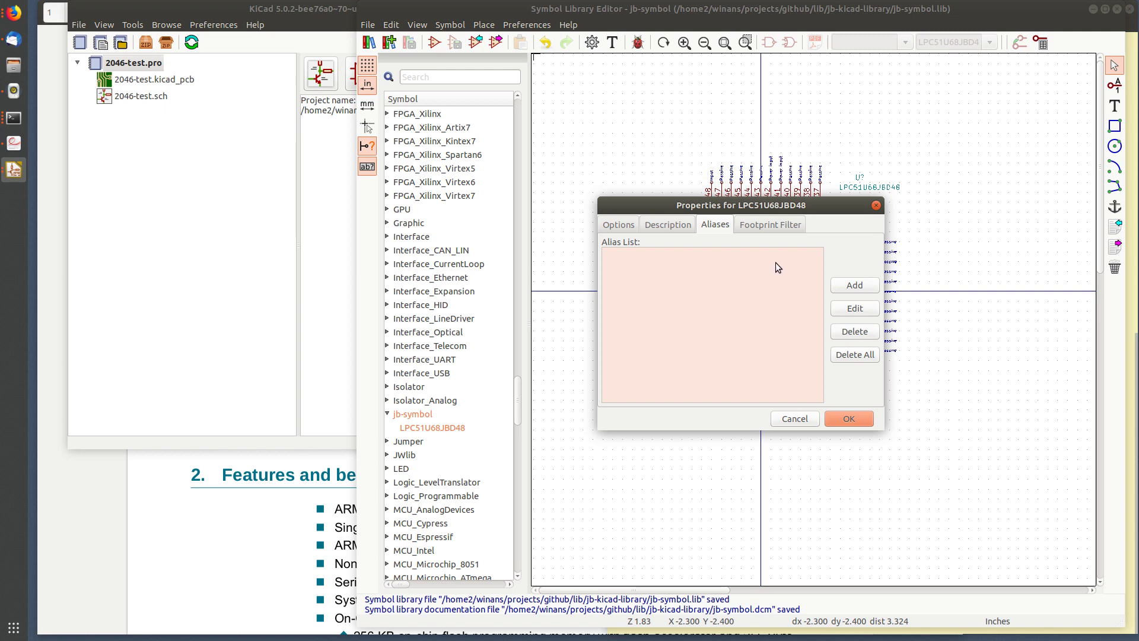
left_click(769, 227)
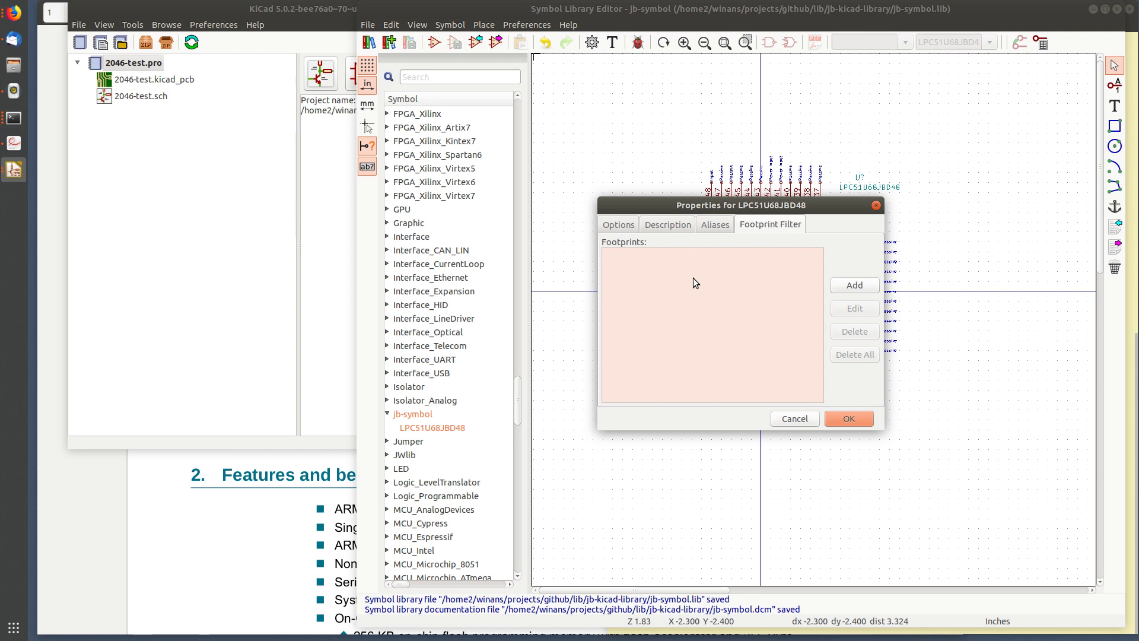
left_click(623, 226)
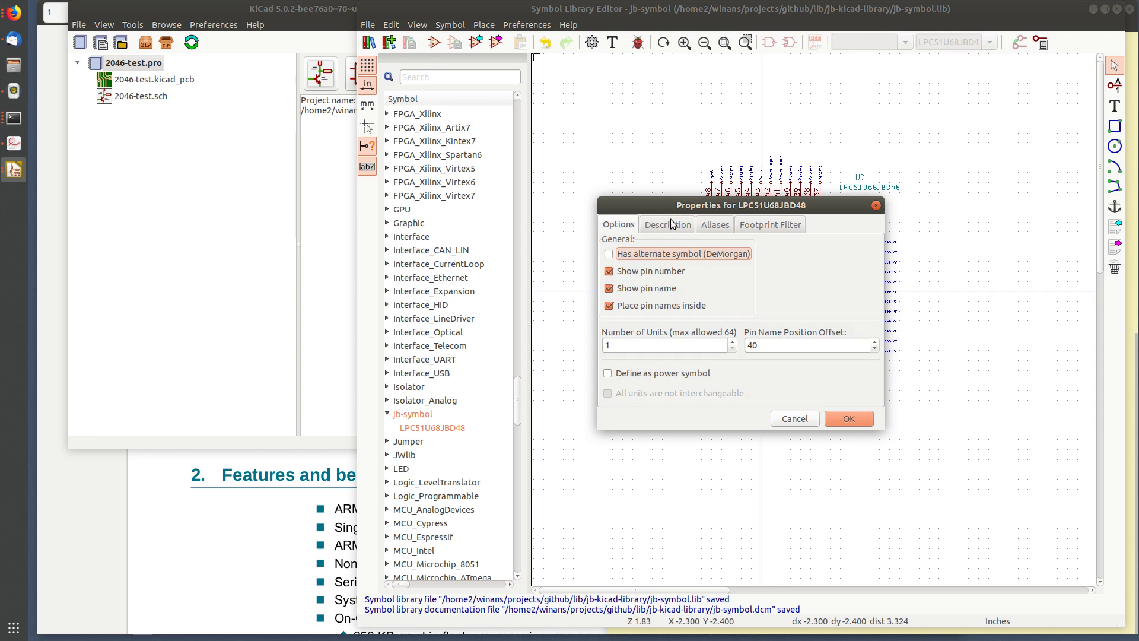
left_click(849, 419)
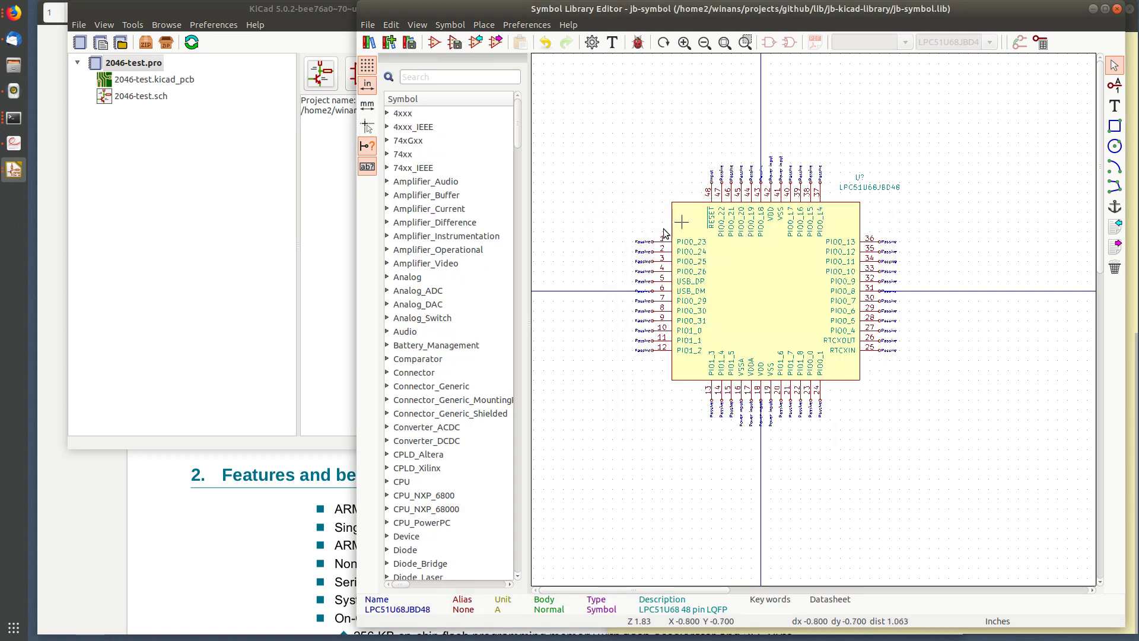
- Browse footprints for the symbol's Footprint field and select LQFP-48_7x7mm_P0.5mm in the Package_QFP library
left_click(455, 25)
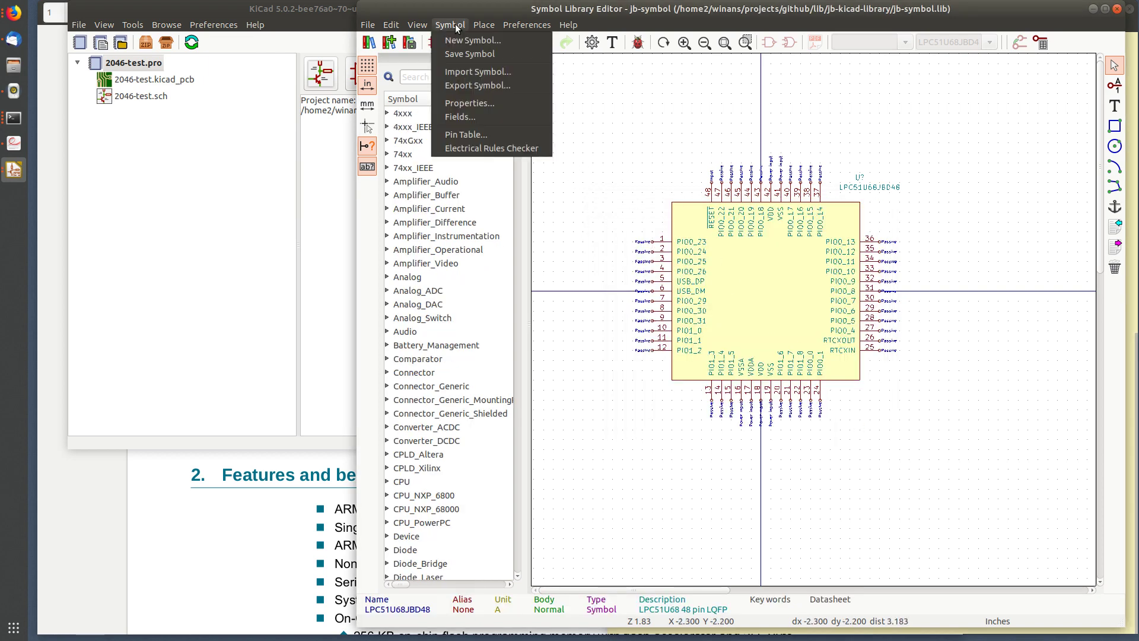
left_click(475, 116)
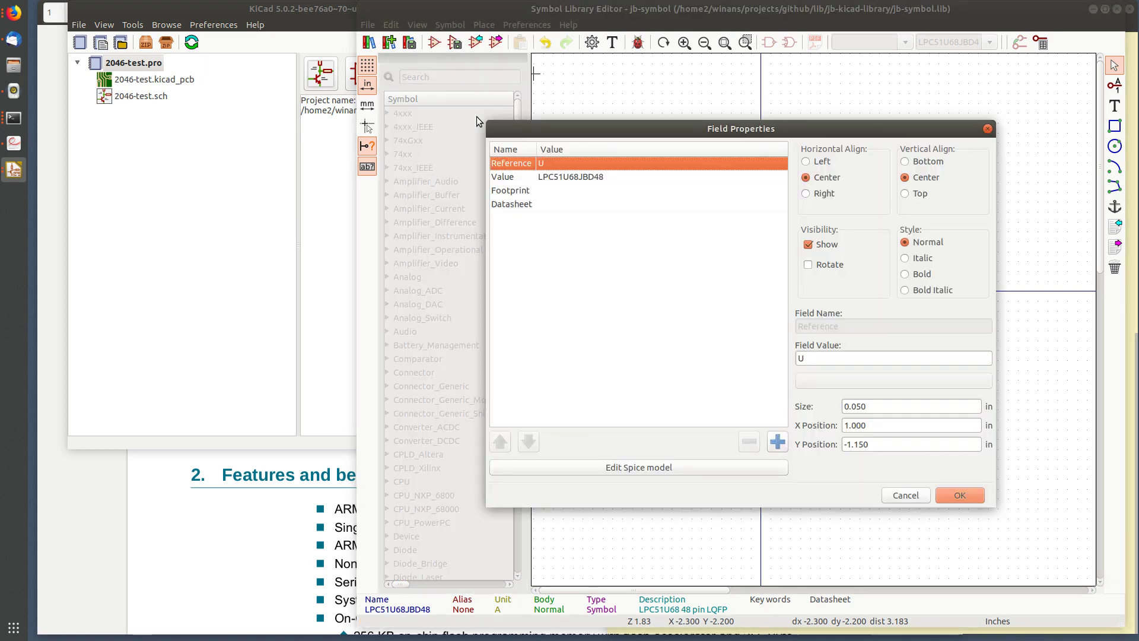
left_click(564, 191)
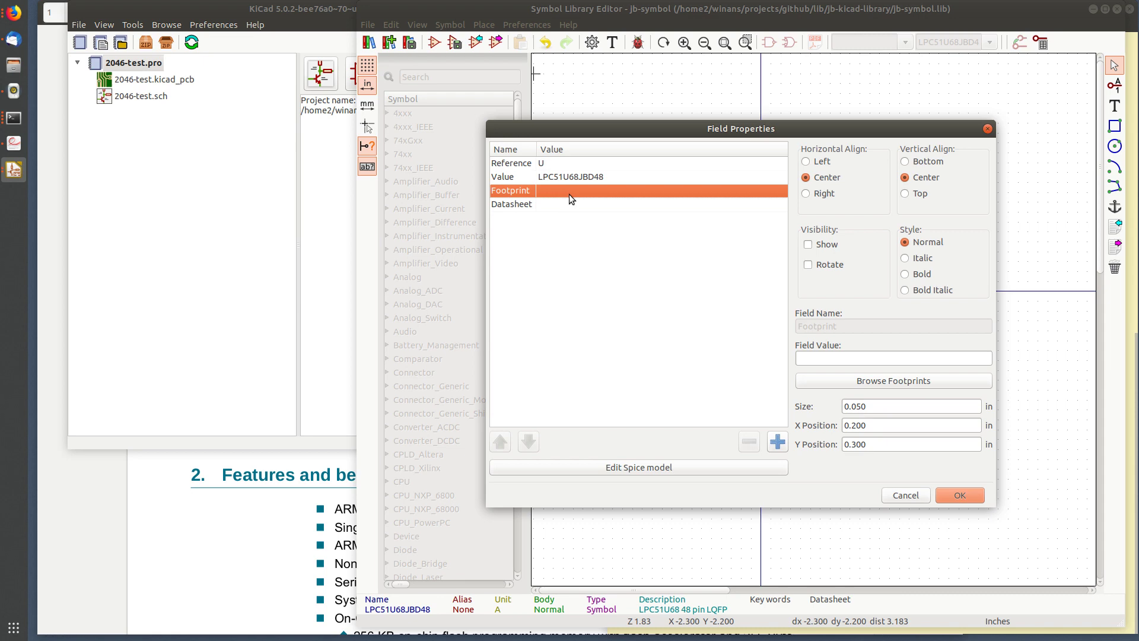
left_click(874, 383)
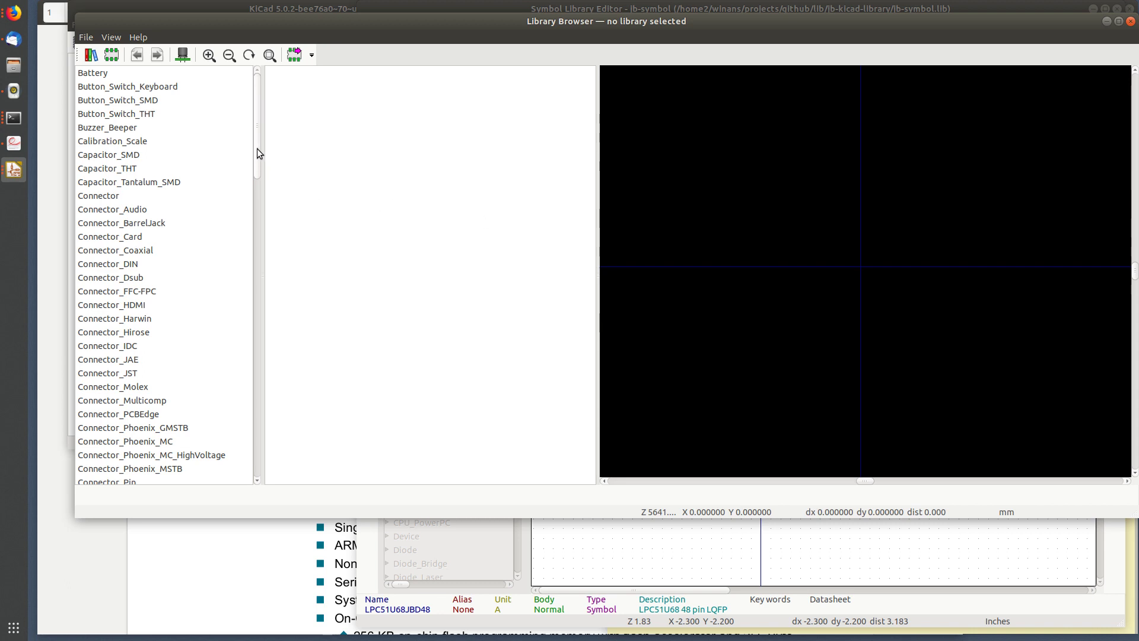
left_click_drag(257, 149, 254, 357)
left_click(123, 296)
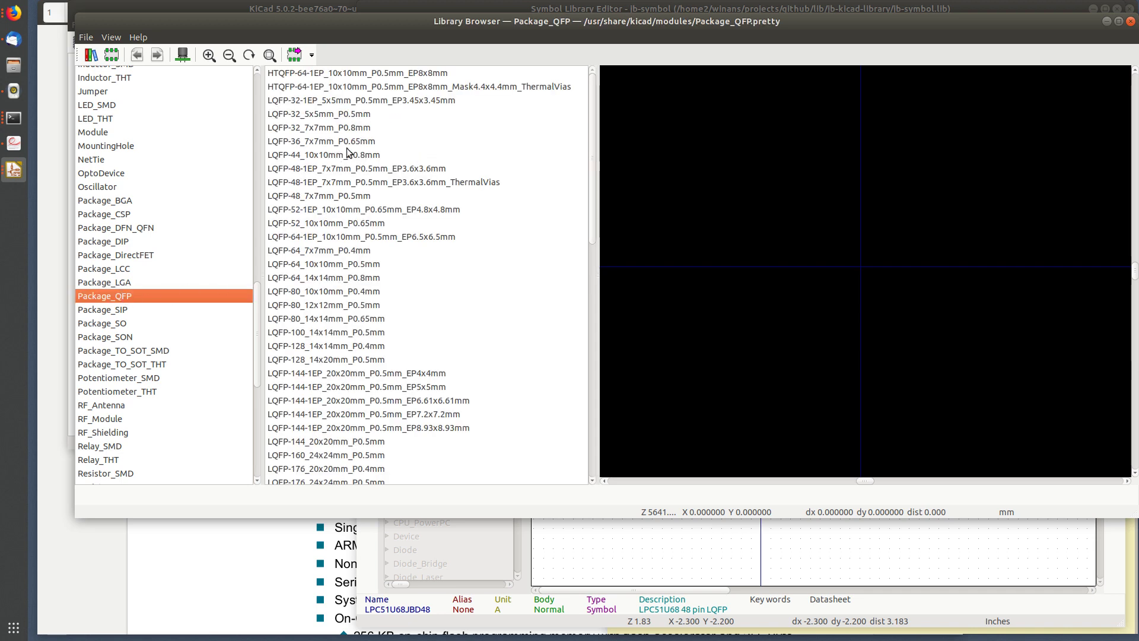
left_click(384, 197)
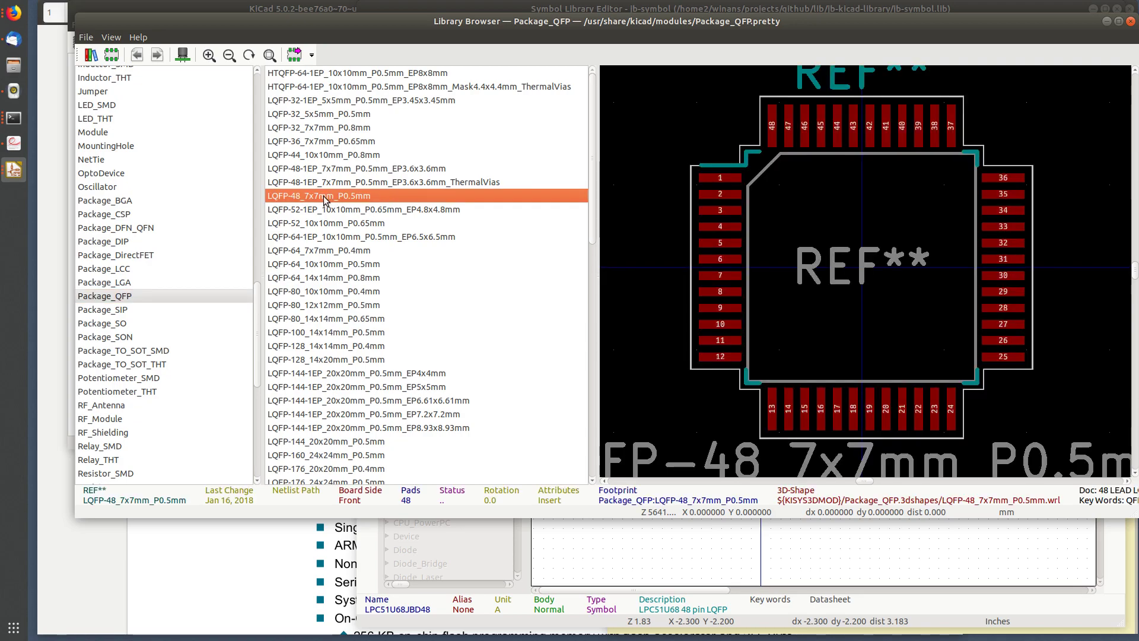
- Switch to the PDF datasheet and find the package outline drawing for the 48-lead LQFP package
left_click(106, 557)
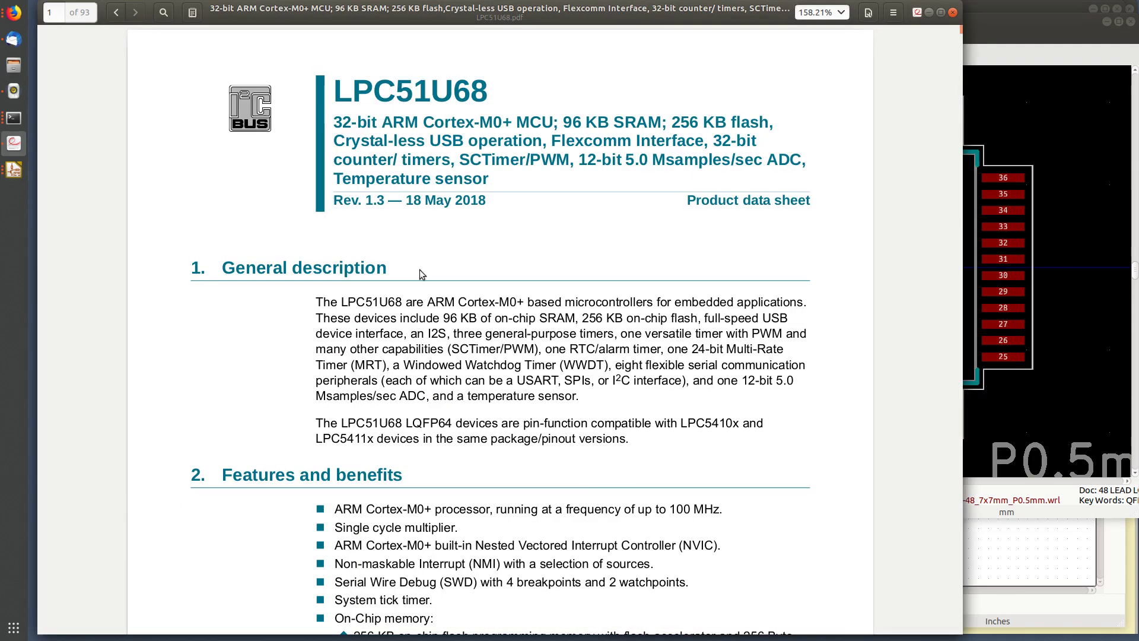
mouse_move(960, 30)
left_mouse_down()
mouse_move(935, 281)
mouse_move(875, 611)
mouse_move(879, 592)
left_mouse_up()
scroll(879, 591, "up", 3)
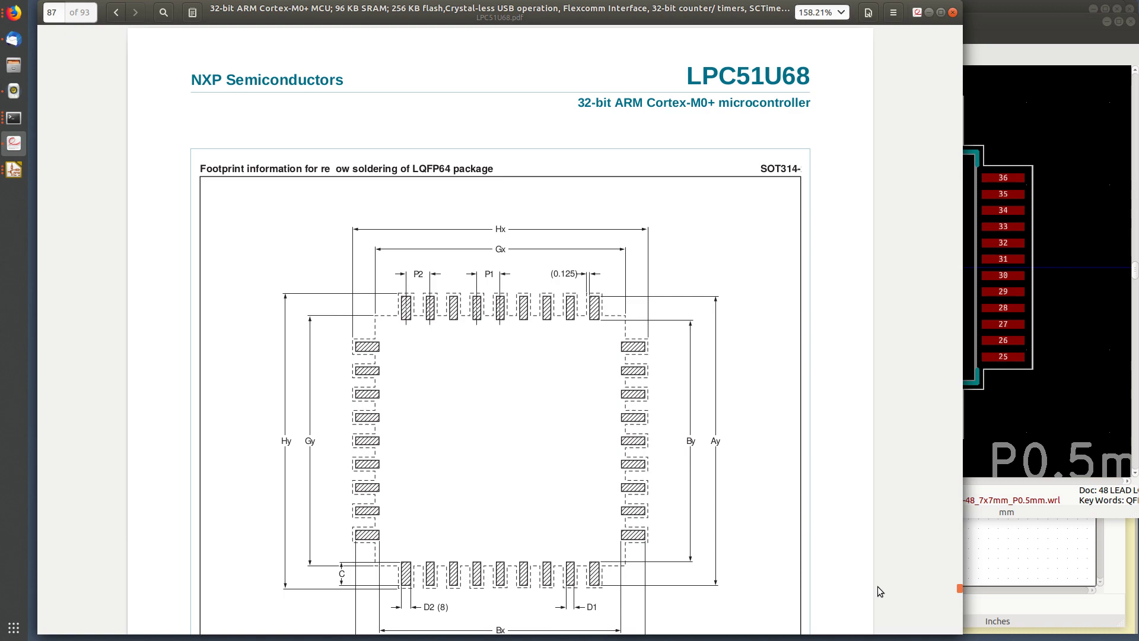
left_click_drag(877, 586, 879, 573)
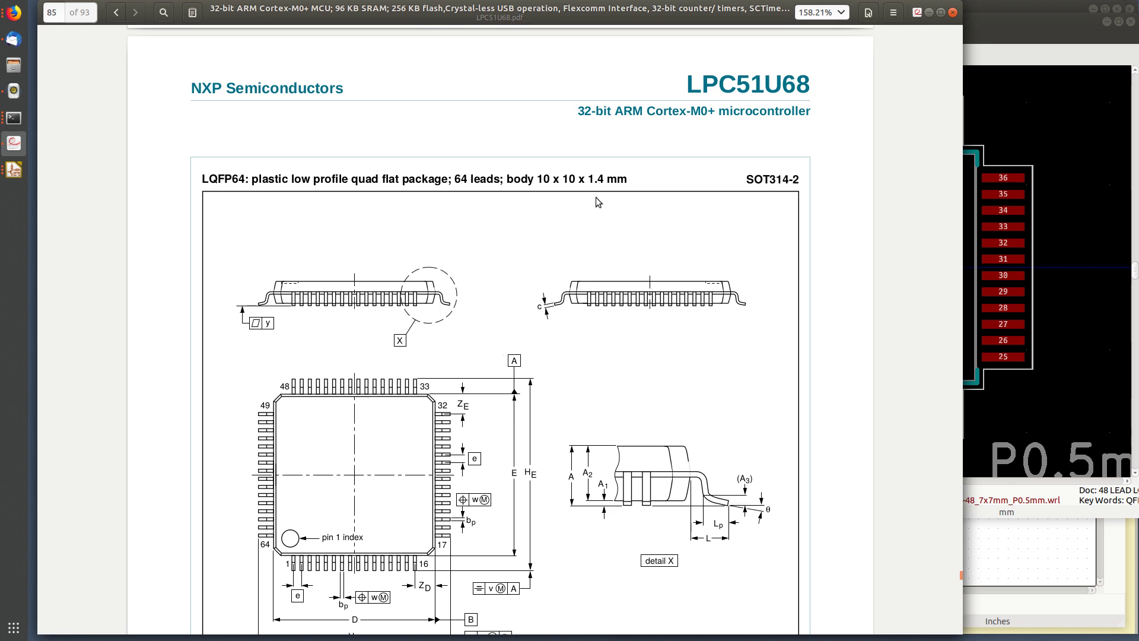
scroll(564, 234, "down", 2)
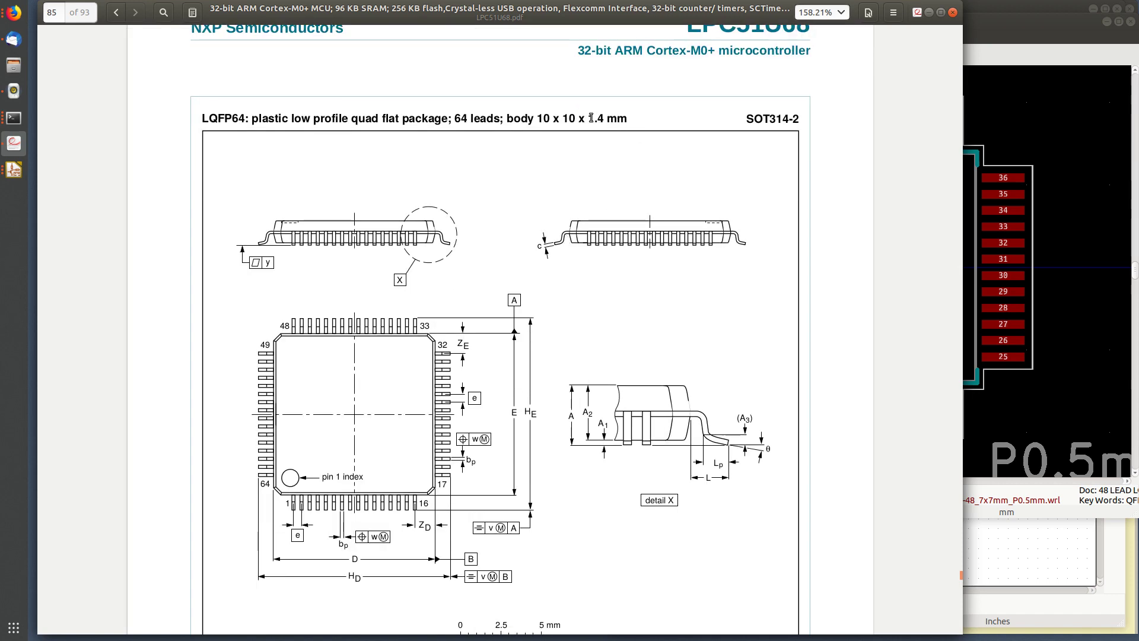
left_click_drag(588, 118, 622, 117)
left_click(623, 117)
scroll(539, 256, "up", 10)
scroll(535, 249, "up", 14)
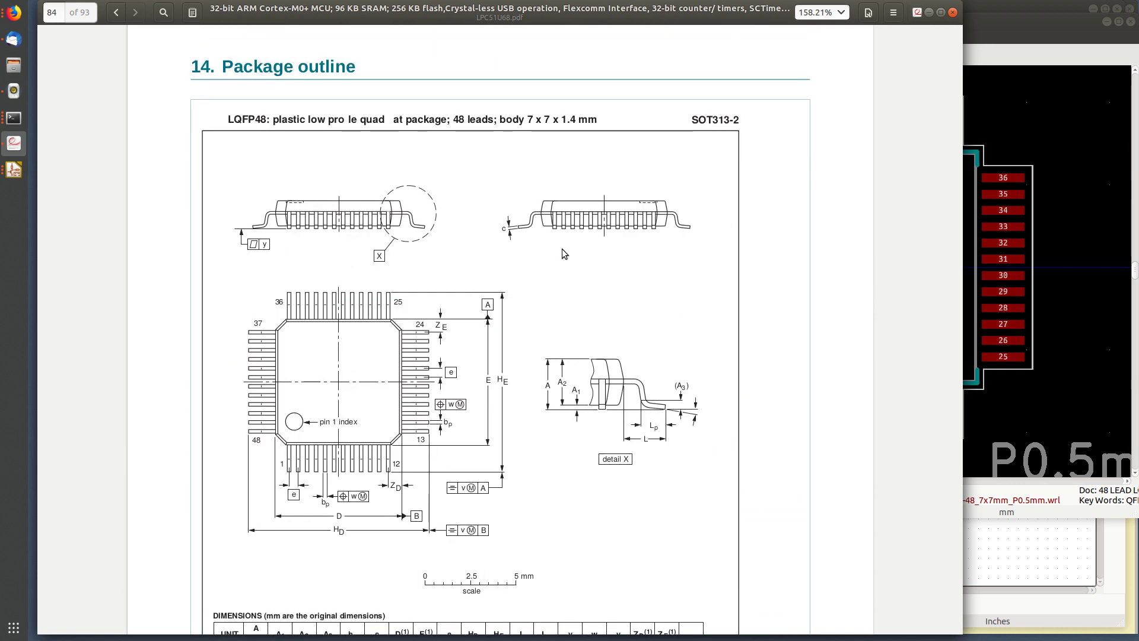
- Examine the LQFP48 outline's package title, body size, drawing and dimensions table to check them against the chosen footprint
left_click_drag(272, 119, 451, 119)
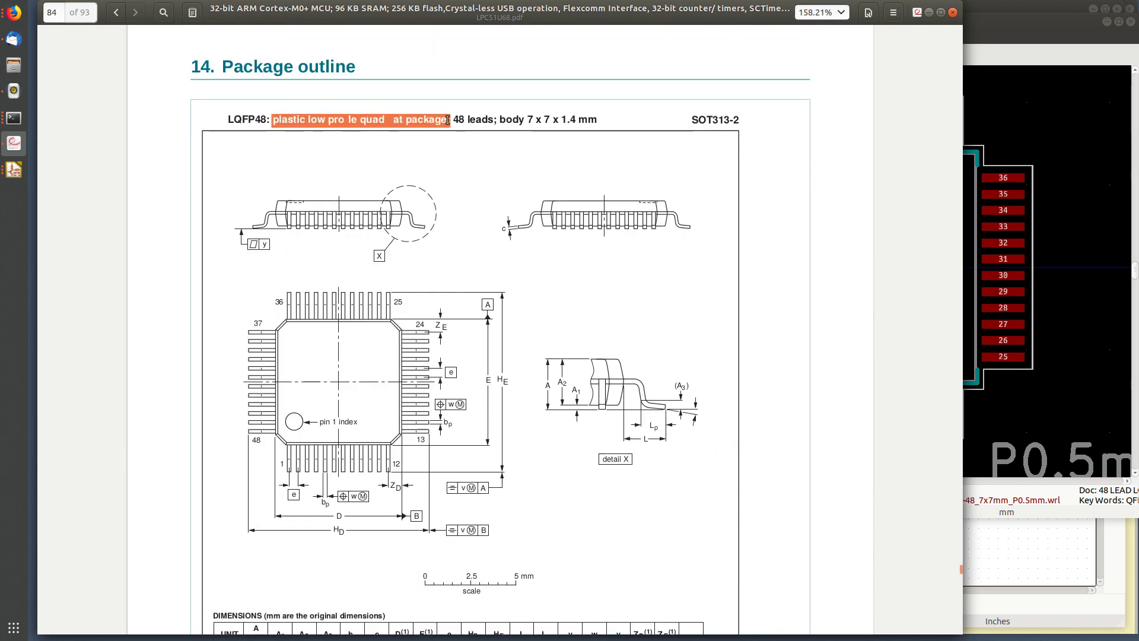
left_click(396, 120)
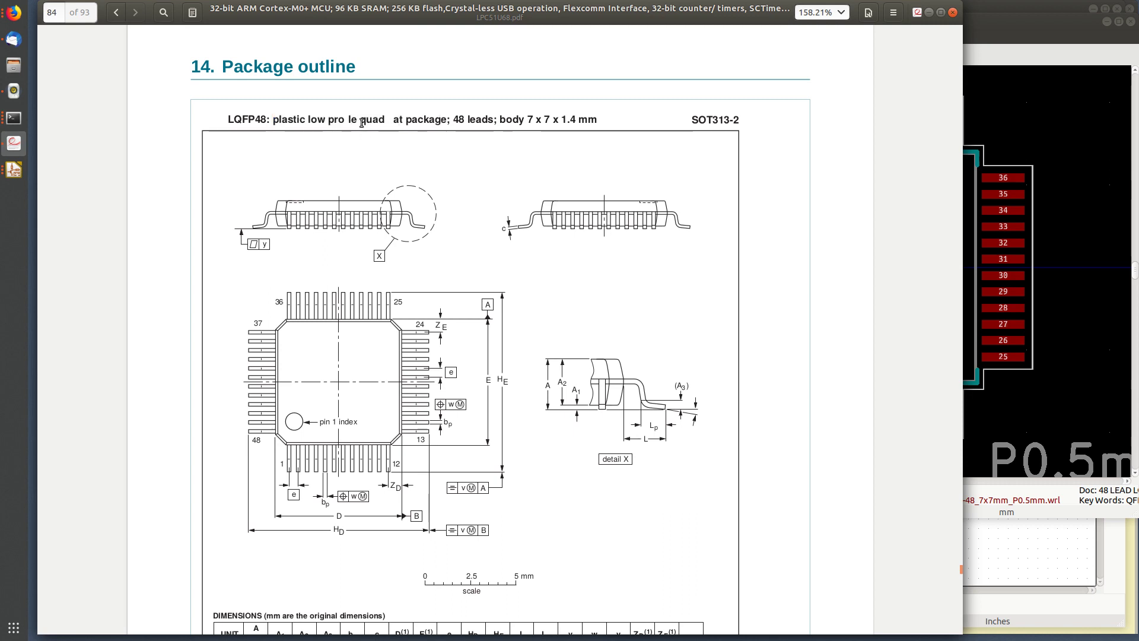
left_click_drag(449, 119, 310, 120)
left_click(310, 121)
left_click_drag(527, 118, 551, 119)
left_click(576, 122)
scroll(522, 196, "down", 5)
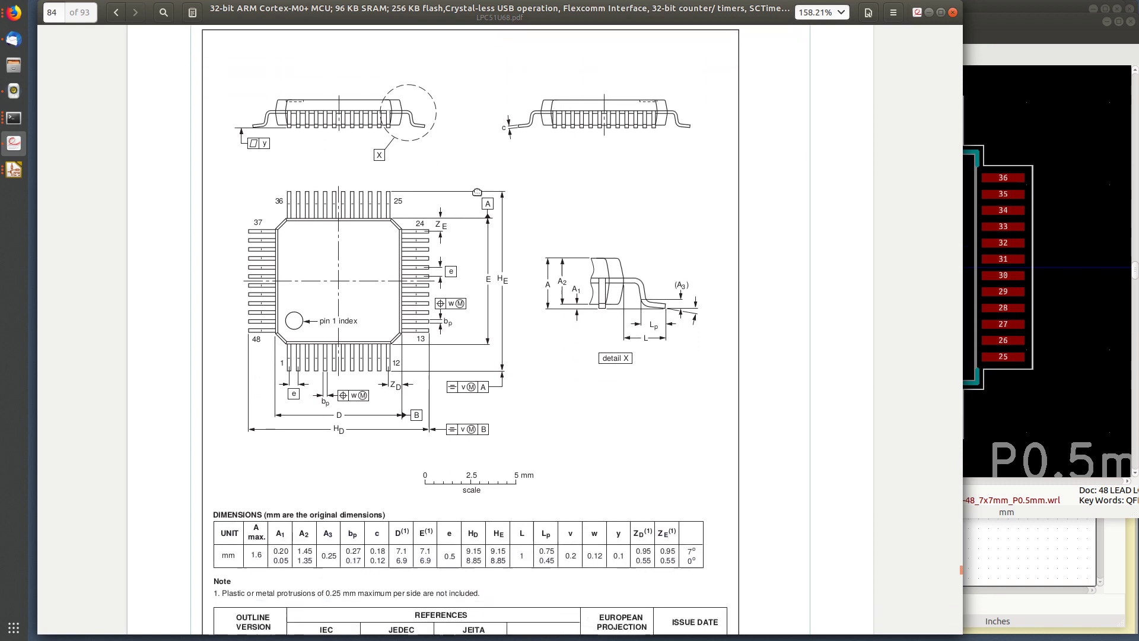
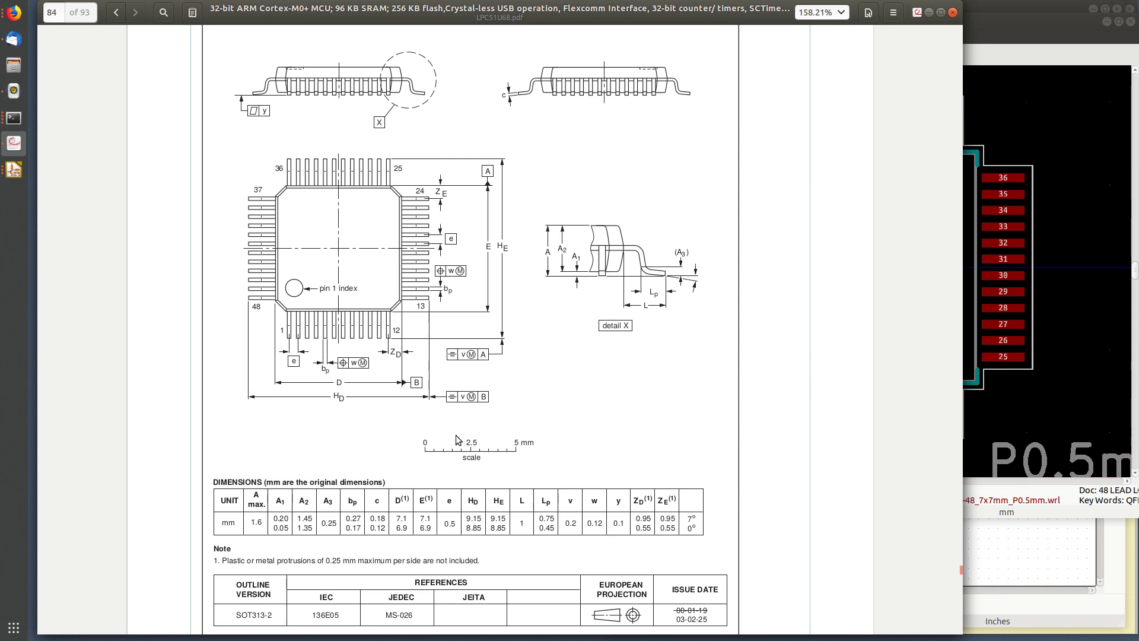
left_click_drag(251, 482, 380, 480)
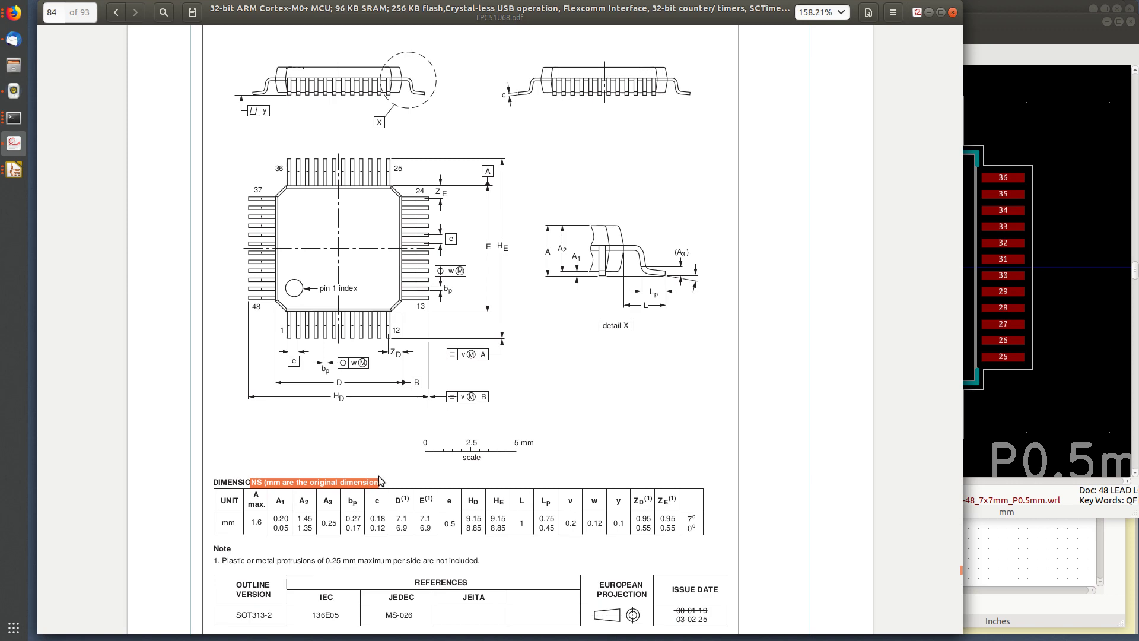
left_click(379, 476)
- Return to the footprint browser, assign LQFP-48_7x7mm_P0.5mm to the symbol's Footprint field, apply the field properties and save the library
middle_click(672, 7)
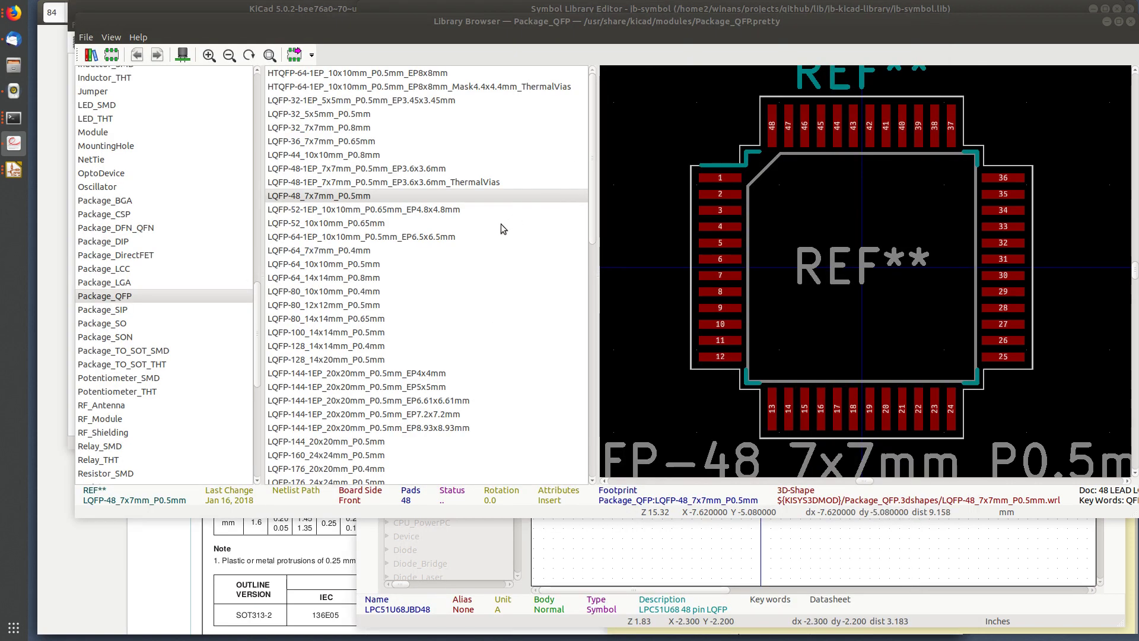
left_click(350, 199)
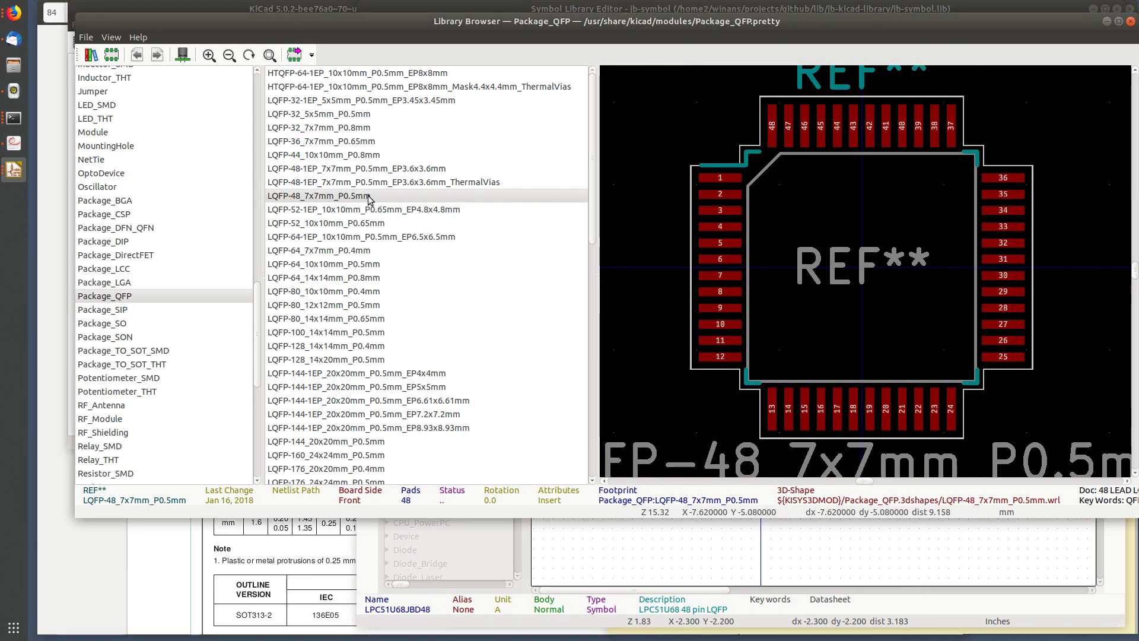
double_click(369, 199)
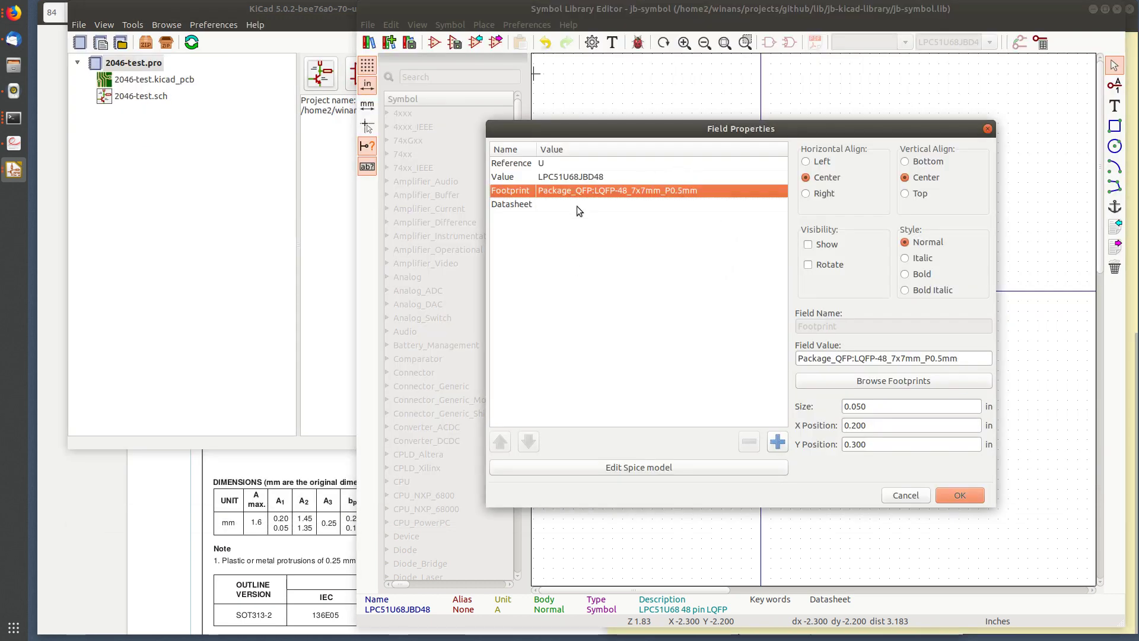
left_click(559, 205)
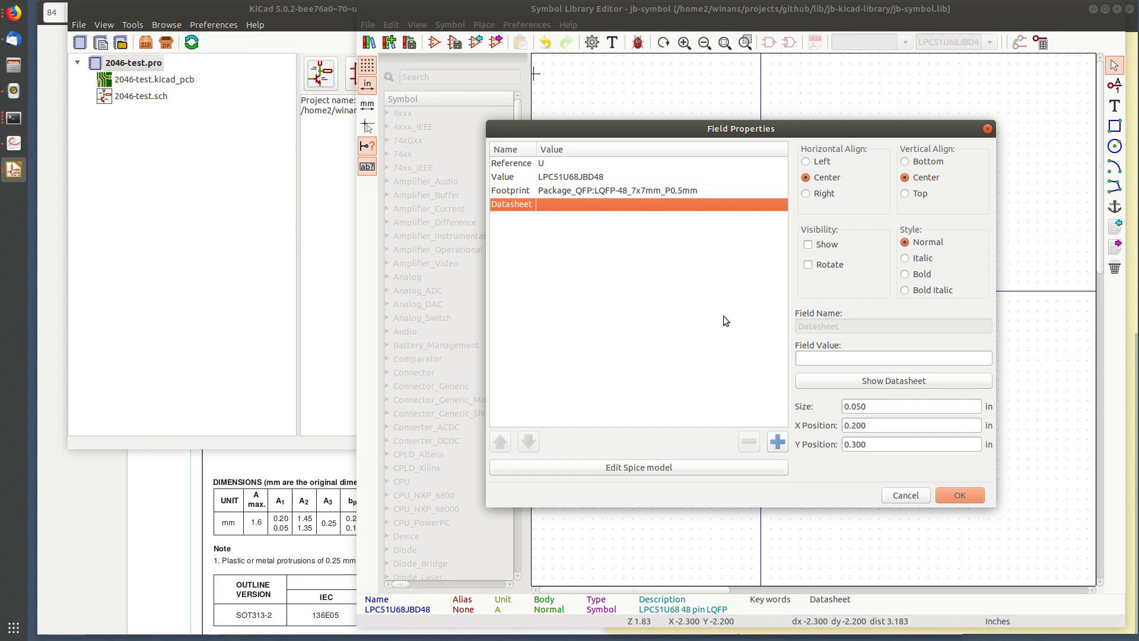
left_click(960, 495)
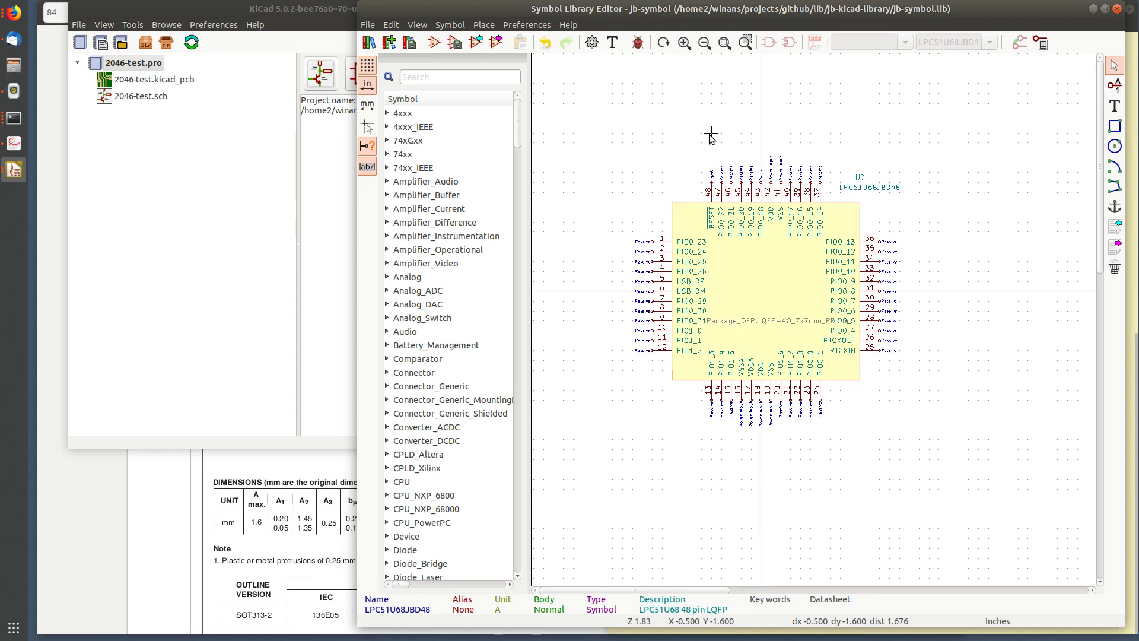
key("ctrl+s")
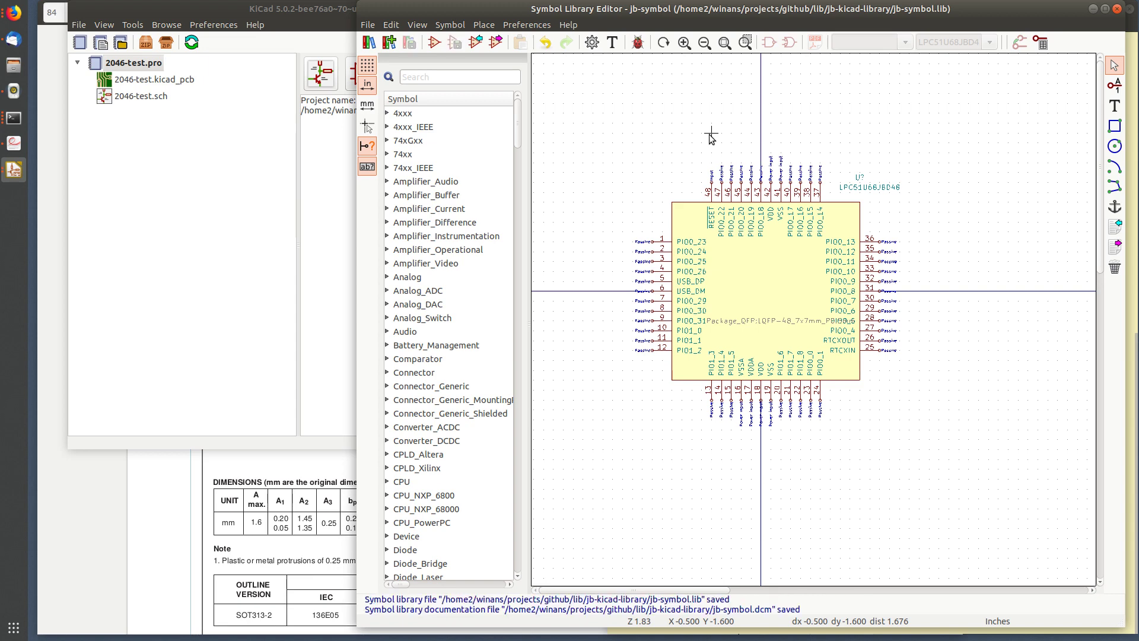
- Close the Symbol Library Editor and open the project schematic 2046-test.sch
left_click(1119, 11)
left_click(179, 181)
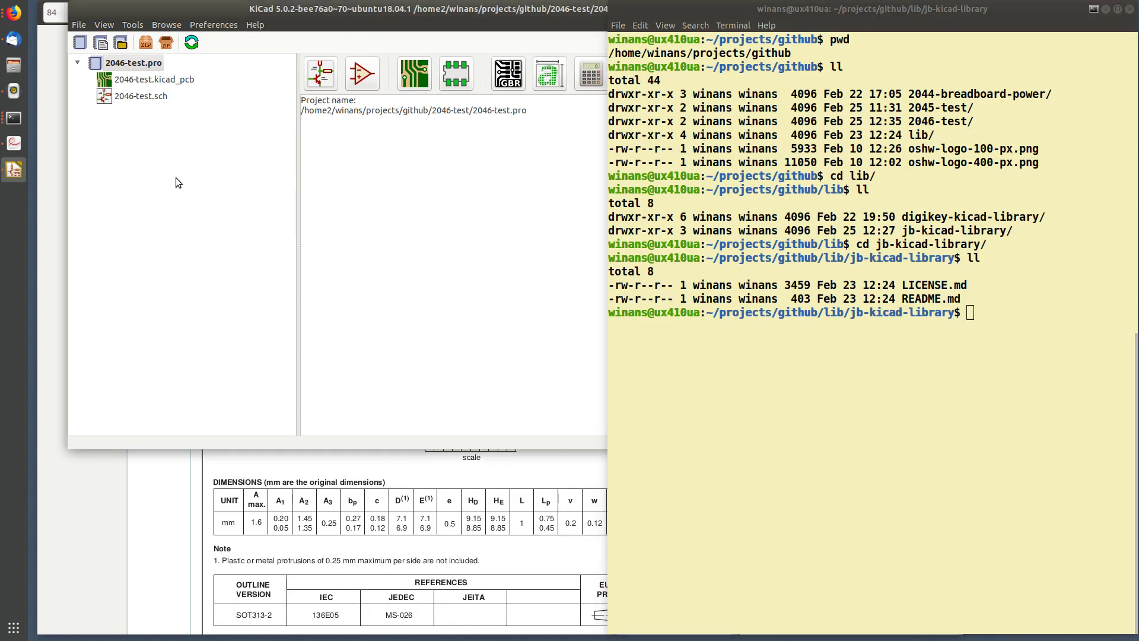
double_click(155, 97)
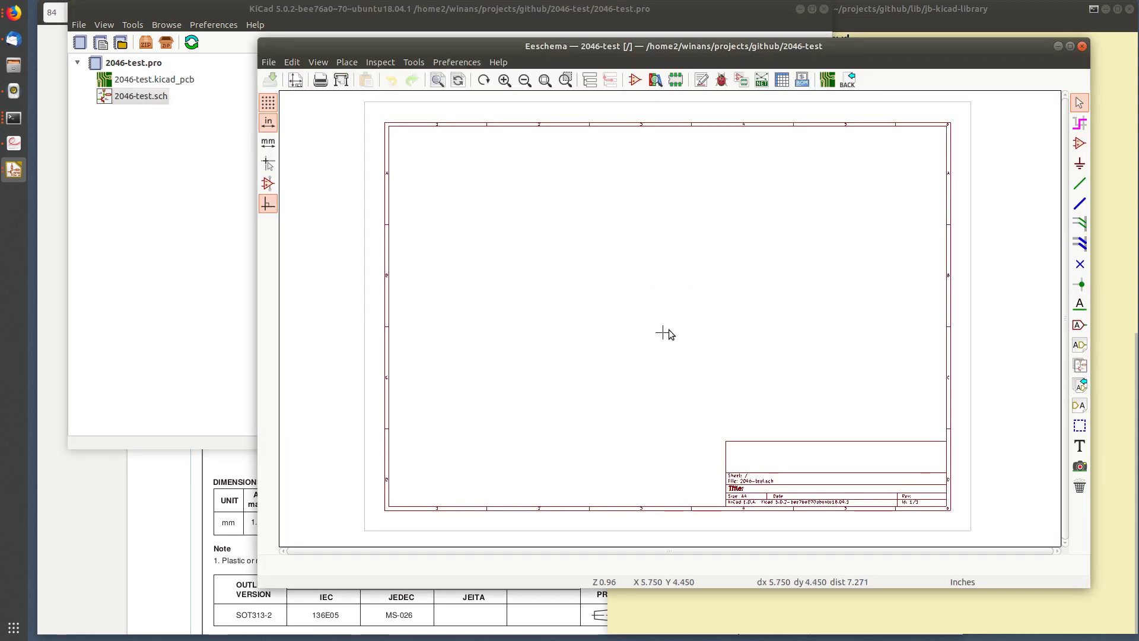
- Search for "lpc51u68" and place the LPC51U68JBD48 symbol from the jb-symbol library in the upper-left part of the sheet
left_click(1079, 143)
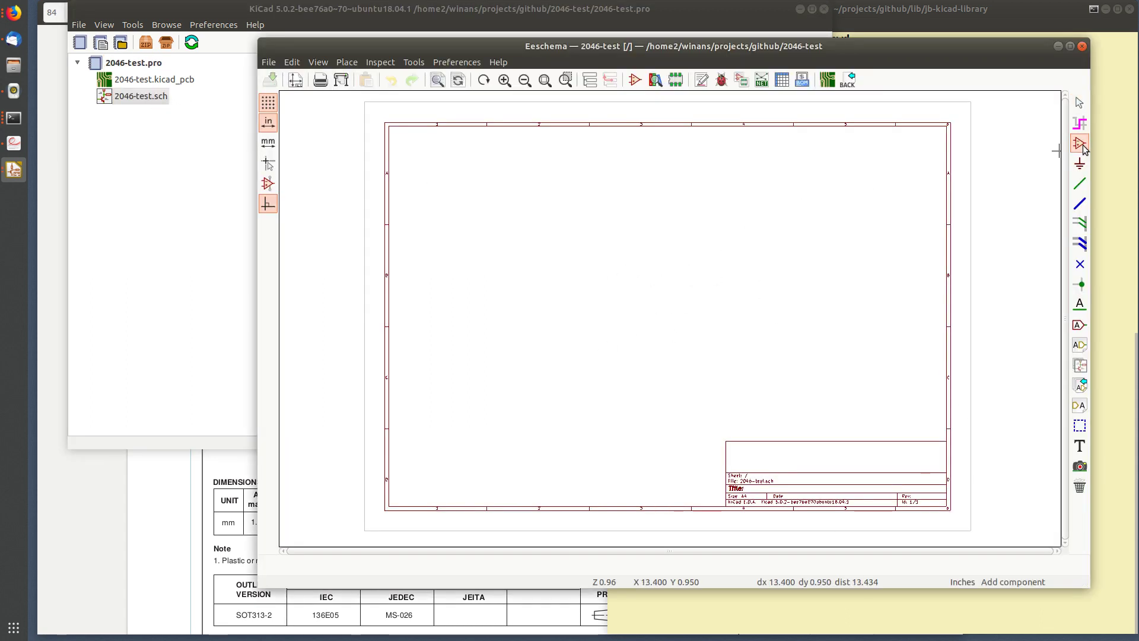
left_click(575, 239)
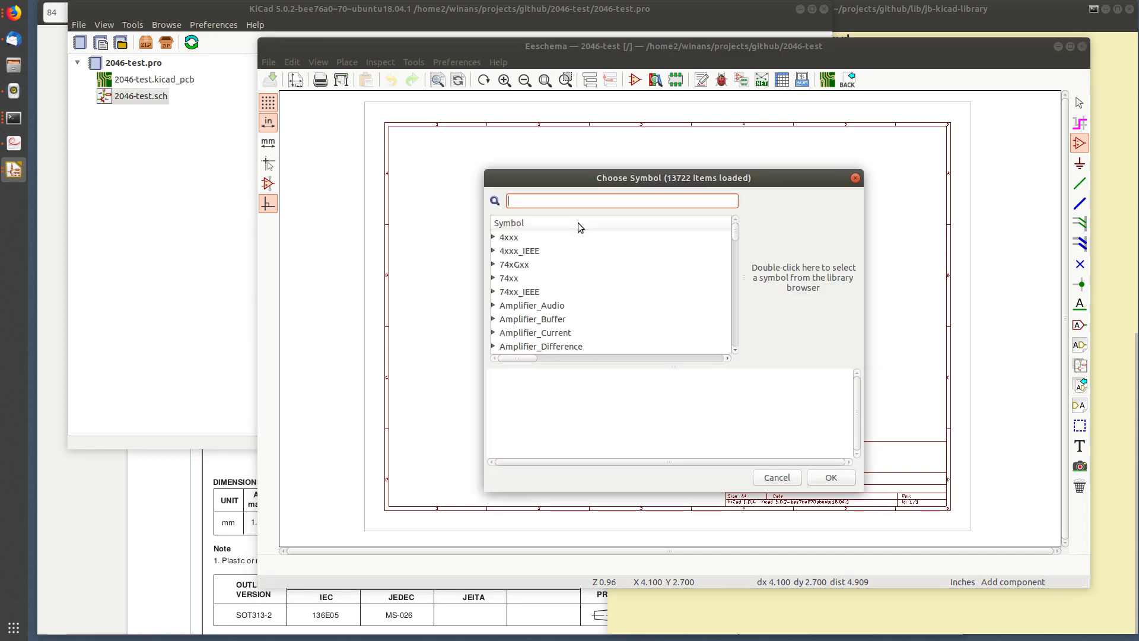
type("lpc51")
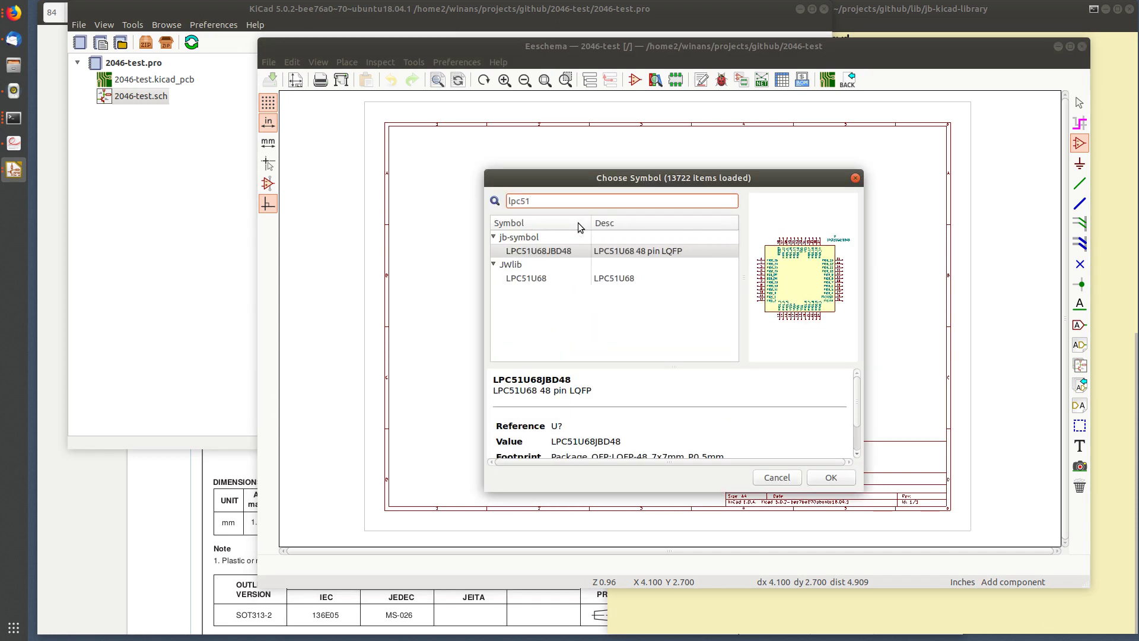
type("u68")
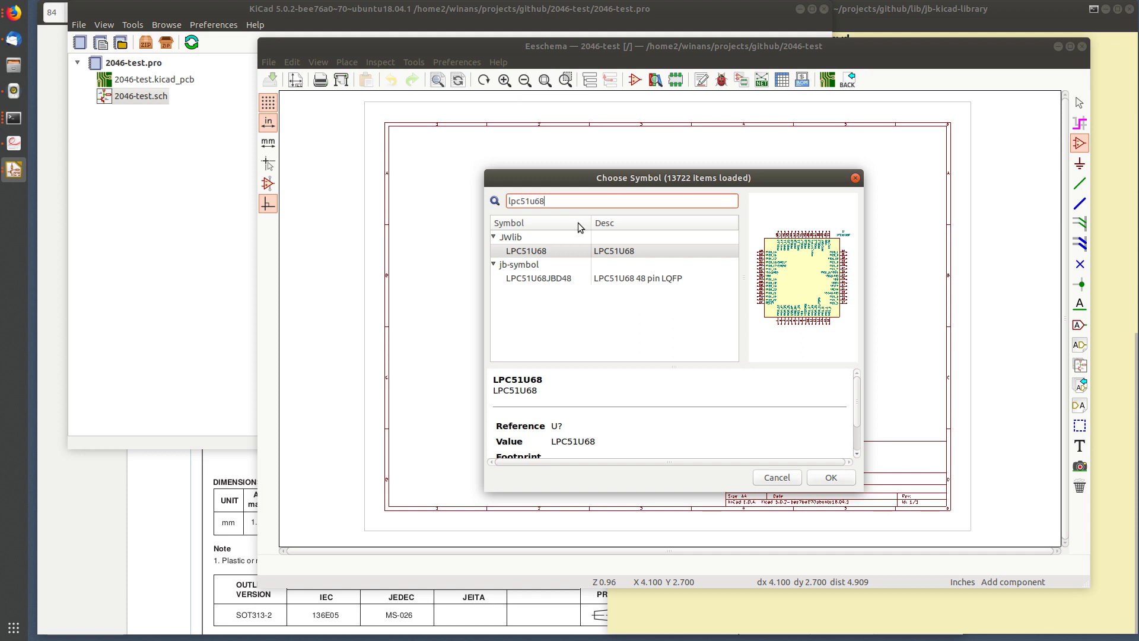
left_click(562, 279)
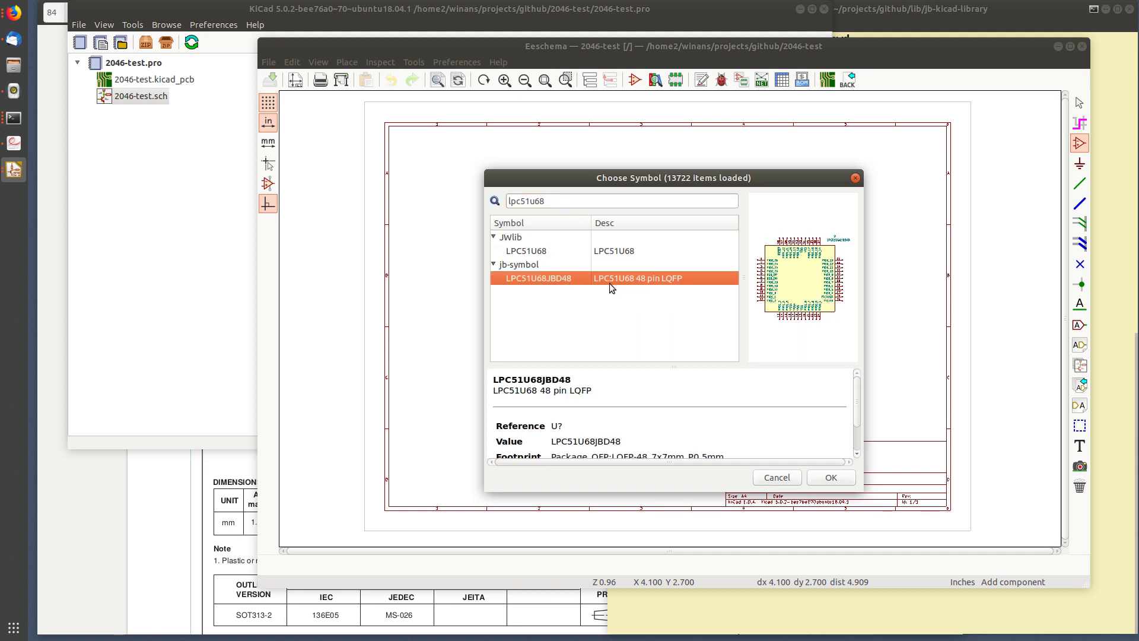
left_click(547, 252)
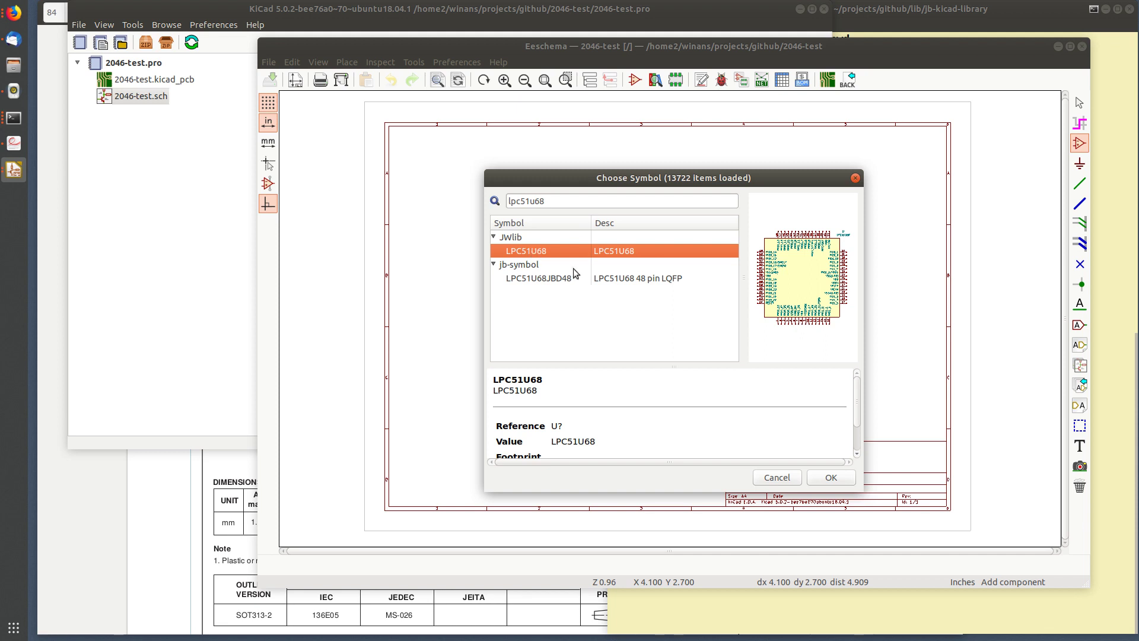
left_click(552, 279)
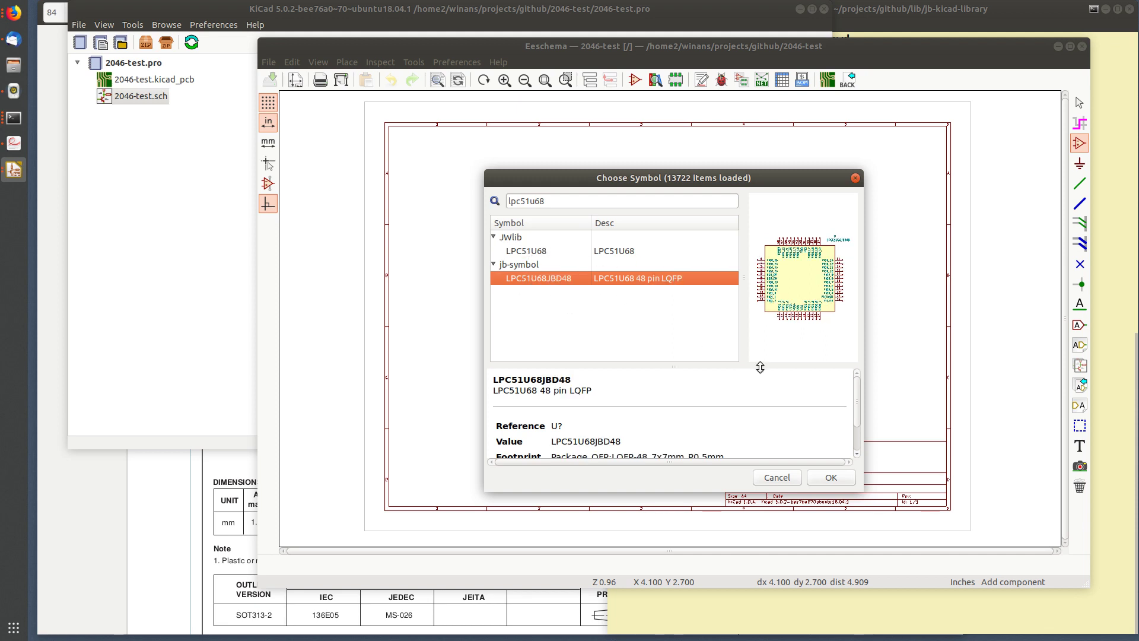
left_click(831, 478)
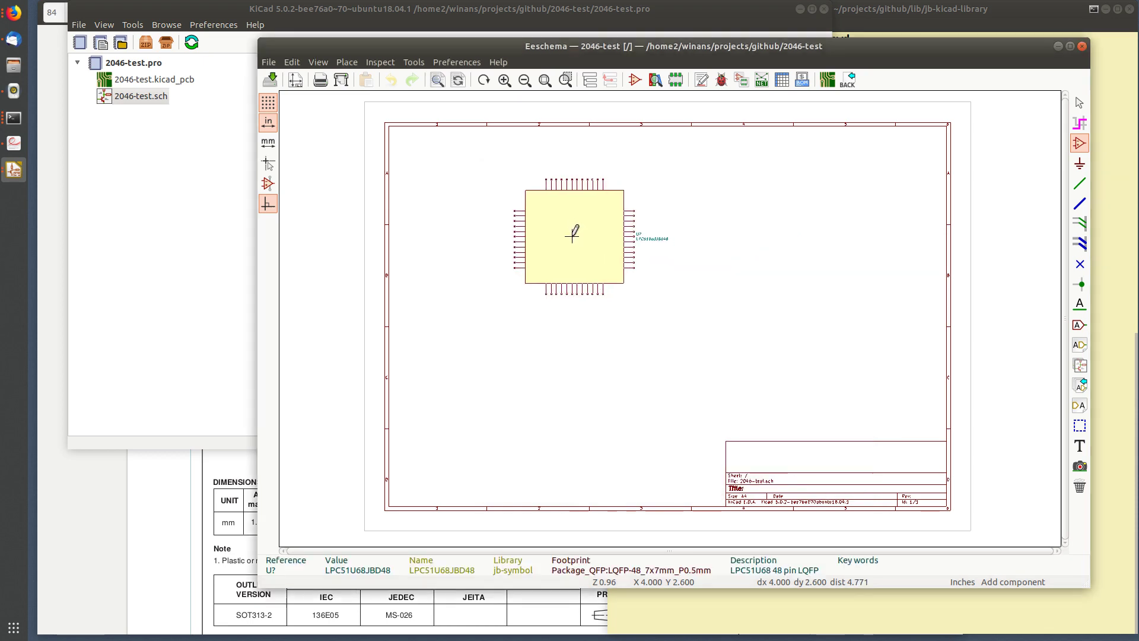
scroll(587, 314, "up", 1)
scroll(667, 310, "up", 2)
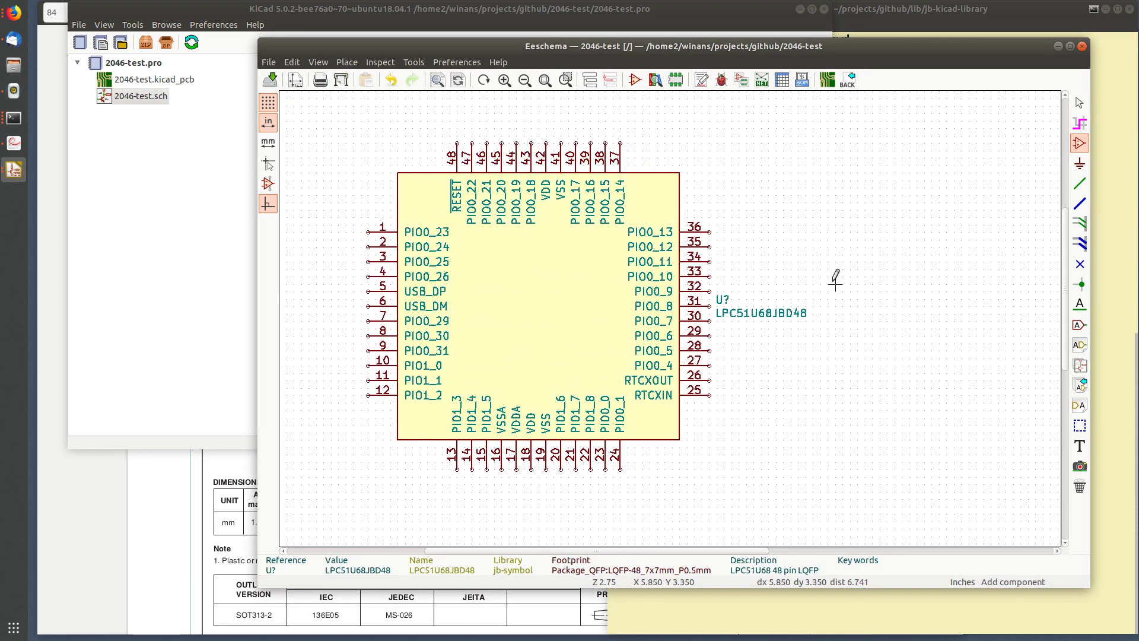
key("Escape")
- Move the symbol's value and reference texts beyond its upper-right corner, with the reference above the value, and save the schematic
left_click_drag(842, 261, 716, 351)
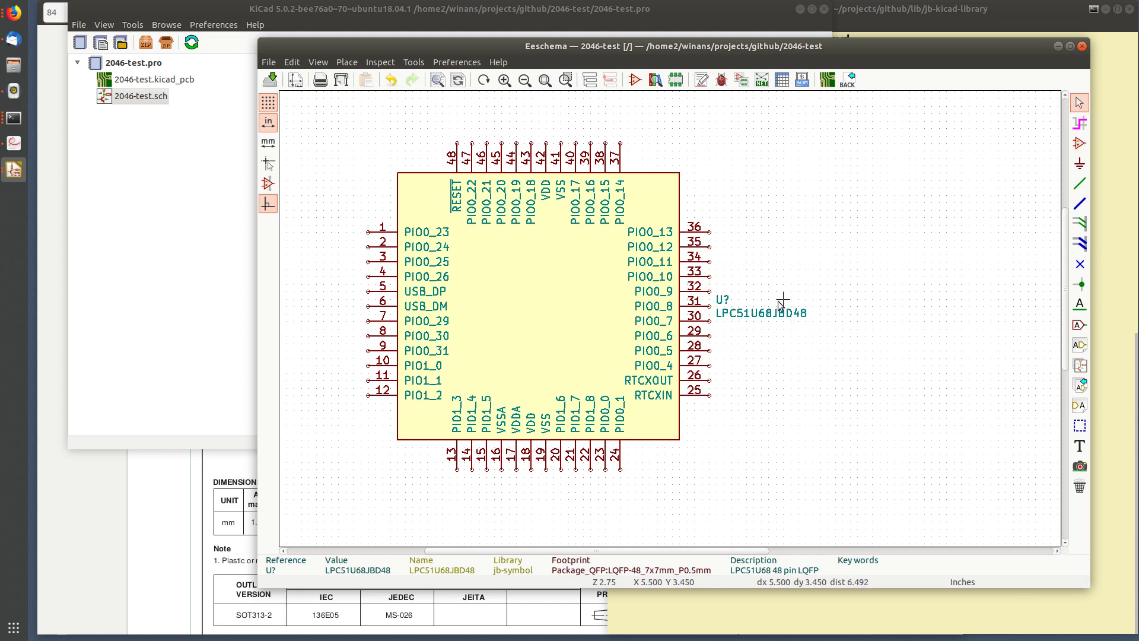
left_click(687, 145)
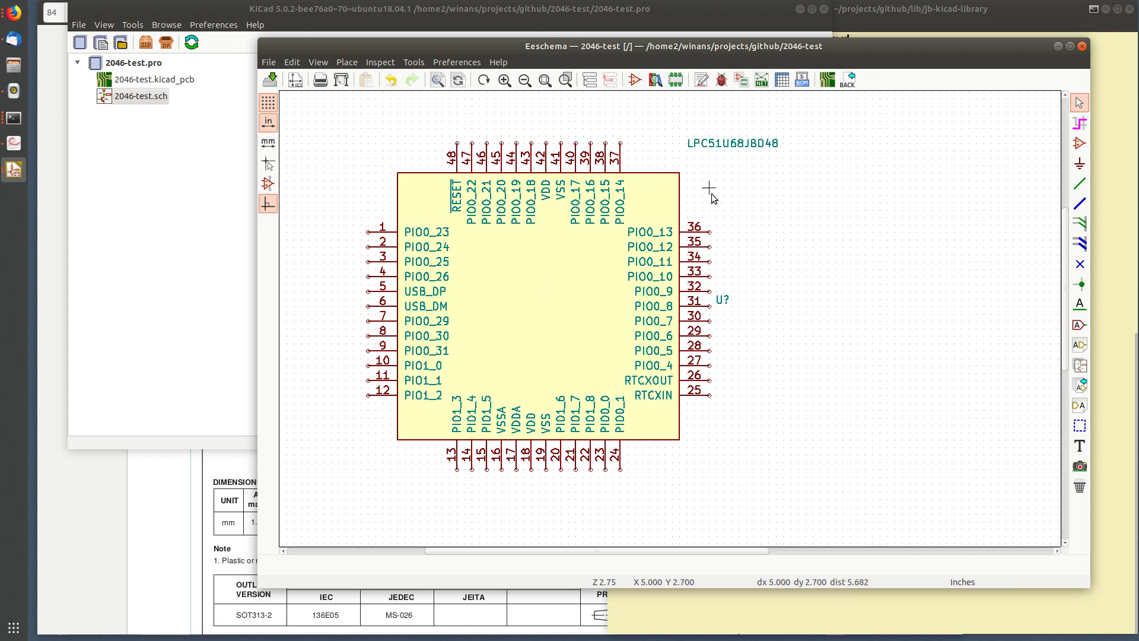
left_click(718, 115)
key("ctrl+s")
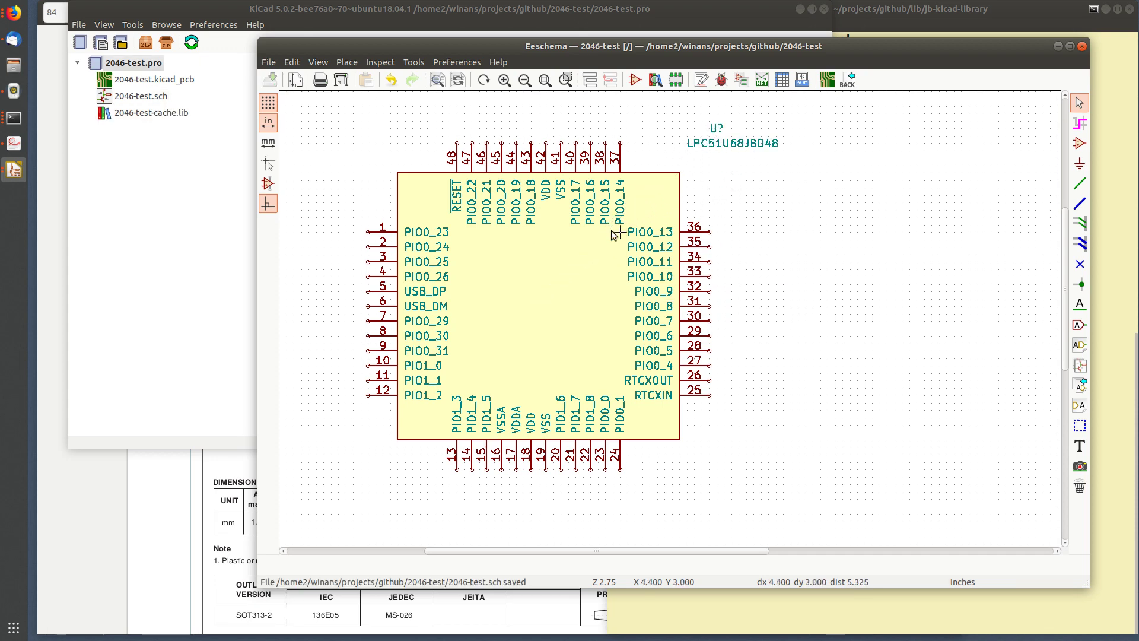
- Draw a test wire from pin 36 (PIO0_13) around to pin 30 (PIO0_7) on the symbol's right side
middle_click_drag(615, 235, 632, 243)
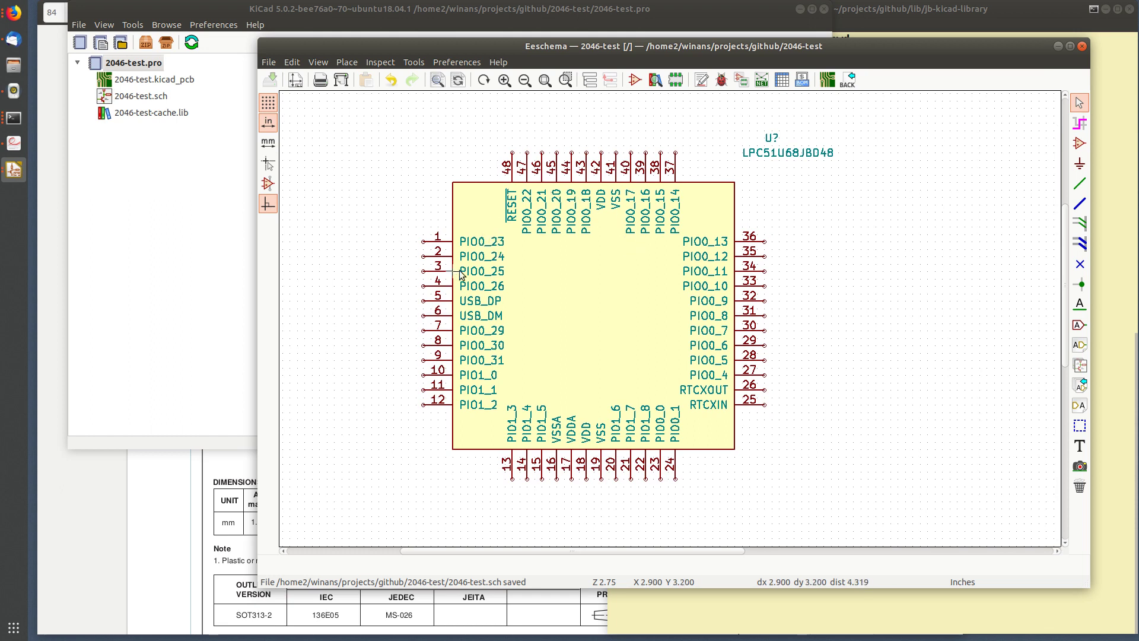
left_click(1080, 183)
left_click(765, 241)
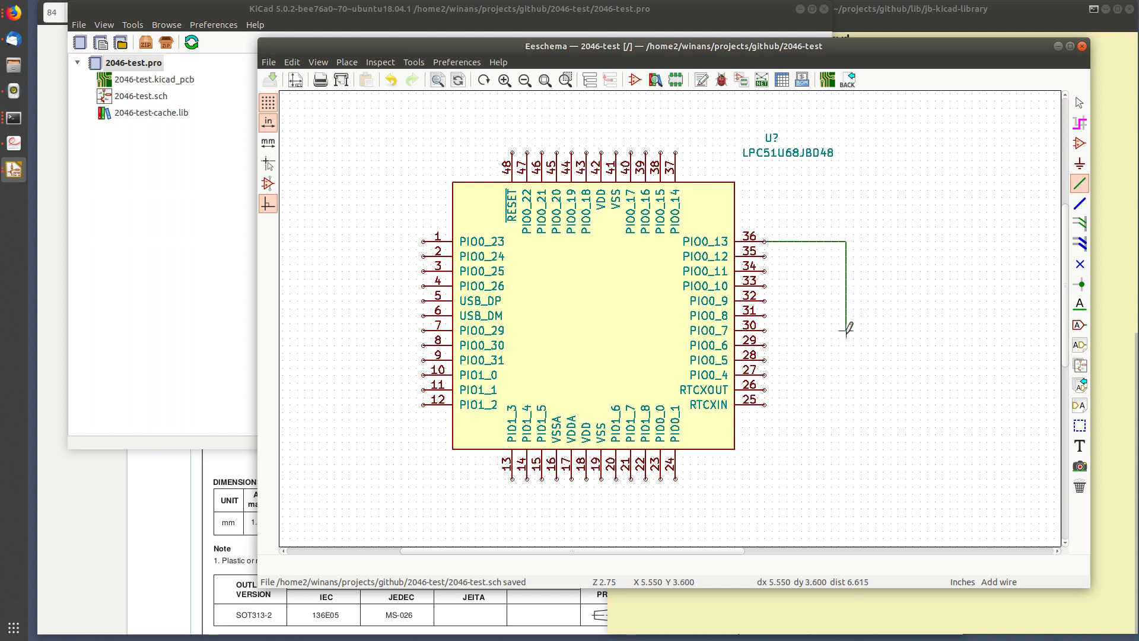
left_click(845, 330)
left_click(764, 330)
- Wire pins 41 and 42 together and route the connection around the symbol's left side to pins 17, 18 and 19
left_click(601, 152)
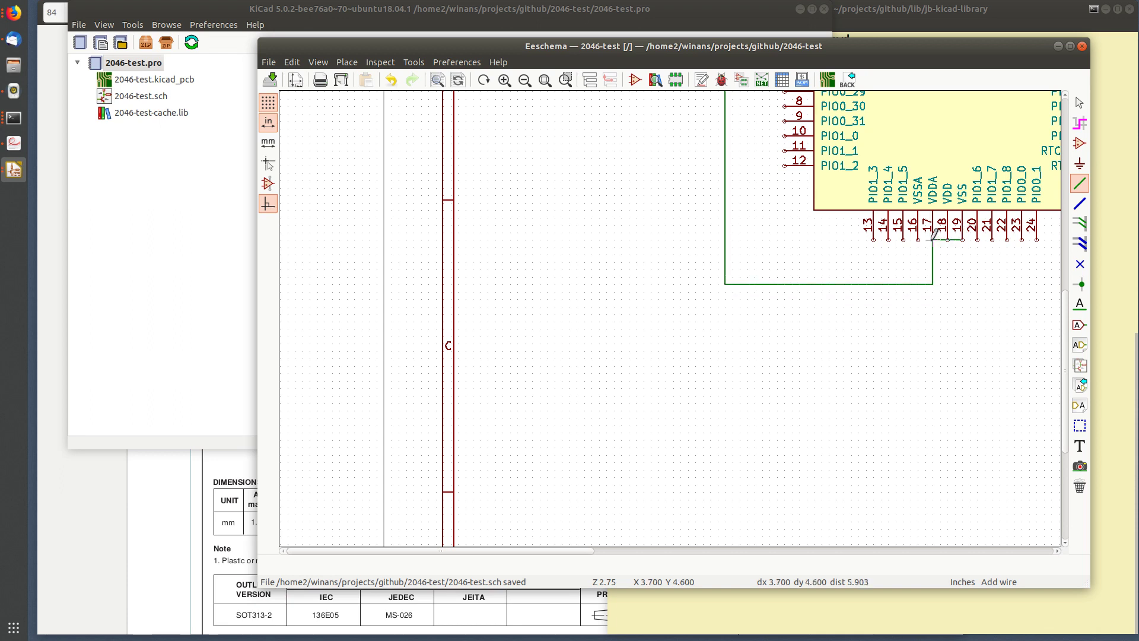
left_click(946, 239)
middle_click_drag(946, 239, 645, 362)
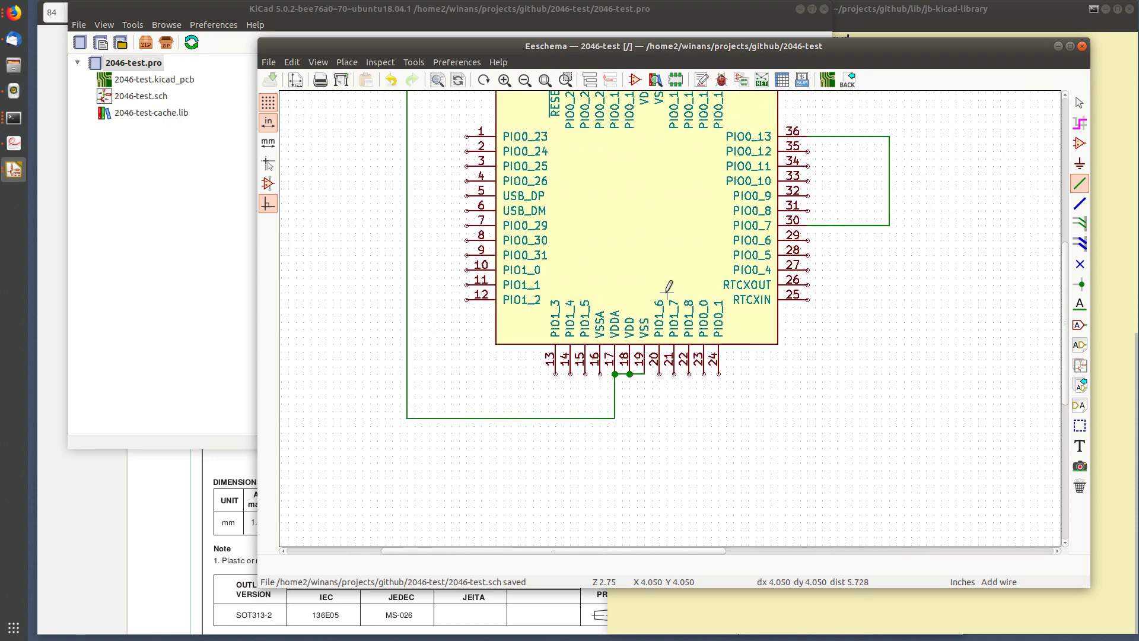
key("Escape")
scroll(637, 256, "up", 4, "shift")
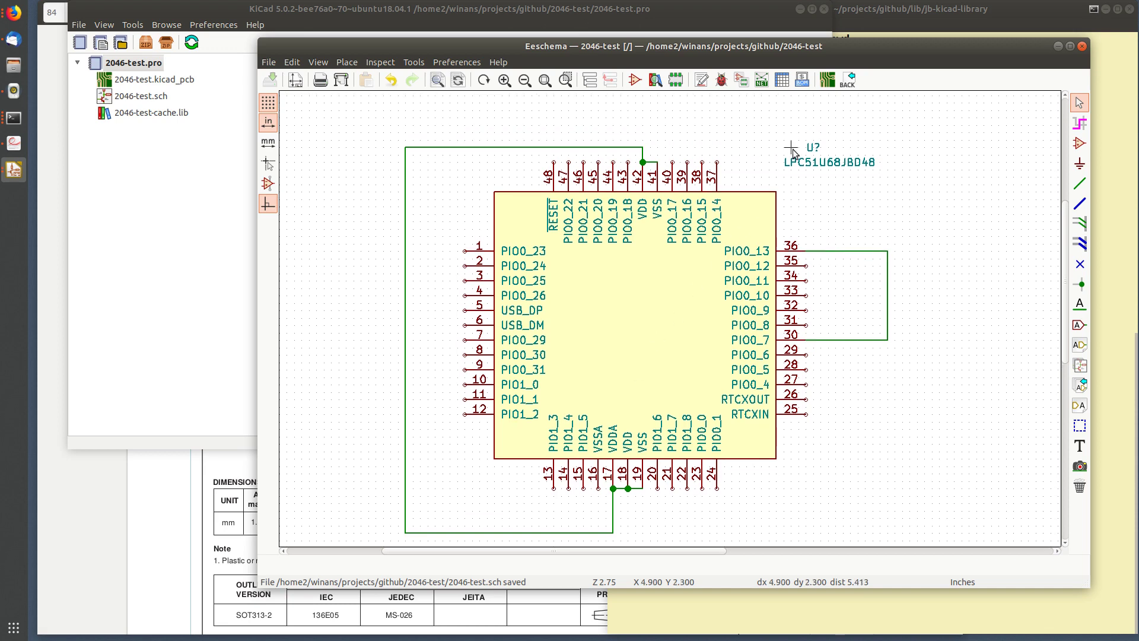
- Generate the netlist file 2046-test.net, annotating the schematic with the default options, and save the schematic
left_click(762, 80)
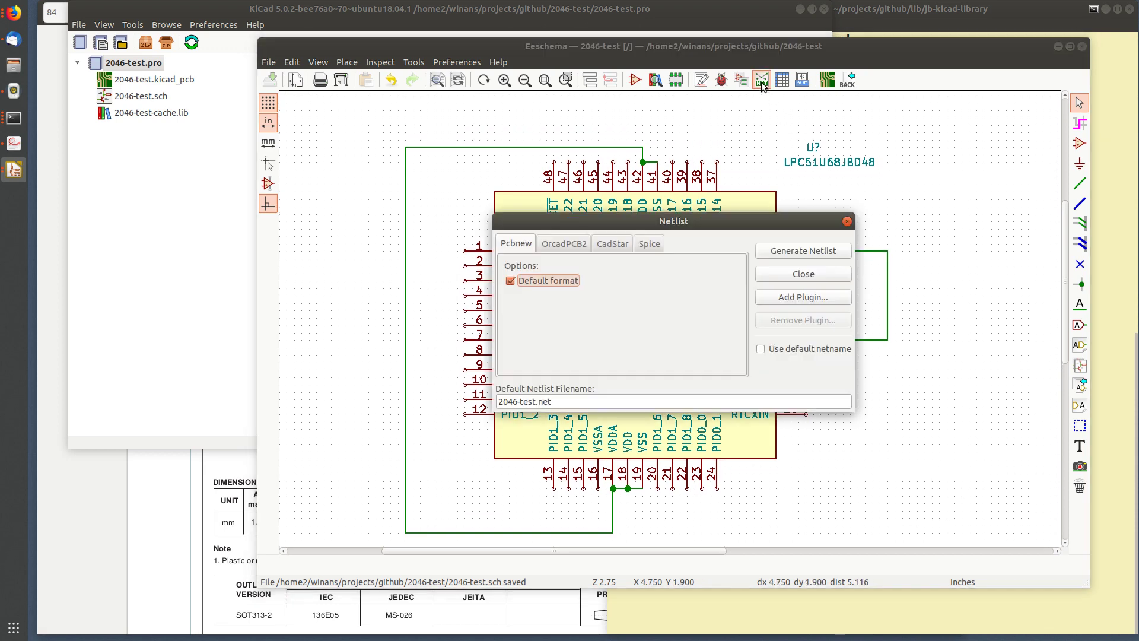
left_click(797, 250)
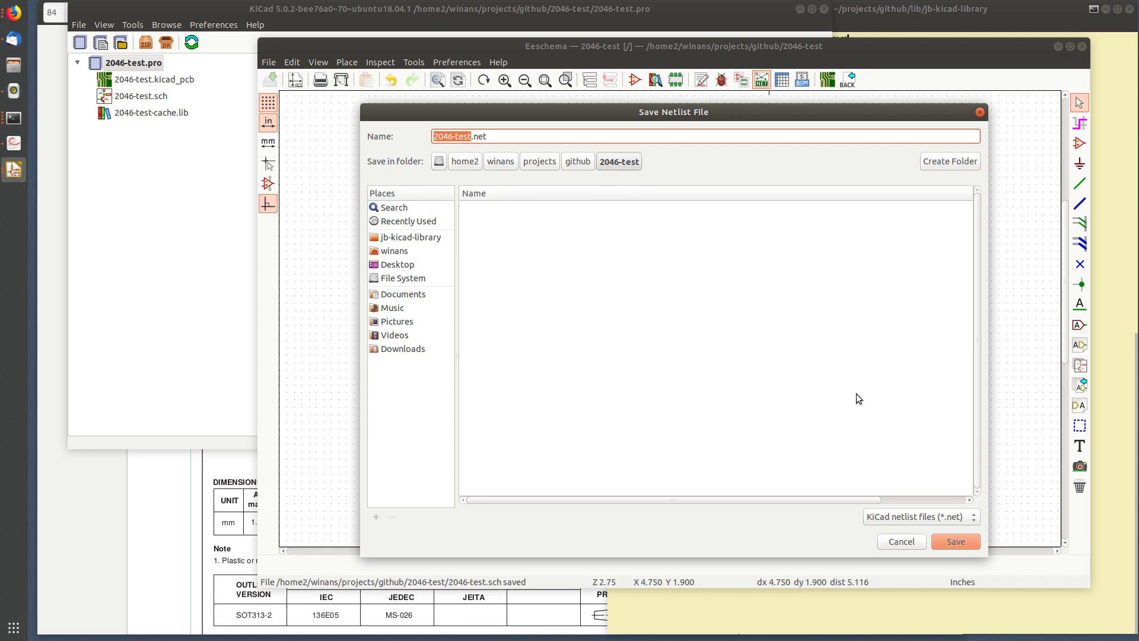
left_click(949, 539)
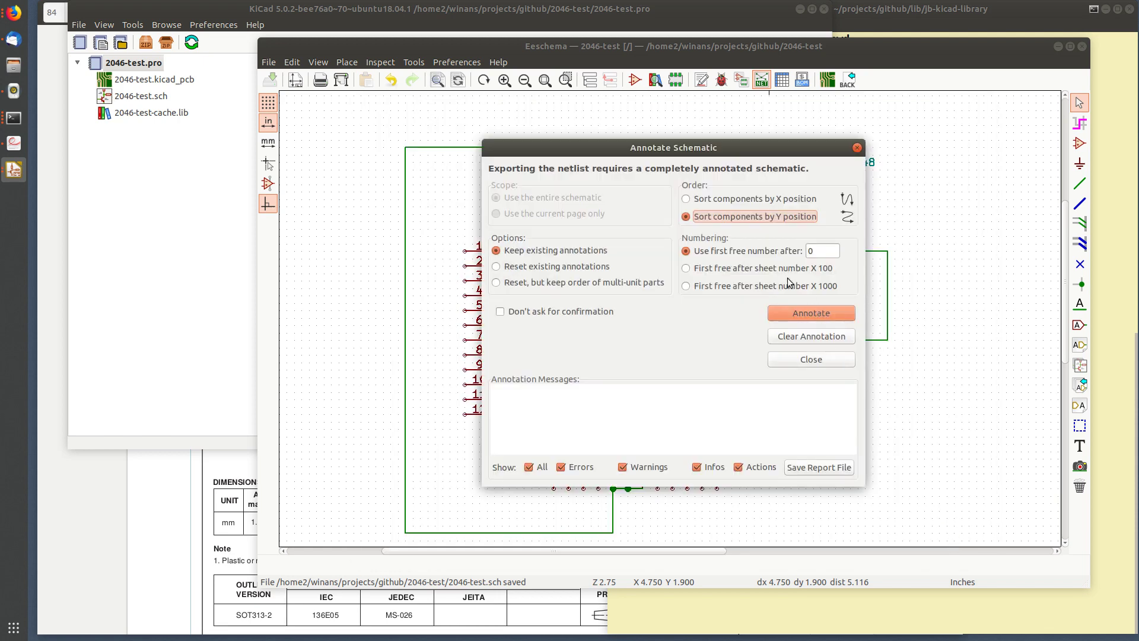
left_click(828, 318)
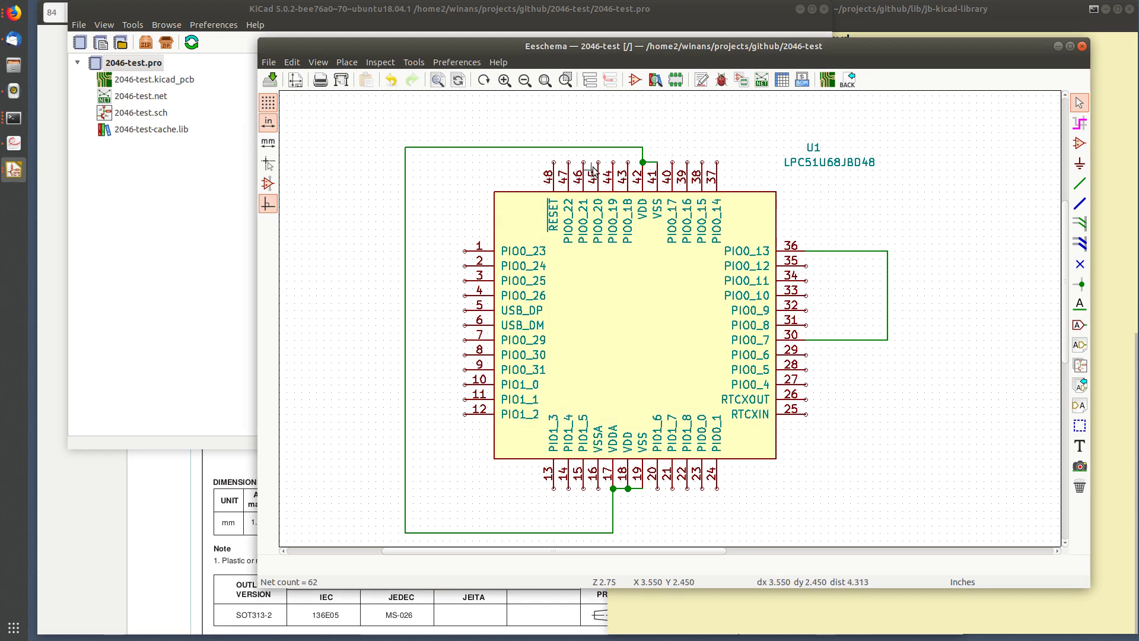
key("ctrl+s")
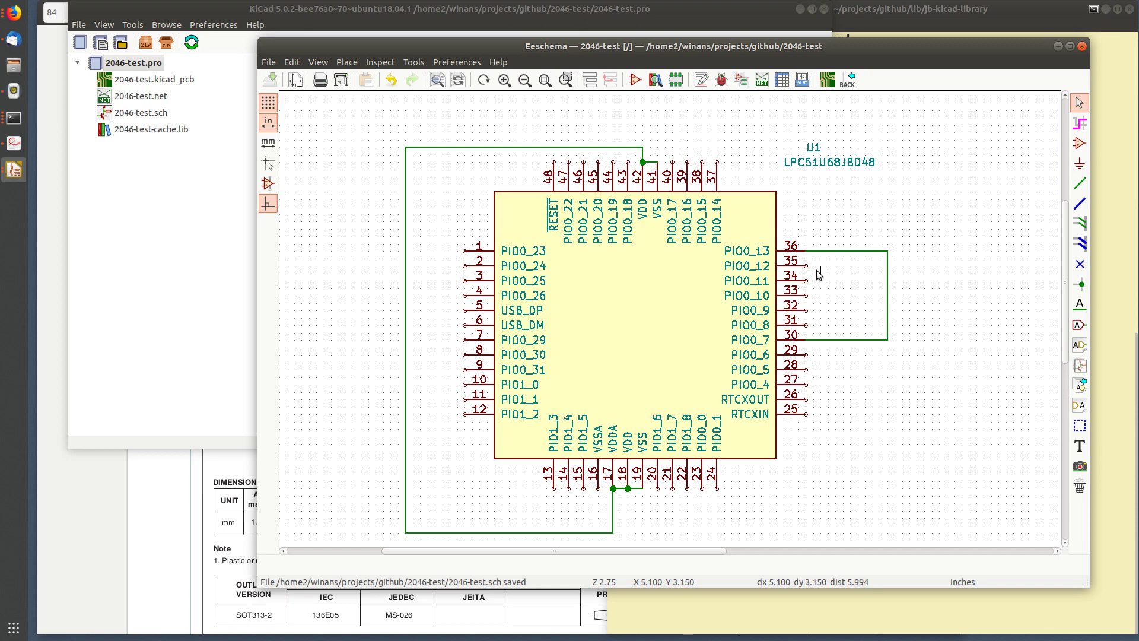
- Open 2046-test.kicad_pcb in the board editor and import the netlist from 2046-test.net
scroll(816, 270, "down", 1)
left_click(166, 205)
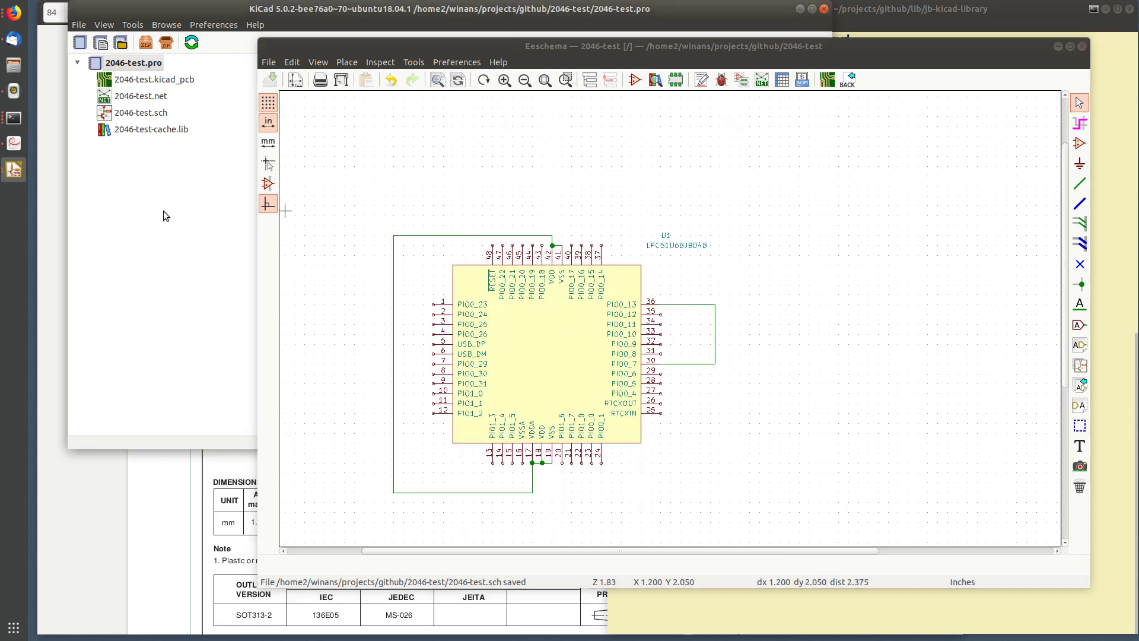
left_click(175, 82)
double_click(175, 80)
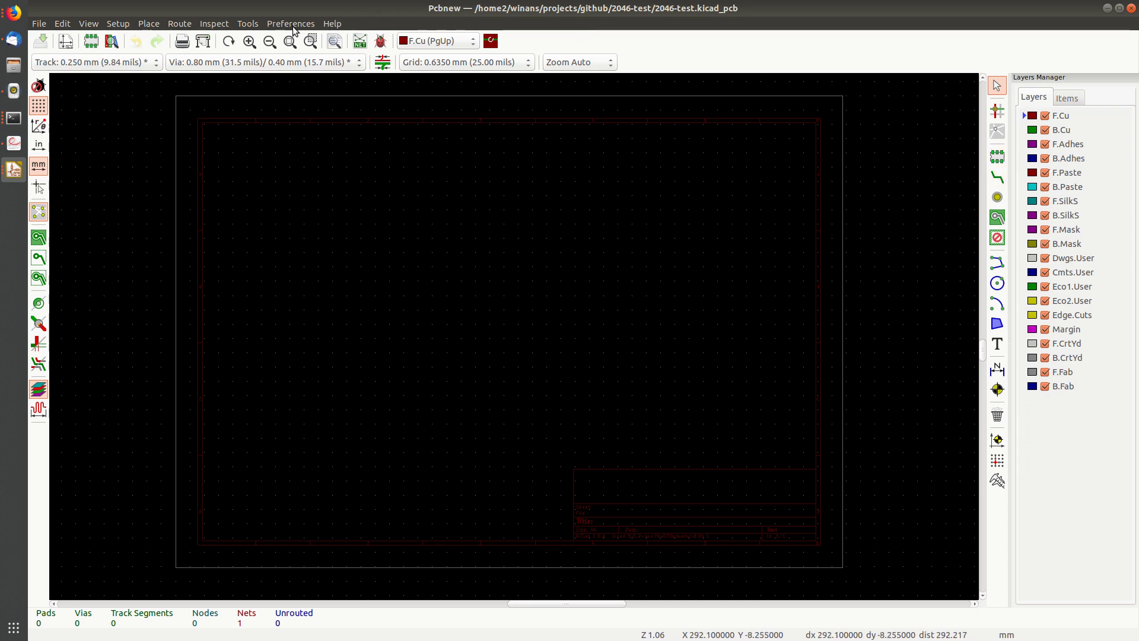
left_click(360, 42)
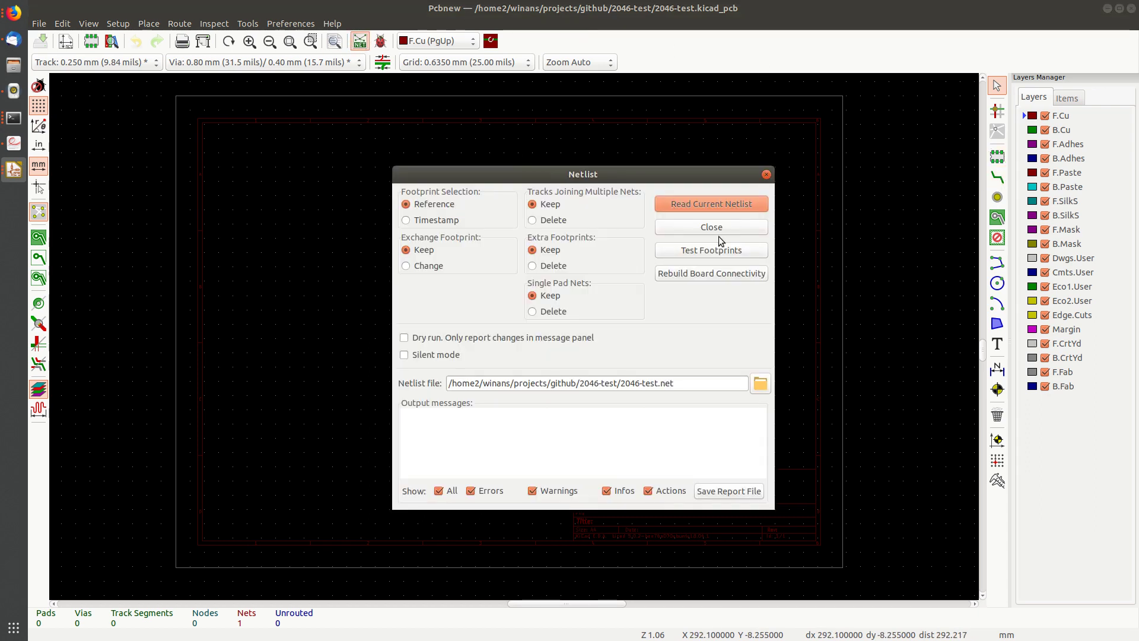
left_click(715, 206)
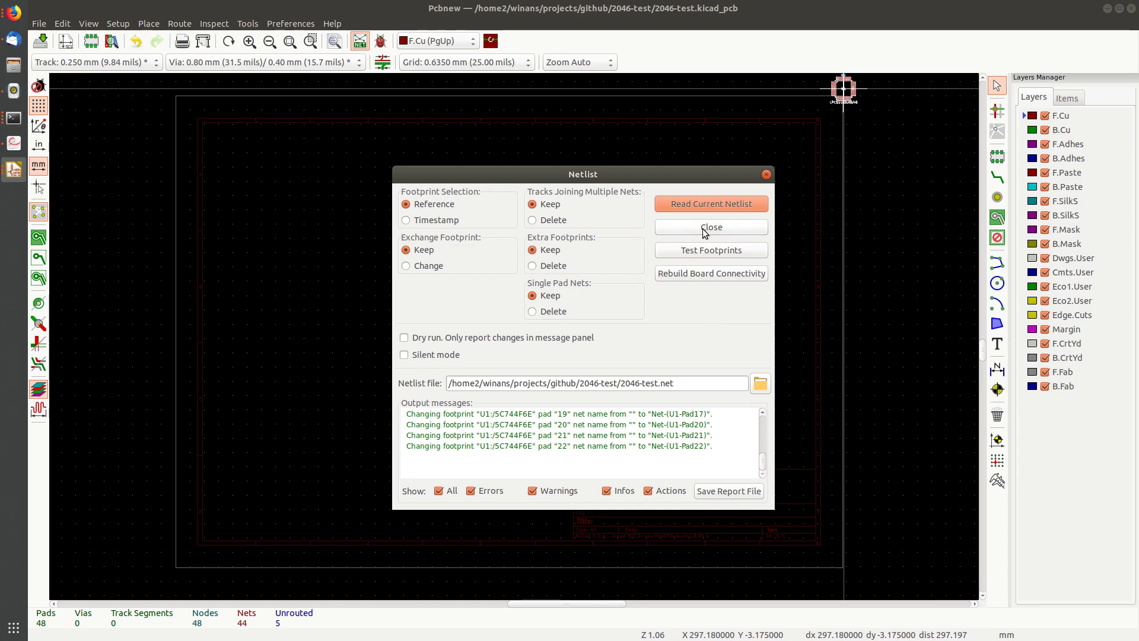
scroll(609, 442, "up", 3)
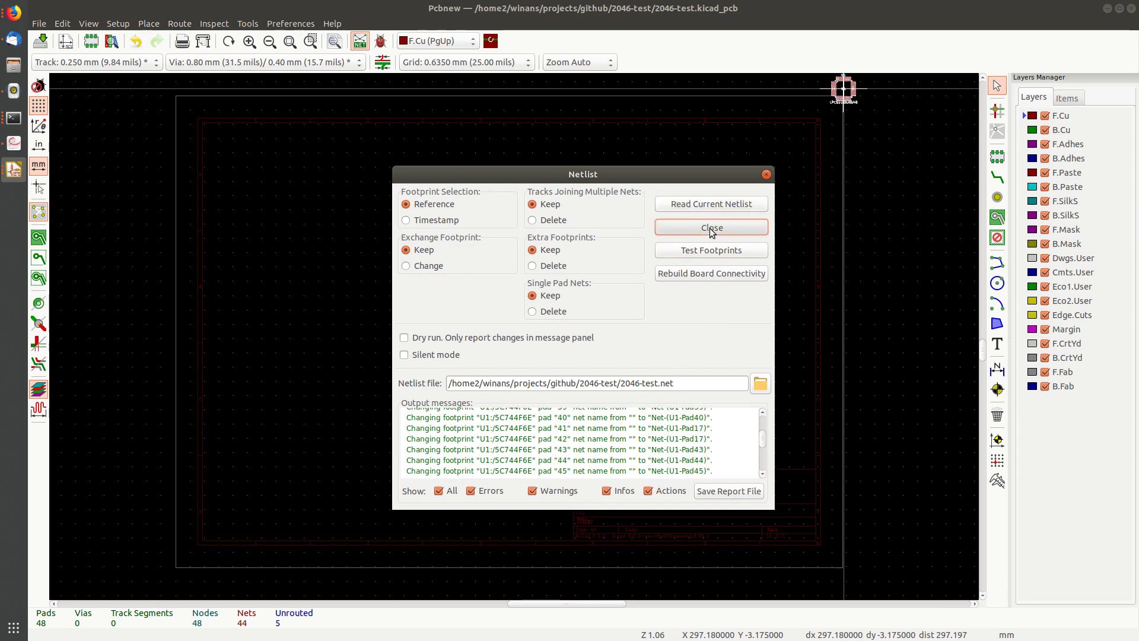
left_click(711, 227)
- Place the imported LQFP-48 footprint near the middle of the board sheet
scroll(514, 335, "up", 10)
scroll(513, 335, "down", 4)
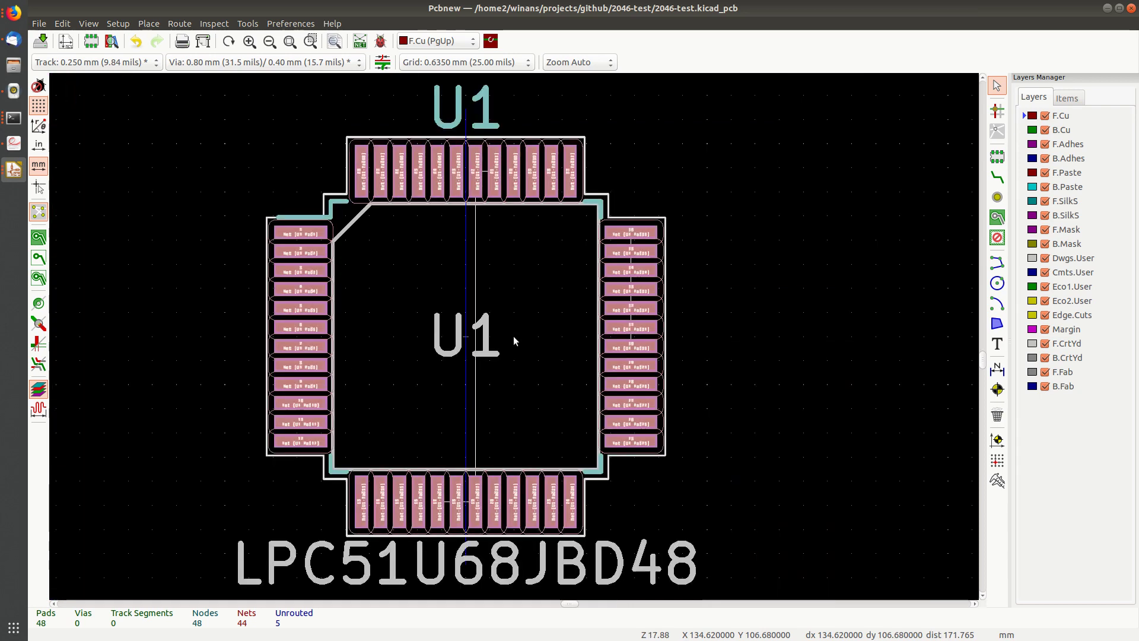
scroll(513, 336, "up", 4)
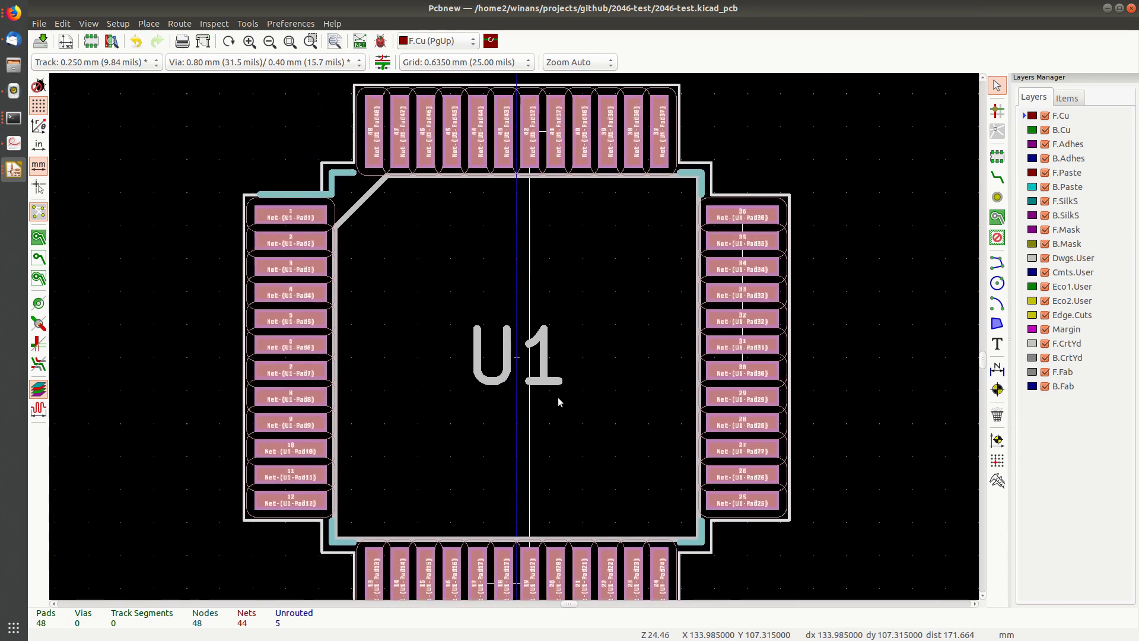
left_click(756, 146)
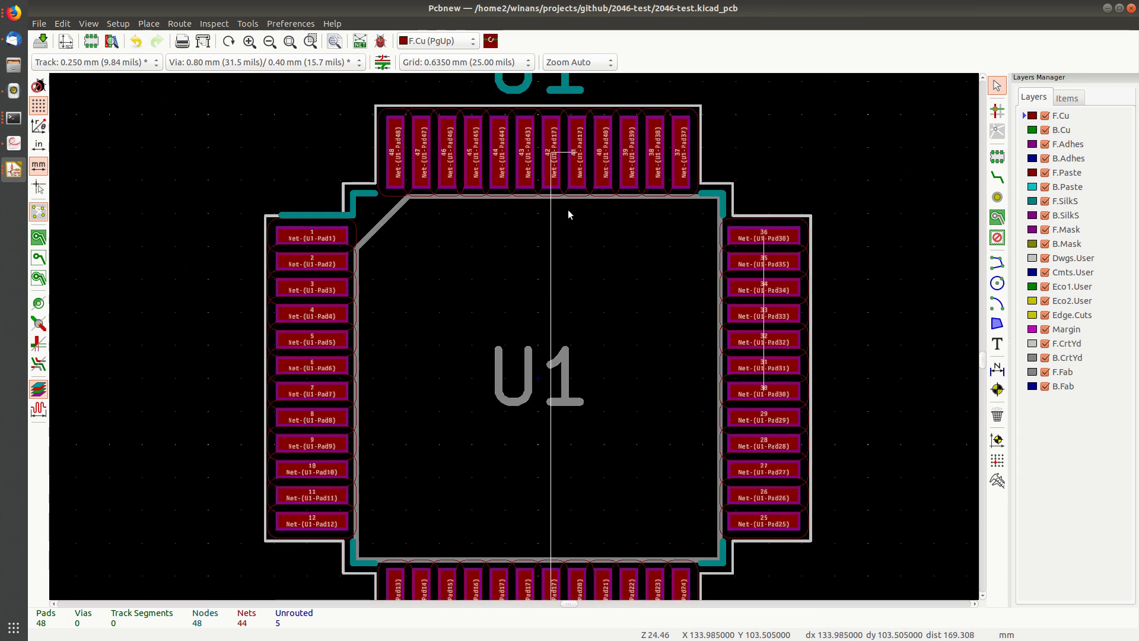
- Route a front-copper track from pad 36 around the outside of the neighbouring pads to pad 30
middle_click_drag(572, 156, 577, 108)
middle_click_drag(563, 533, 574, 437)
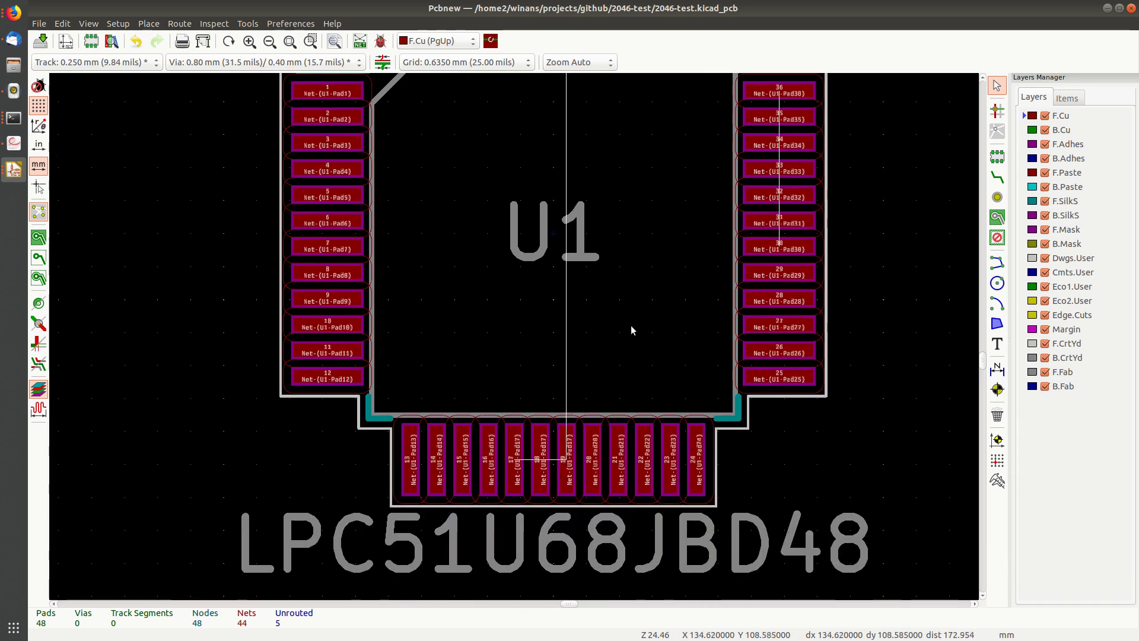
middle_click_drag(744, 199, 600, 305)
left_click(997, 177)
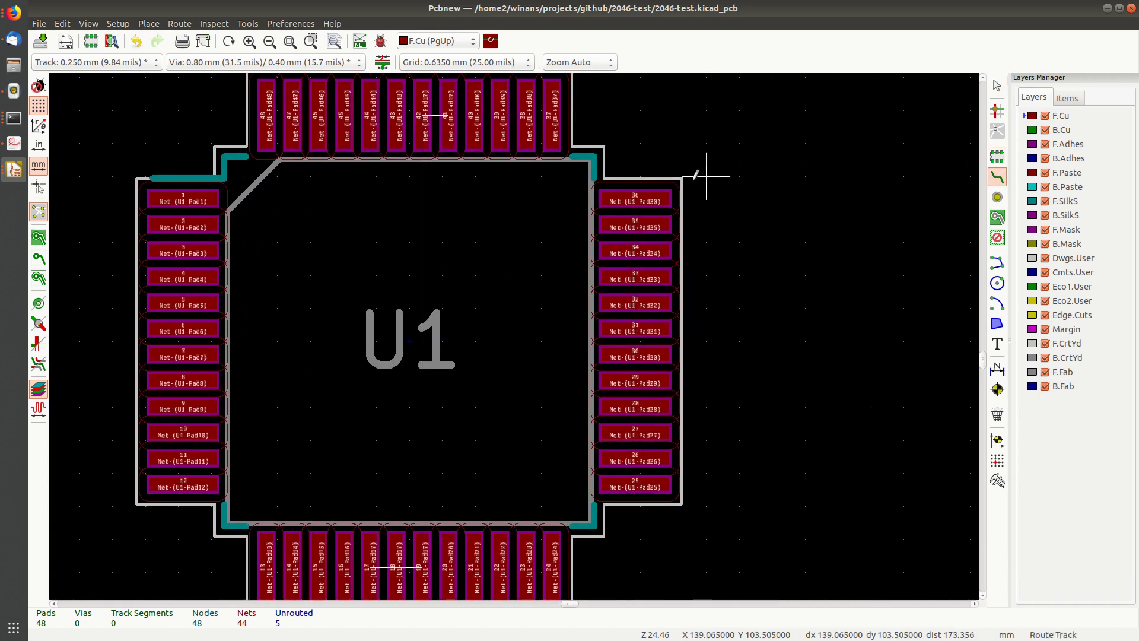
left_click(646, 198)
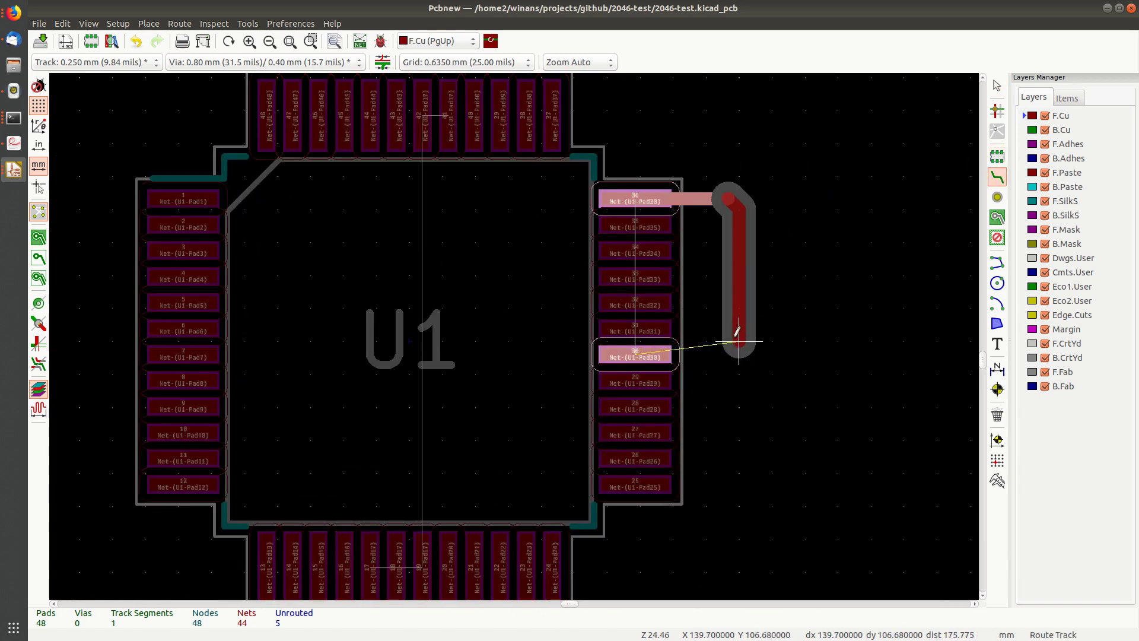
left_click(737, 331)
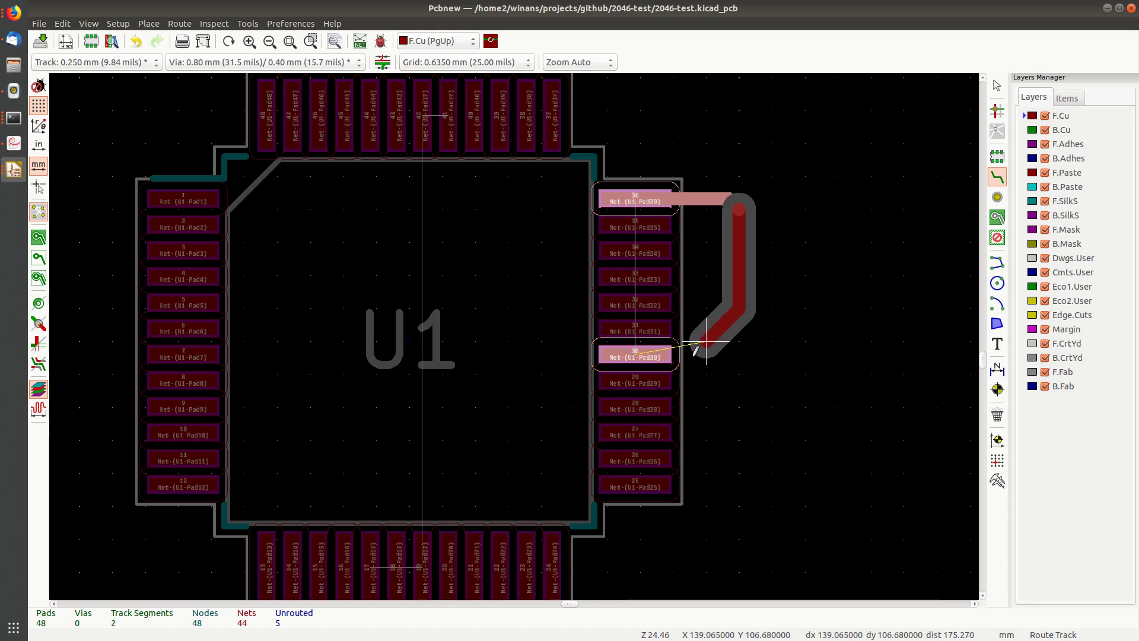
left_click(655, 351)
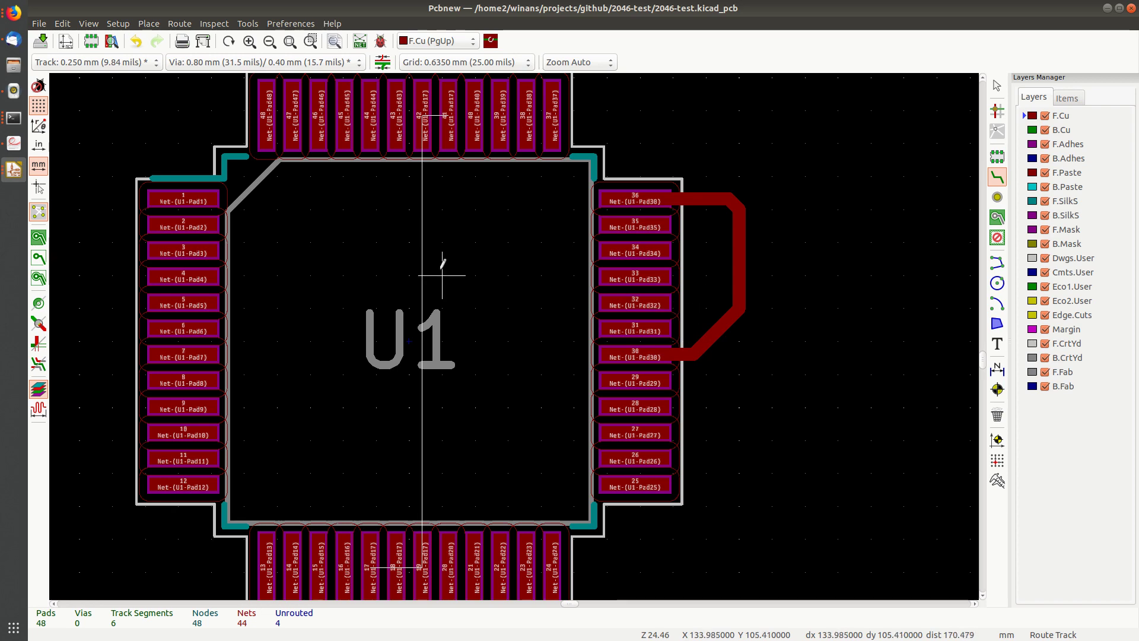
- Route a track between pads 41 and 42 and continue from pad 42 straight across the chip to pad 19
scroll(443, 264, "down", 2)
left_click(516, 252)
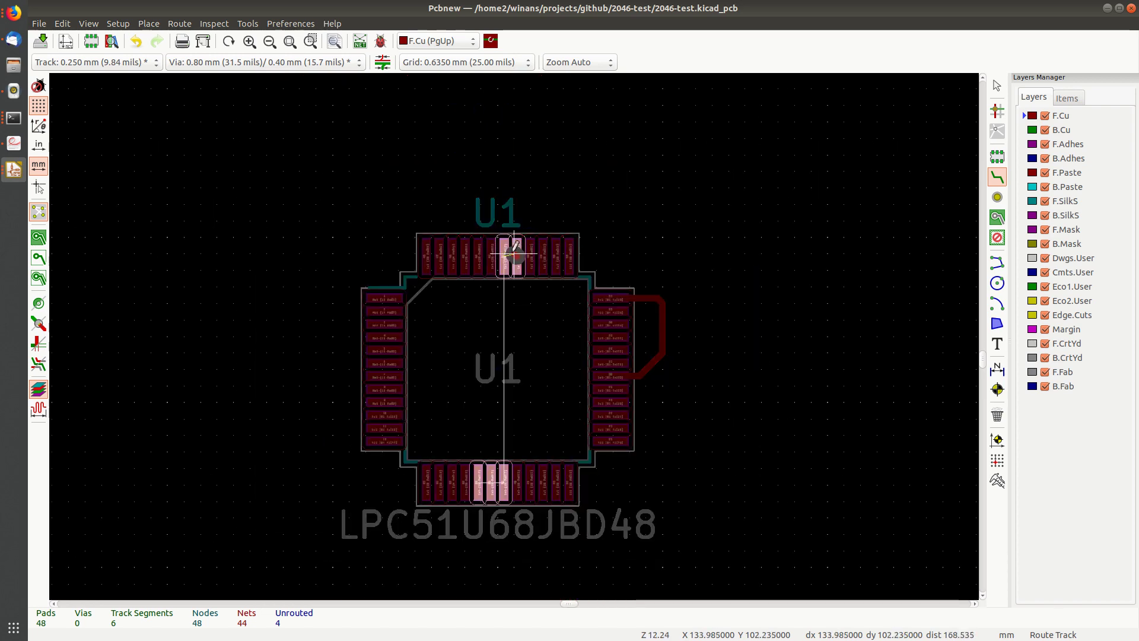
left_click(505, 252)
left_click(505, 255)
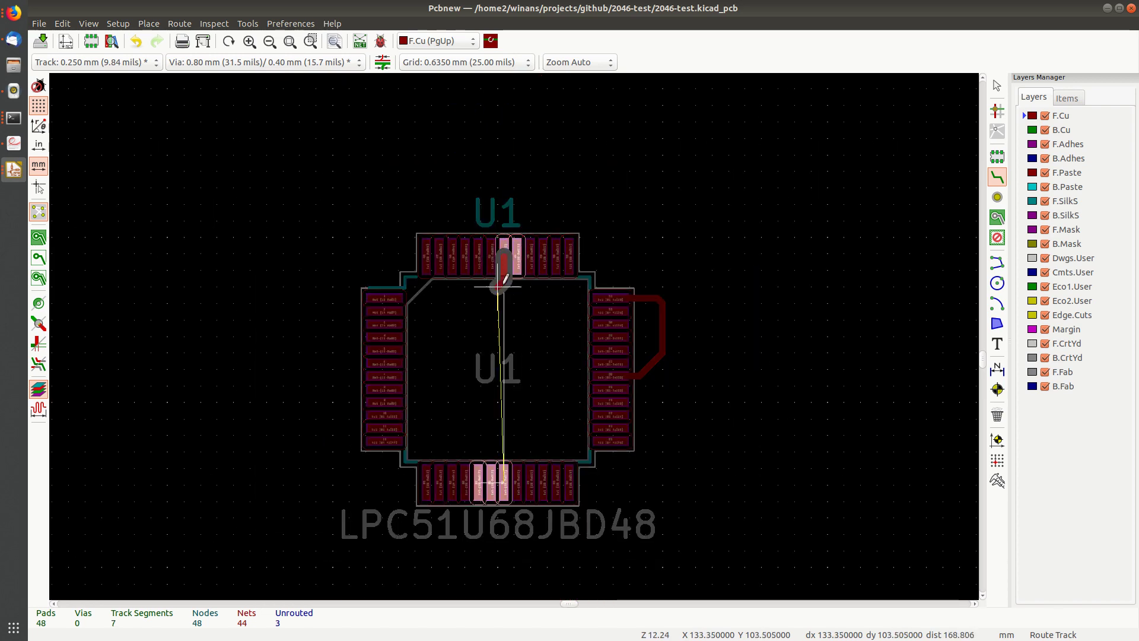
left_click(503, 477)
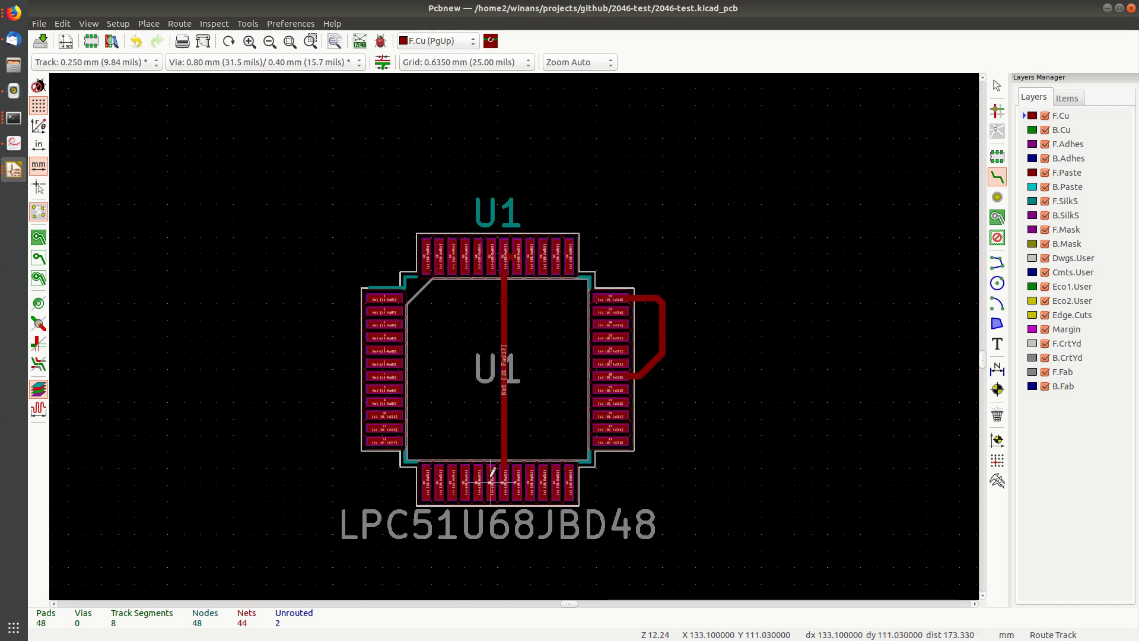
- Connect pads 17, 18 and 19 with short front-copper tracks between the adjacent pads
left_click(495, 482)
key("Escape")
scroll(511, 386, "up", 6)
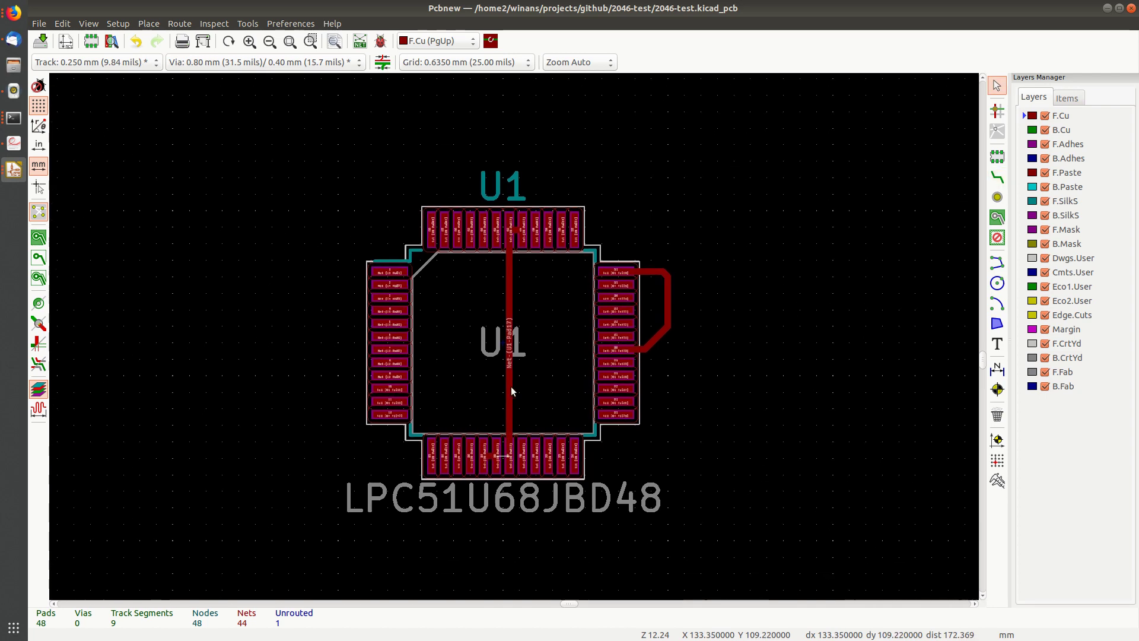
scroll(513, 340, "down", 1)
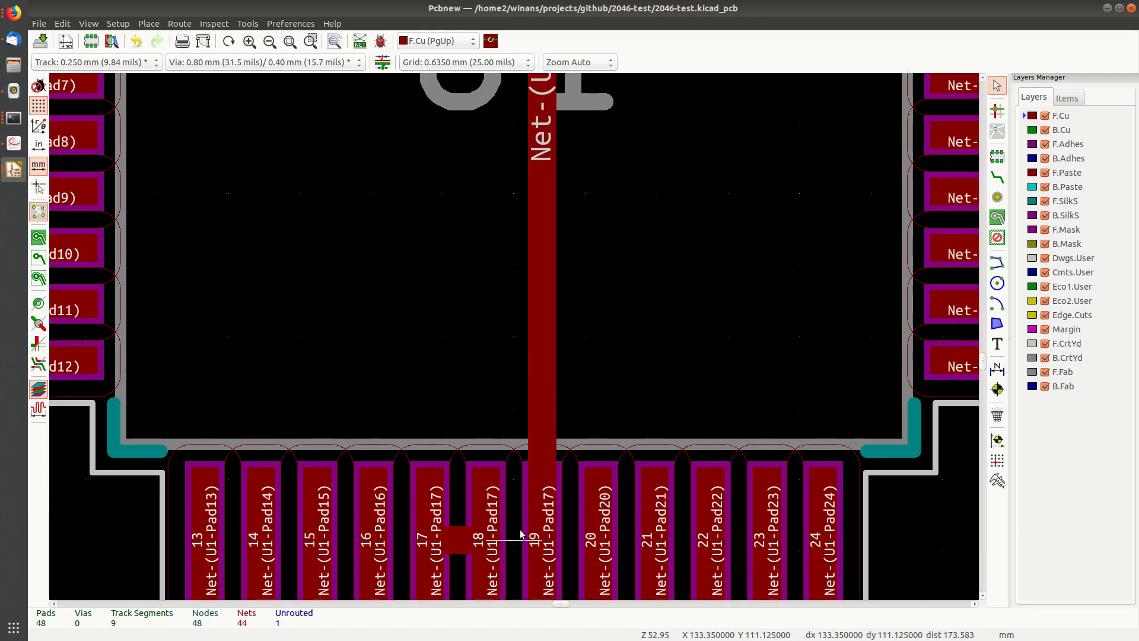
left_click(997, 176)
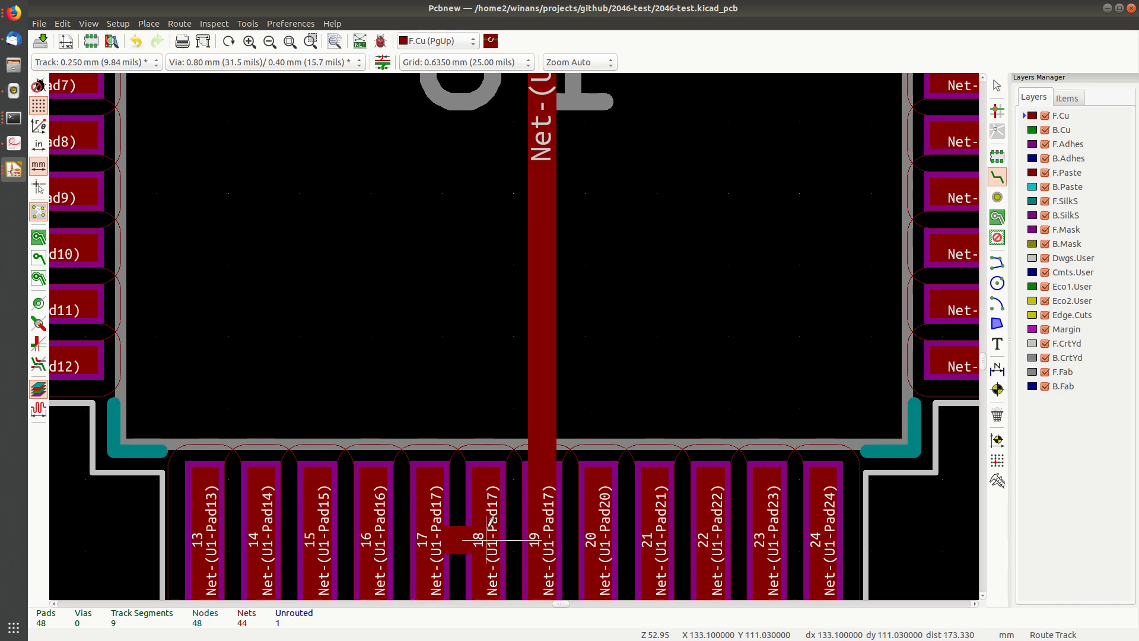
left_click(497, 539)
left_click(535, 540)
key("Escape")
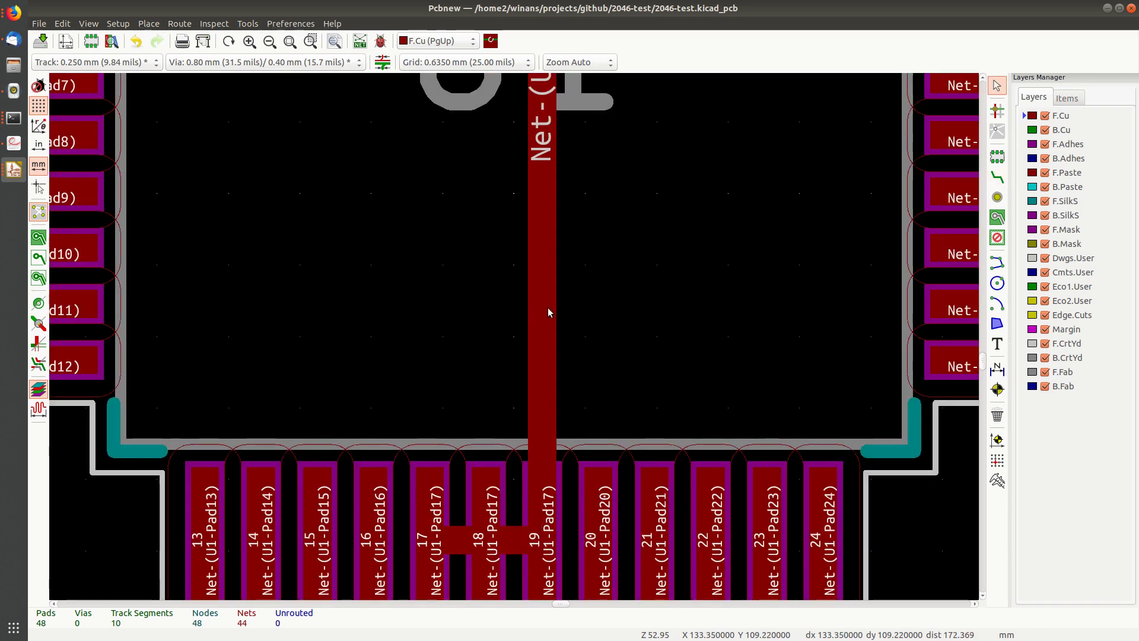
- Inspect the chip model, its pads and the routed tracks in the 3D view
key("alt+3")
left_click_drag(519, 376, 615, 236)
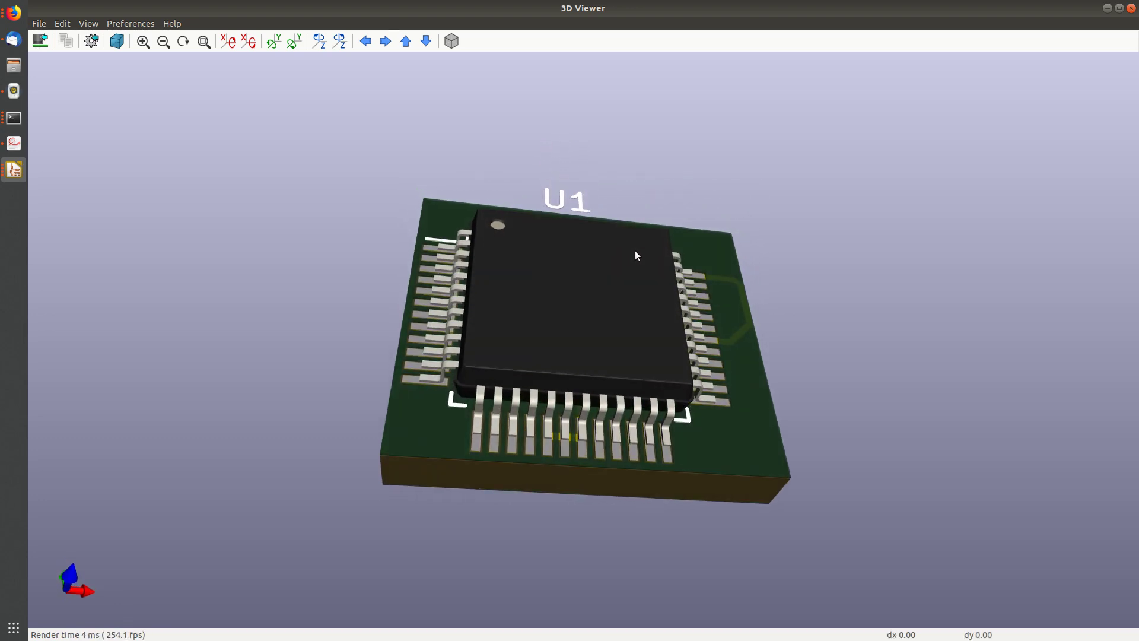
scroll(597, 319, "up", 2)
left_click_drag(590, 315, 561, 366)
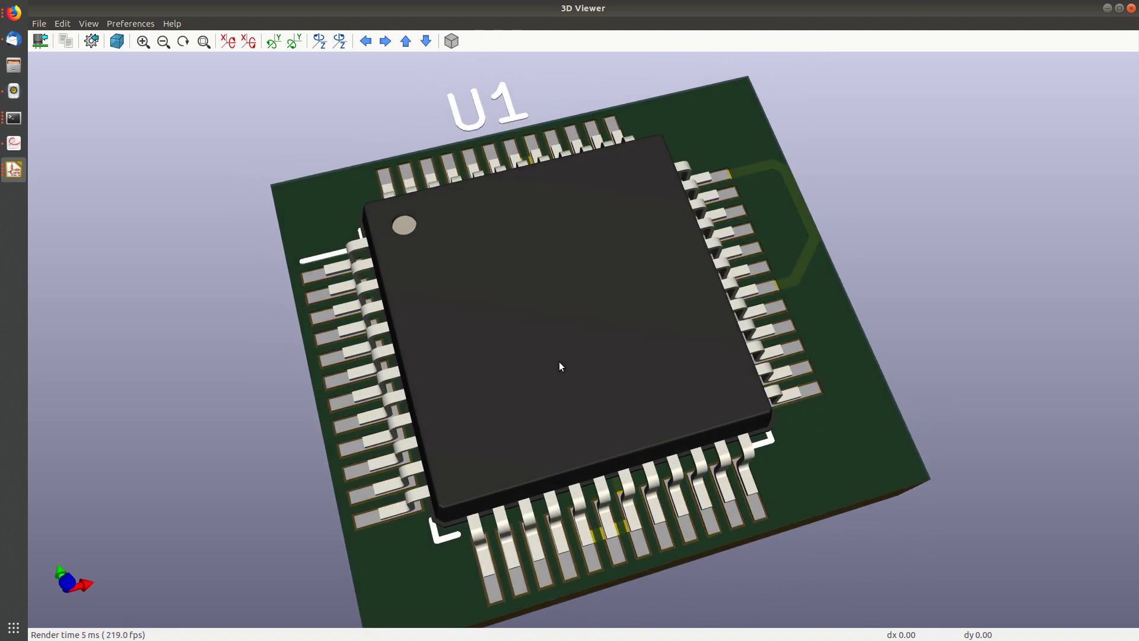
key("alt+Tab")
- Save the board and close both the board editor and the schematic editor
scroll(652, 331, "down", 3)
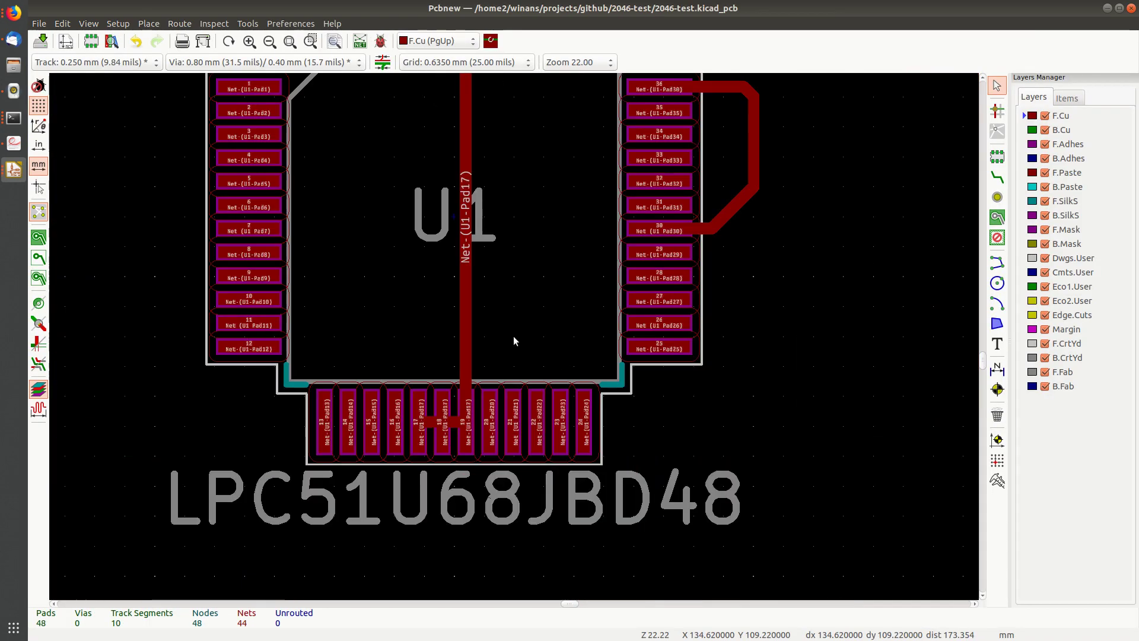
middle_click_drag(596, 136, 670, 188)
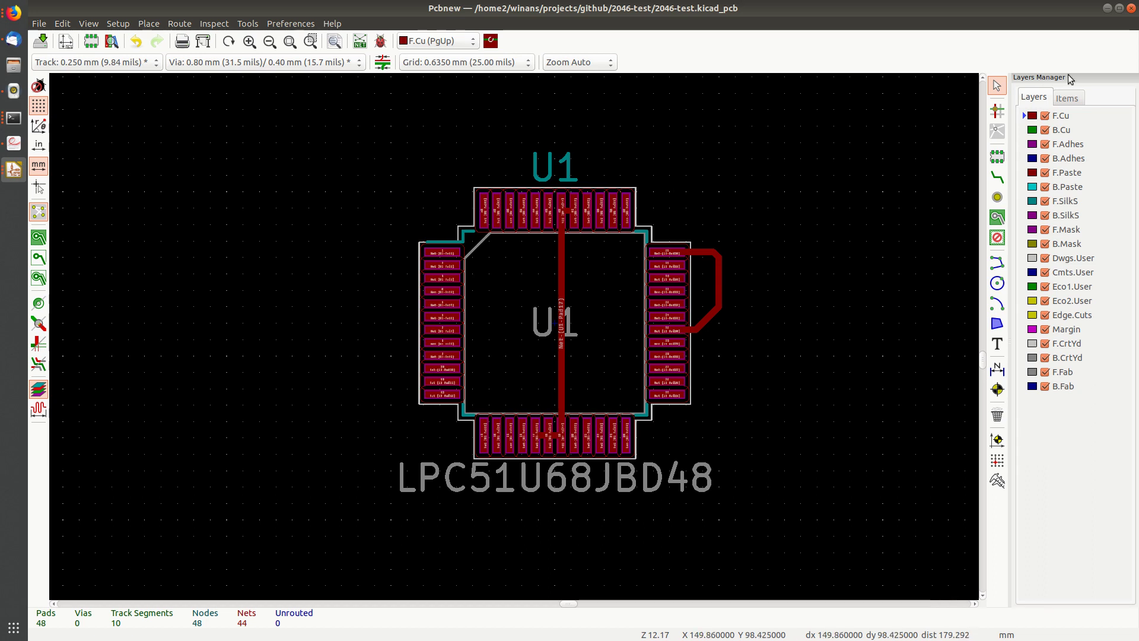
key("ctrl+s")
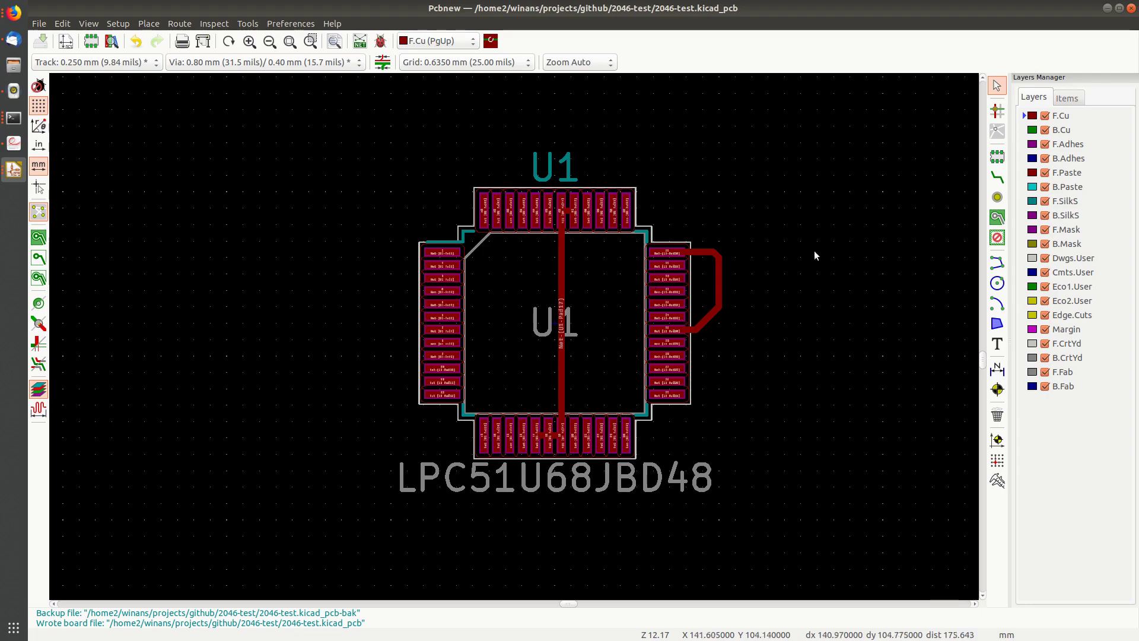
left_click(1129, 9)
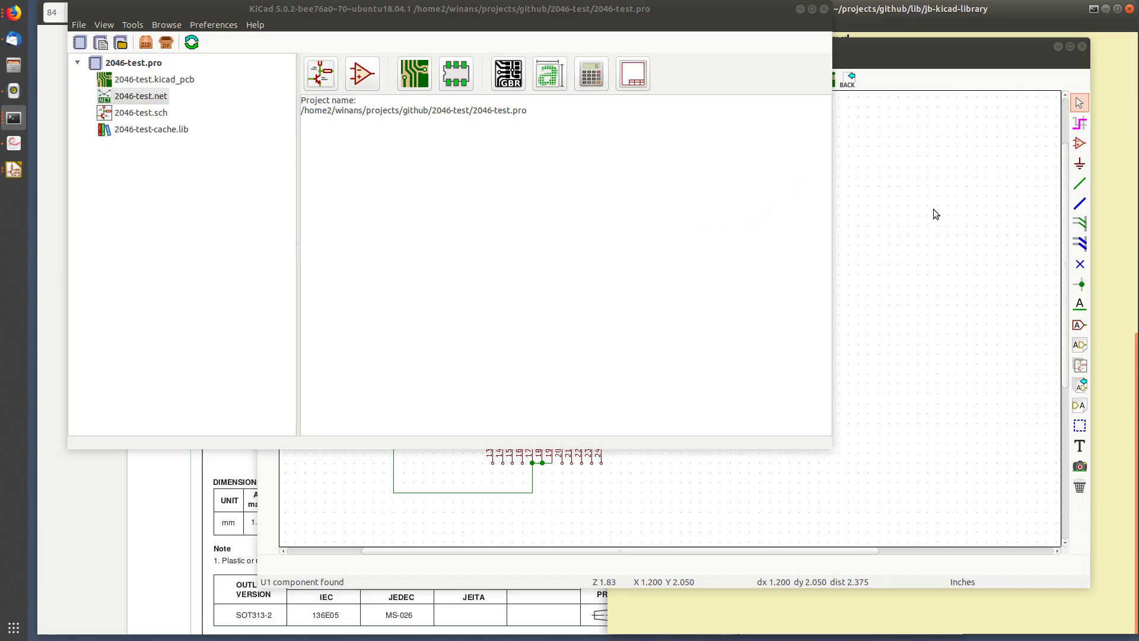
left_click(935, 213)
left_click(1084, 47)
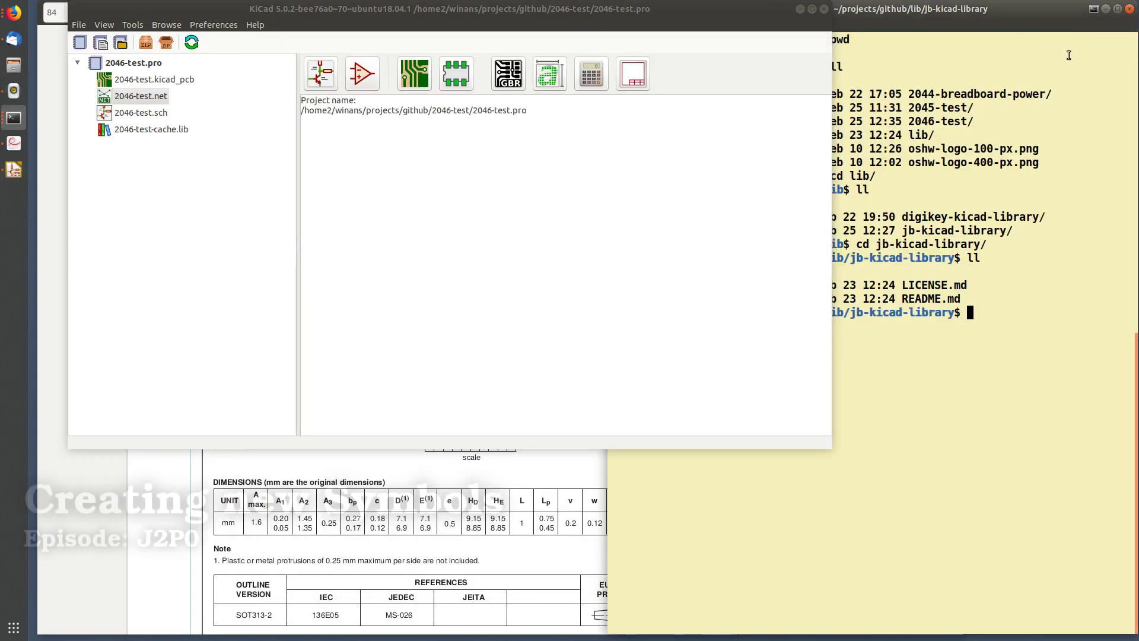